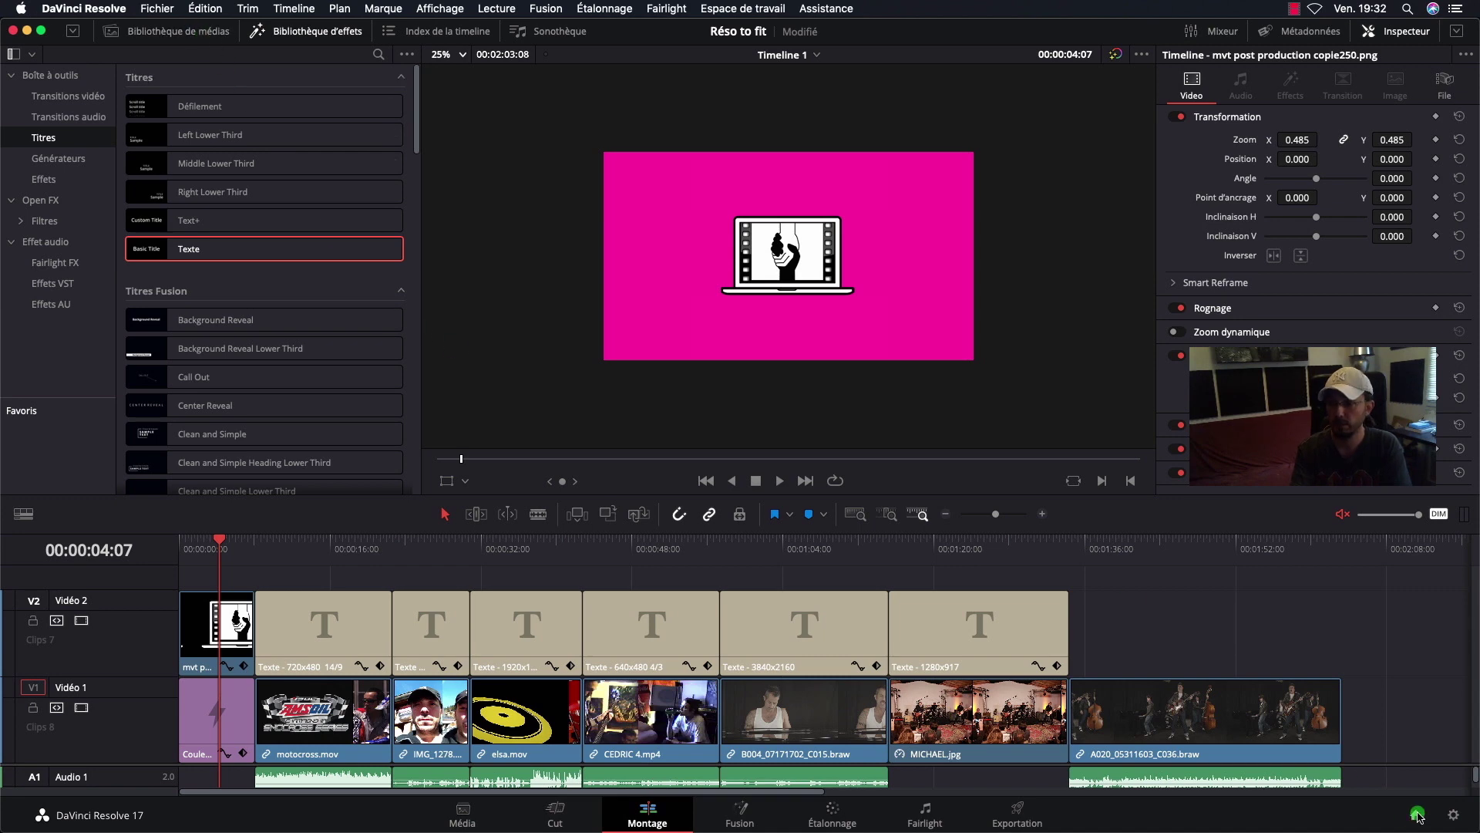
Step: Open Project Settings to view the Mises à l'échelle page and its mismatched-resolution handling
{"action": "left_click", "coordinate": [1449, 815]}
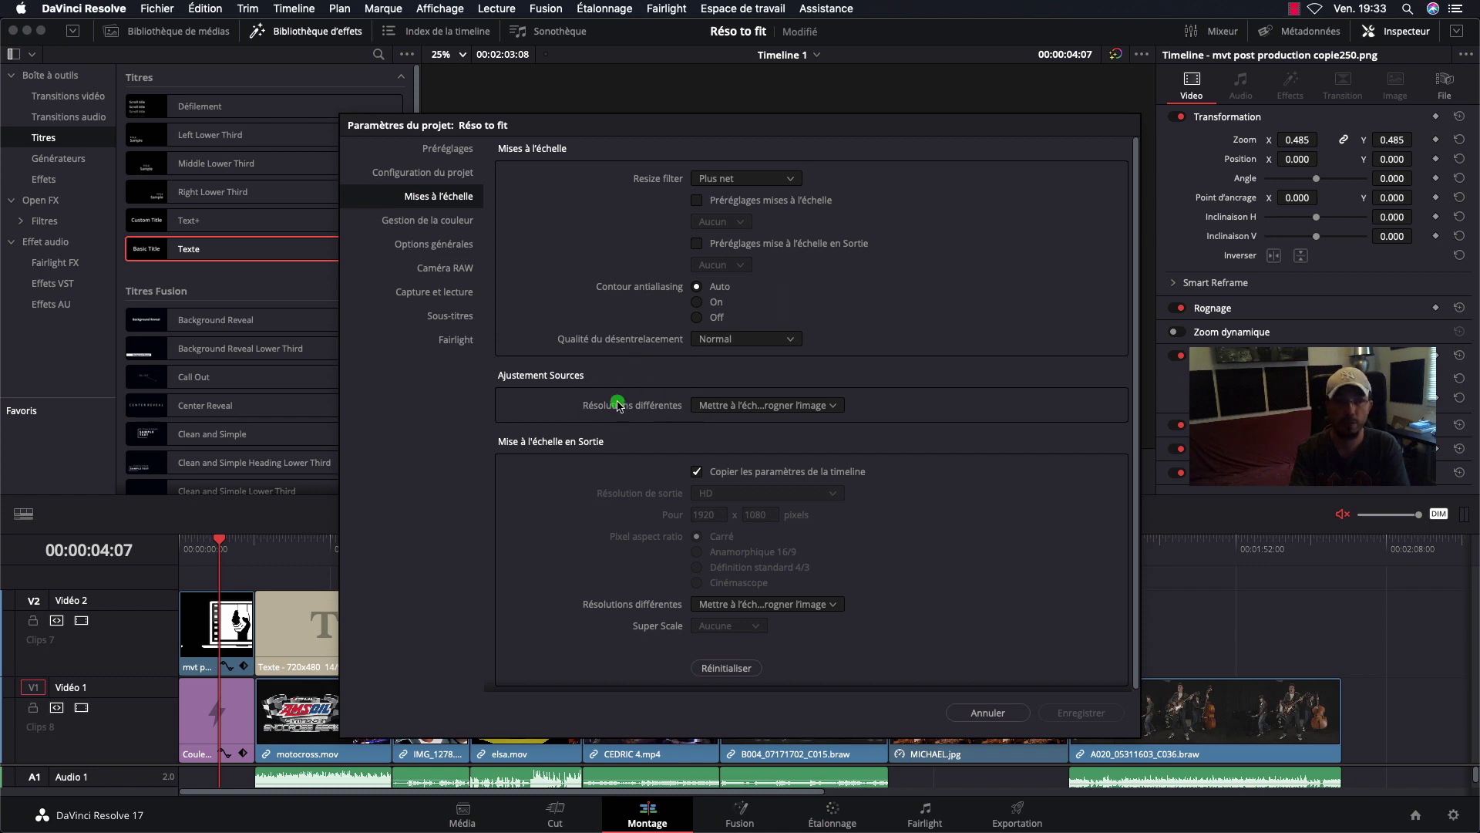
Step: Look over the mismatched-resolution options, then cancel Project Settings without changing anything
{"action": "left_click", "coordinate": [830, 407]}
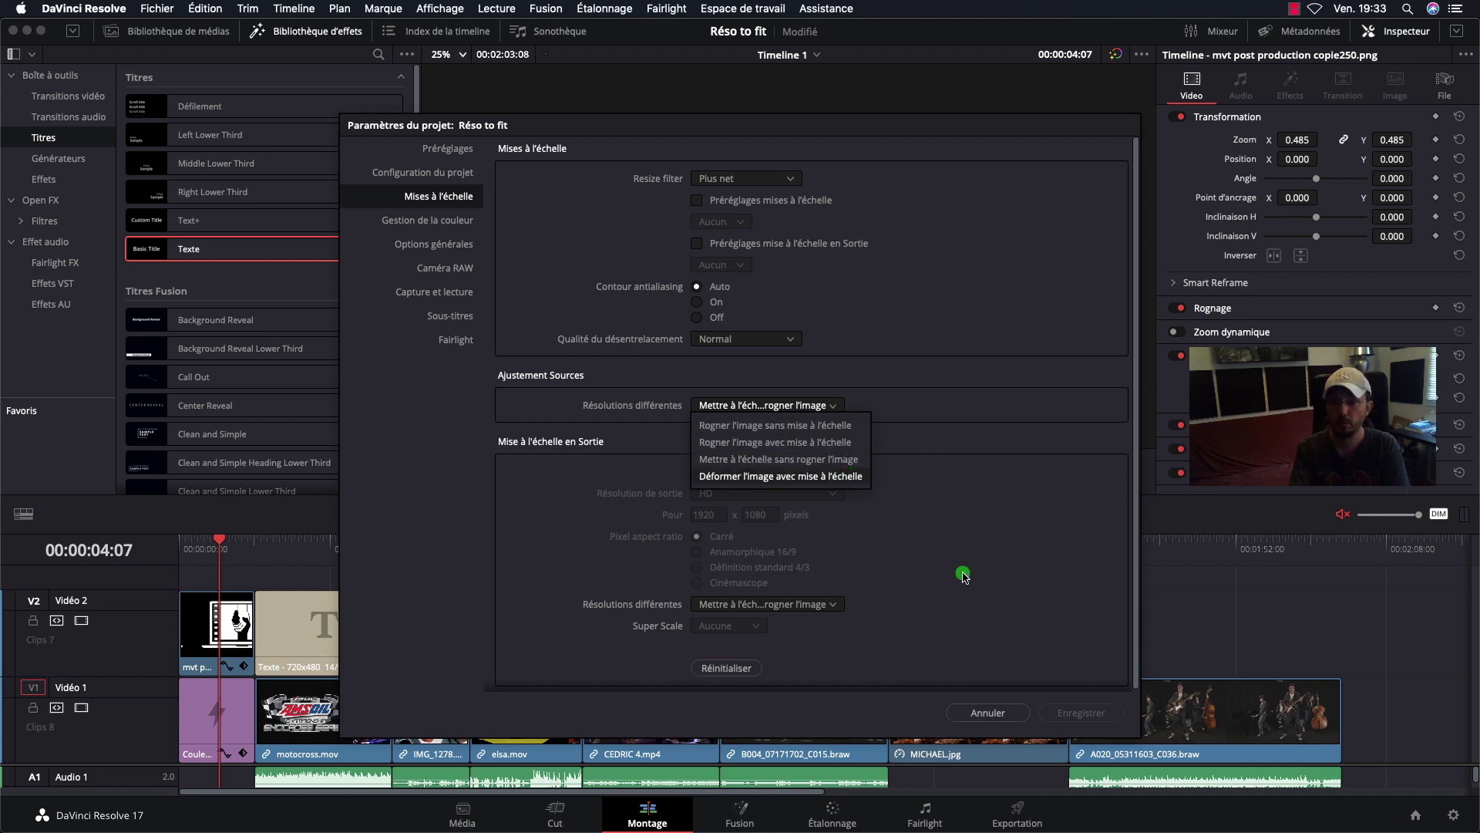
{"action": "left_click", "coordinate": [962, 577]}
{"action": "left_click", "coordinate": [966, 707]}
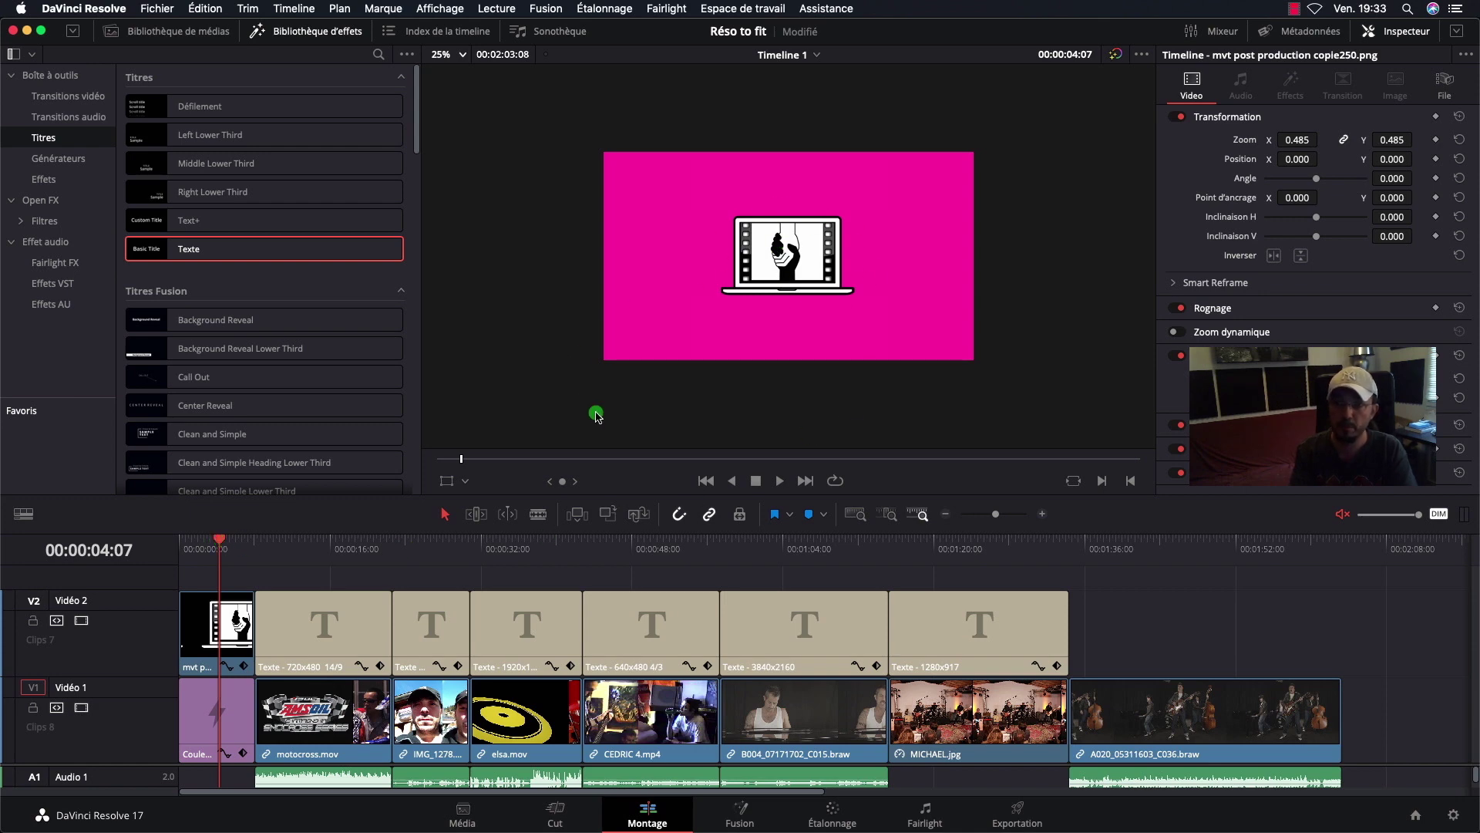
Step: Fit the viewer, select the V2 logo clip and try resizing it, then magnify the viewer to 300%
{"action": "left_click", "coordinate": [461, 55]}
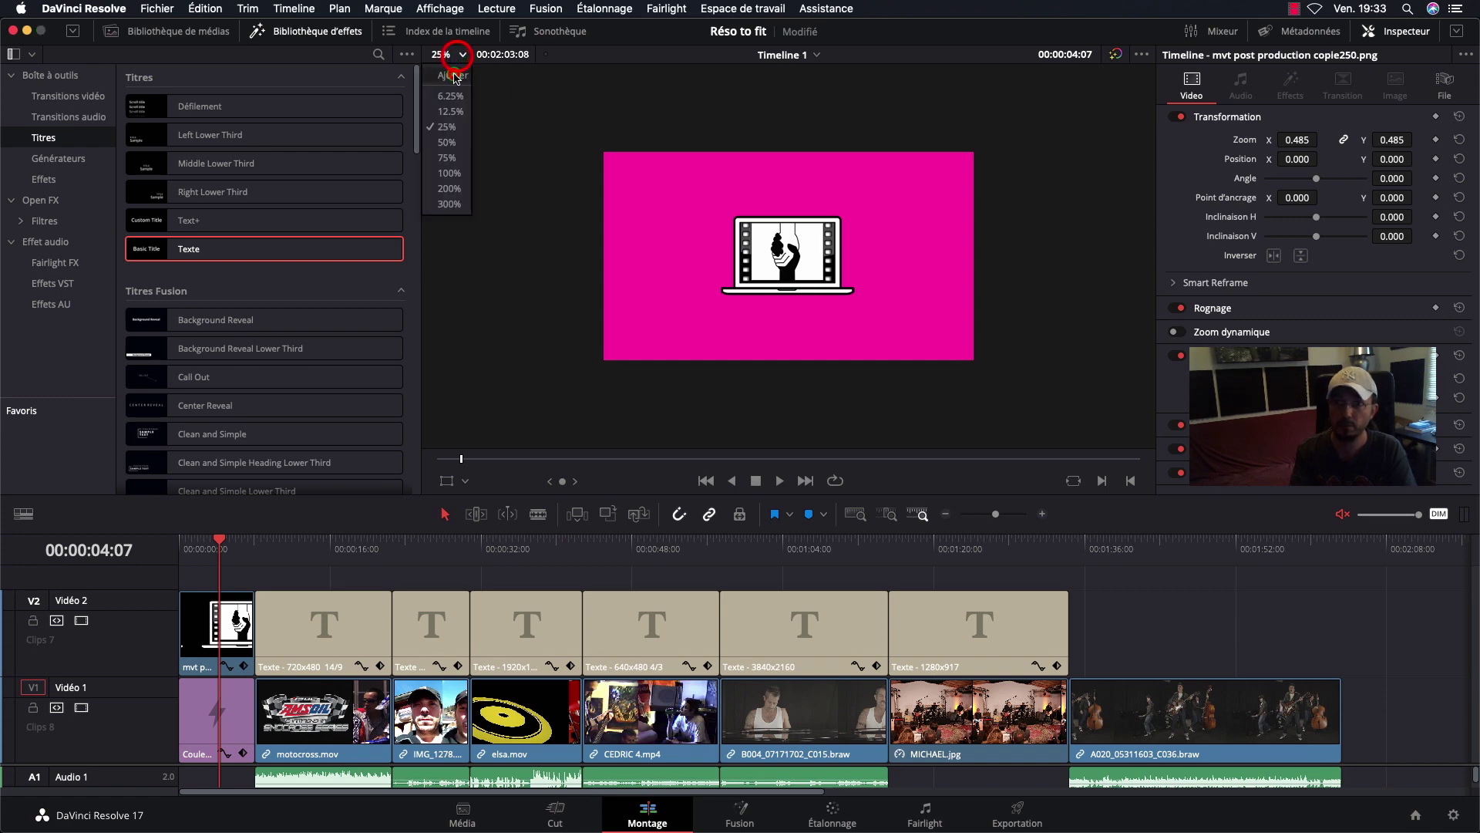
{"action": "left_click", "coordinate": [454, 76]}
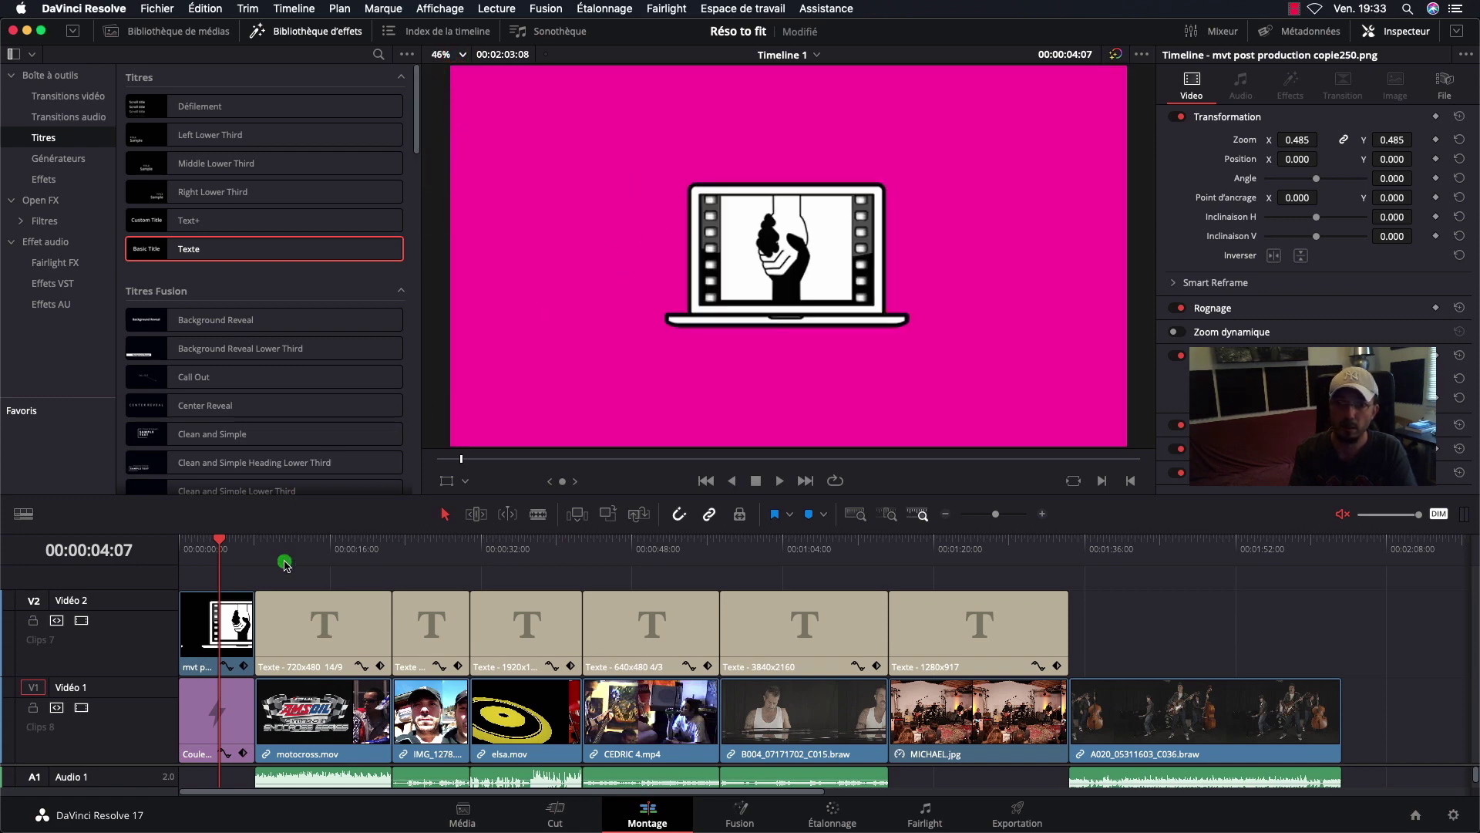
{"action": "left_click", "coordinate": [212, 617]}
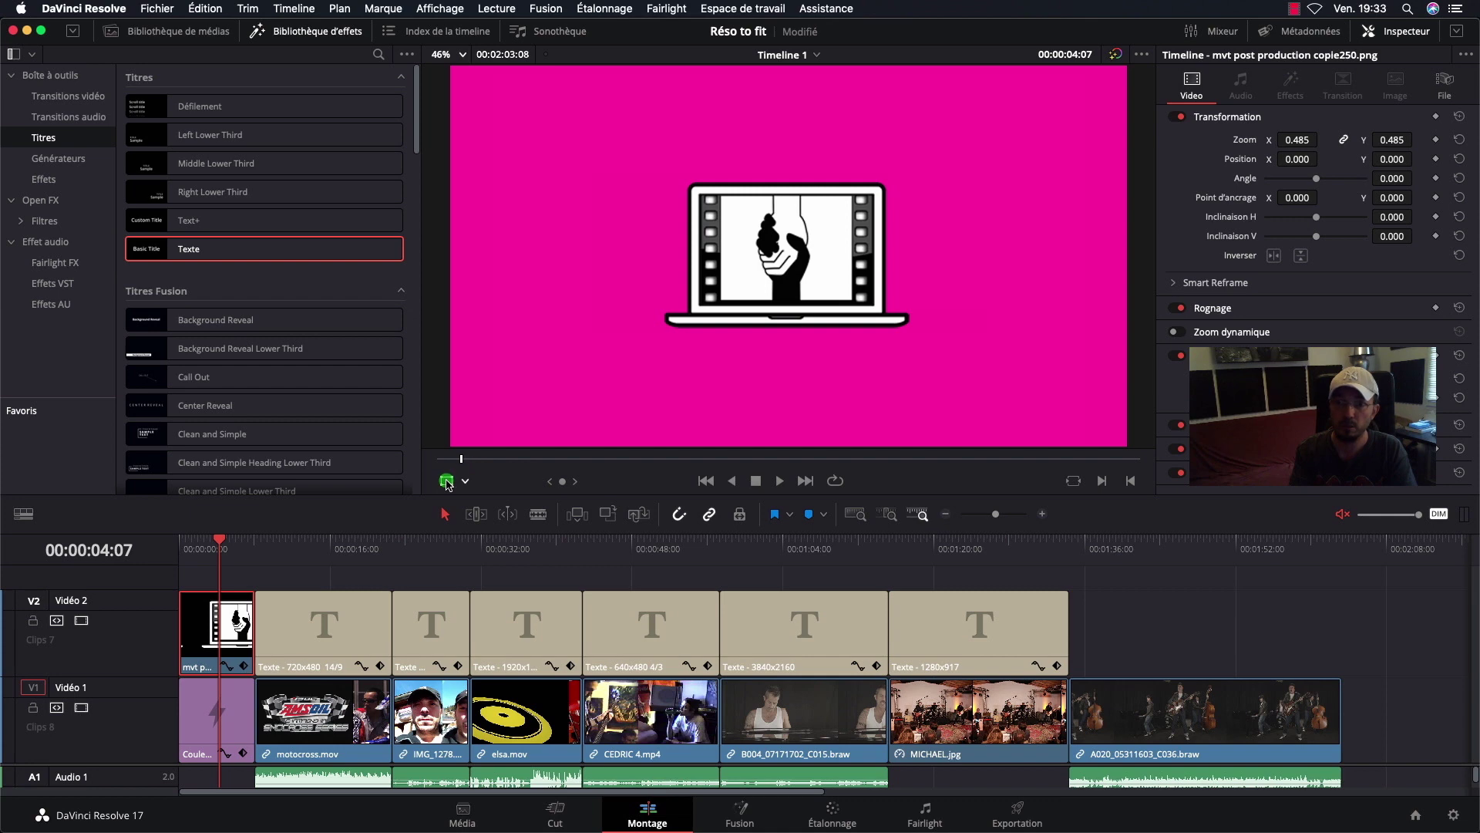
{"action": "left_click", "coordinate": [447, 480]}
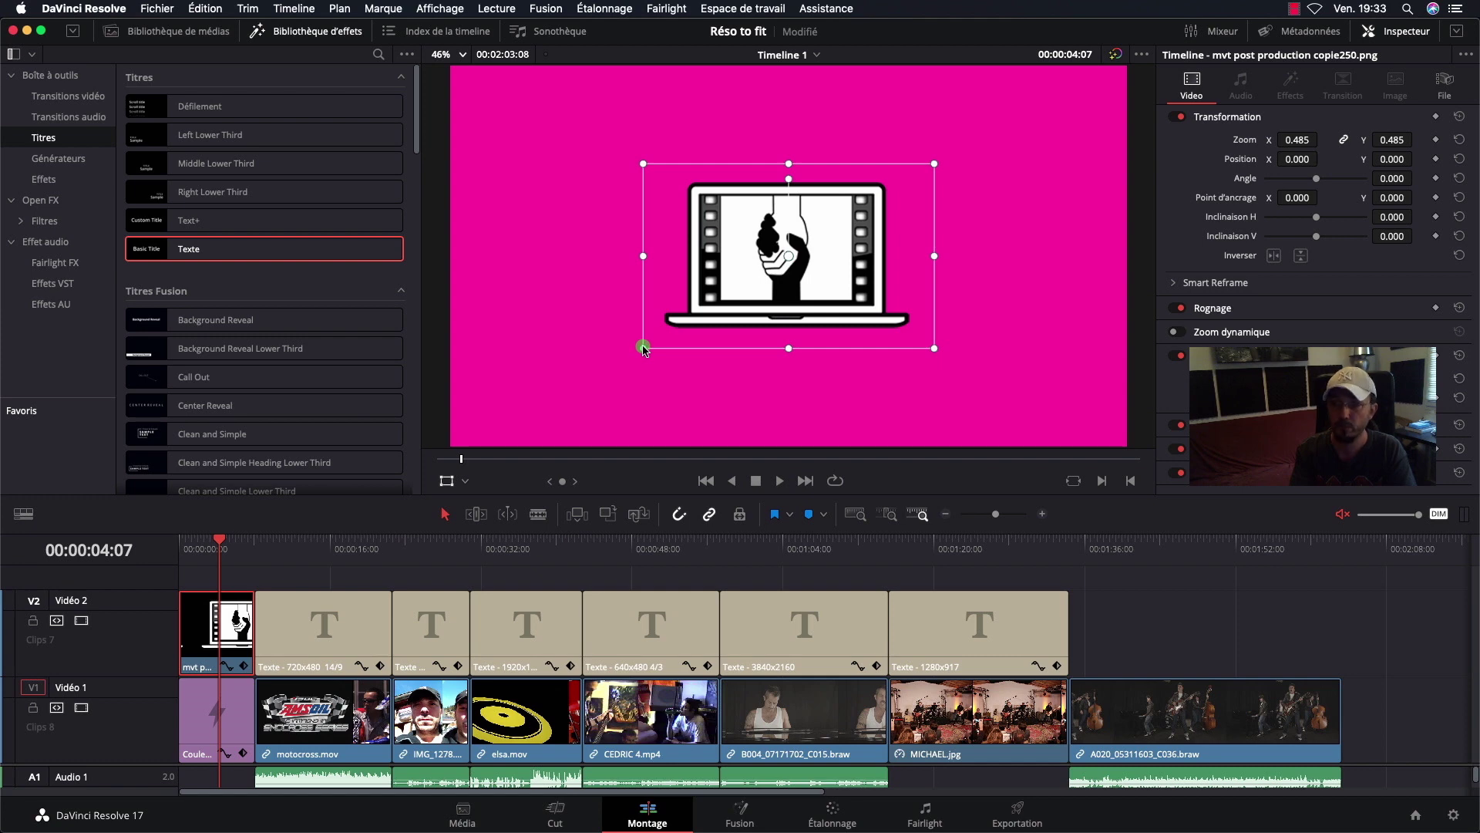
{"action": "mouse_move", "coordinate": [644, 349]}
{"action": "left_mouse_down"}
{"action": "mouse_move", "coordinate": [447, 451]}
{"action": "mouse_move", "coordinate": [44, 614]}
{"action": "mouse_move", "coordinate": [4, 663]}
{"action": "left_mouse_up"}
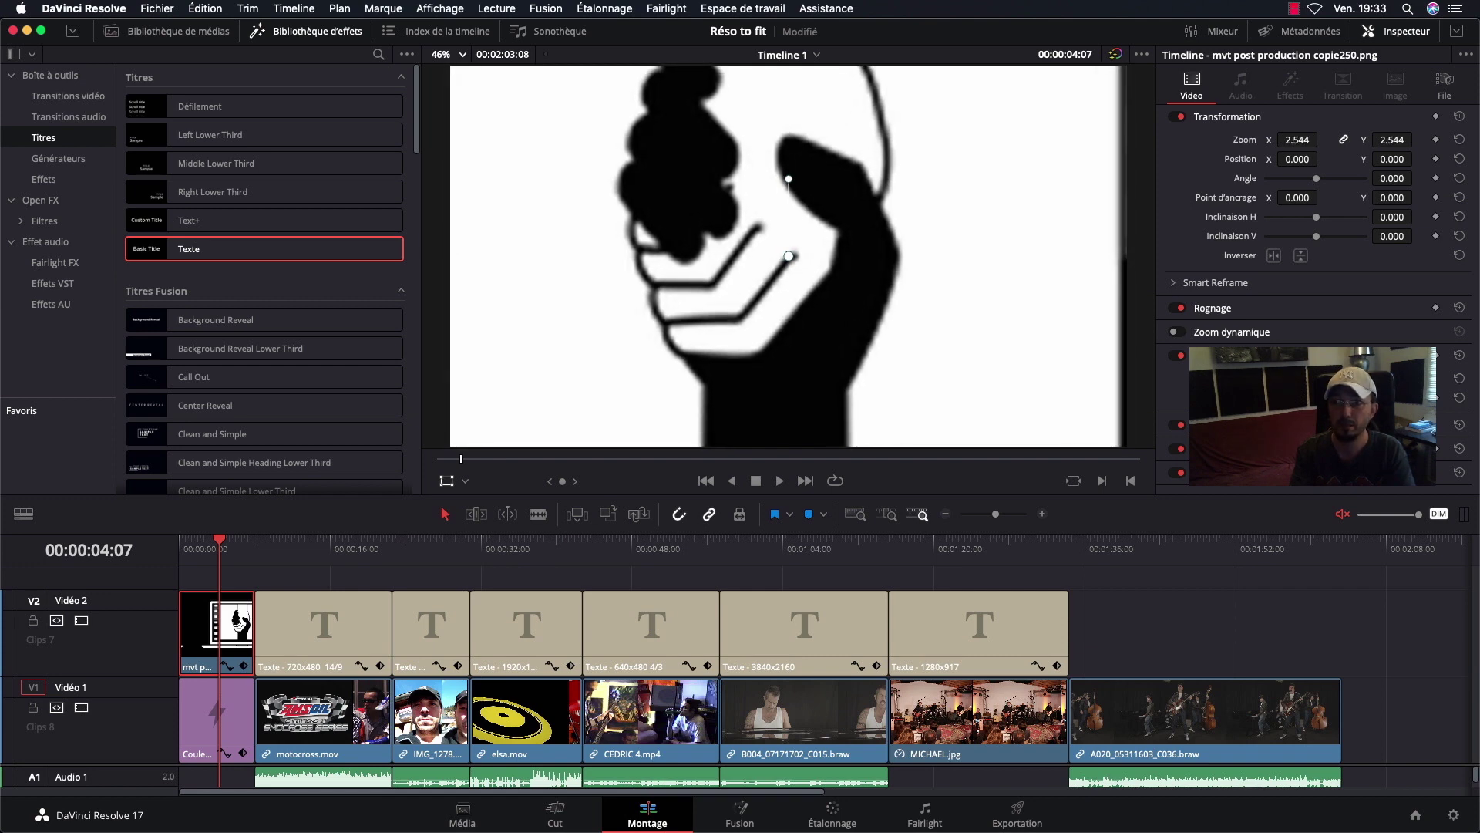
{"action": "mouse_move", "coordinate": [4, 663]}
{"action": "left_mouse_down"}
{"action": "mouse_move", "coordinate": [663, 376]}
{"action": "mouse_move", "coordinate": [770, 294]}
{"action": "left_mouse_up"}
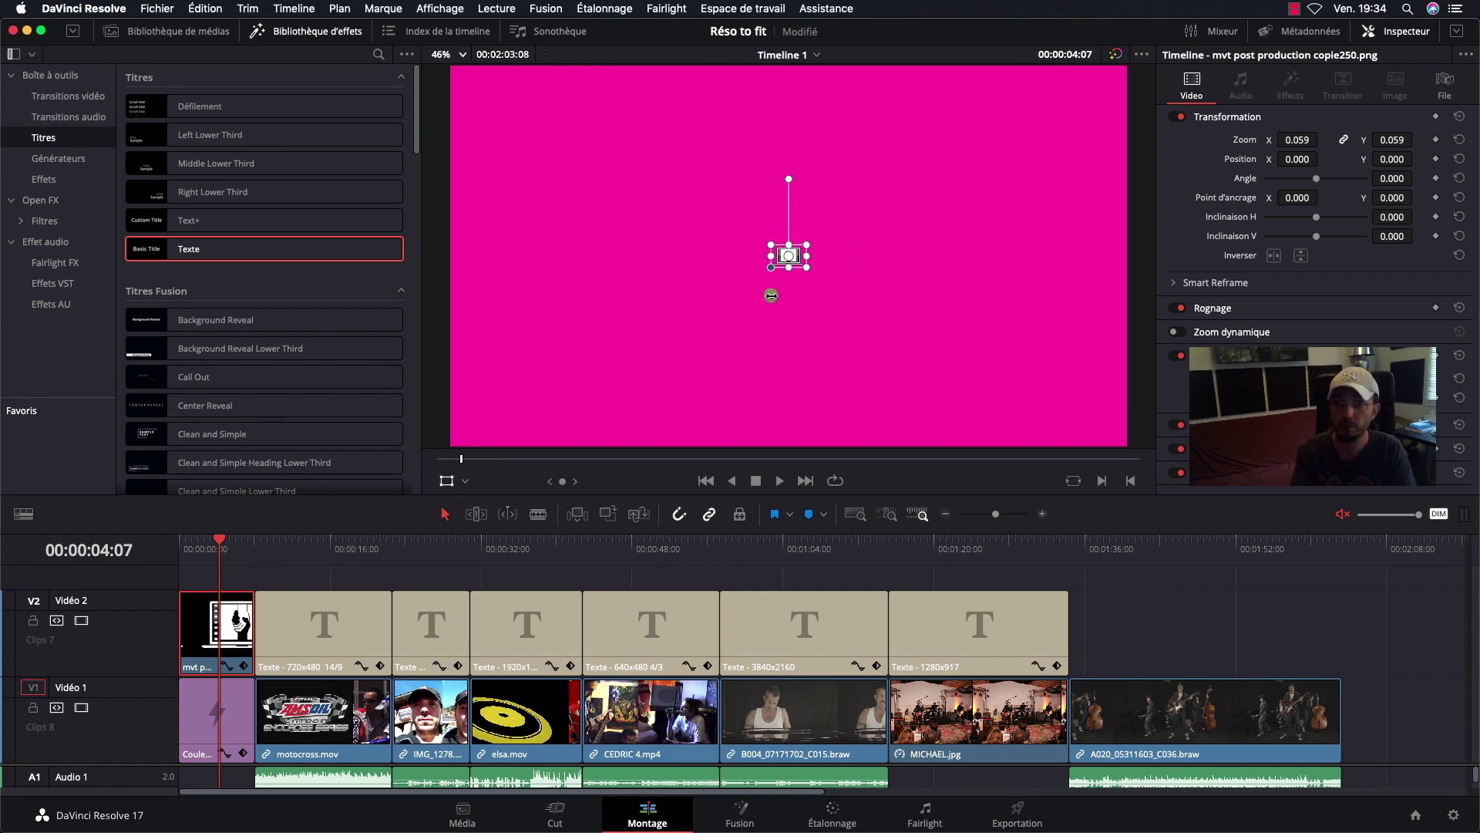
{"action": "left_click", "coordinate": [464, 55]}
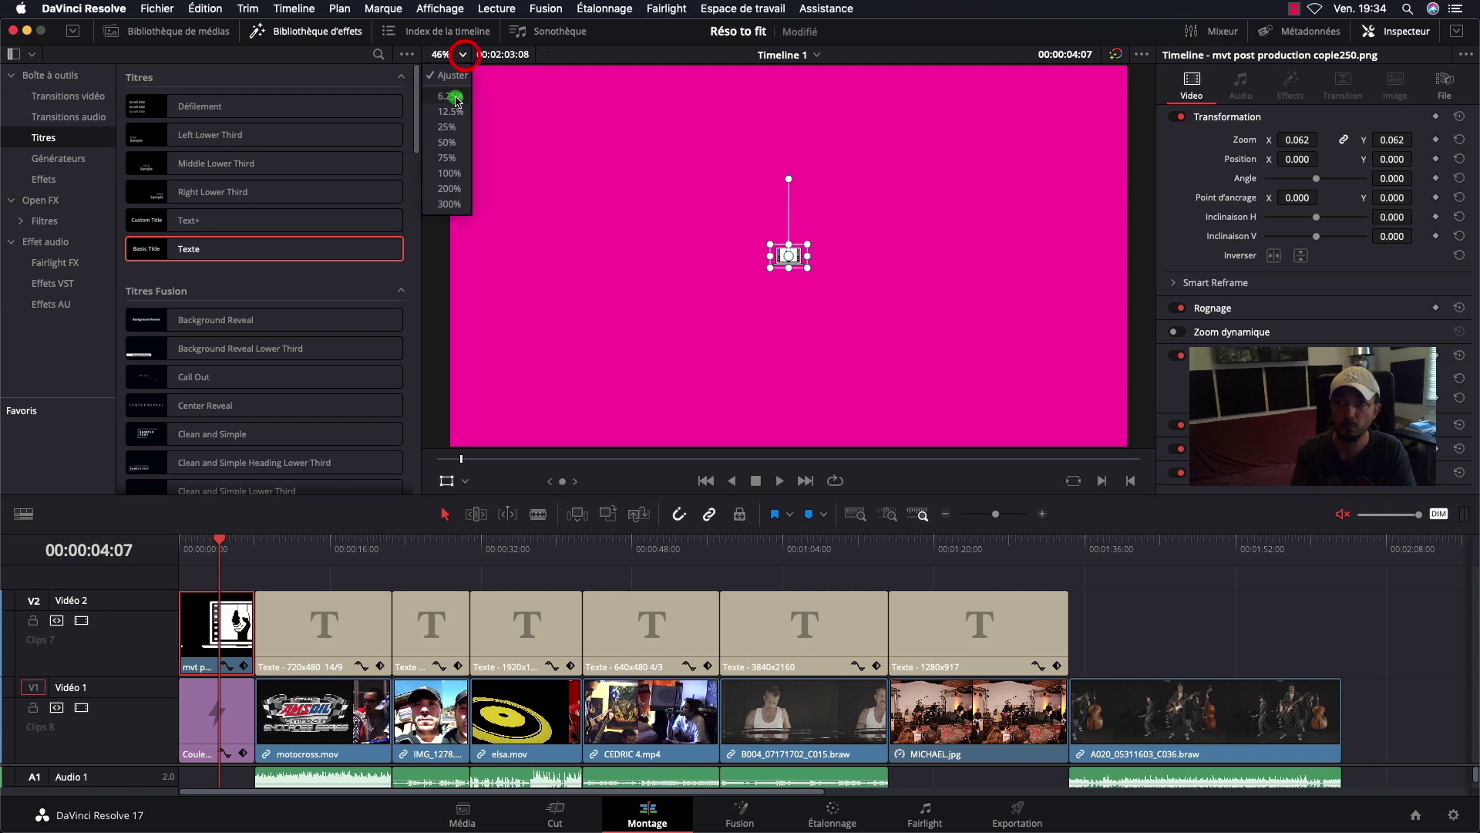
{"action": "left_click", "coordinate": [456, 128]}
{"action": "left_click", "coordinate": [453, 203]}
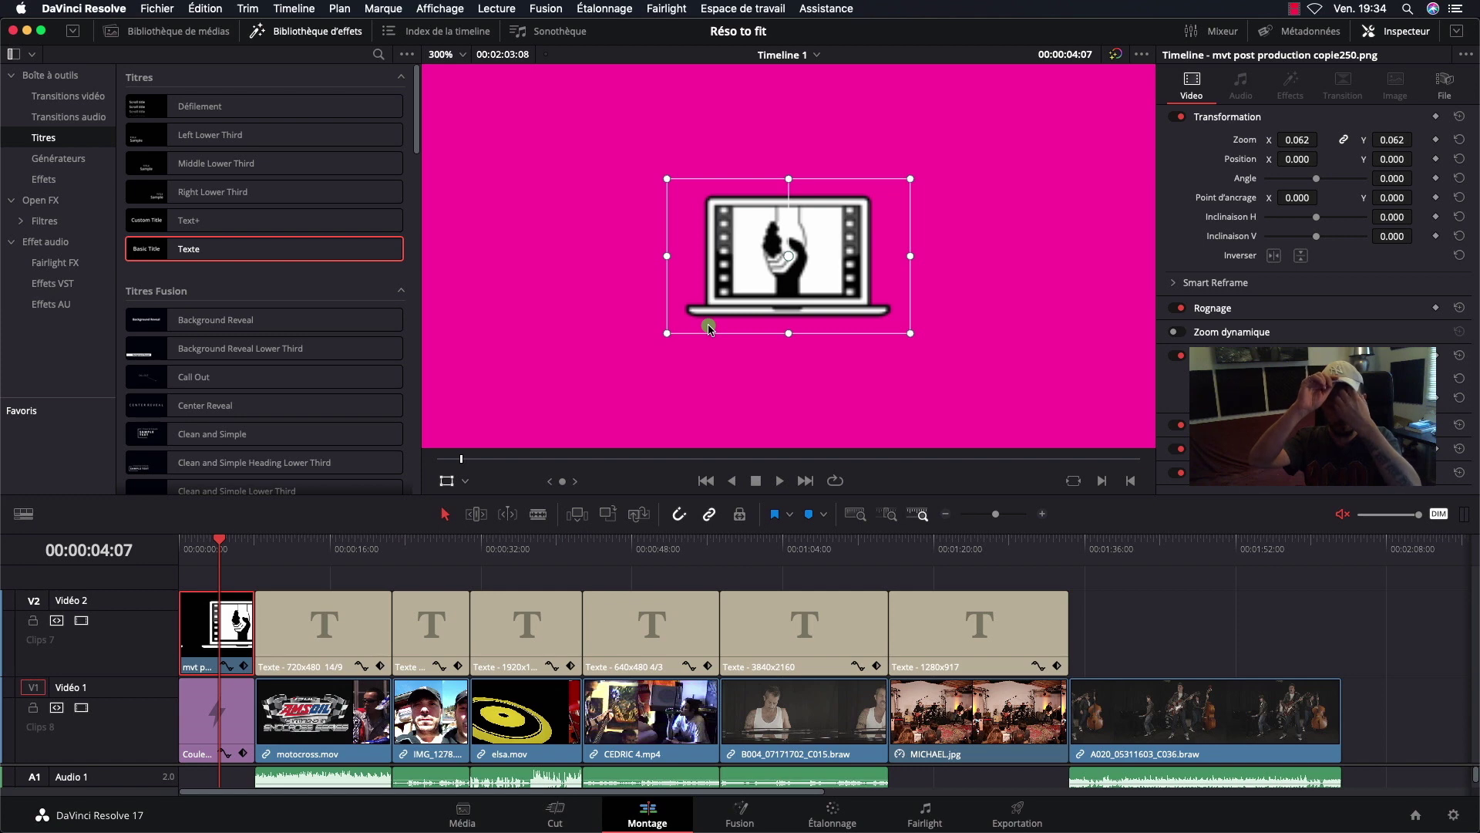
Step: Undo, refit the viewer and drag a corner handle to shrink the logo to zoom 0.356
{"action": "key", "text": "ctrl+z"}
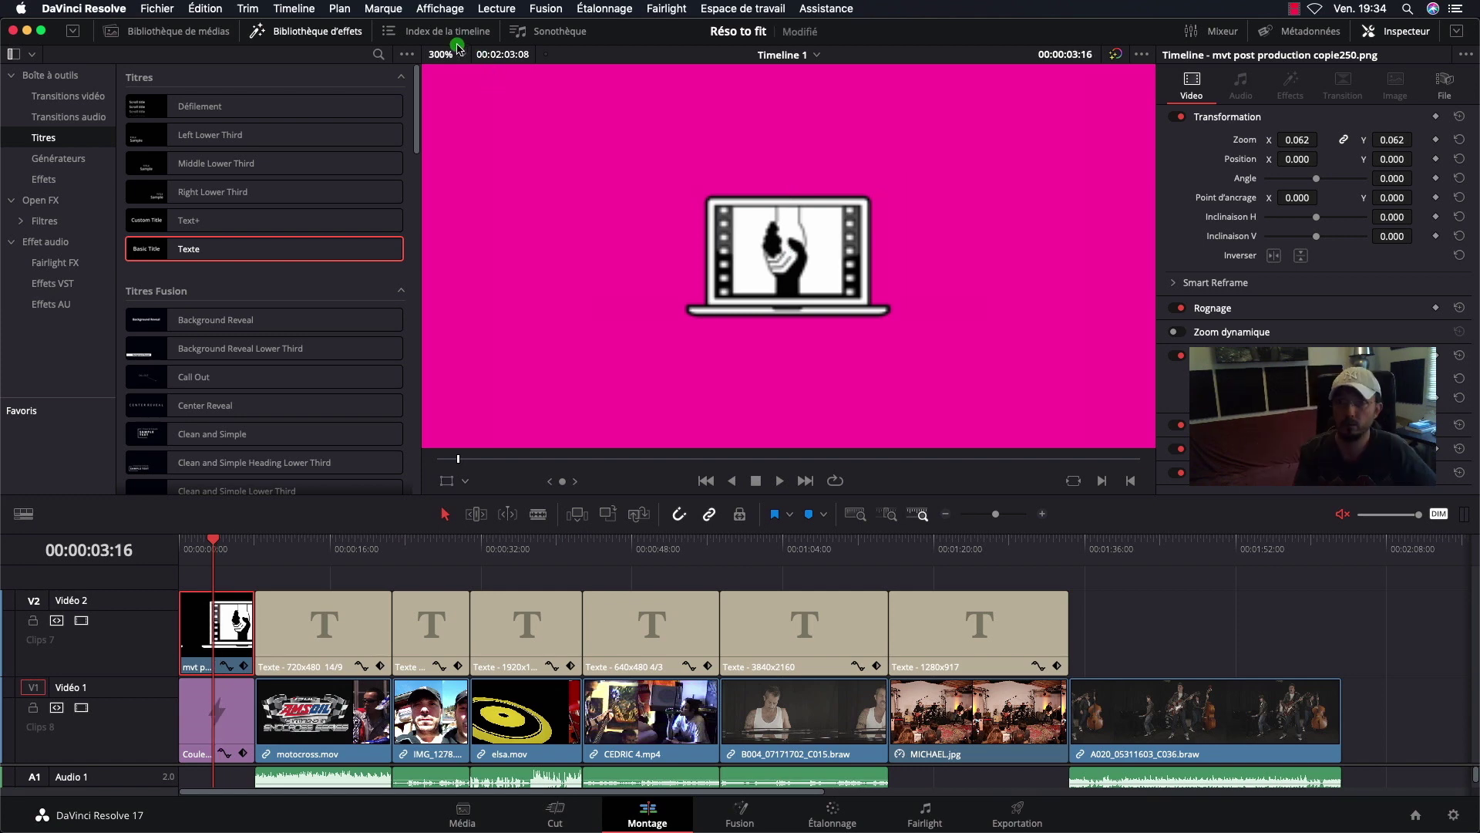
{"action": "left_click", "coordinate": [458, 48]}
{"action": "left_click", "coordinate": [455, 80]}
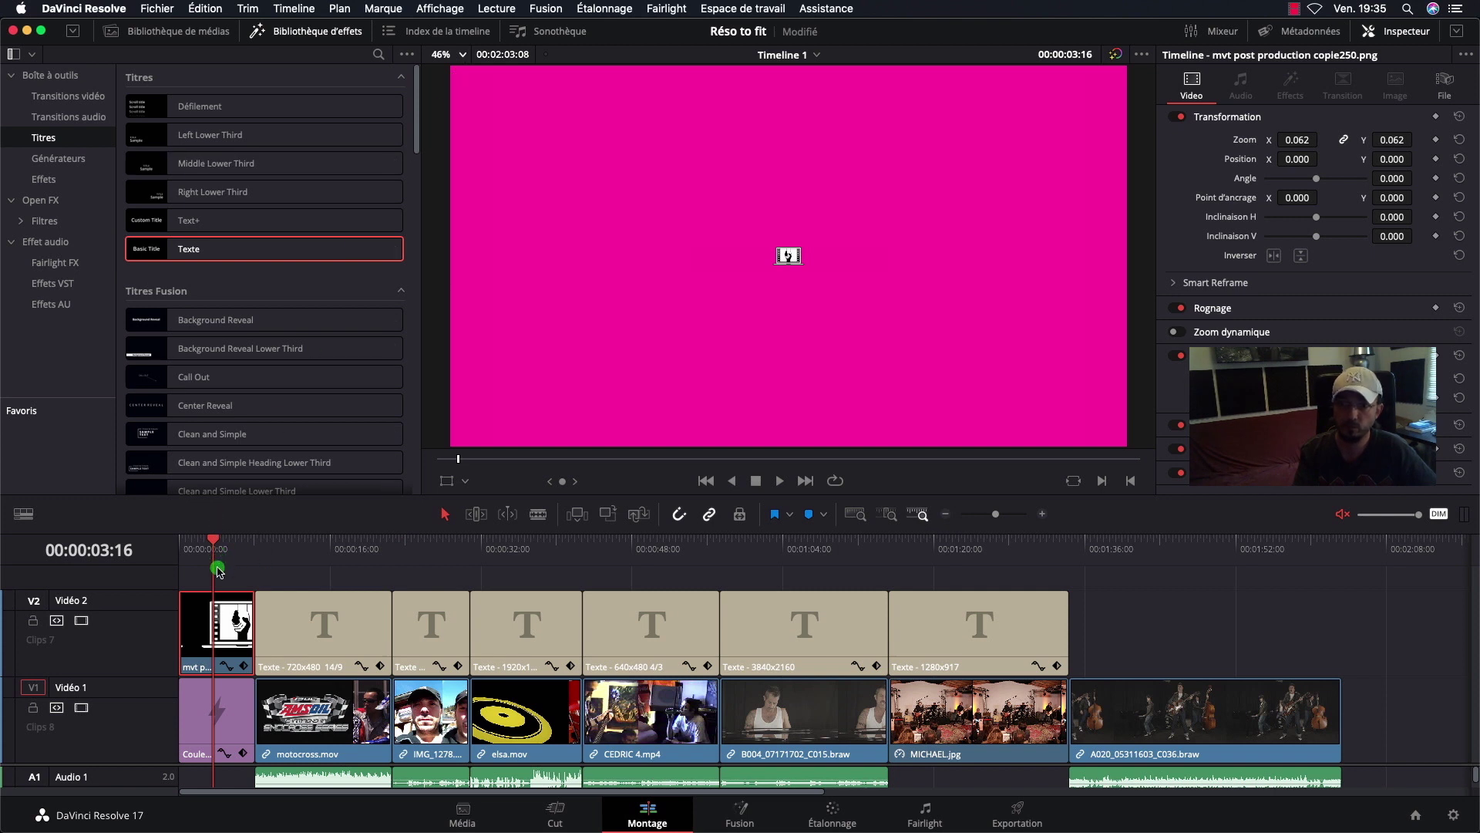
{"action": "left_click", "coordinate": [445, 481]}
{"action": "left_click", "coordinate": [772, 269]}
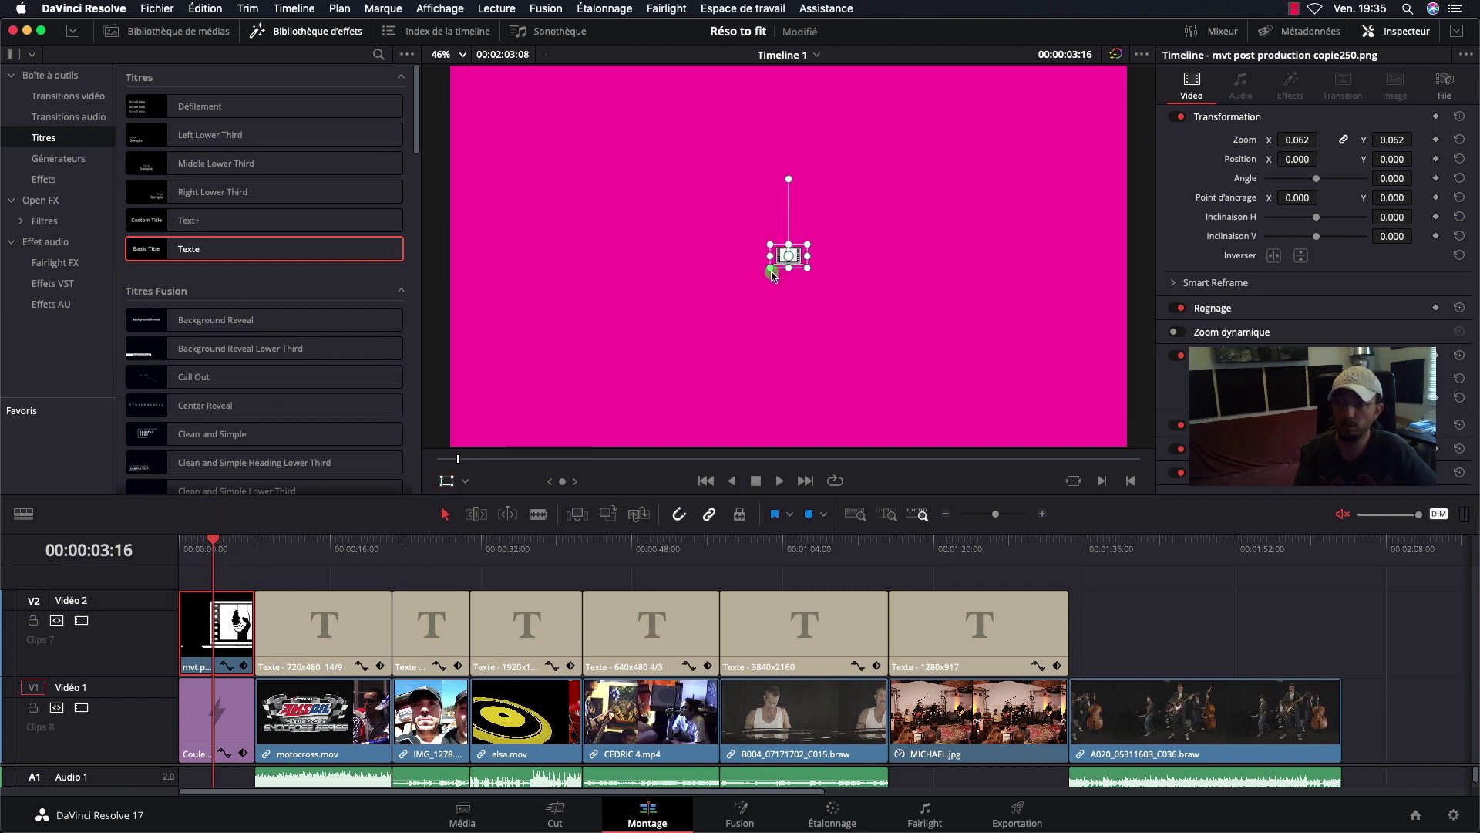
{"action": "left_click_drag", "start_coordinate": [771, 269], "coordinate": [647, 330]}
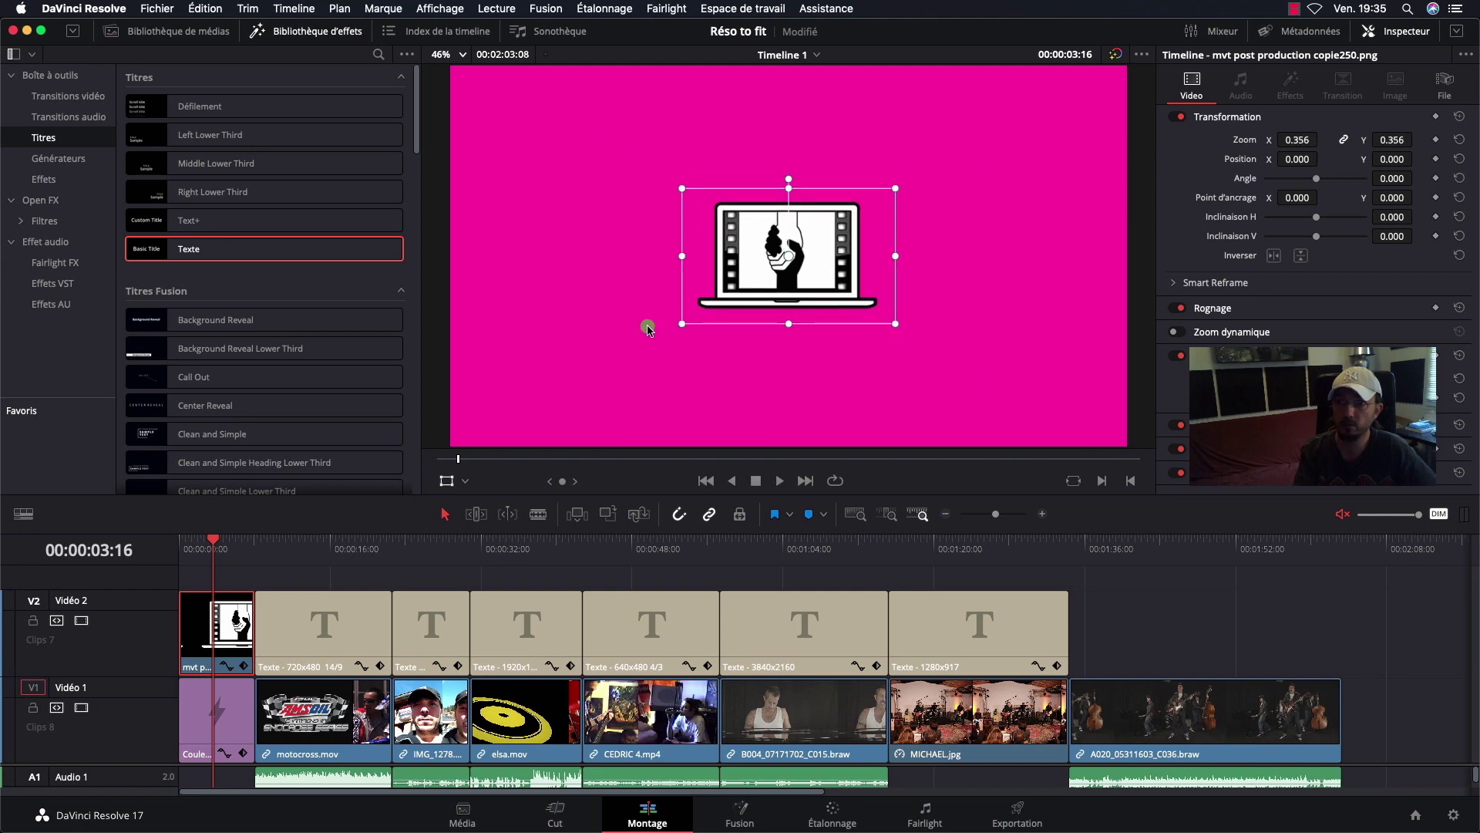
Step: Scrub into the motocross clip to 00:00:14:01 and hide the Transform overlay
{"action": "left_click", "coordinate": [215, 541]}
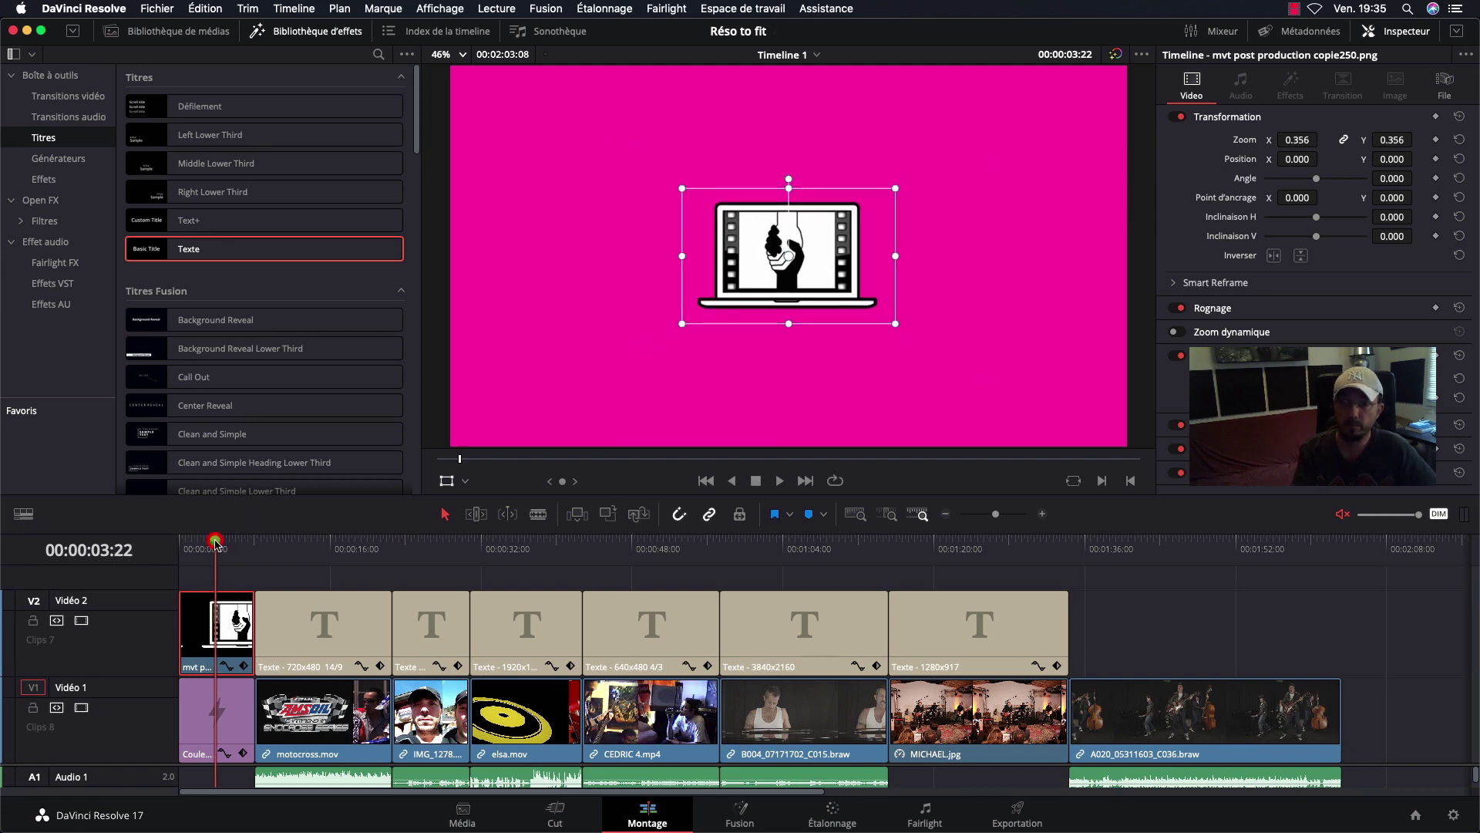
{"action": "left_click_drag", "start_coordinate": [216, 541], "coordinate": [271, 547]}
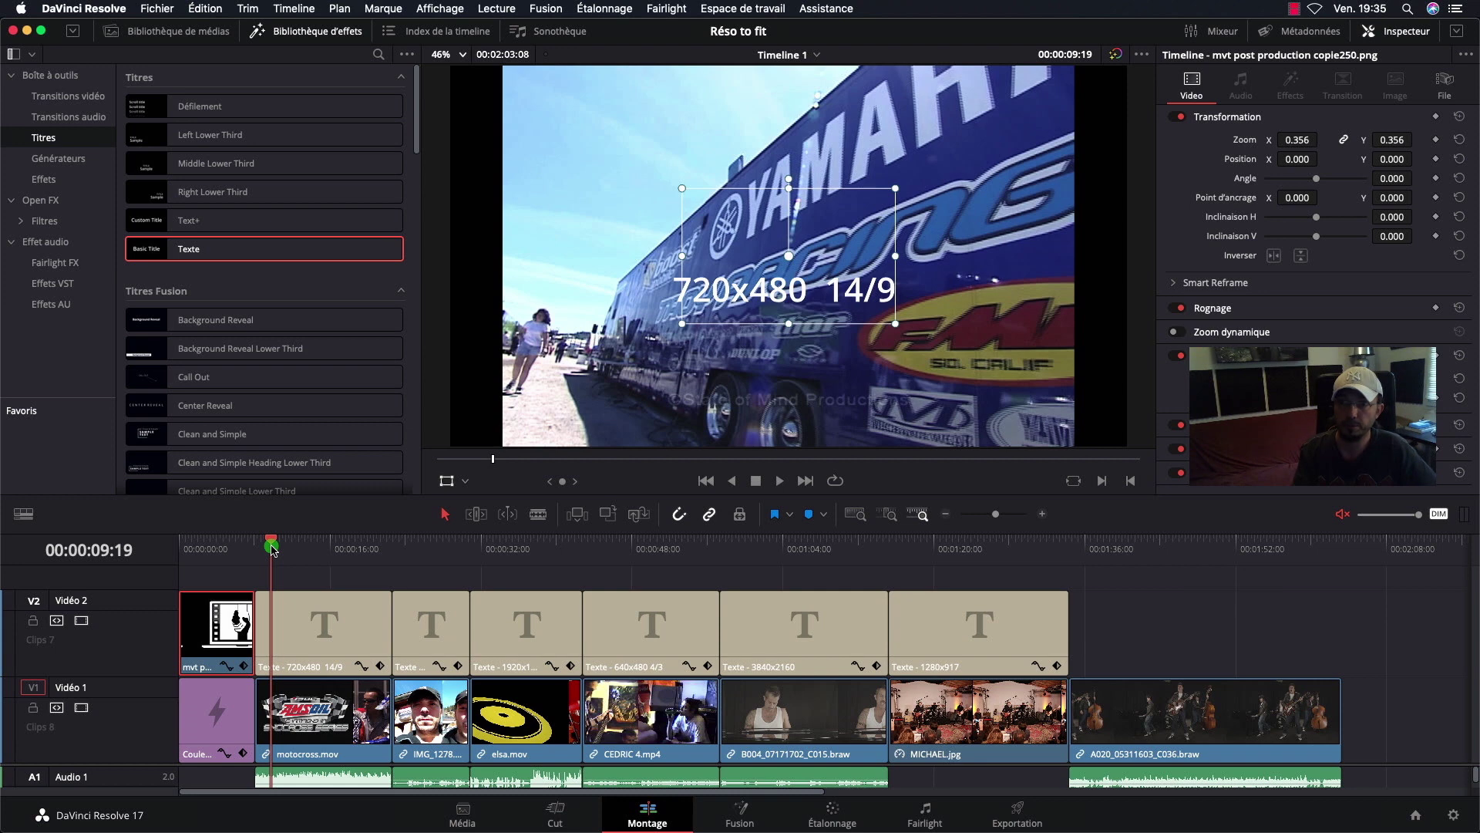
{"action": "left_click", "coordinate": [443, 481]}
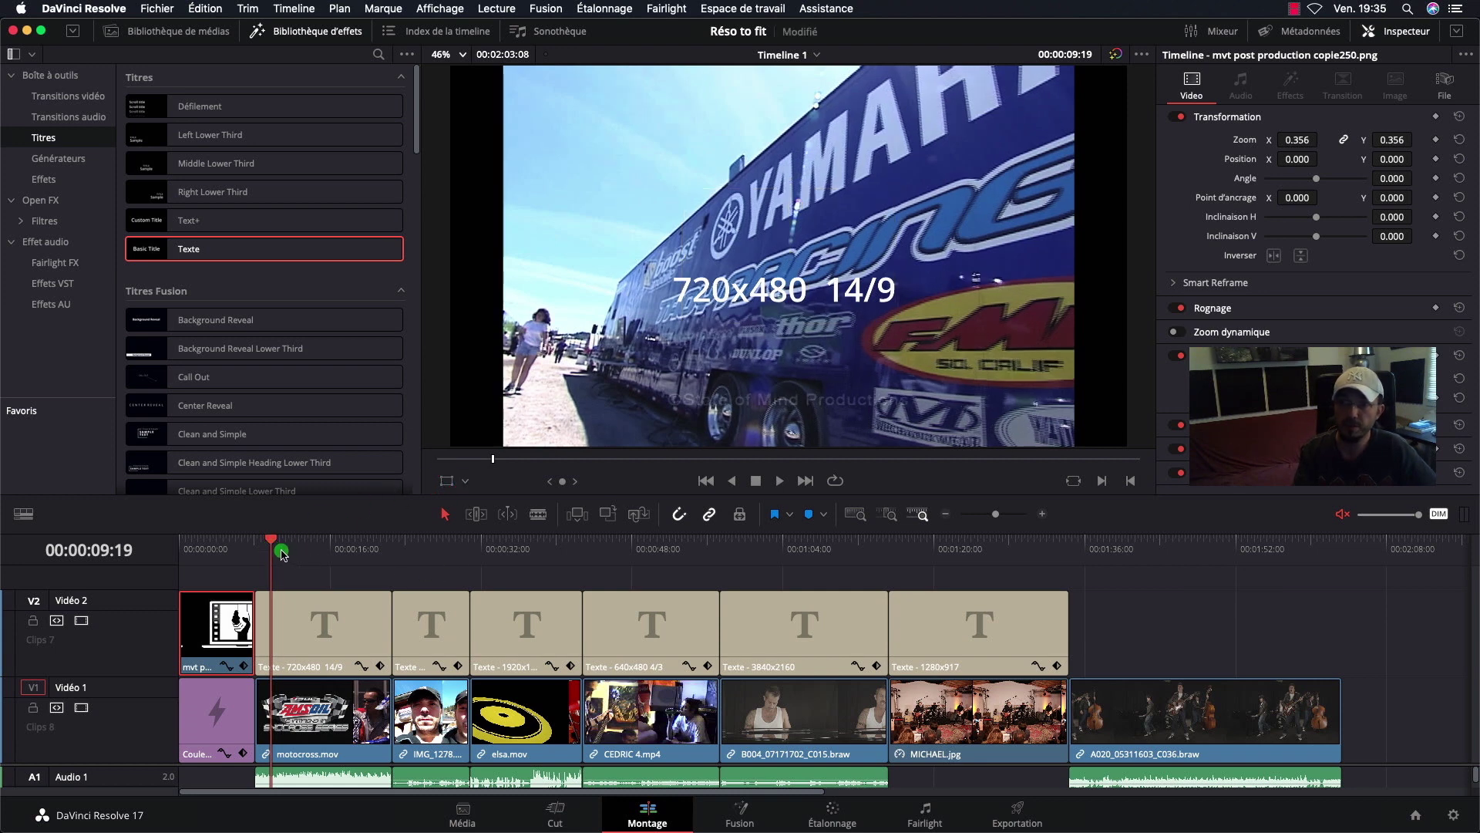
{"action": "left_click_drag", "start_coordinate": [282, 553], "coordinate": [324, 555]}
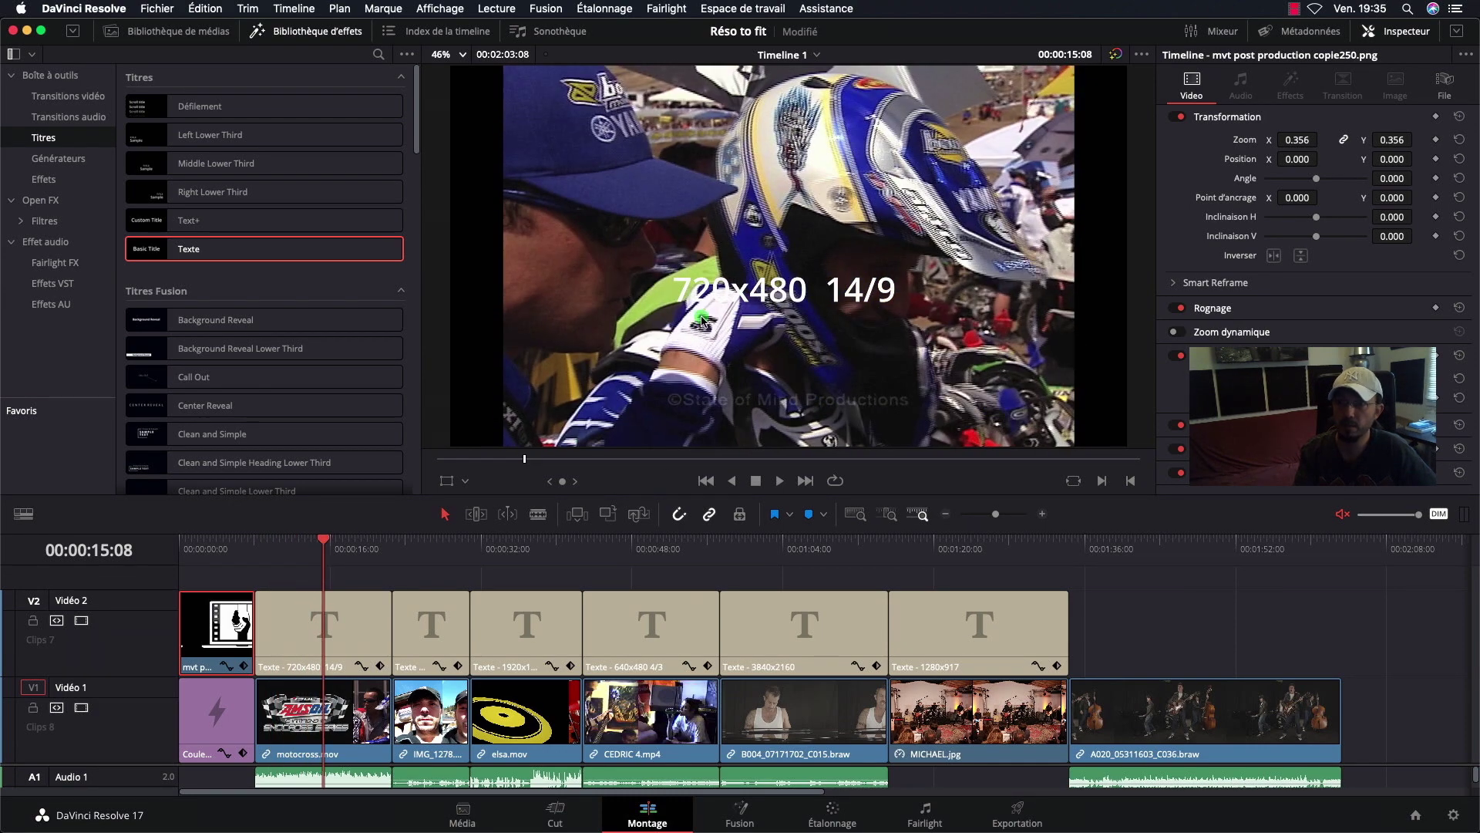
{"action": "left_click_drag", "start_coordinate": [314, 539], "coordinate": [310, 546]}
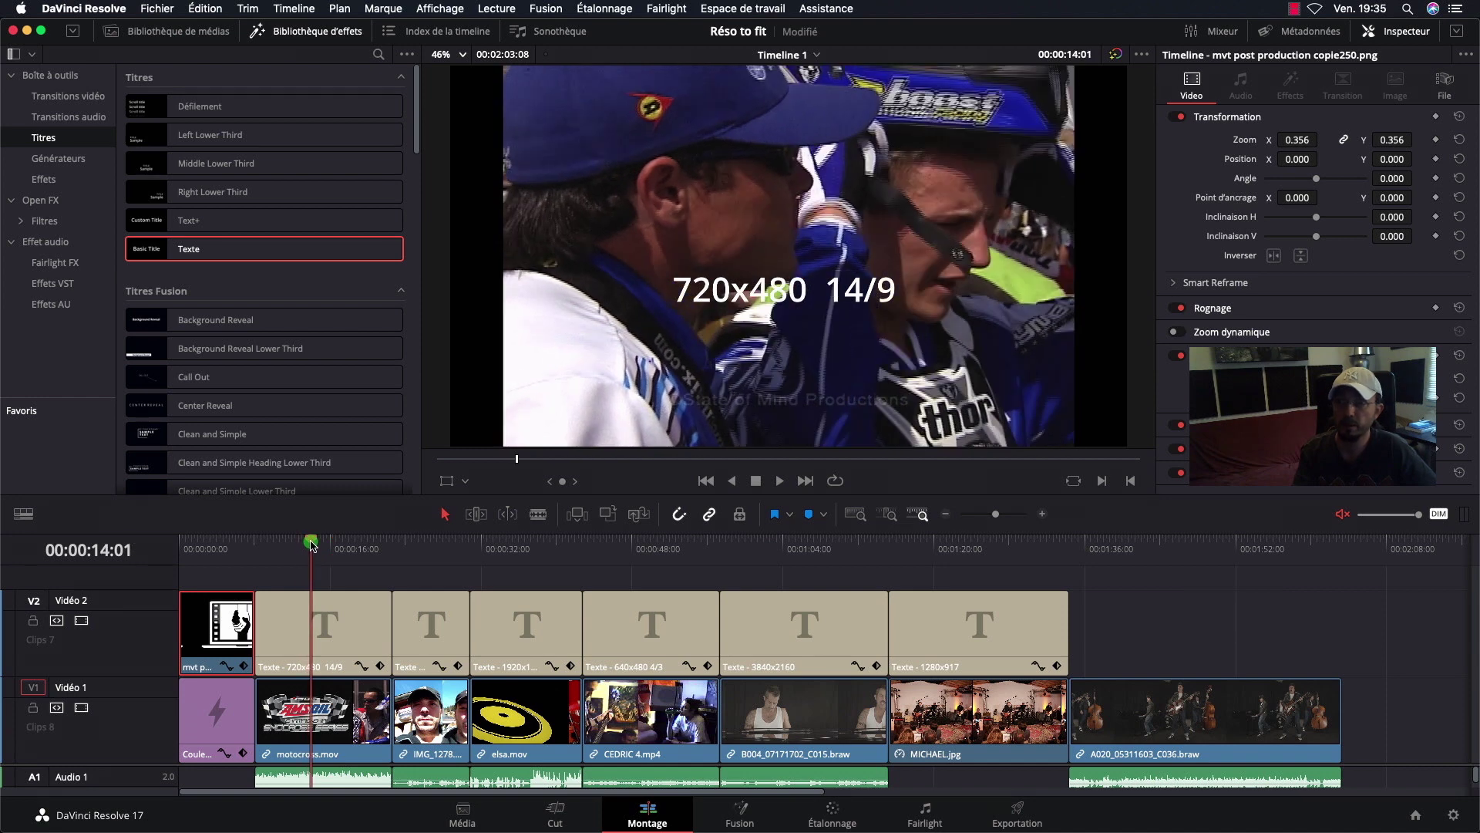
{"action": "left_click", "coordinate": [820, 329]}
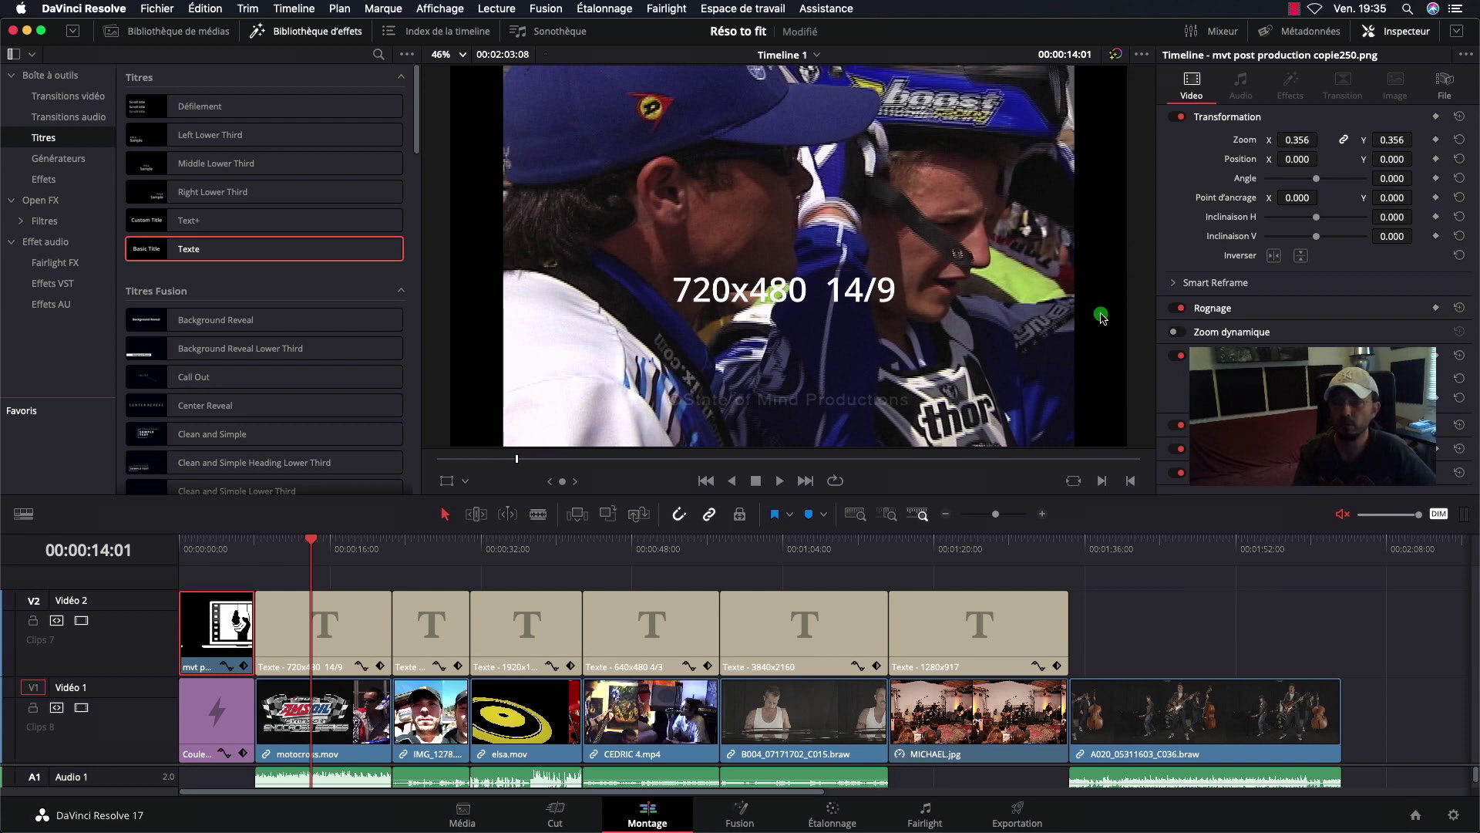
Step: Reopen the Mises à l'échelle settings, list the Résolutions différentes options and screenshot them
{"action": "left_click", "coordinate": [1453, 815]}
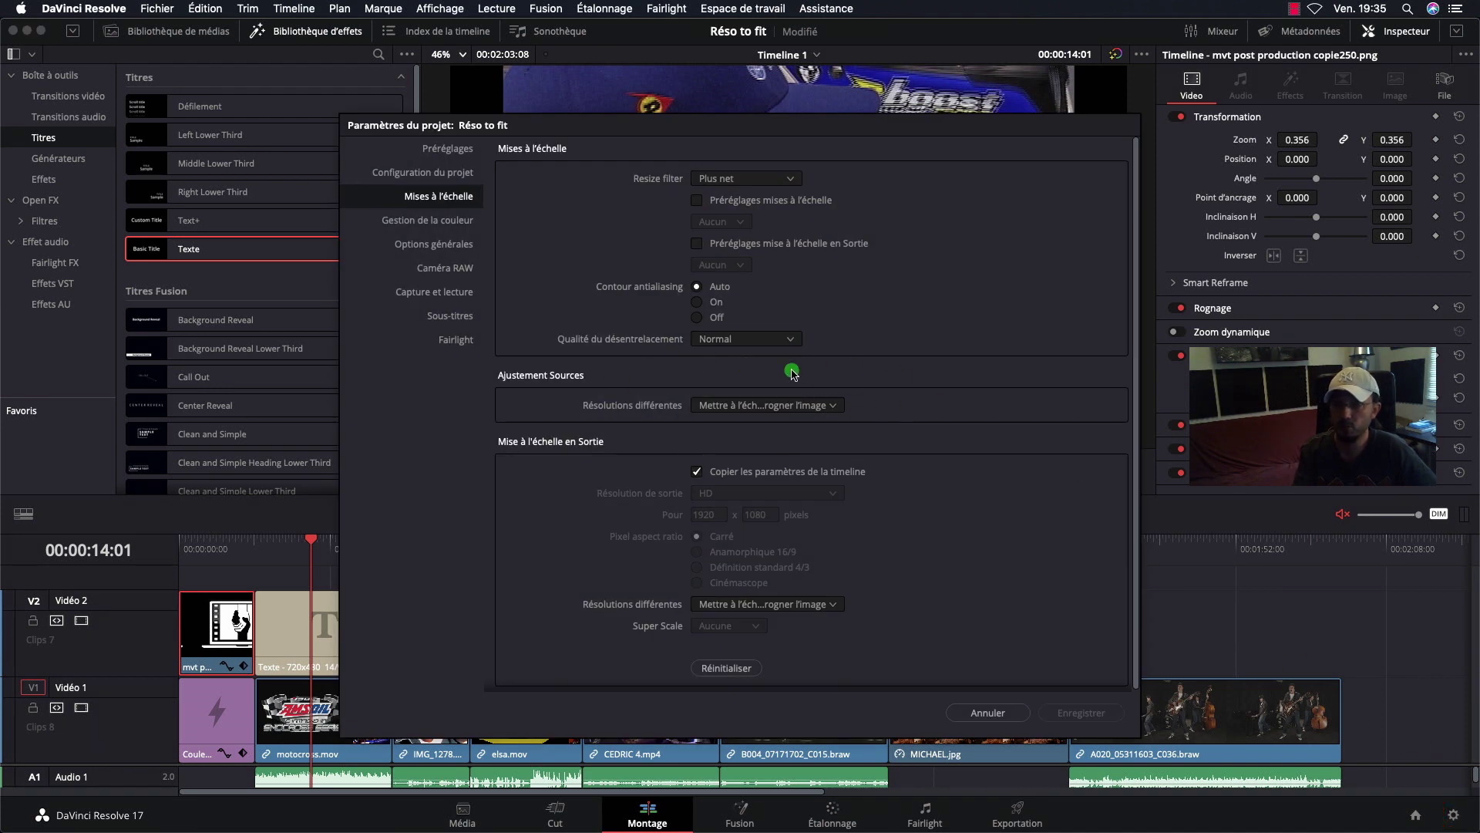
{"action": "left_click", "coordinate": [835, 407]}
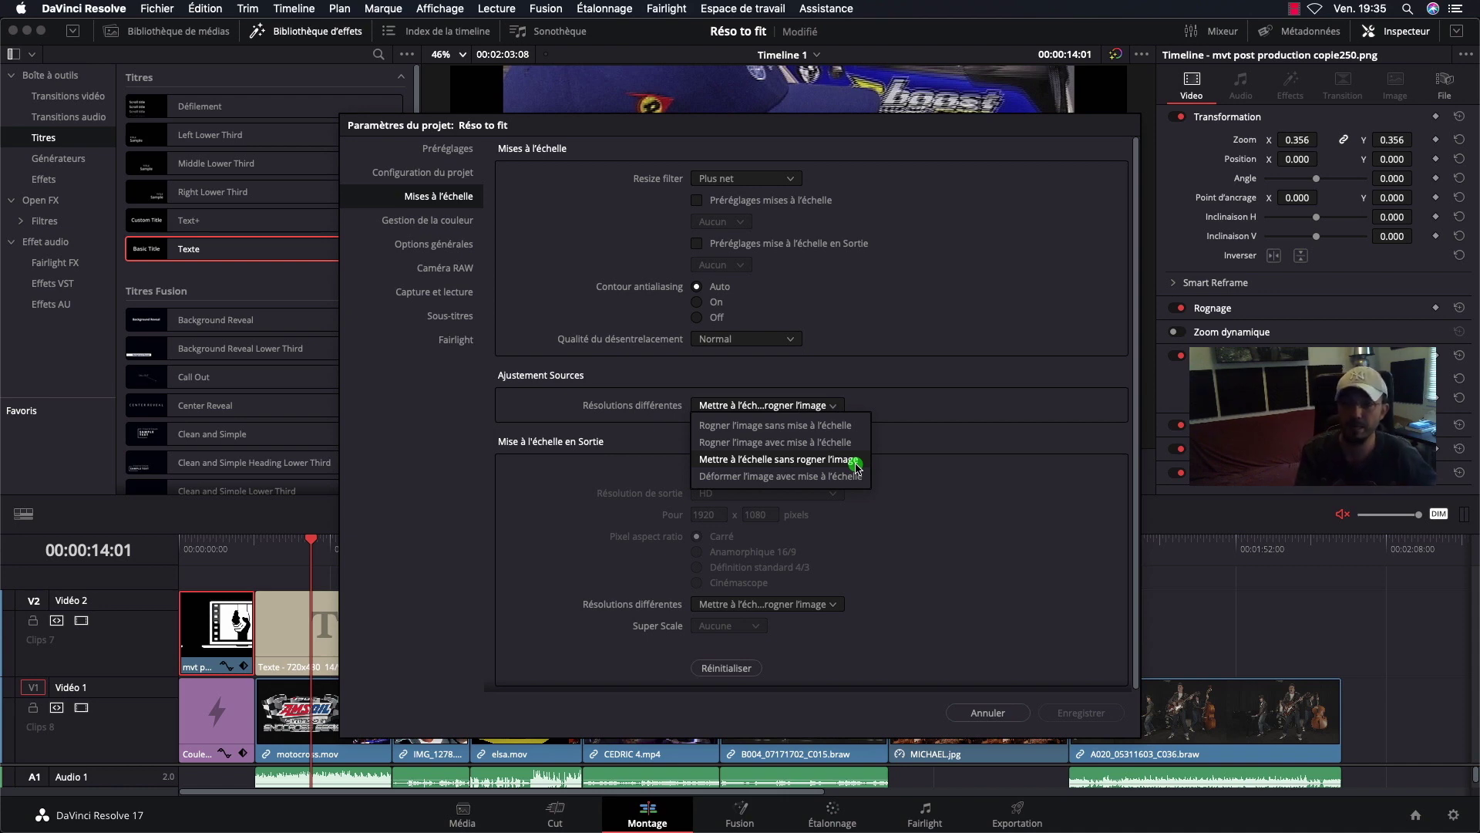
{"action": "key", "text": "Up"}
{"action": "key", "text": "Up"}
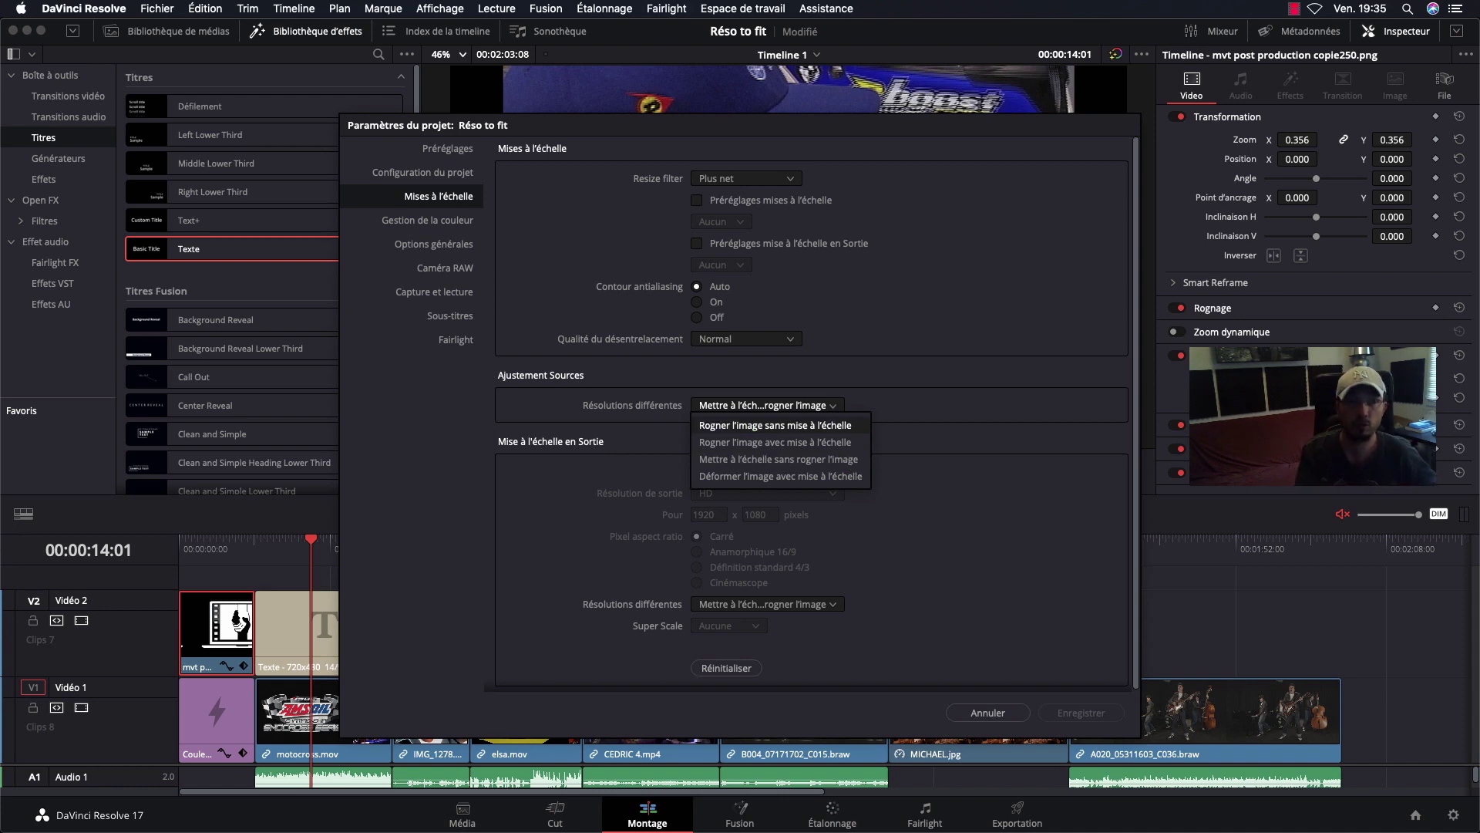
{"action": "left_click_drag", "start_coordinate": [519, 275], "coordinate": [1022, 316]}
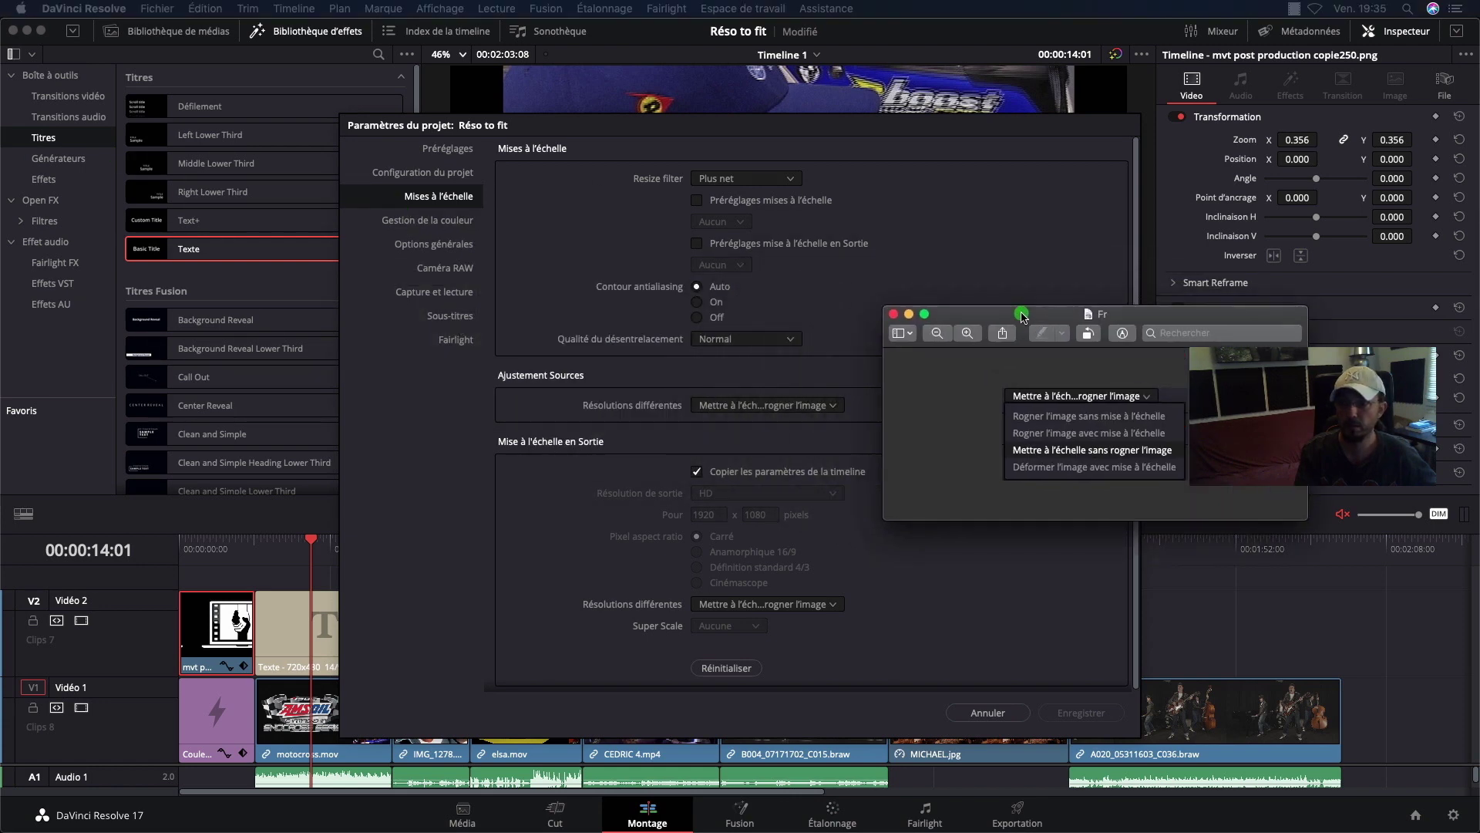
Step: Place the English options screenshot beside the French one in Preview, compare, then close both
{"action": "key", "text": "super+n"}
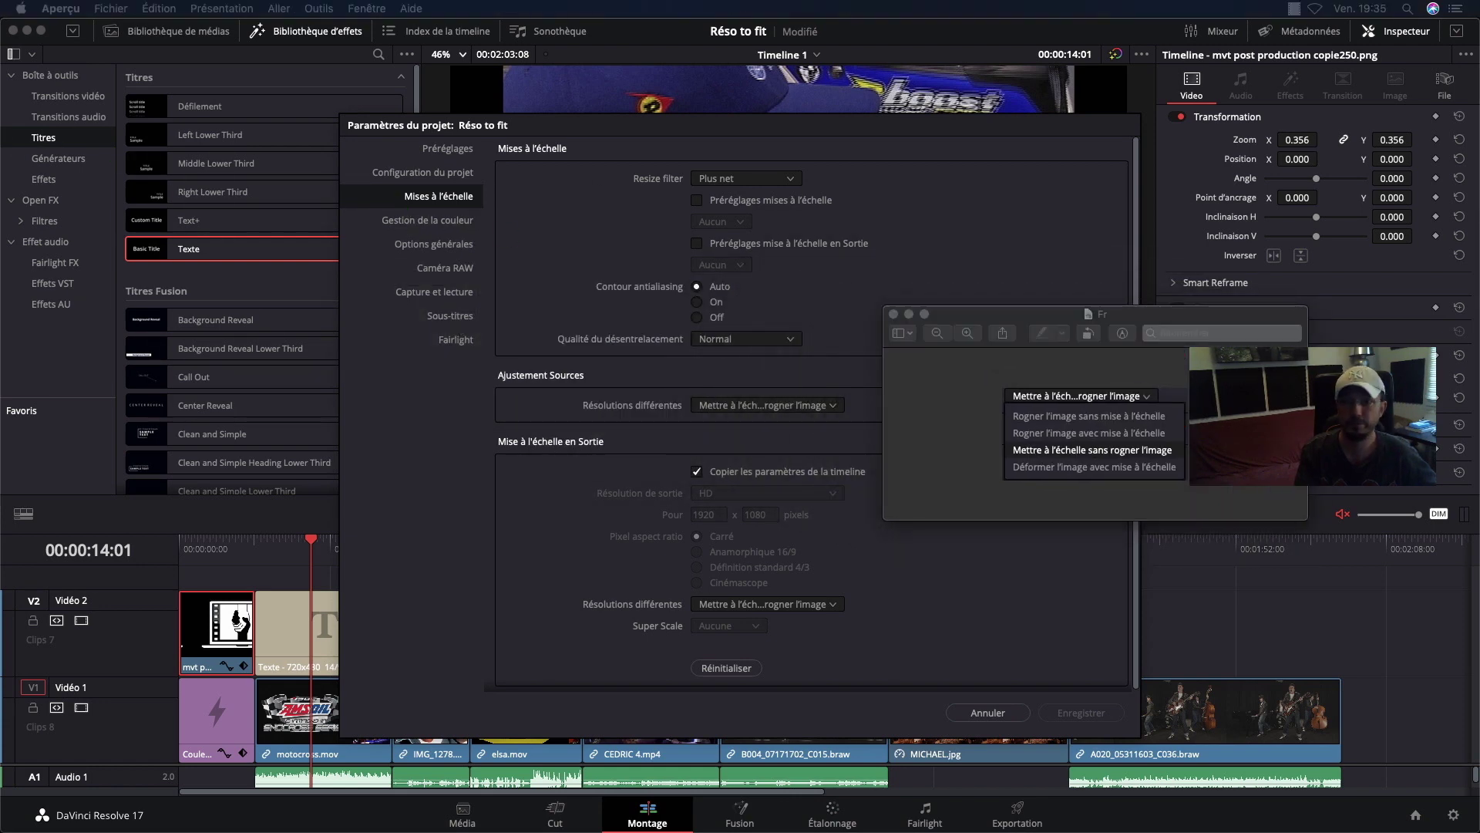
{"action": "left_click_drag", "start_coordinate": [689, 358], "coordinate": [689, 319]}
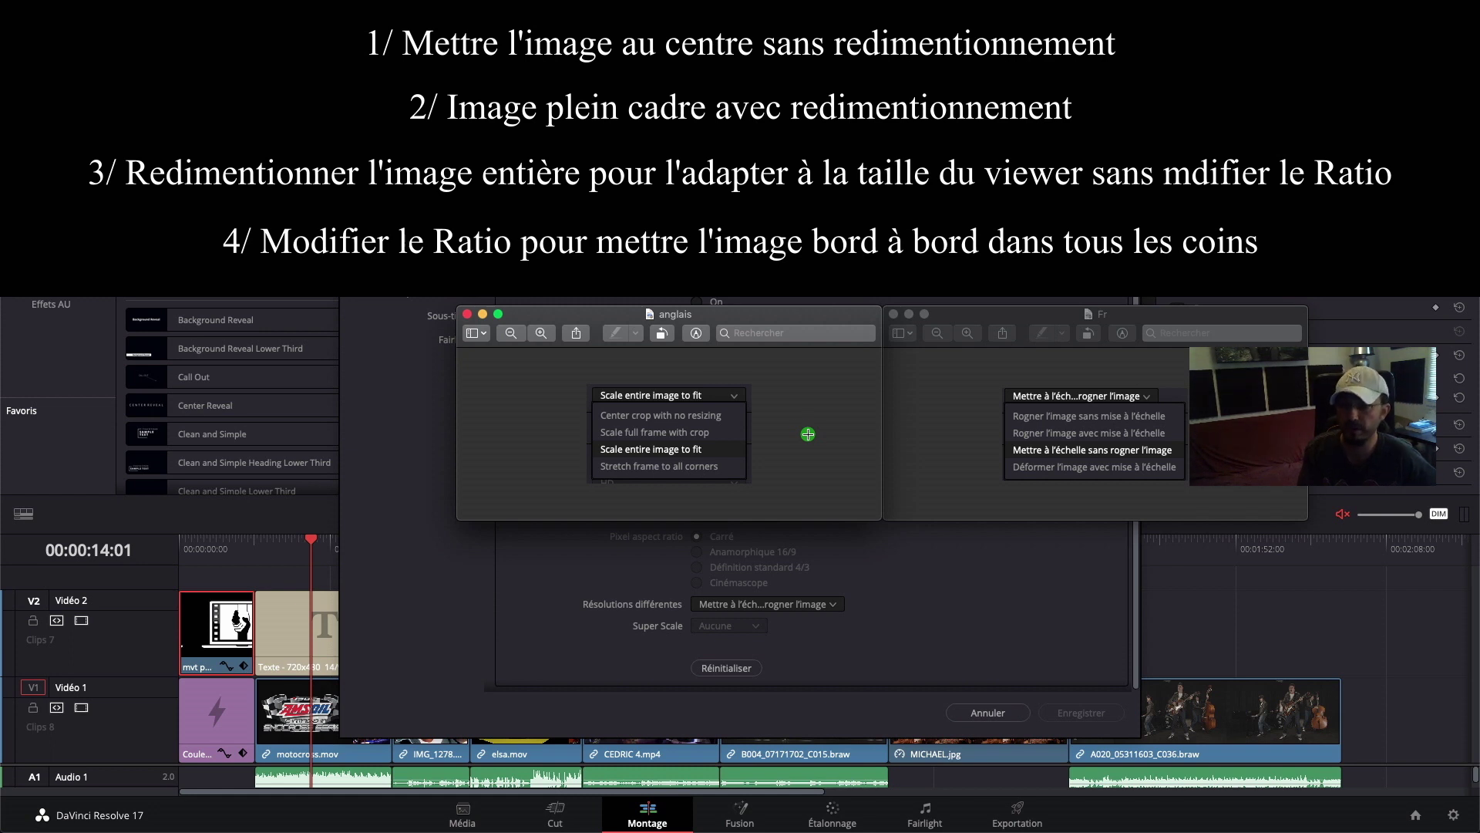
{"action": "left_click", "coordinate": [533, 317]}
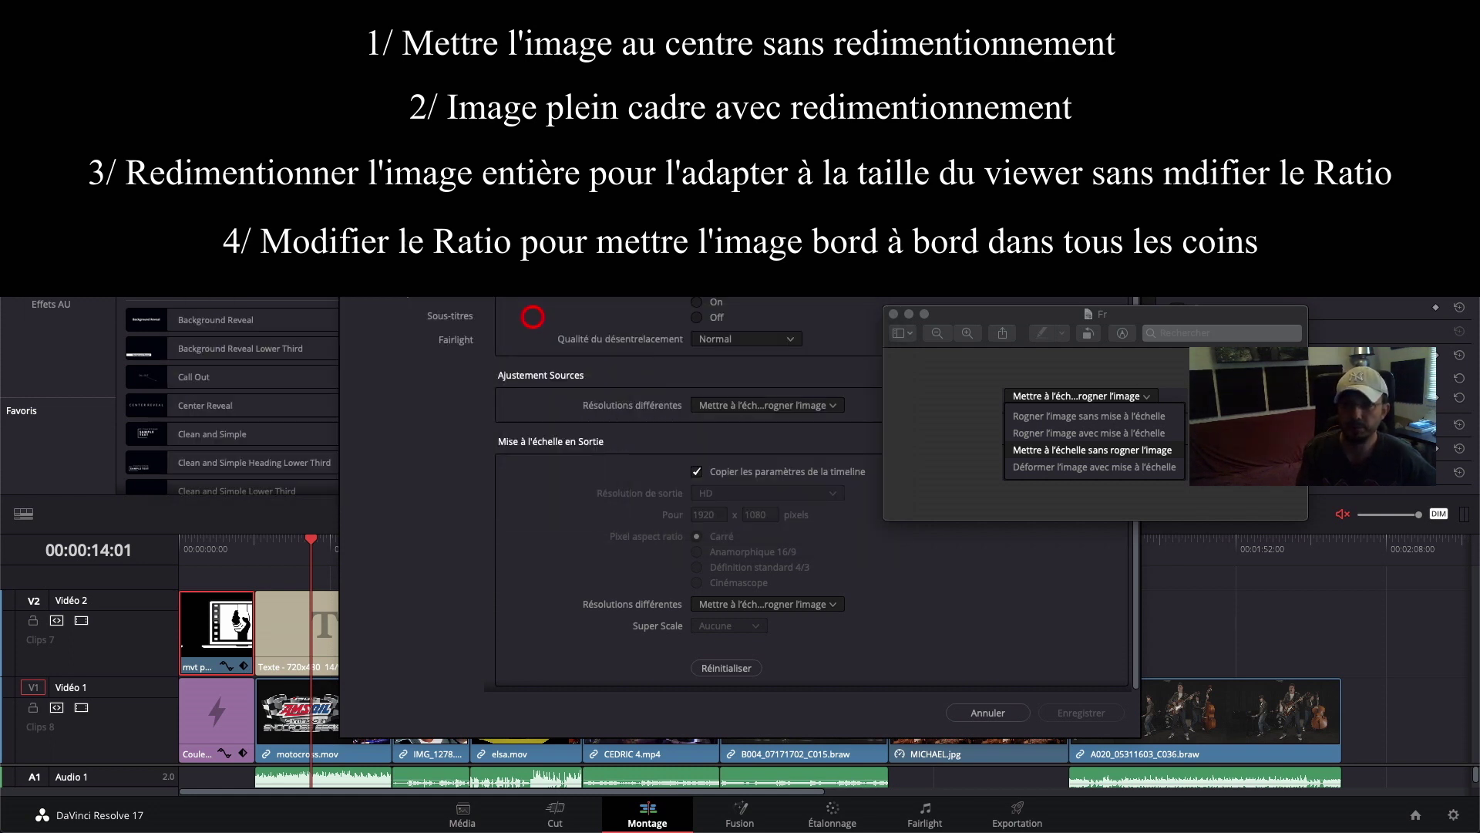
{"action": "left_click", "coordinate": [1010, 318]}
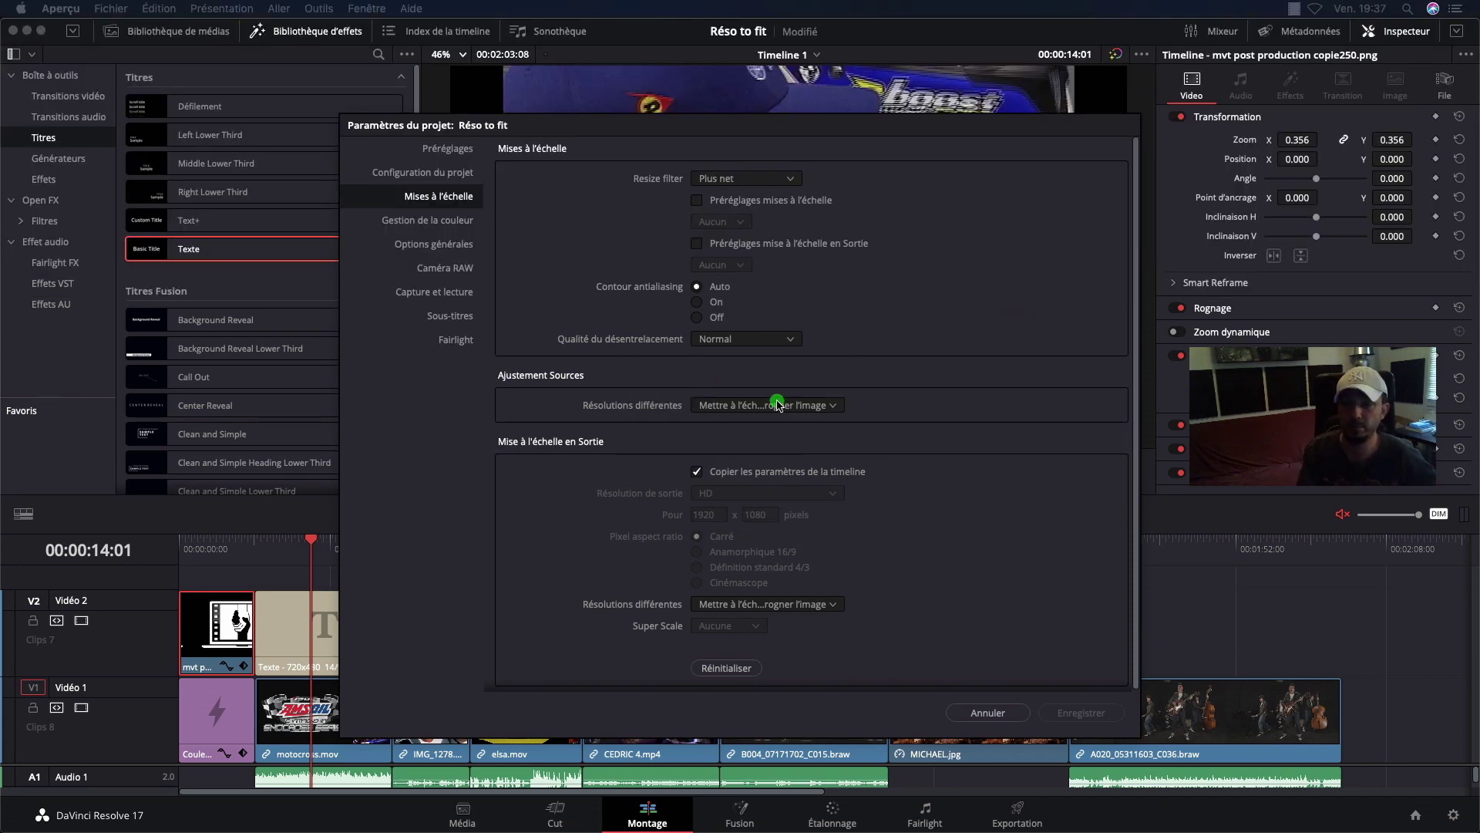
Step: Return to Resolve and cancel Project Settings without saving
{"action": "left_click", "coordinate": [1009, 712]}
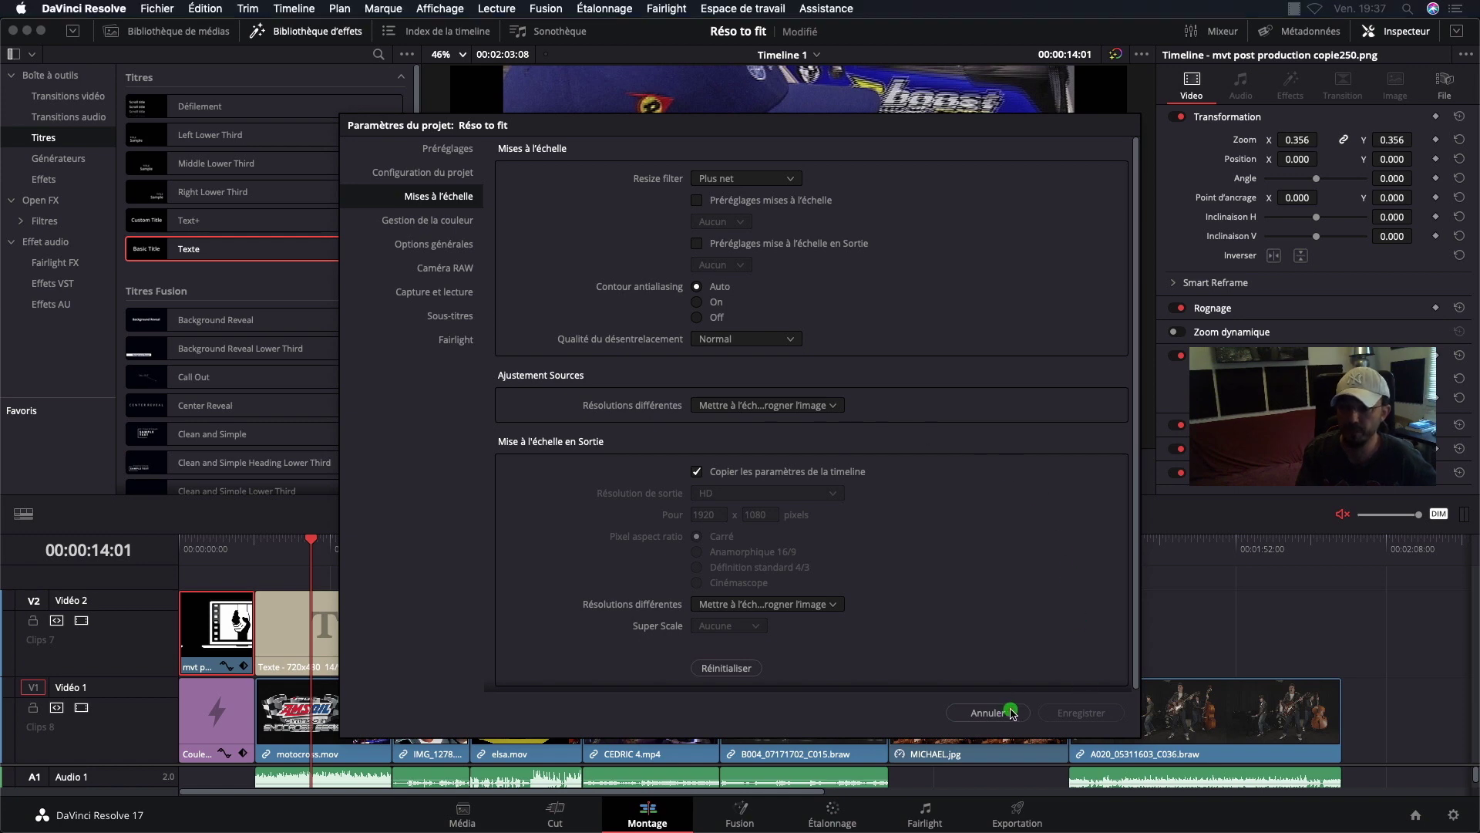
{"action": "left_click", "coordinate": [1011, 712]}
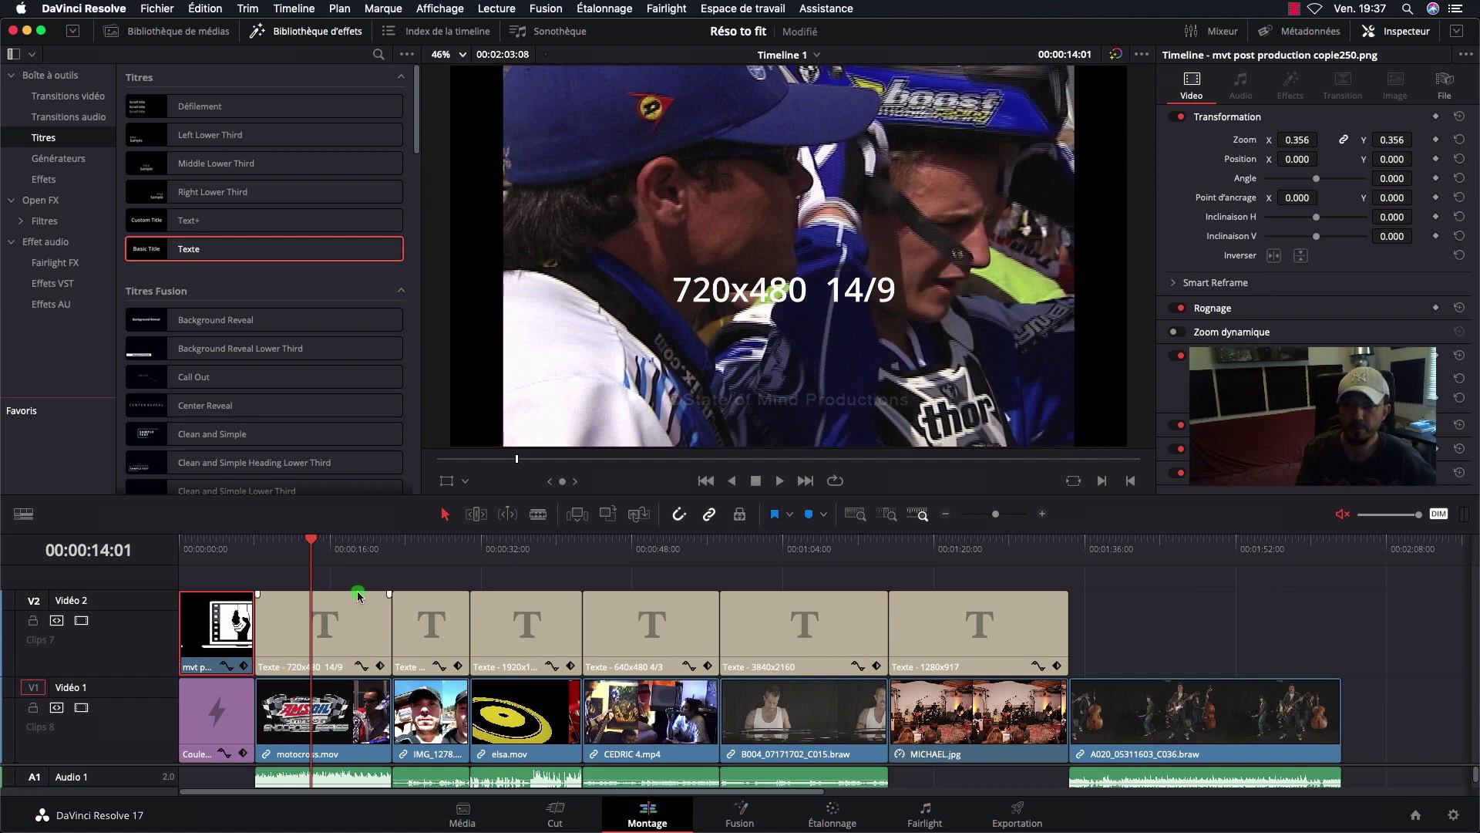
{"action": "left_click_drag", "start_coordinate": [306, 542], "coordinate": [319, 542]}
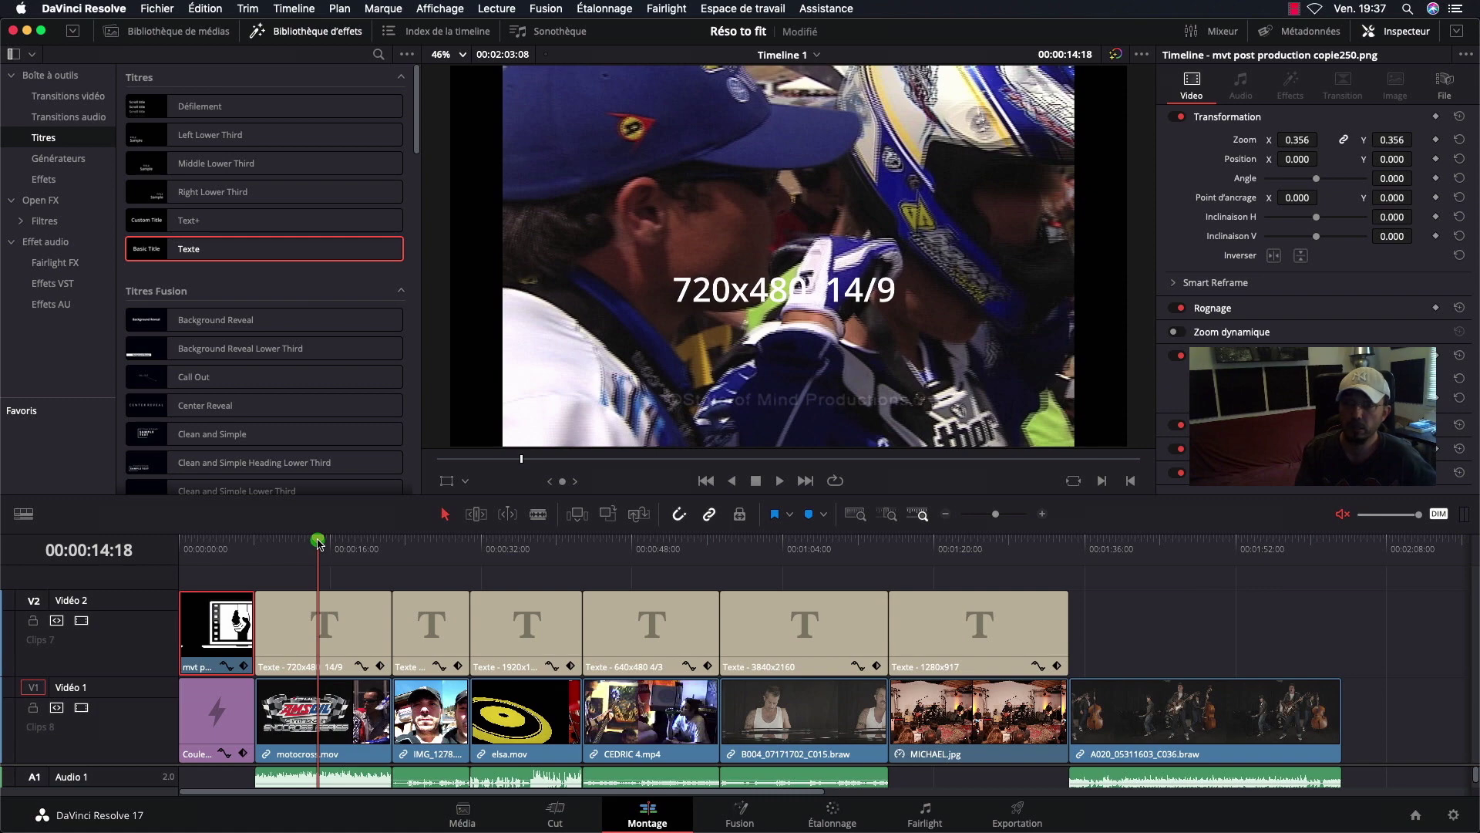
{"action": "left_click_drag", "start_coordinate": [319, 543], "coordinate": [412, 555]}
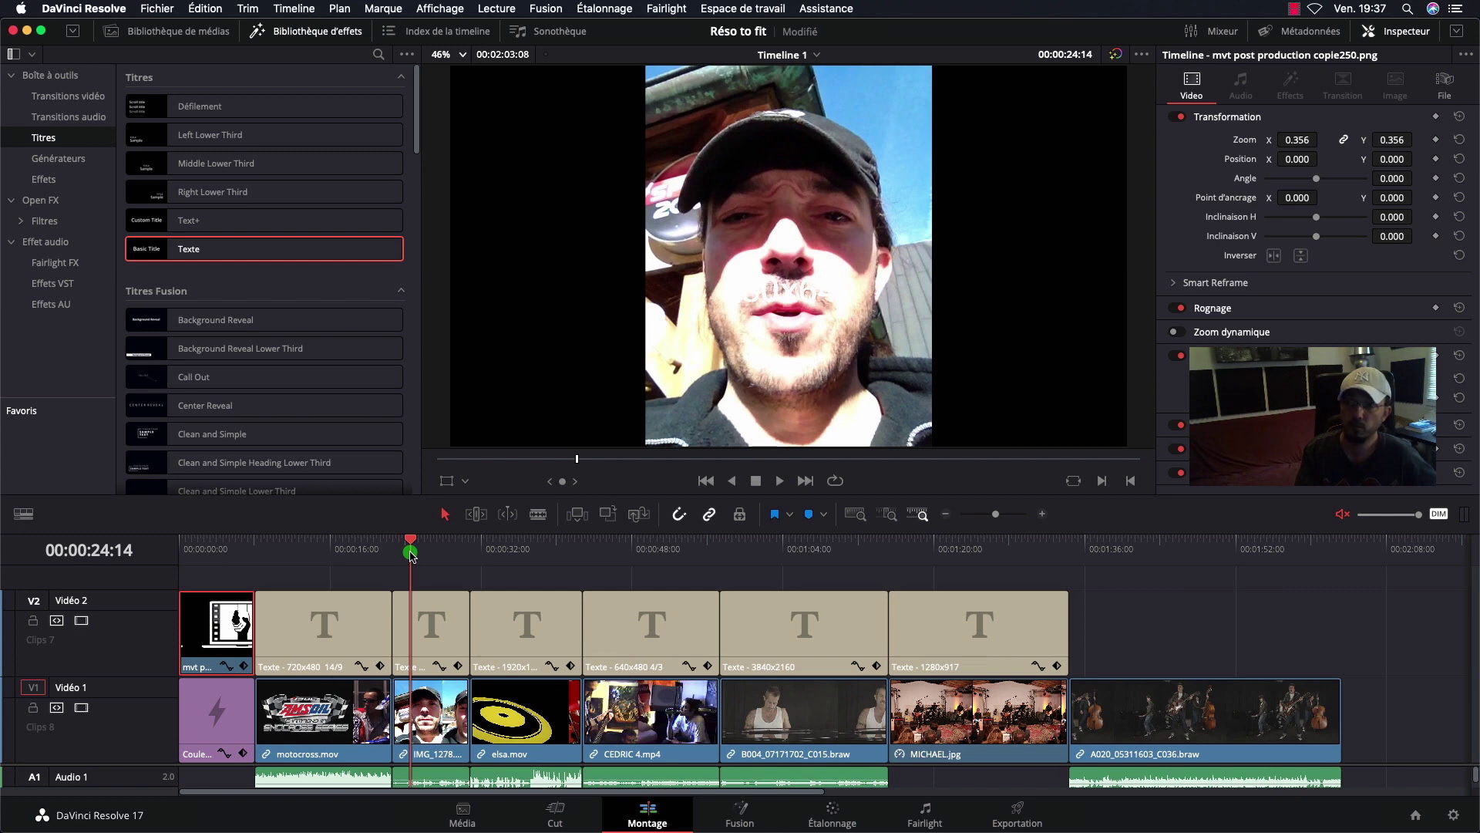
{"action": "left_click_drag", "start_coordinate": [412, 555], "coordinate": [428, 556]}
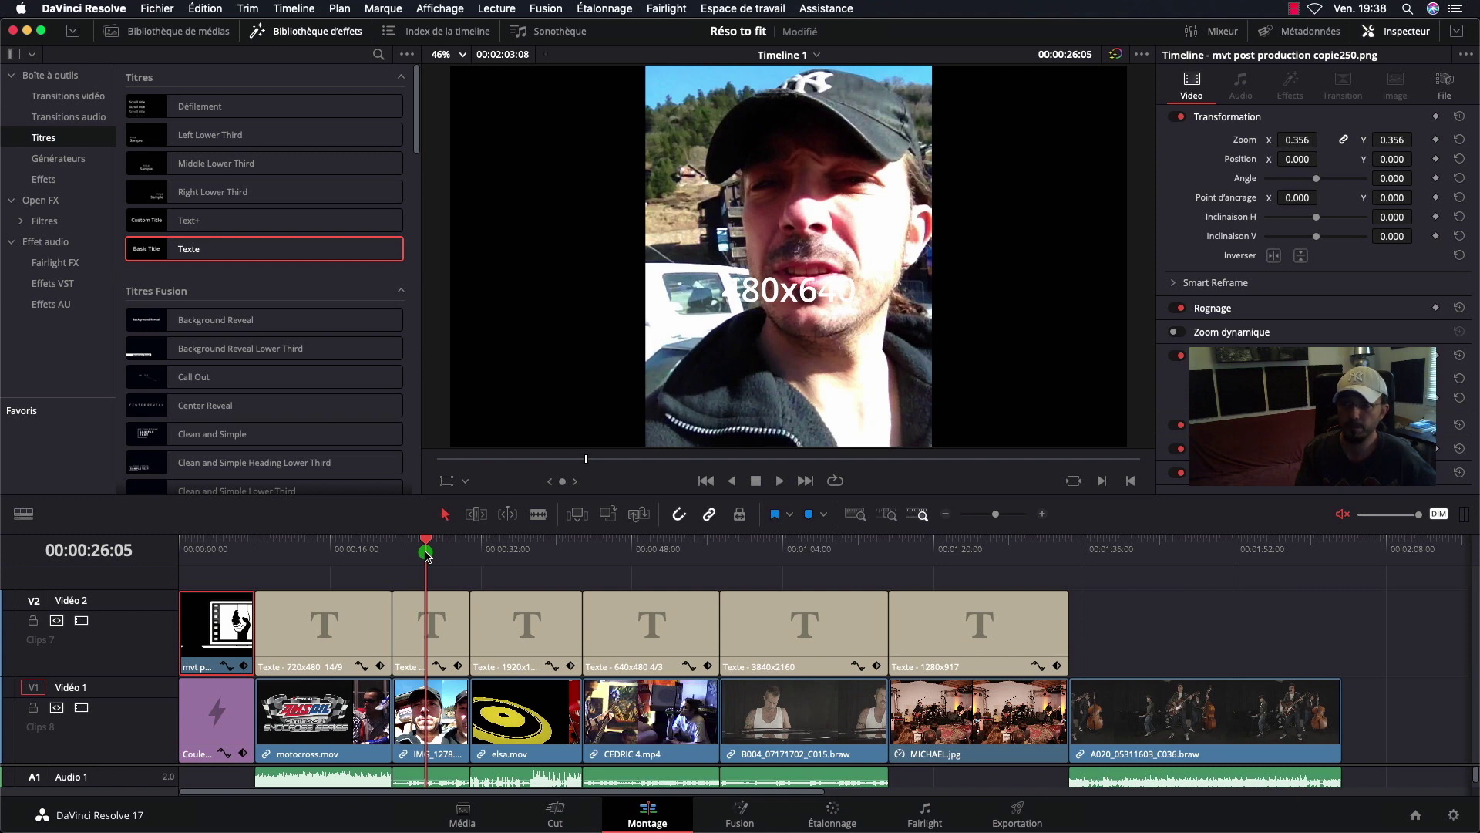
{"action": "left_click_drag", "start_coordinate": [428, 557], "coordinate": [499, 563]}
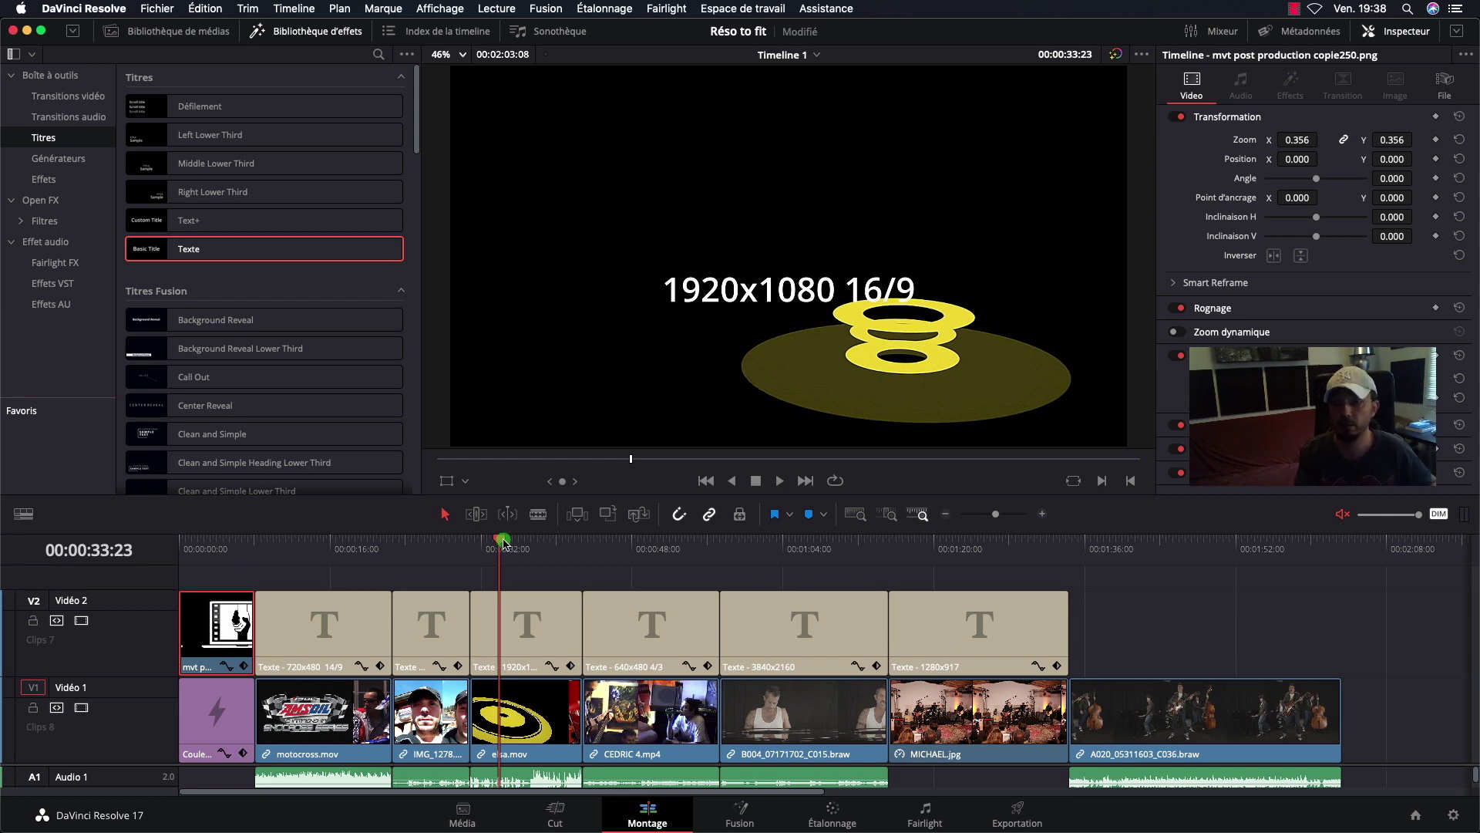
{"action": "left_click_drag", "start_coordinate": [502, 542], "coordinate": [628, 544]}
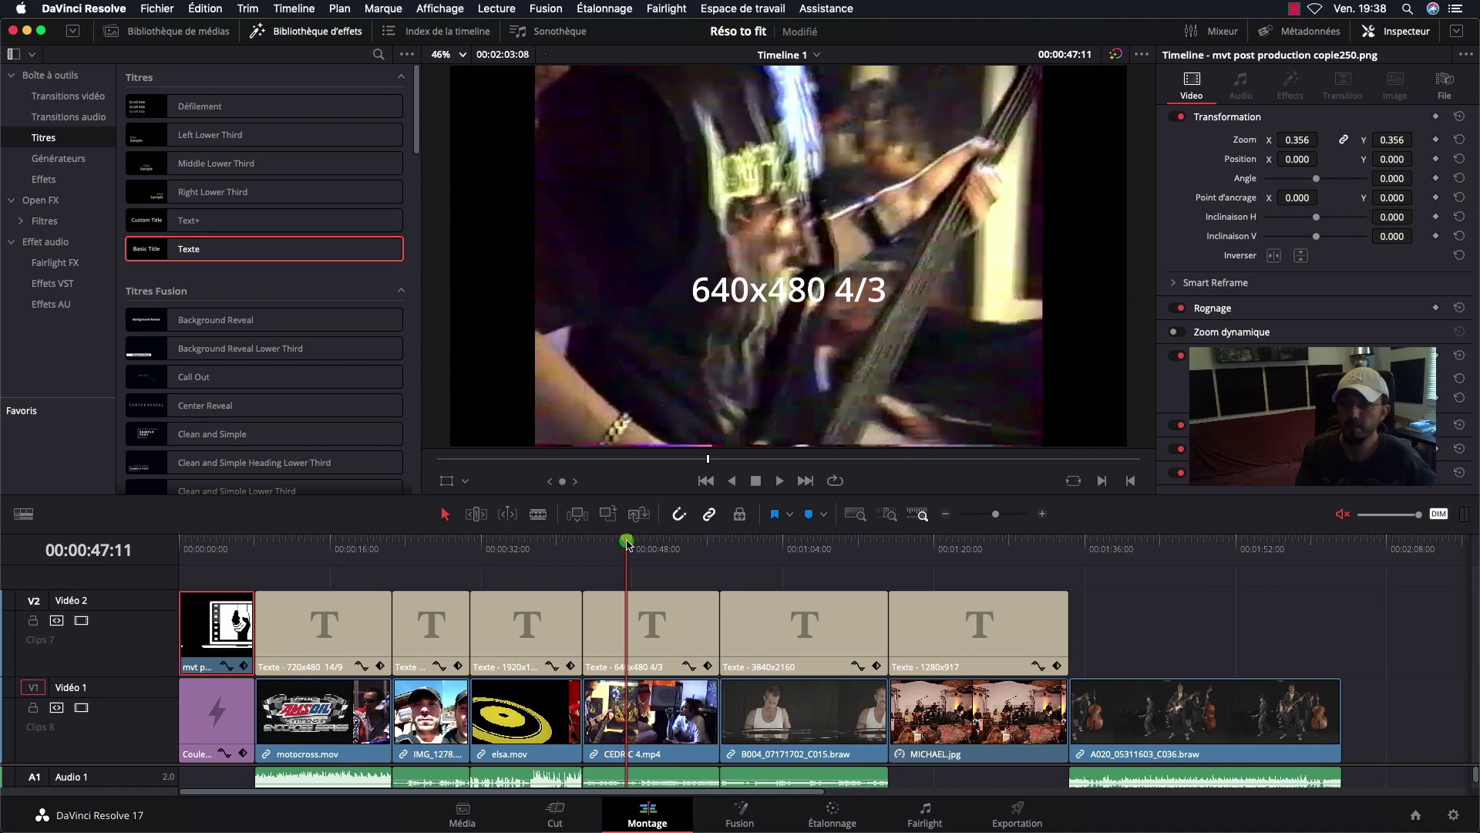
{"action": "left_click_drag", "start_coordinate": [628, 543], "coordinate": [656, 543]}
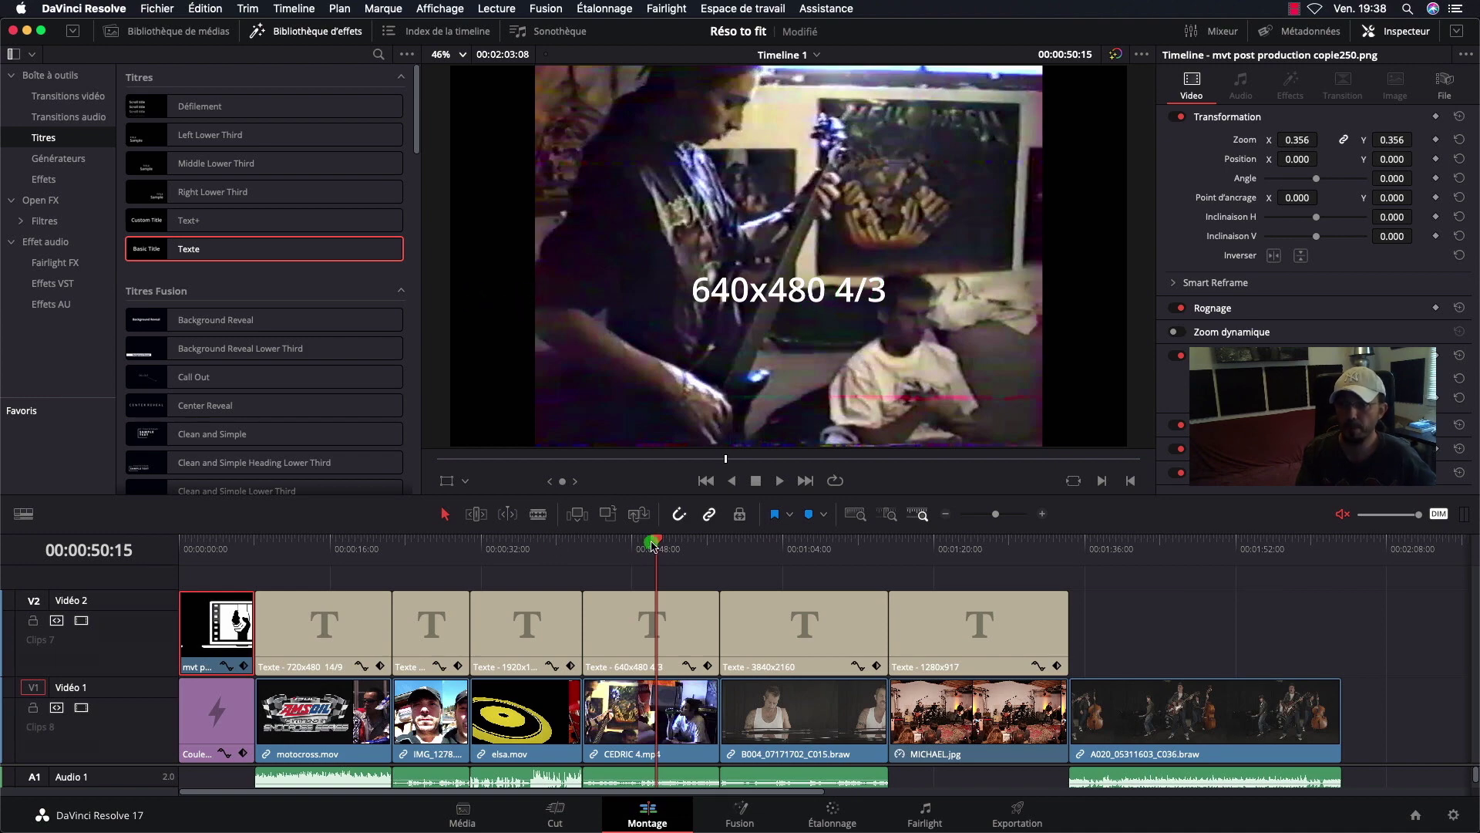
{"action": "left_click_drag", "start_coordinate": [653, 538], "coordinate": [755, 543]}
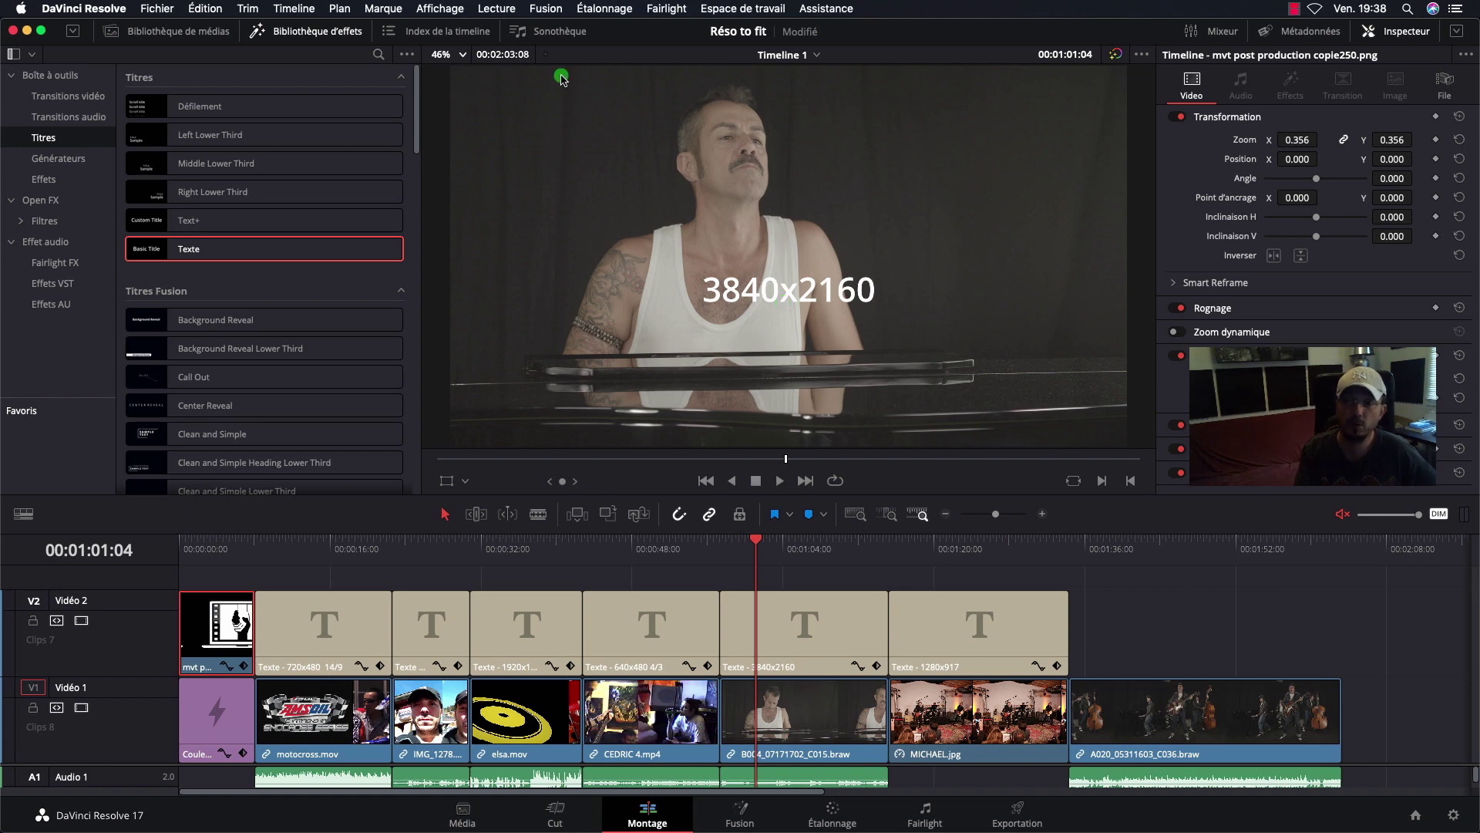
{"action": "left_click", "coordinate": [530, 544]}
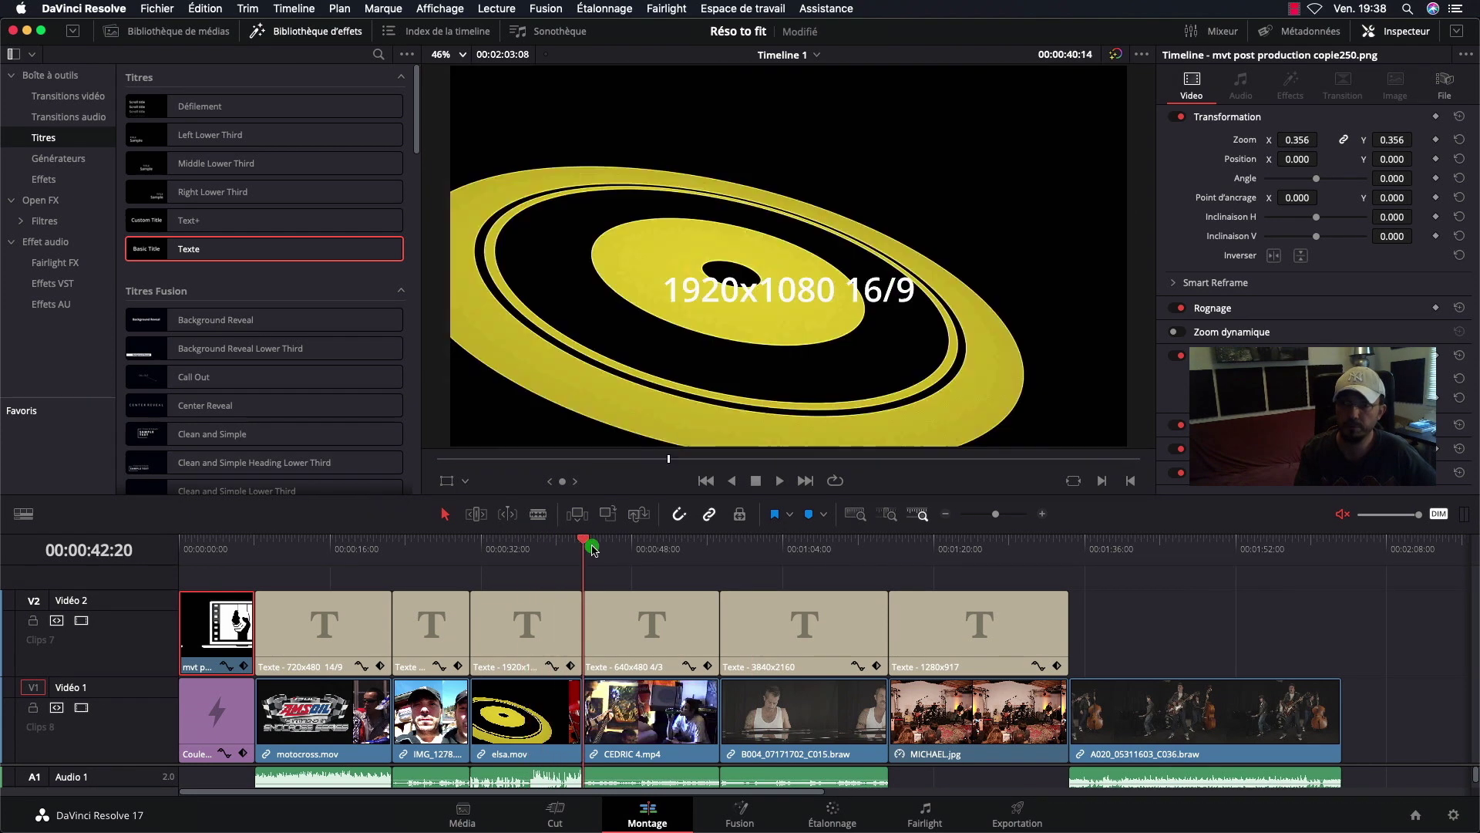
{"action": "mouse_move", "coordinate": [530, 544]}
{"action": "left_mouse_down"}
{"action": "mouse_move", "coordinate": [612, 549]}
{"action": "mouse_move", "coordinate": [444, 540]}
{"action": "left_mouse_up"}
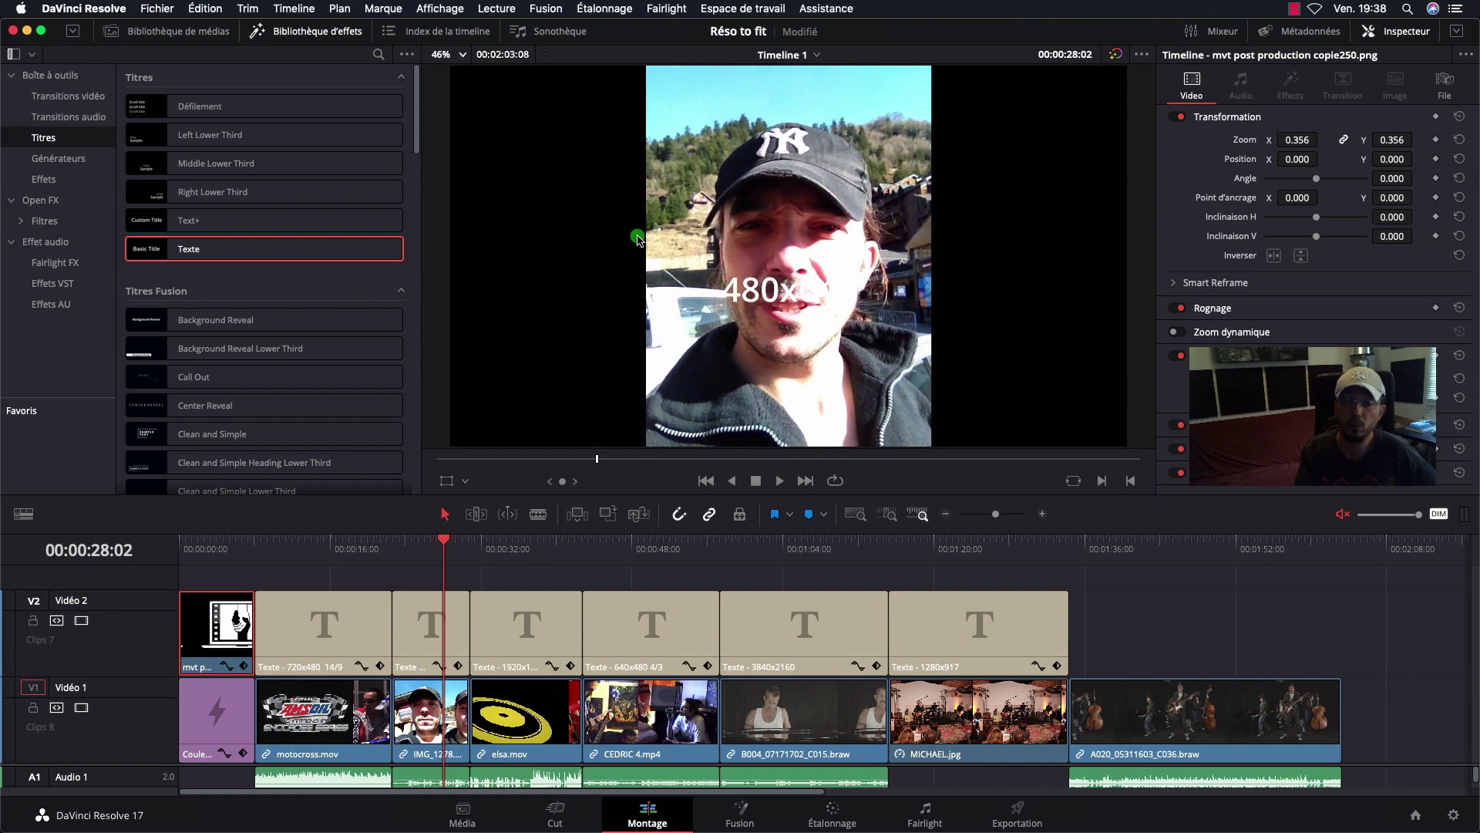
{"action": "left_click_drag", "start_coordinate": [446, 540], "coordinate": [950, 576]}
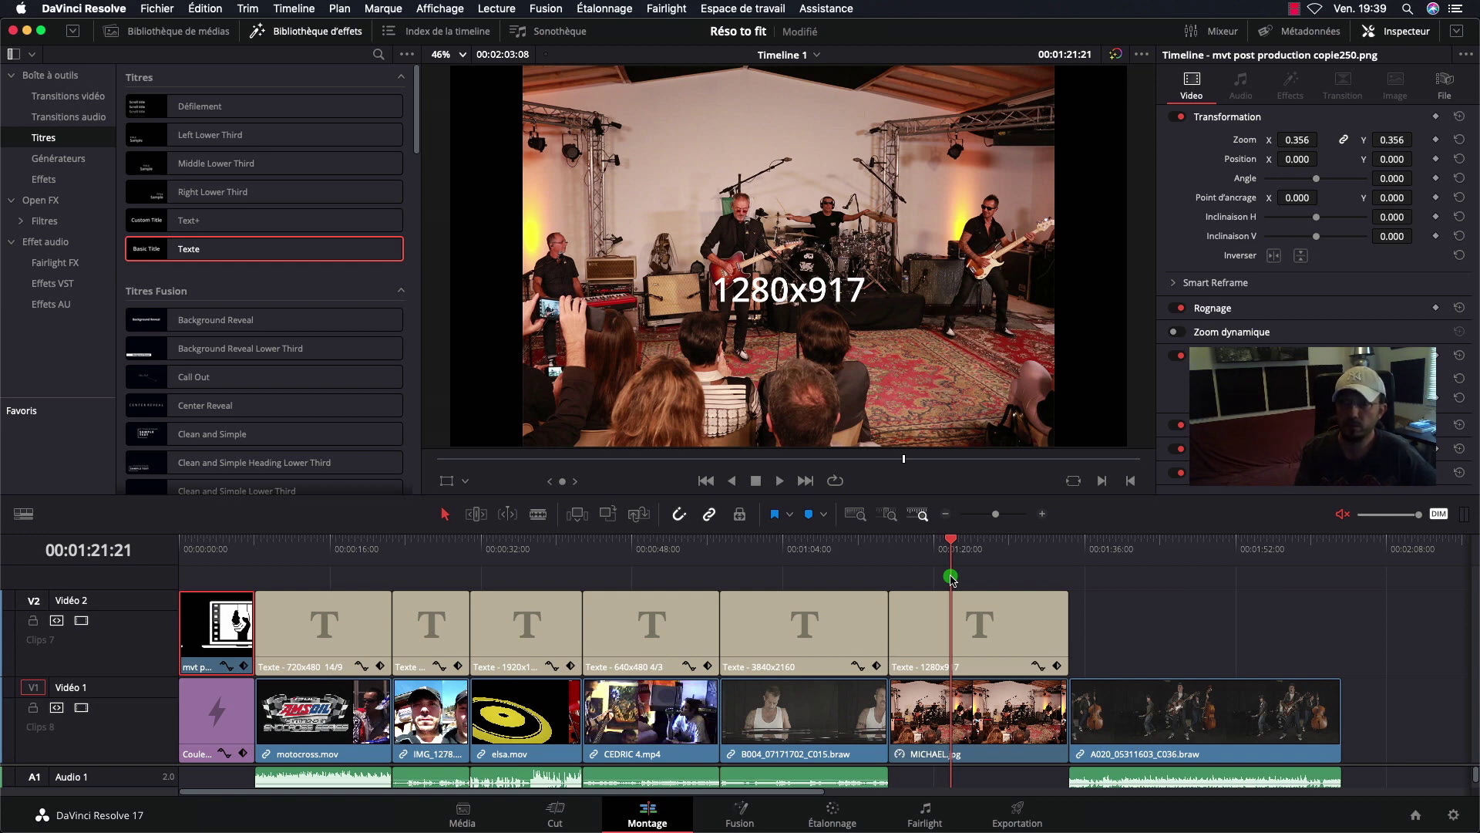
{"action": "left_click_drag", "start_coordinate": [951, 578], "coordinate": [1124, 586]}
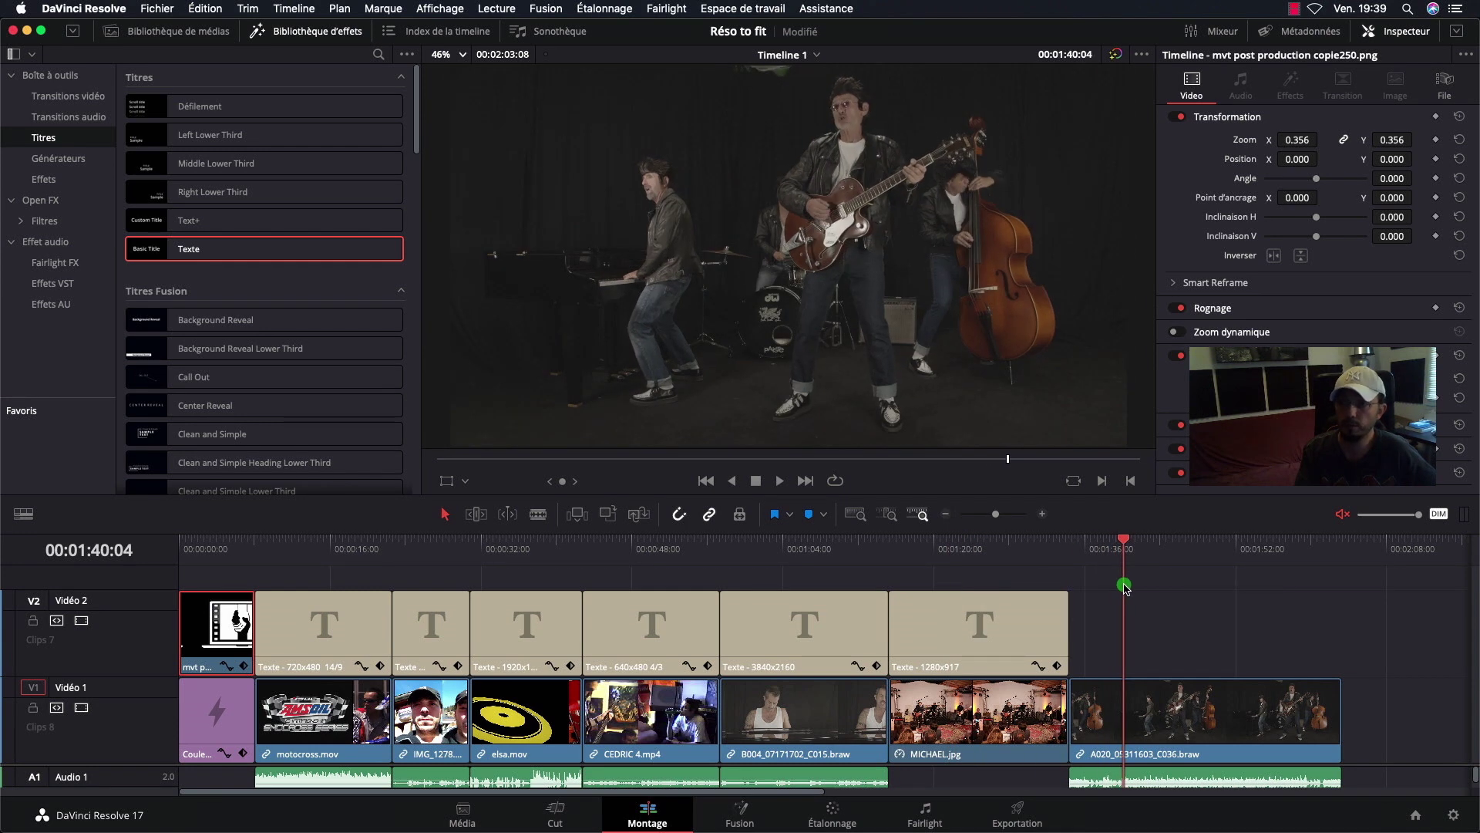
{"action": "left_click_drag", "start_coordinate": [1124, 586], "coordinate": [777, 582]}
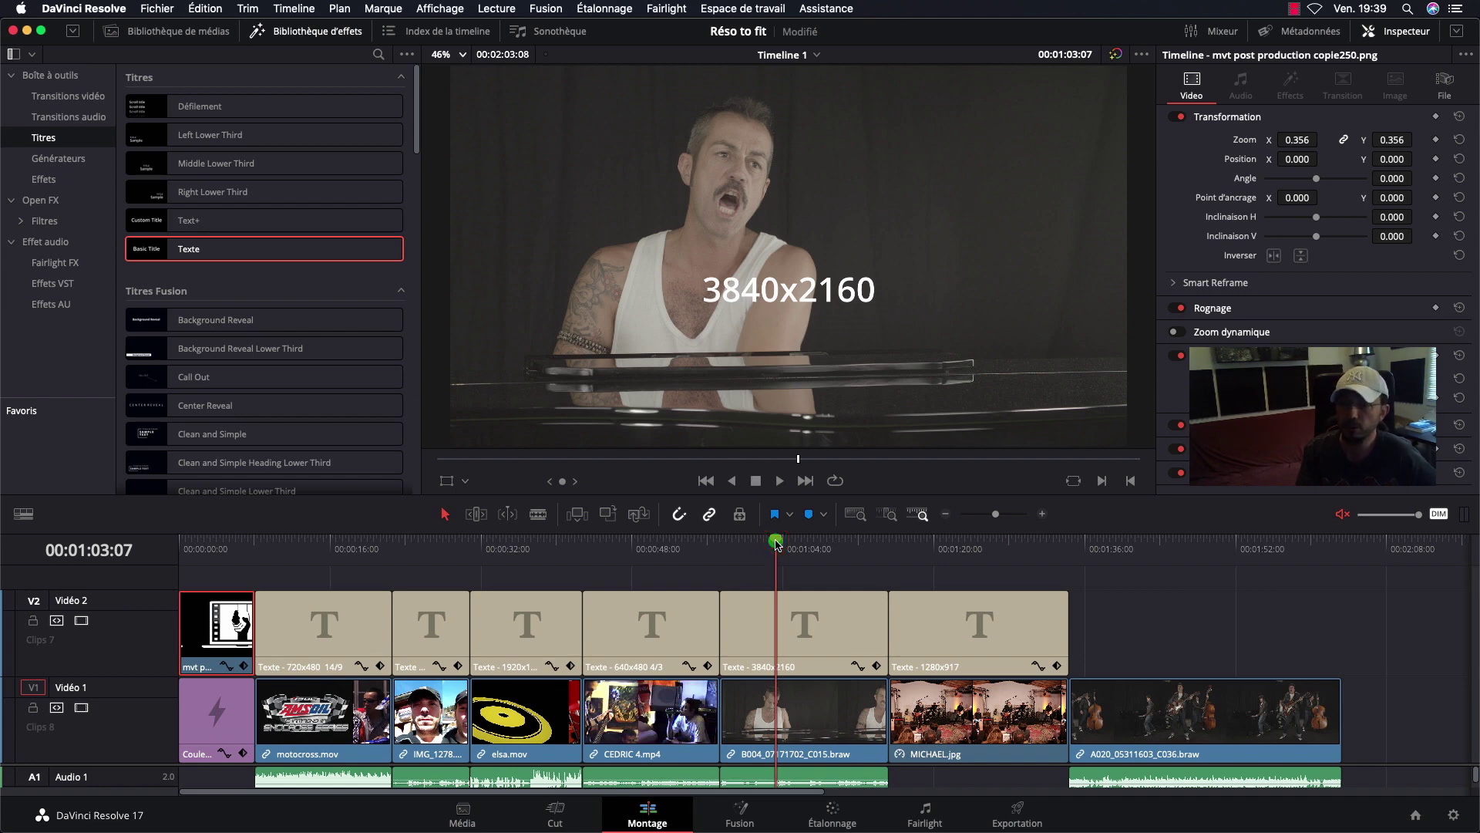
{"action": "left_click_drag", "start_coordinate": [776, 542], "coordinate": [784, 542]}
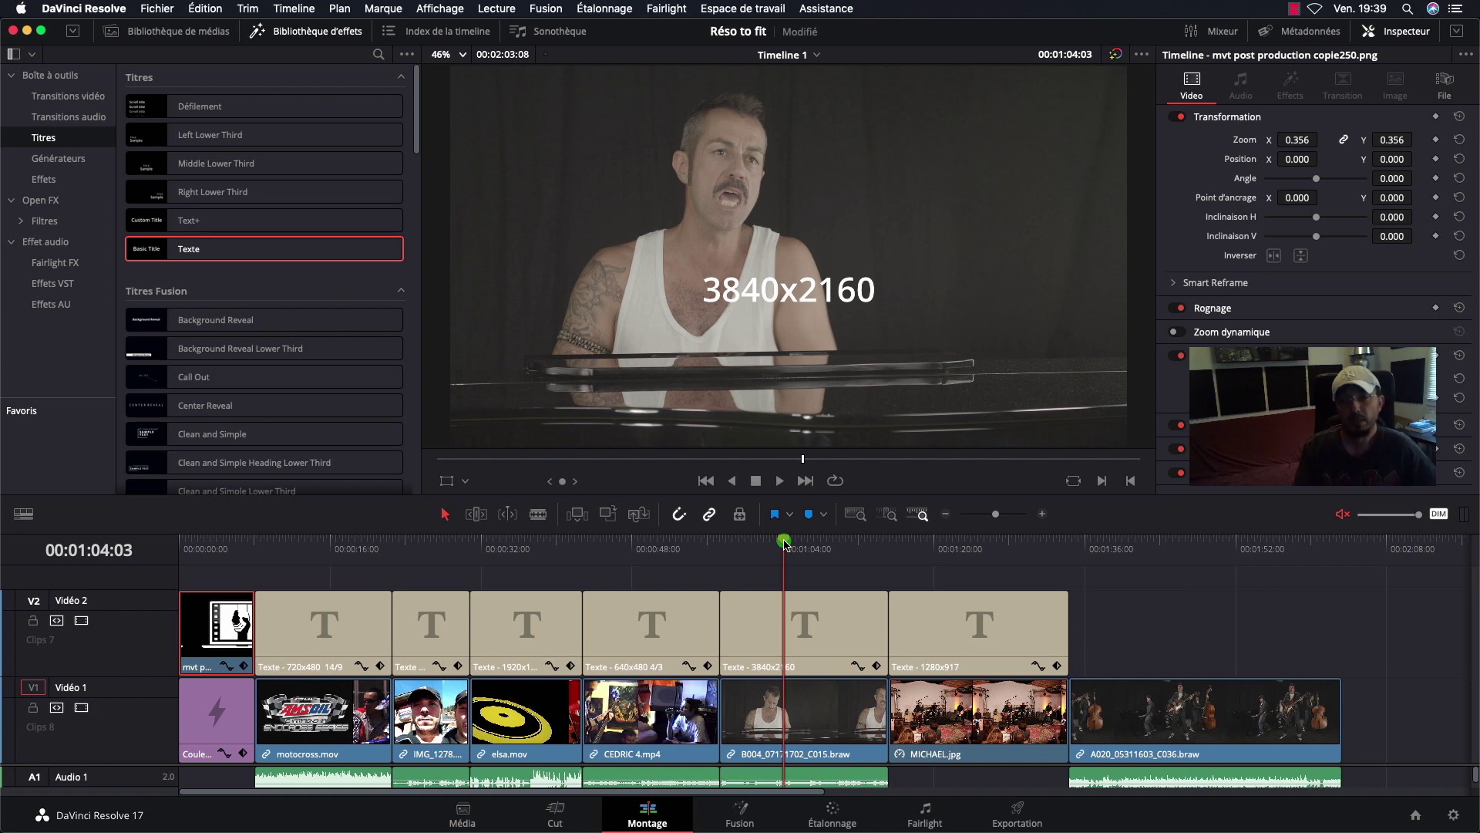
{"action": "left_click_drag", "start_coordinate": [784, 542], "coordinate": [321, 542]}
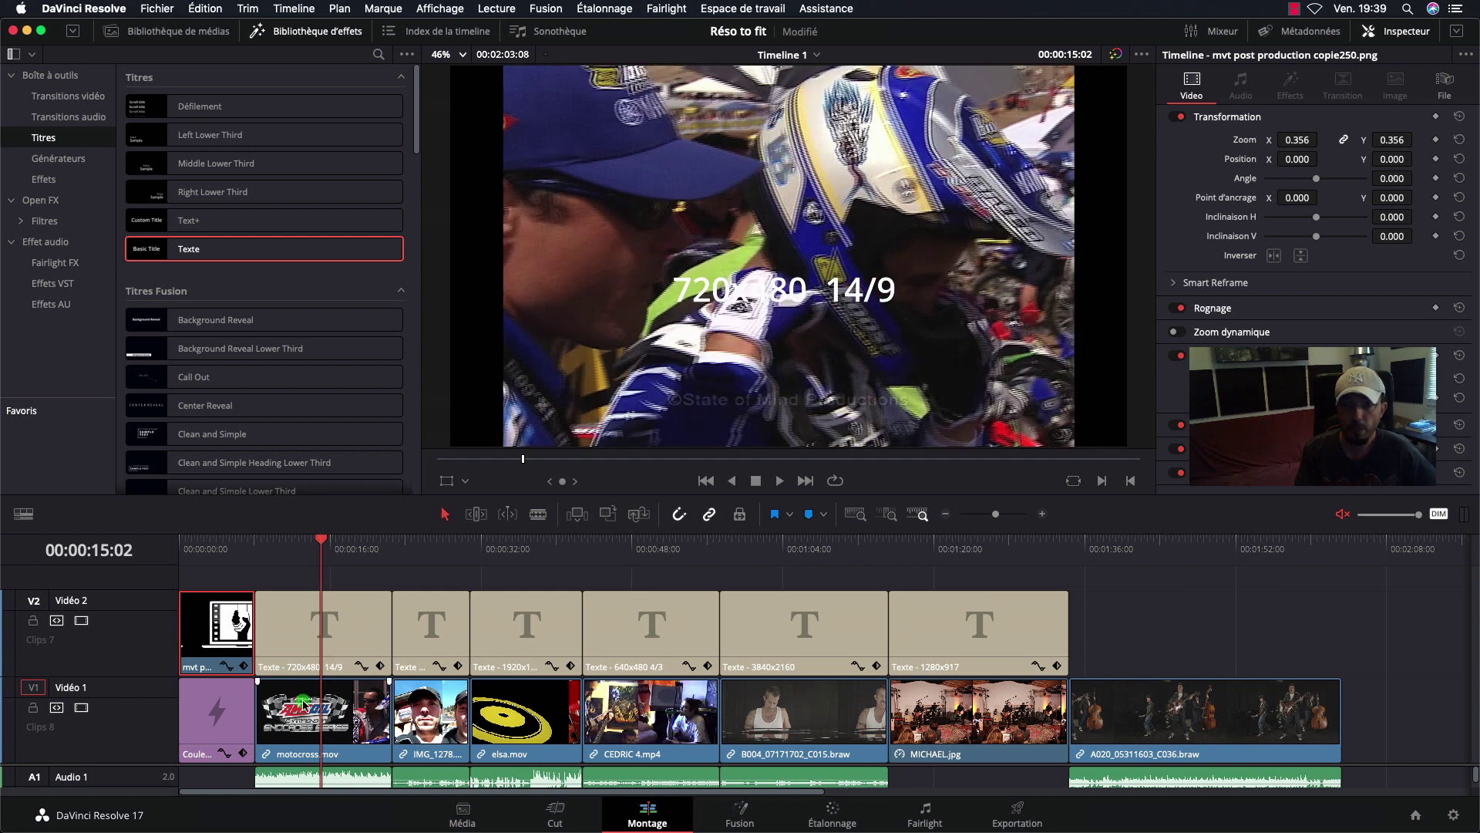
Step: With the viewer at 25%, enlarge motocross.mov to zoom 1.185 and move it to Position Y -24
{"action": "left_click", "coordinate": [305, 703]}
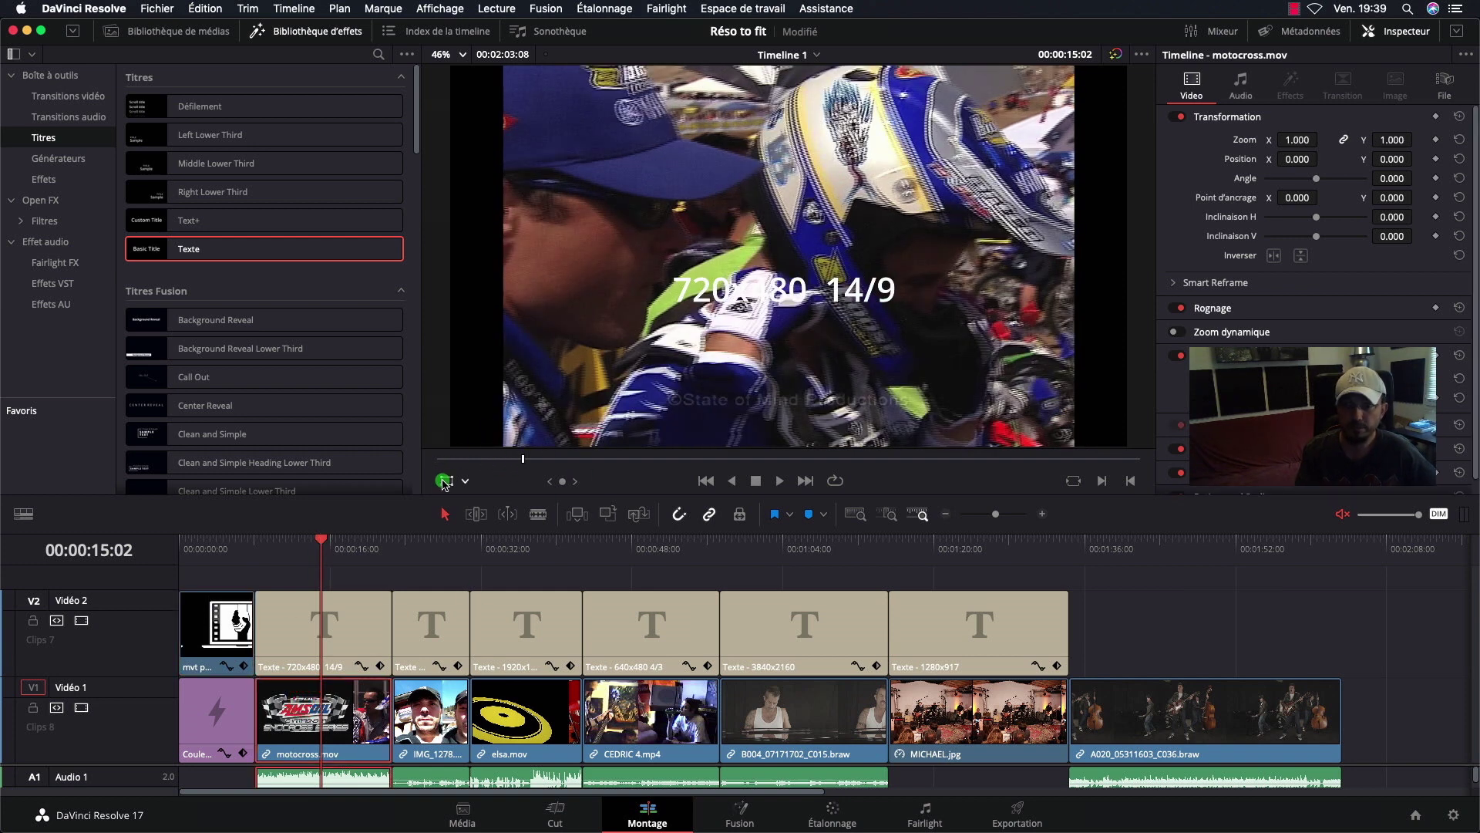
{"action": "left_click", "coordinate": [445, 481]}
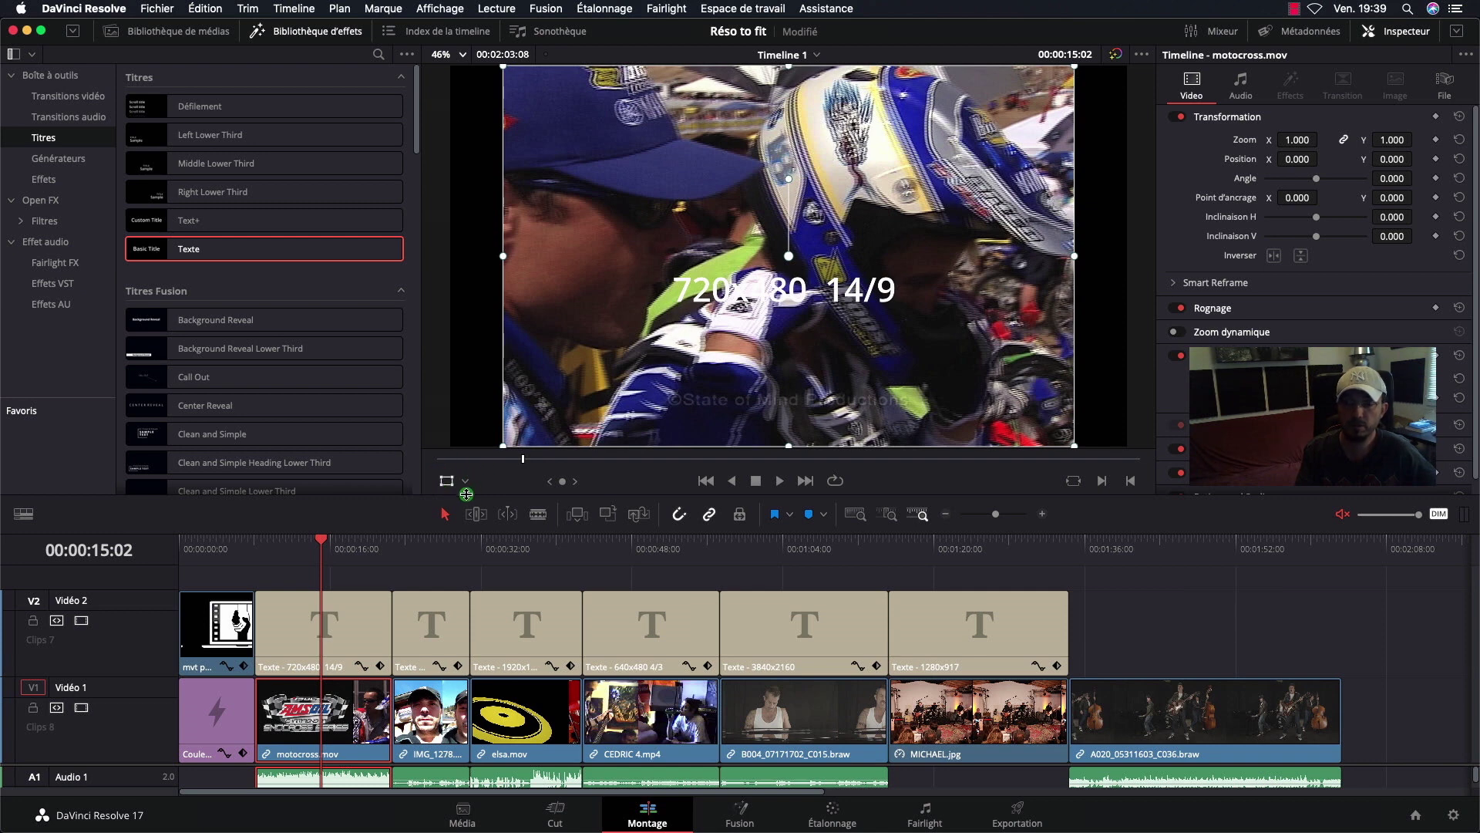
{"action": "left_click", "coordinate": [460, 55]}
{"action": "left_click", "coordinate": [449, 126]}
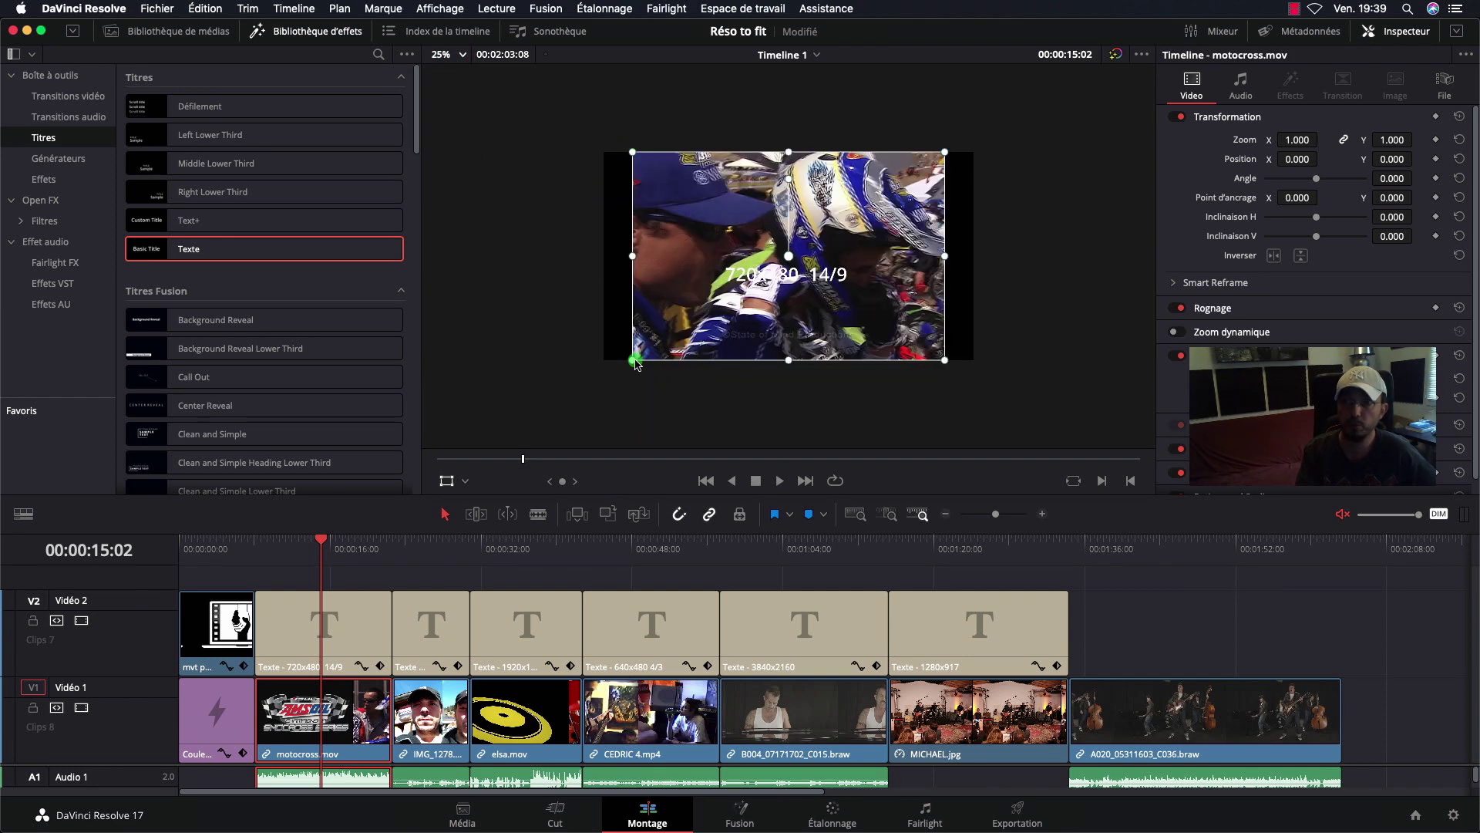
{"action": "left_click_drag", "start_coordinate": [631, 362], "coordinate": [585, 383]}
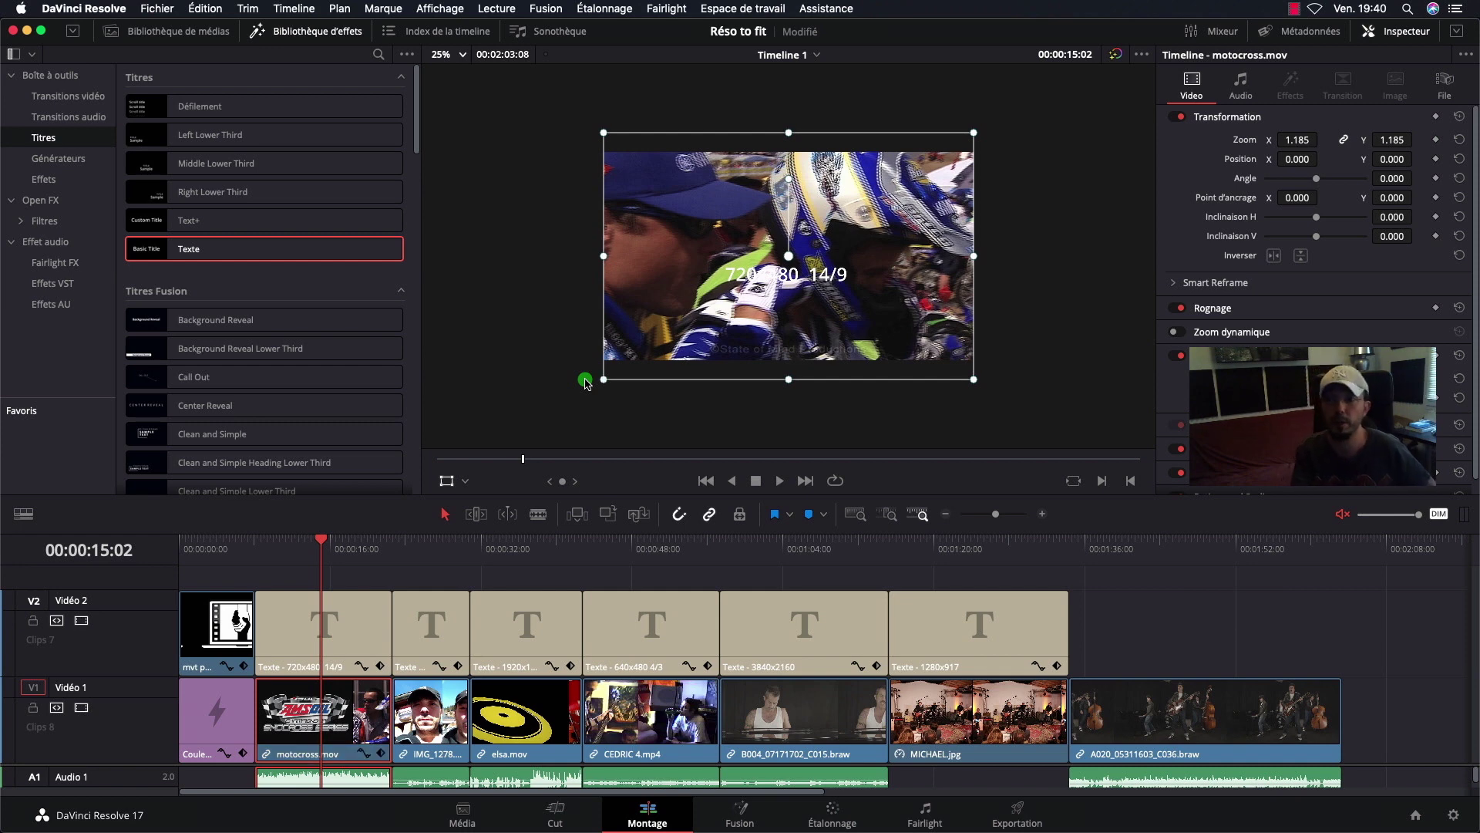
{"action": "left_click", "coordinate": [755, 252]}
{"action": "left_click_drag", "start_coordinate": [755, 252], "coordinate": [757, 257]}
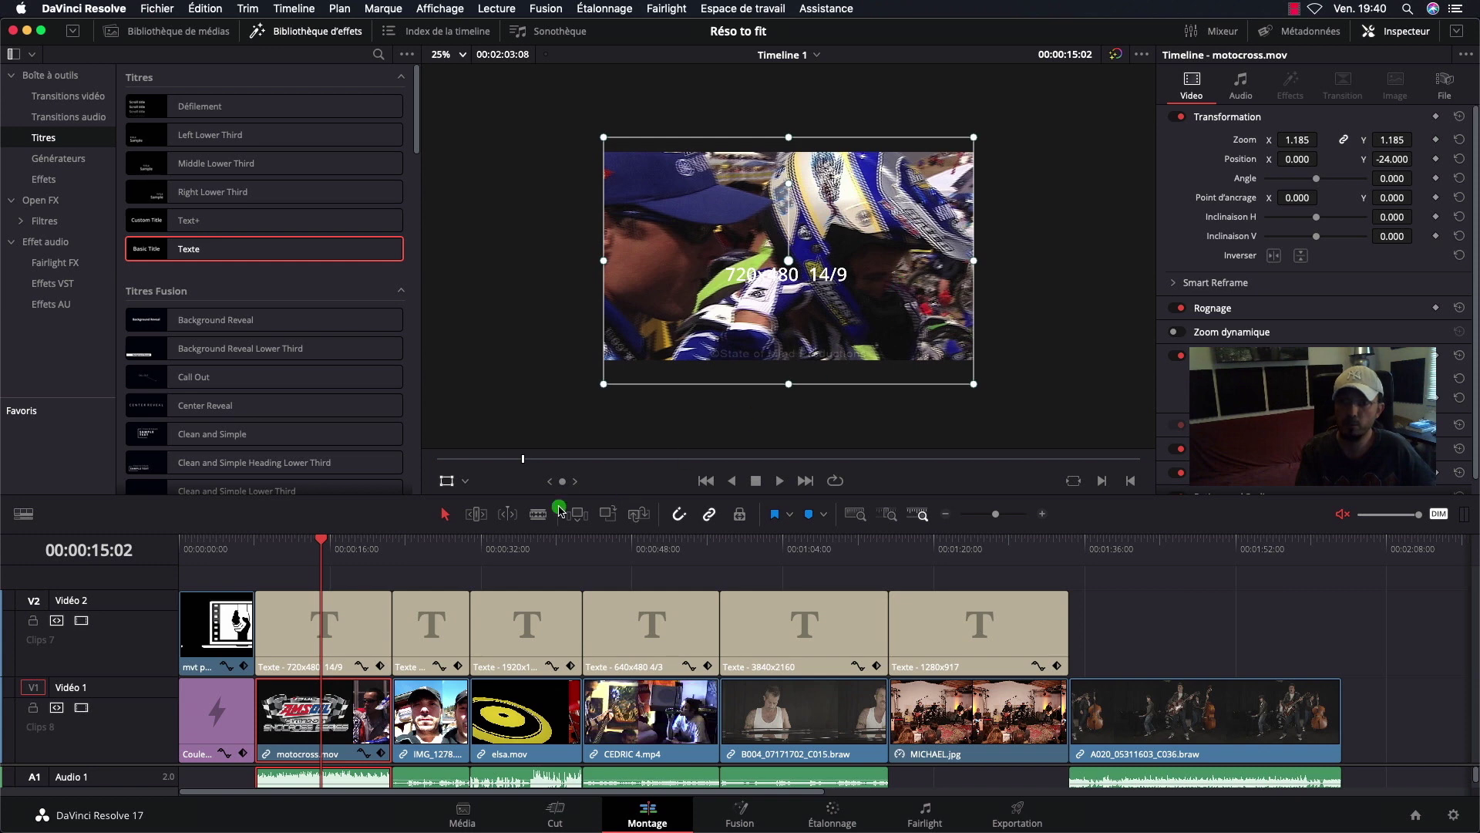
Step: Undo the motocross enlargement to zoom 1.000, then scrub through the elsa and later clips for comparison
{"action": "left_click", "coordinate": [530, 553]}
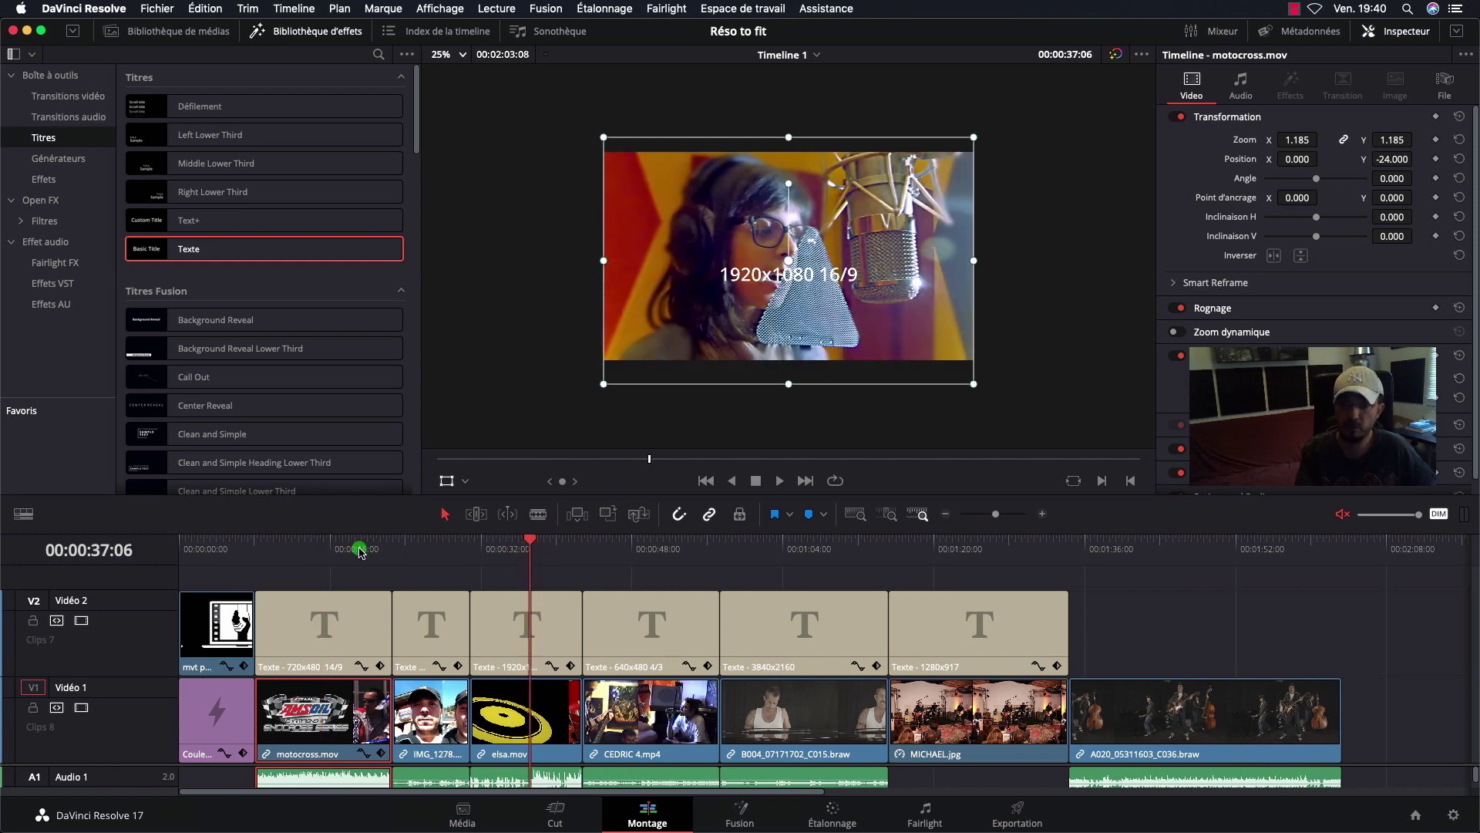
{"action": "left_click", "coordinate": [334, 552]}
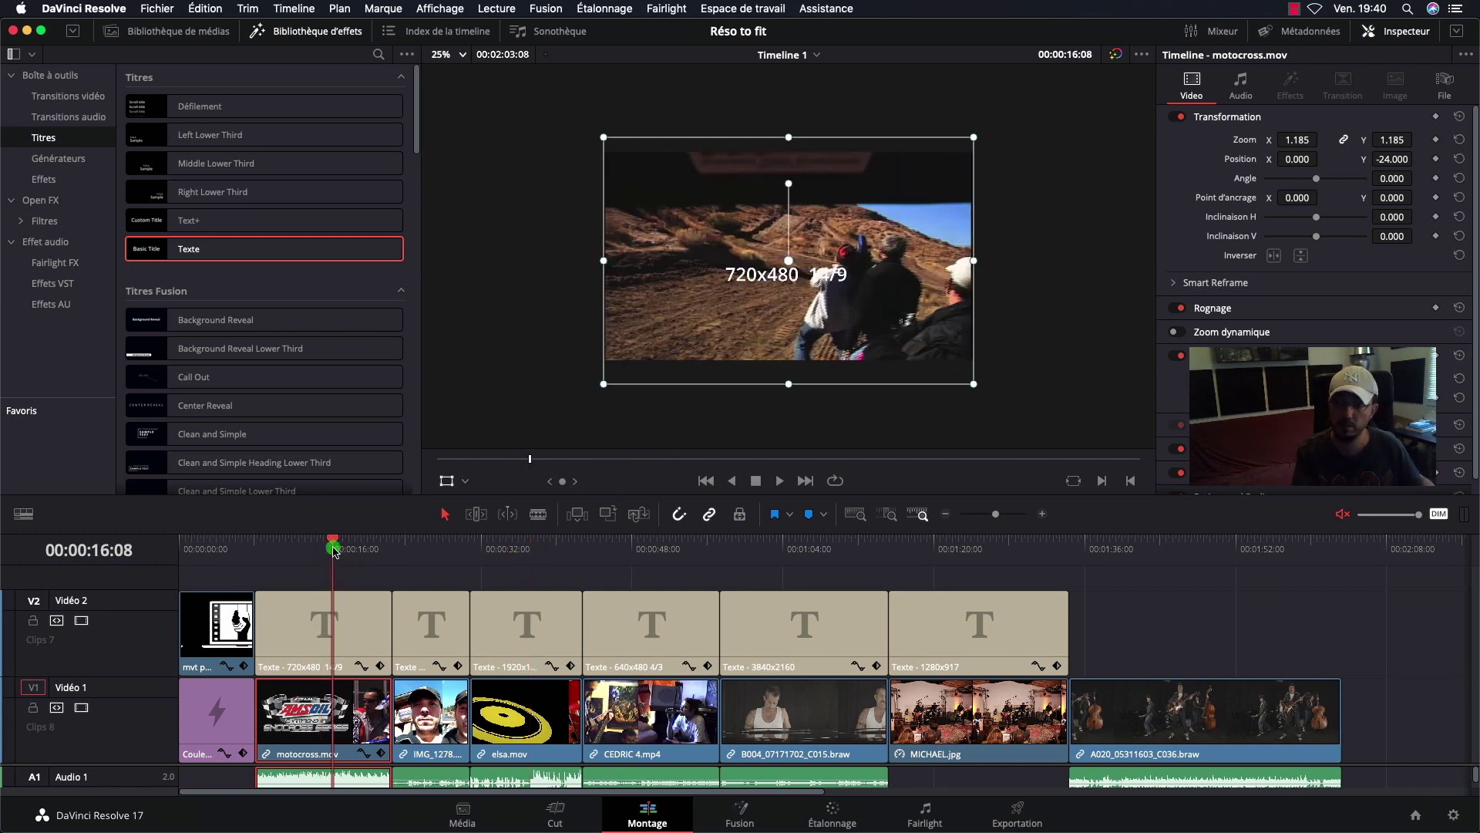
{"action": "left_click_drag", "start_coordinate": [334, 550], "coordinate": [311, 544]}
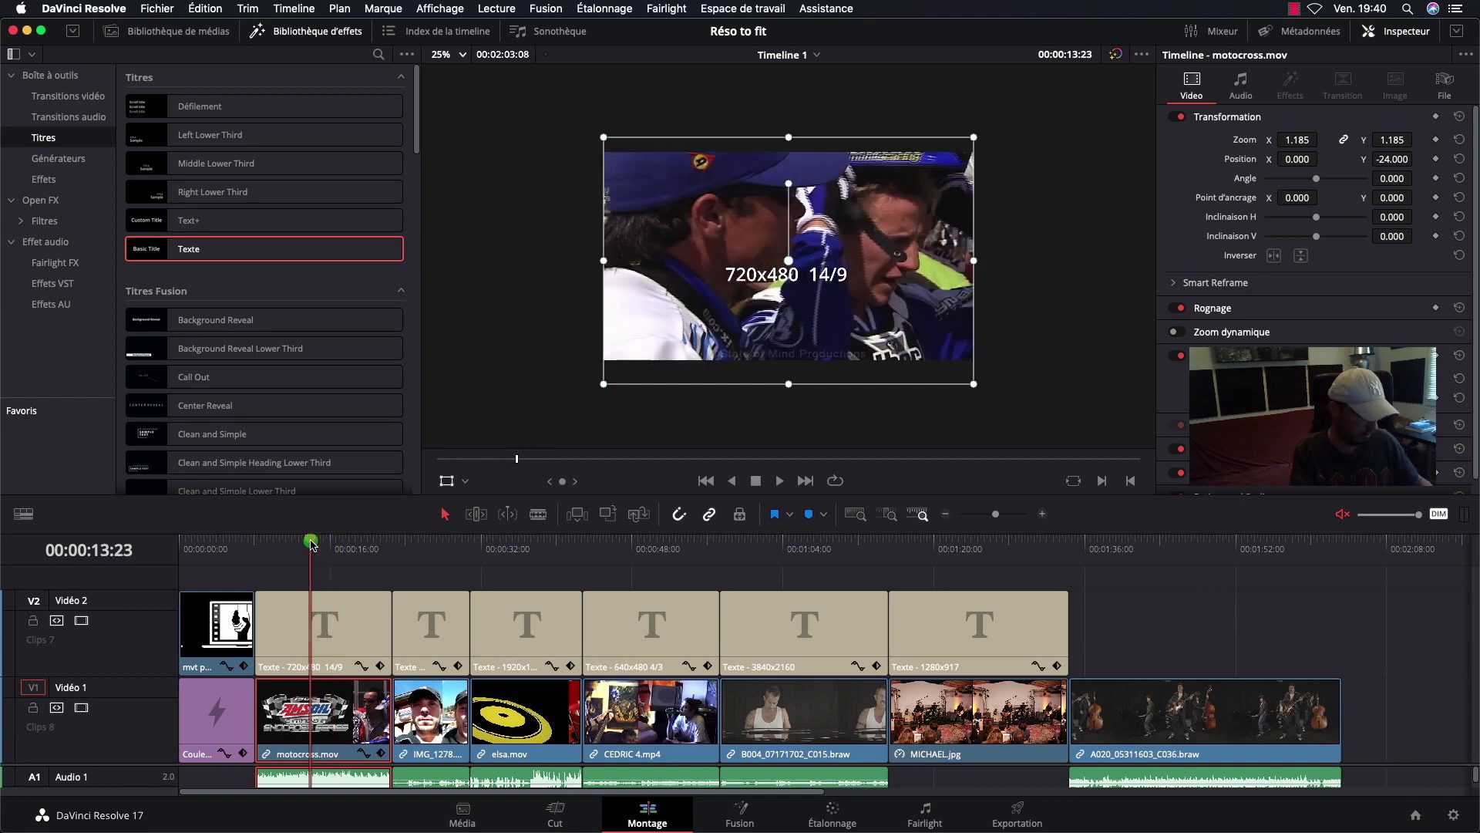
{"action": "key", "text": "super+z"}
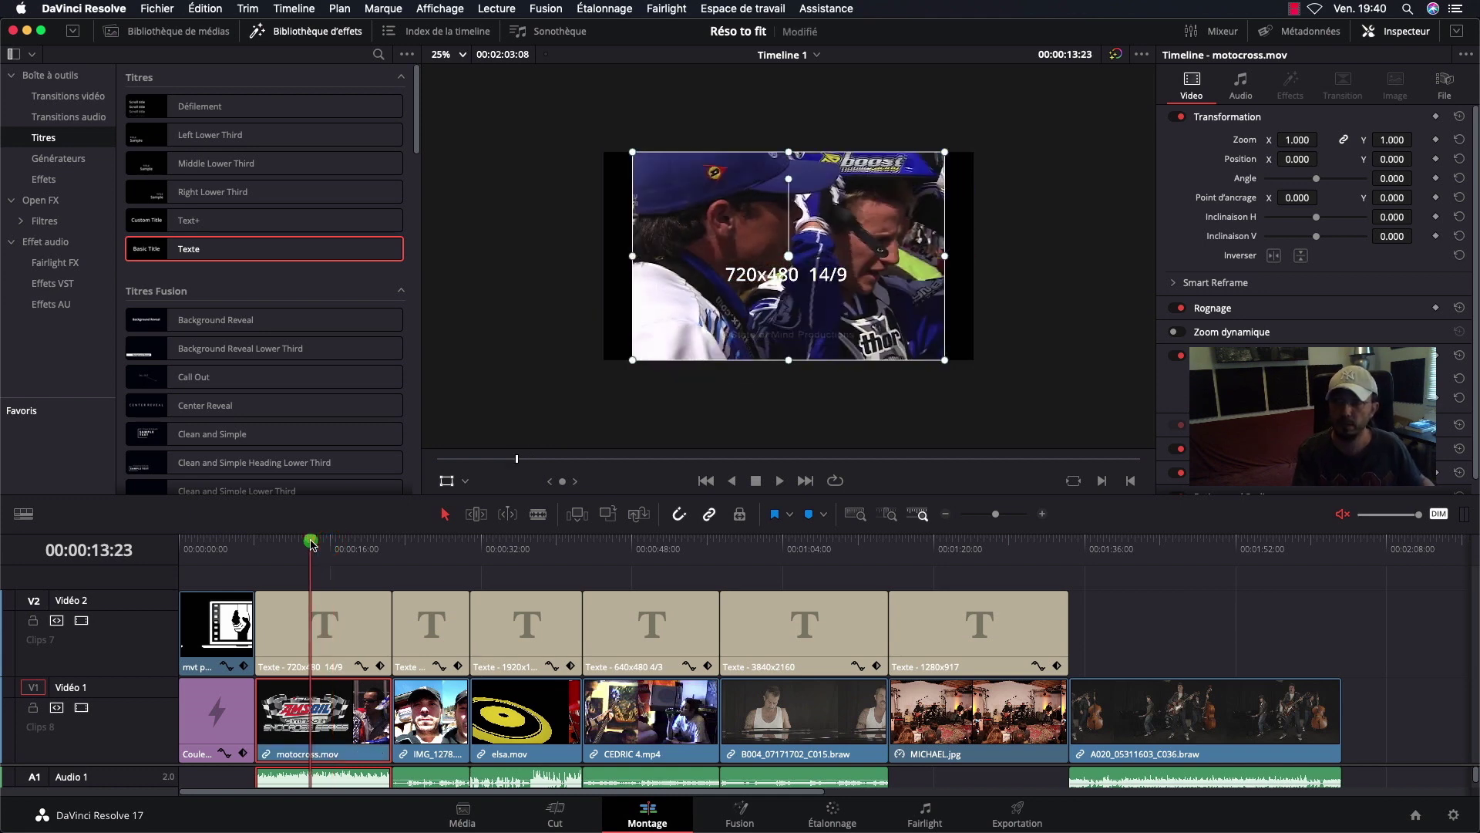
{"action": "mouse_move", "coordinate": [312, 544]}
{"action": "left_mouse_down"}
{"action": "mouse_move", "coordinate": [606, 563]}
{"action": "mouse_move", "coordinate": [539, 564]}
{"action": "left_mouse_up"}
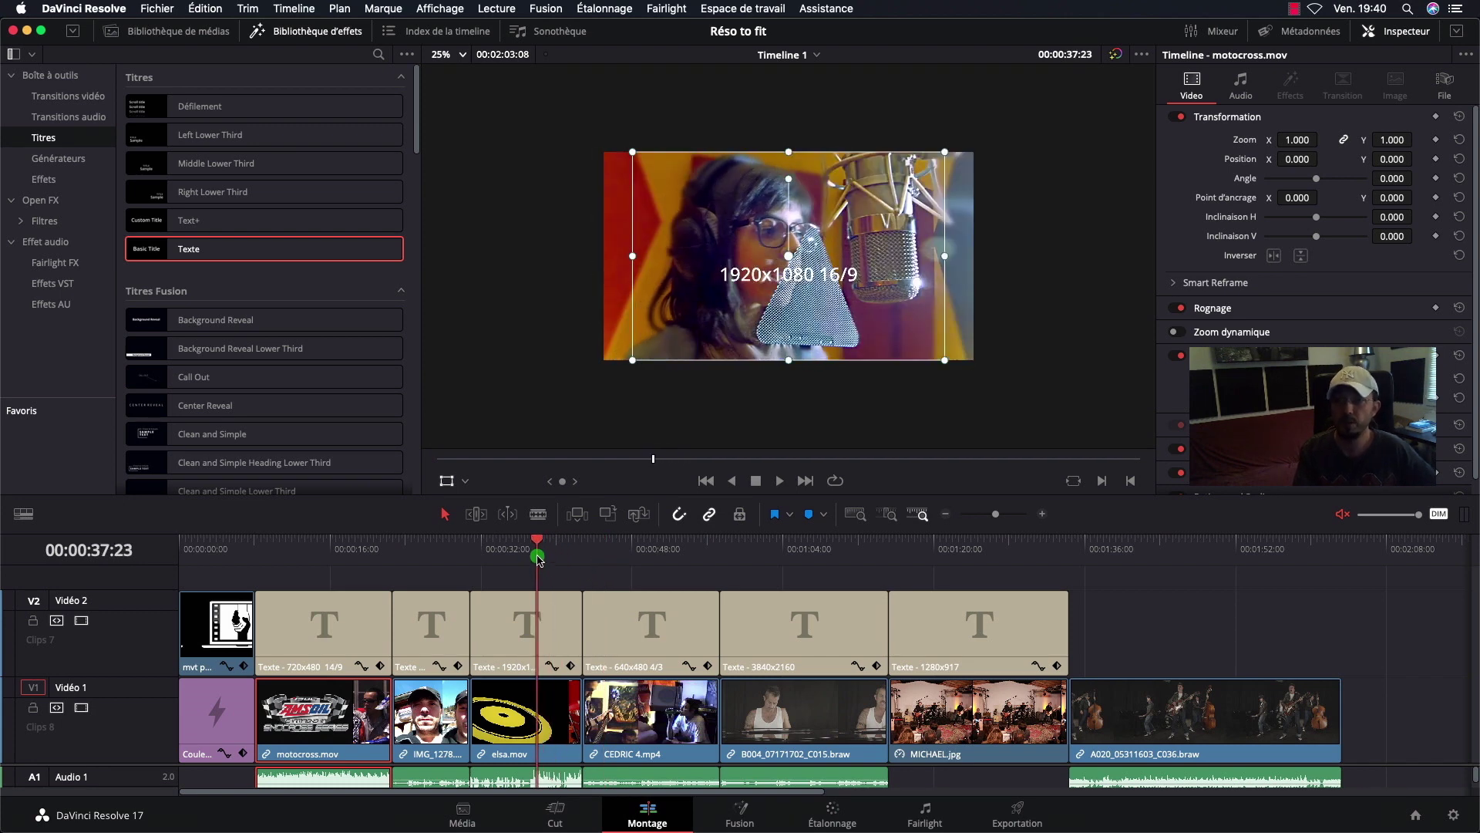
{"action": "left_click", "coordinate": [510, 717]}
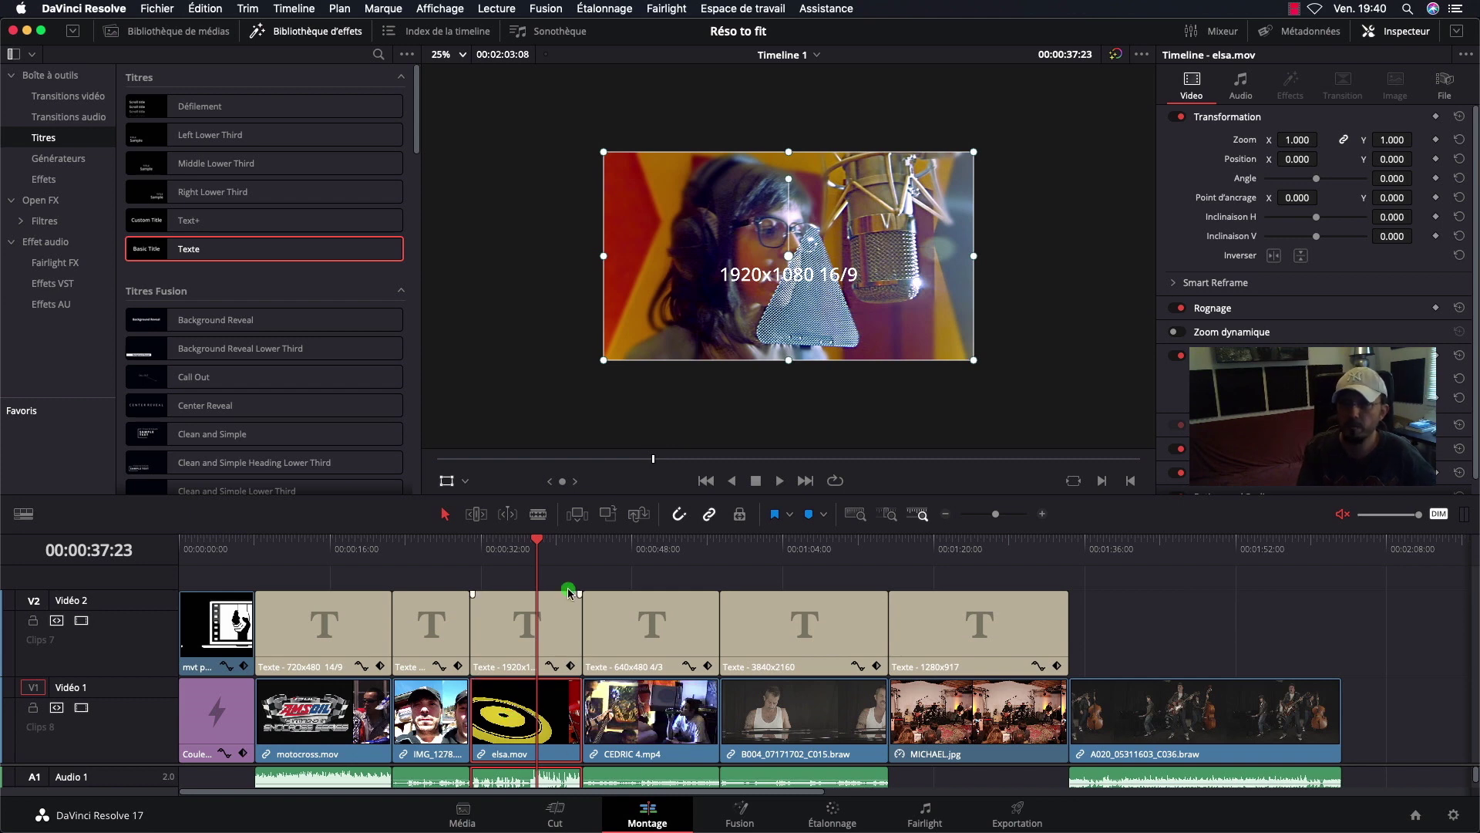
{"action": "left_click_drag", "start_coordinate": [539, 538], "coordinate": [992, 615]}
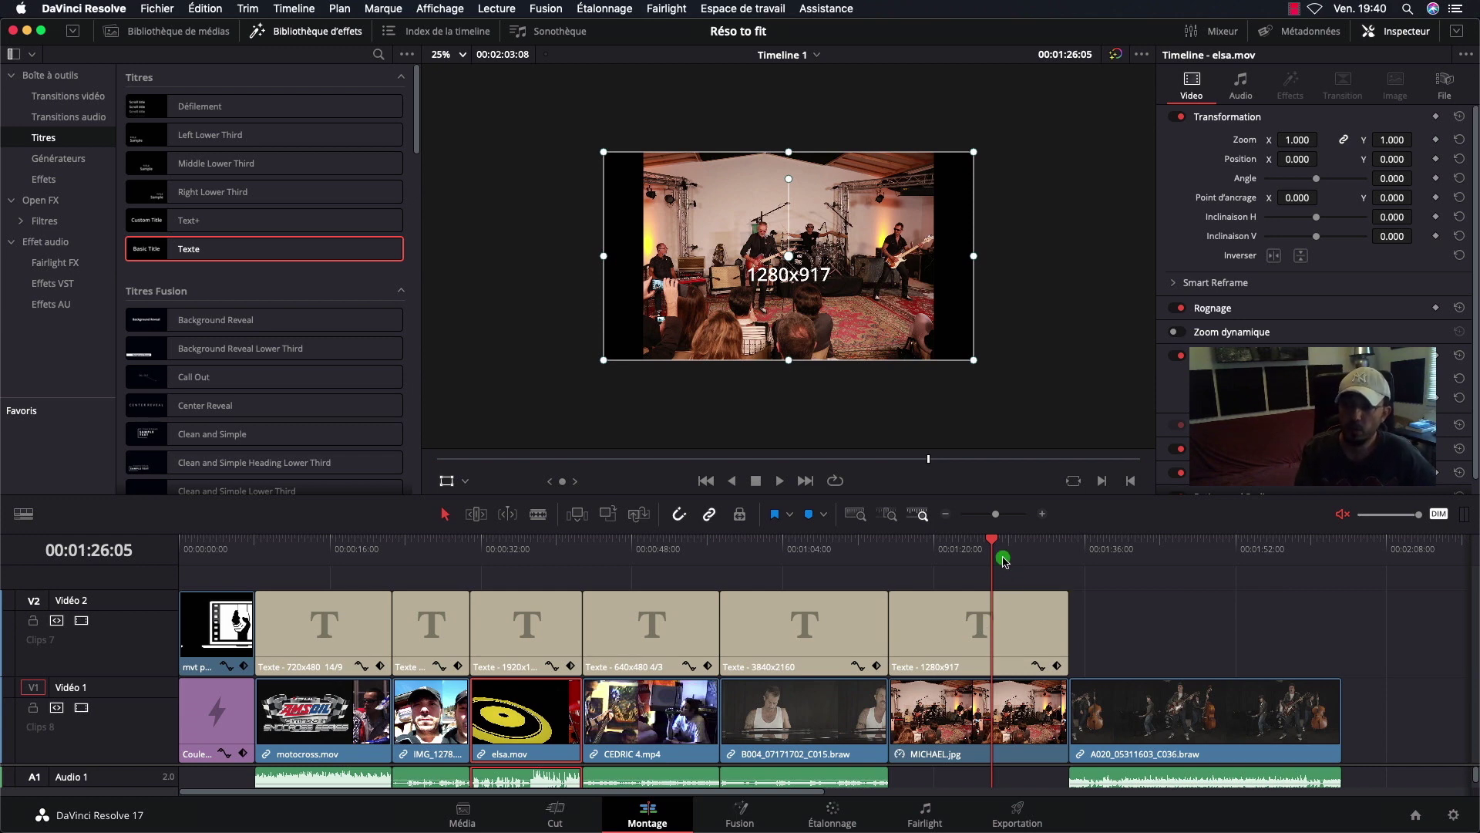
{"action": "left_click_drag", "start_coordinate": [996, 542], "coordinate": [321, 548]}
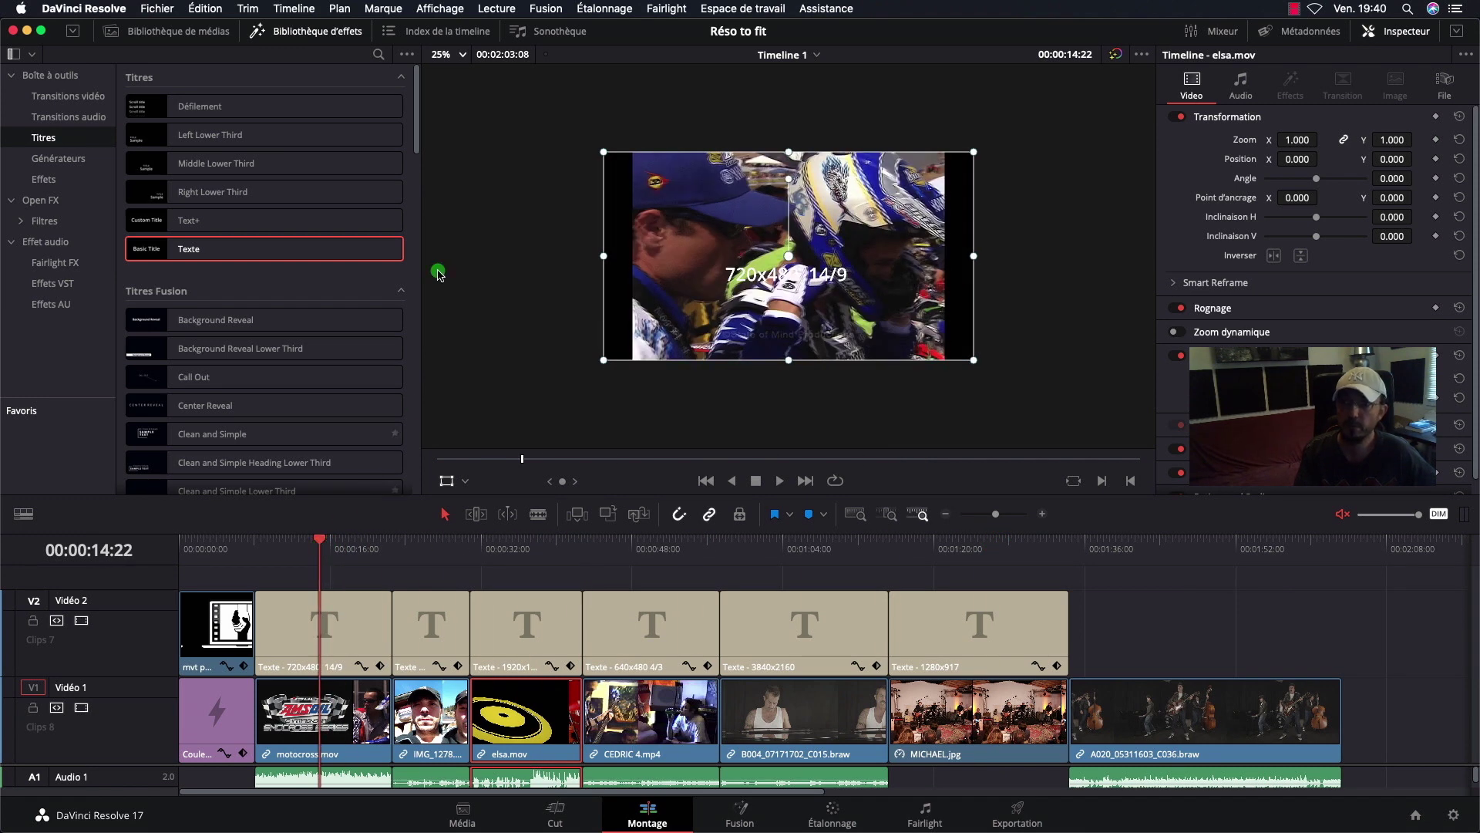
Step: Set Résolutions différentes to 'Rogner l'image sans mise à l'échelle' in Project Settings
{"action": "left_click", "coordinate": [1450, 816]}
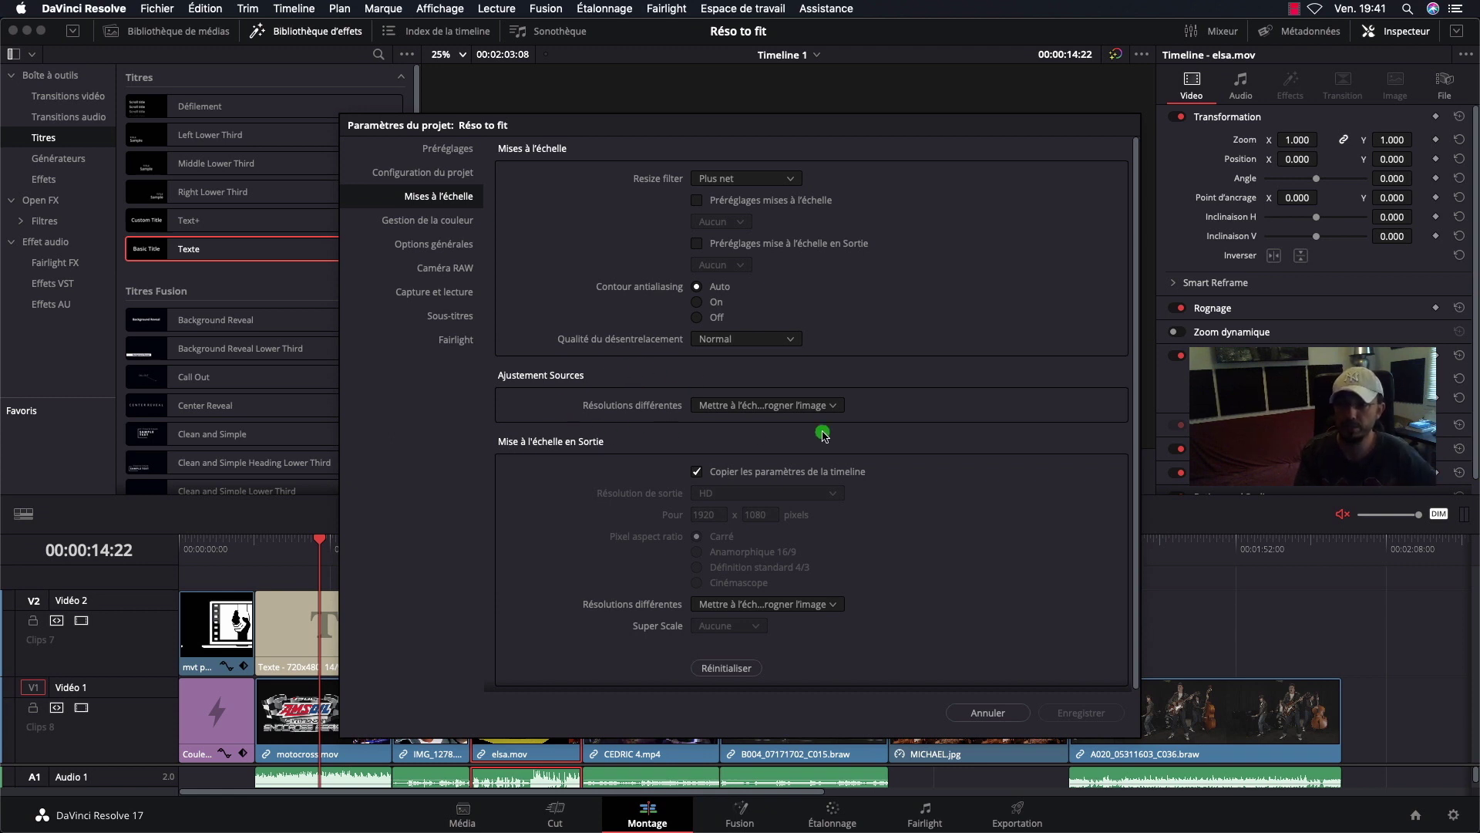
{"action": "left_click", "coordinate": [835, 406]}
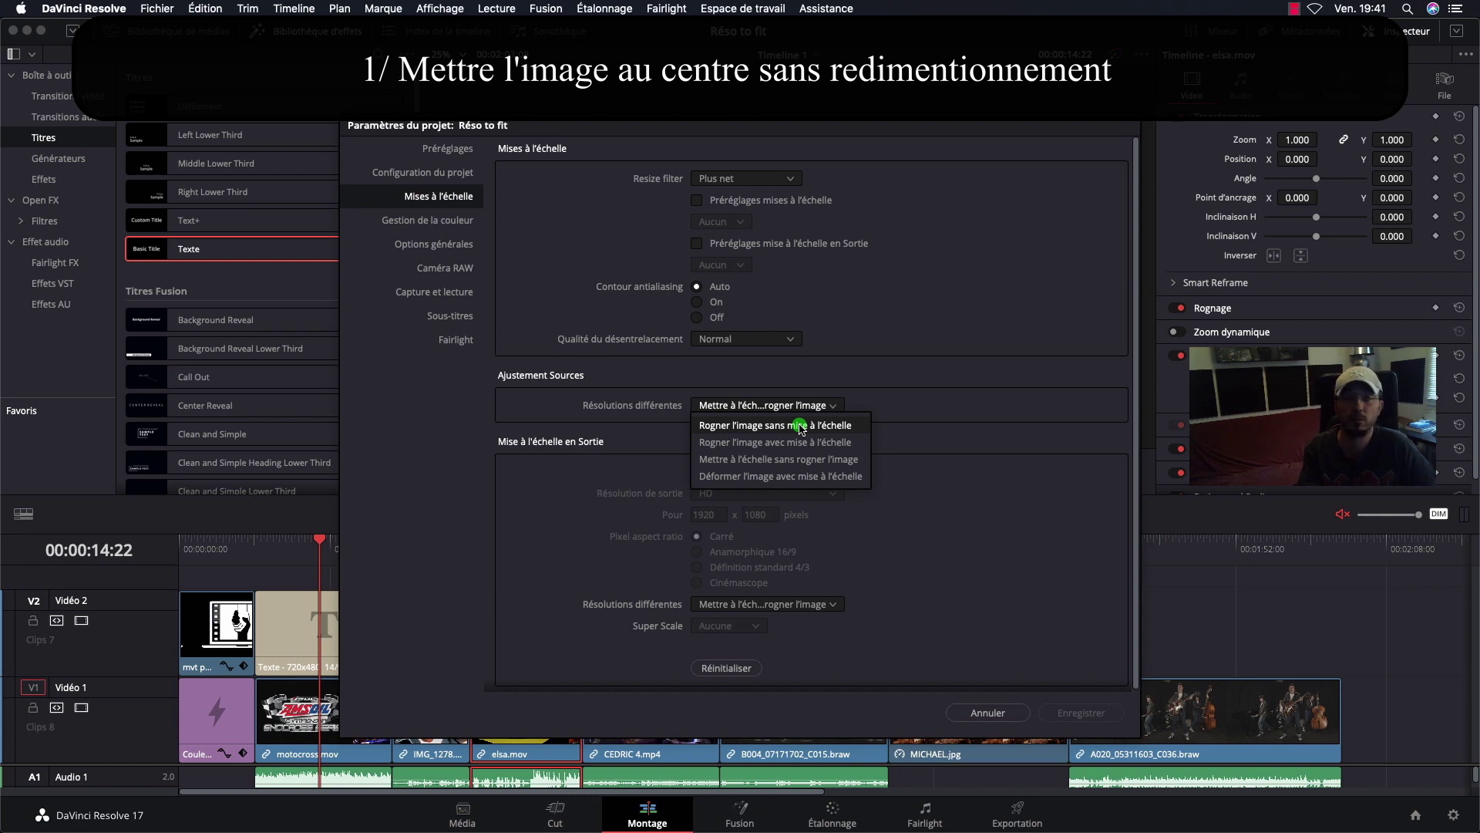
{"action": "left_click", "coordinate": [801, 429]}
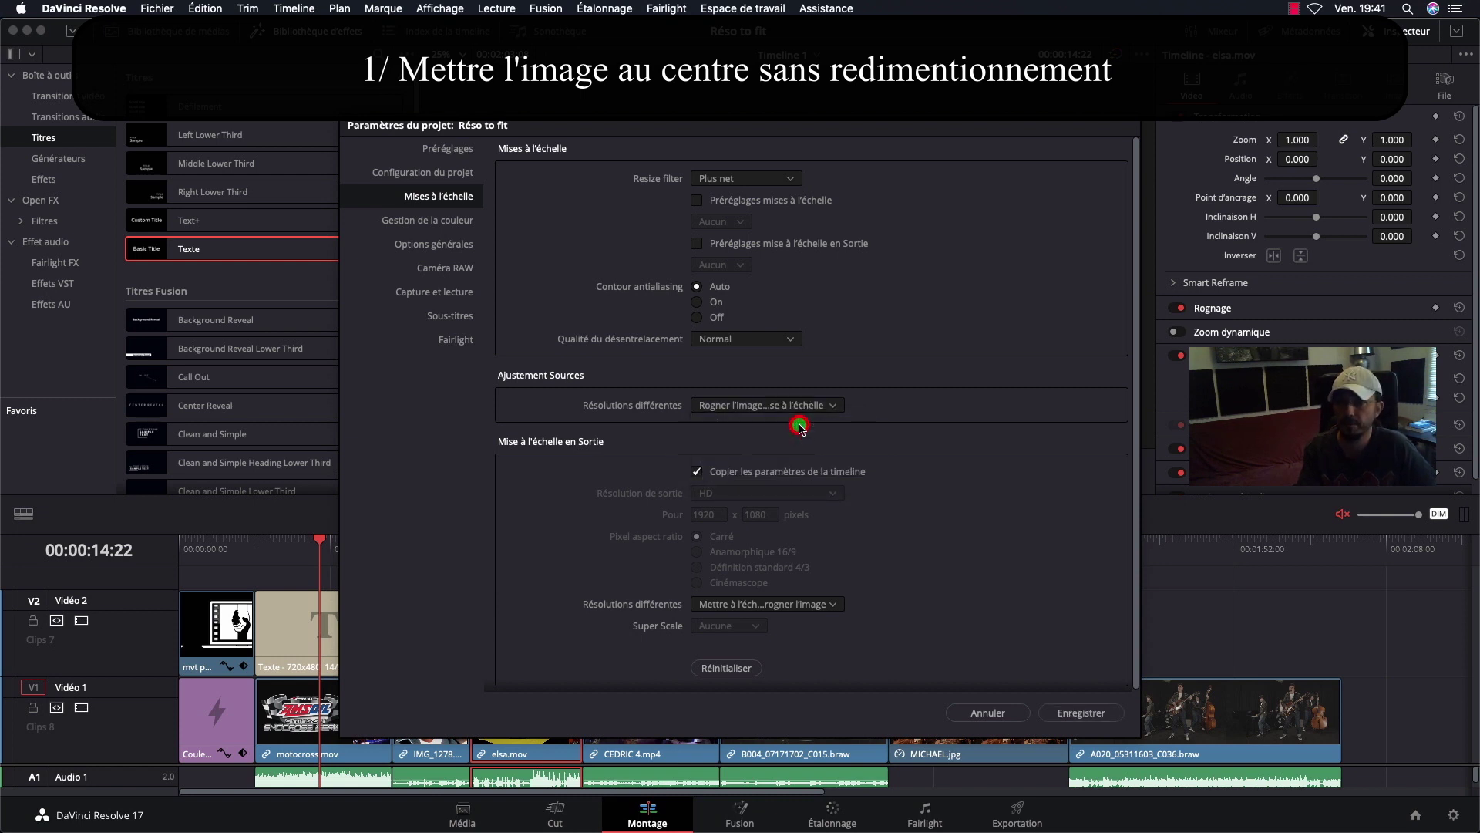
Step: Save the scaling settings, preview IMG_1278, elsa, CEDRIC and the 3840x2160 clip unscaled, then select B004
{"action": "left_click", "coordinate": [1083, 712]}
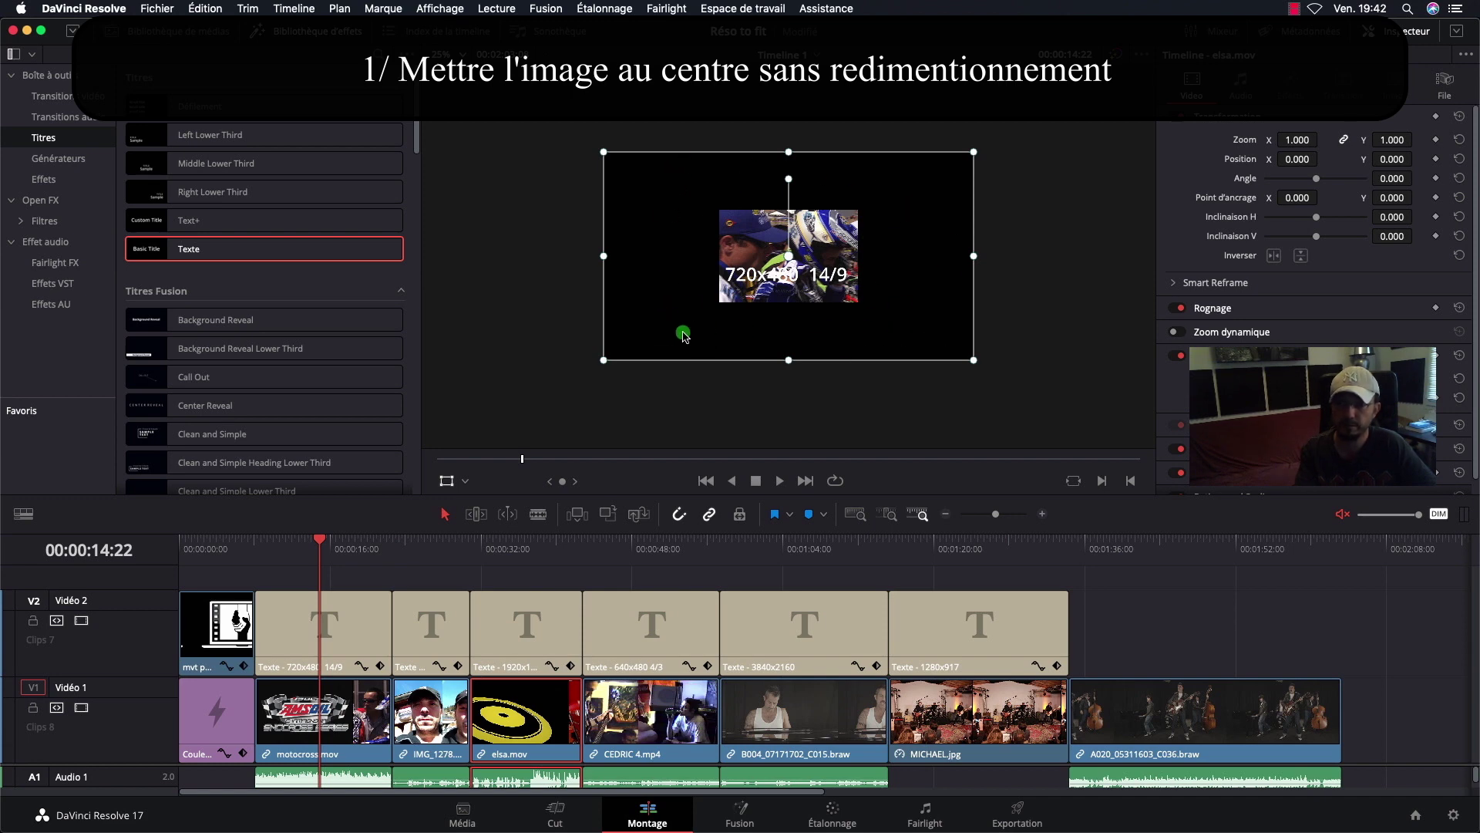
{"action": "left_click_drag", "start_coordinate": [320, 540], "coordinate": [419, 541]}
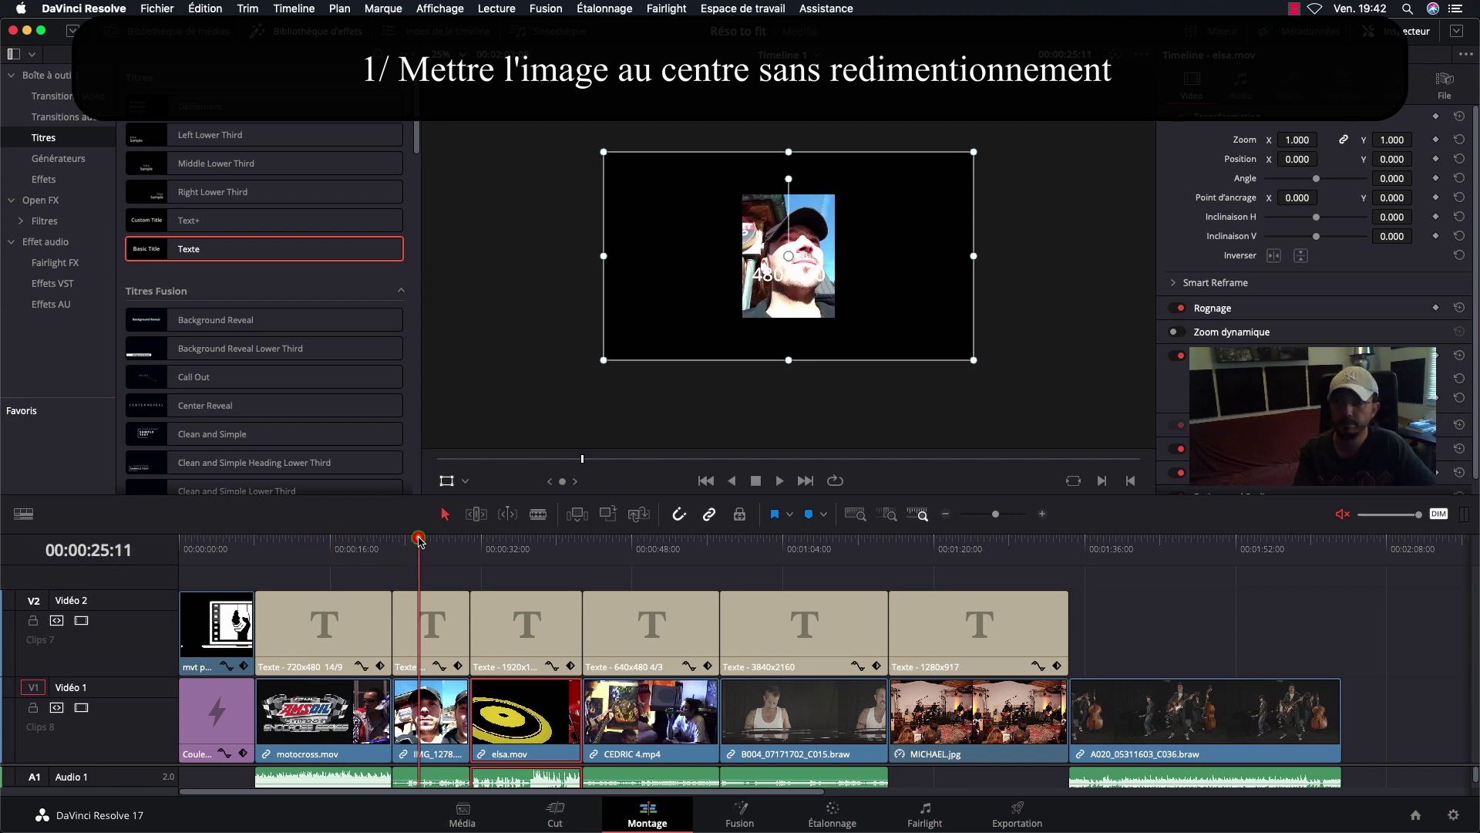
{"action": "left_click_drag", "start_coordinate": [419, 540], "coordinate": [502, 546]}
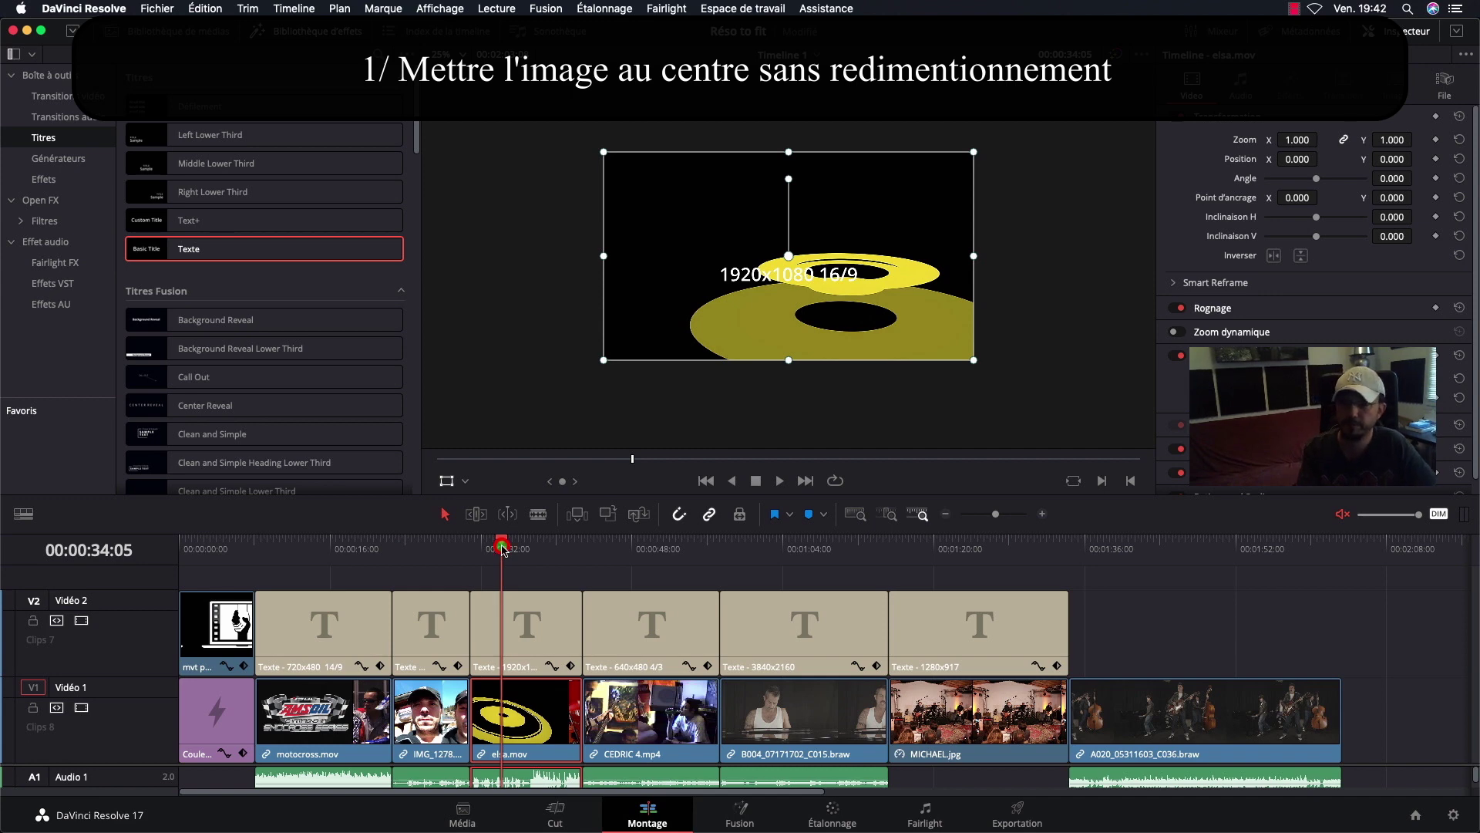
{"action": "left_click_drag", "start_coordinate": [502, 547], "coordinate": [629, 550]}
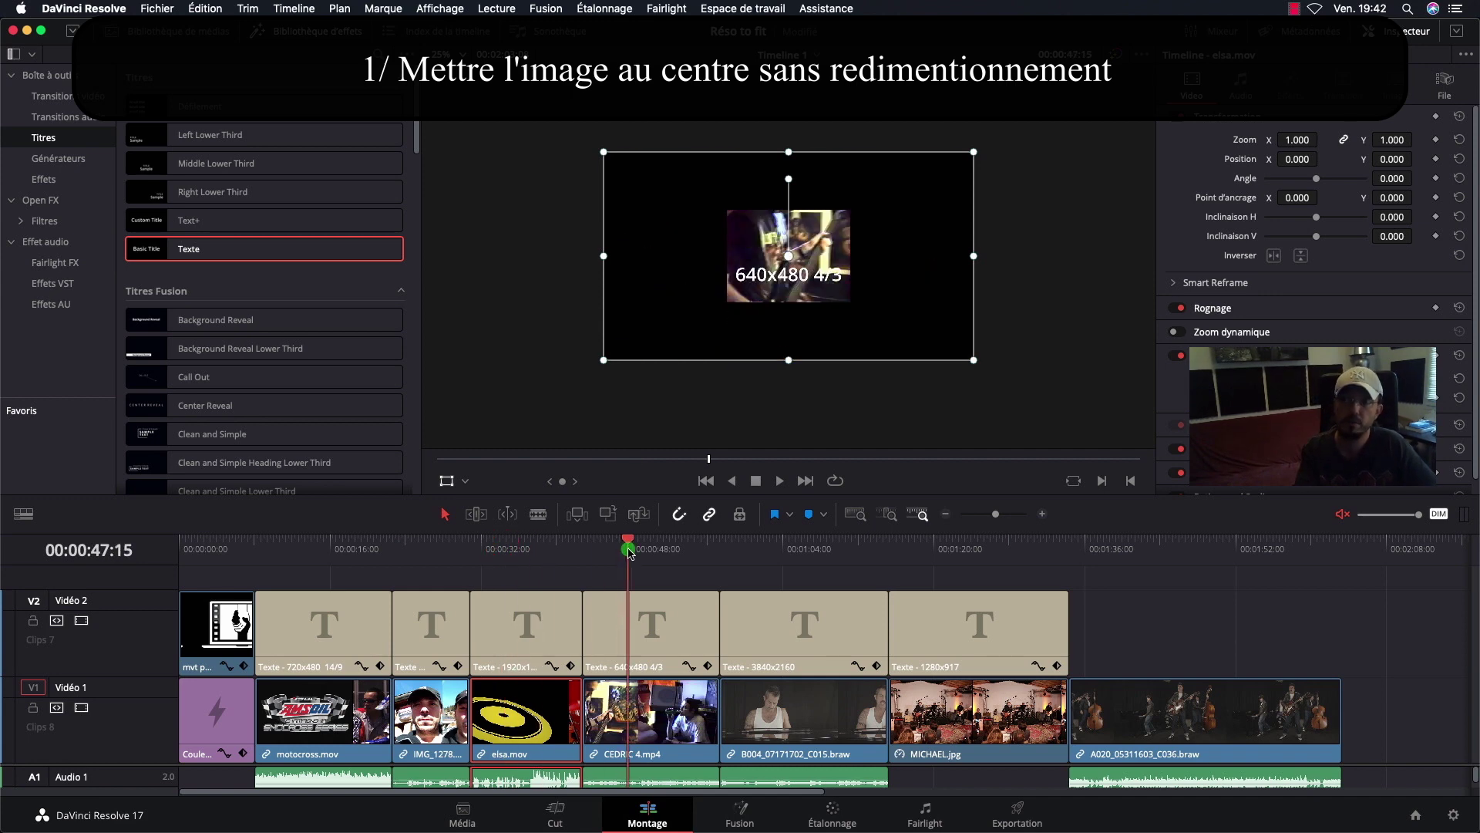
{"action": "left_click_drag", "start_coordinate": [629, 551], "coordinate": [777, 571]}
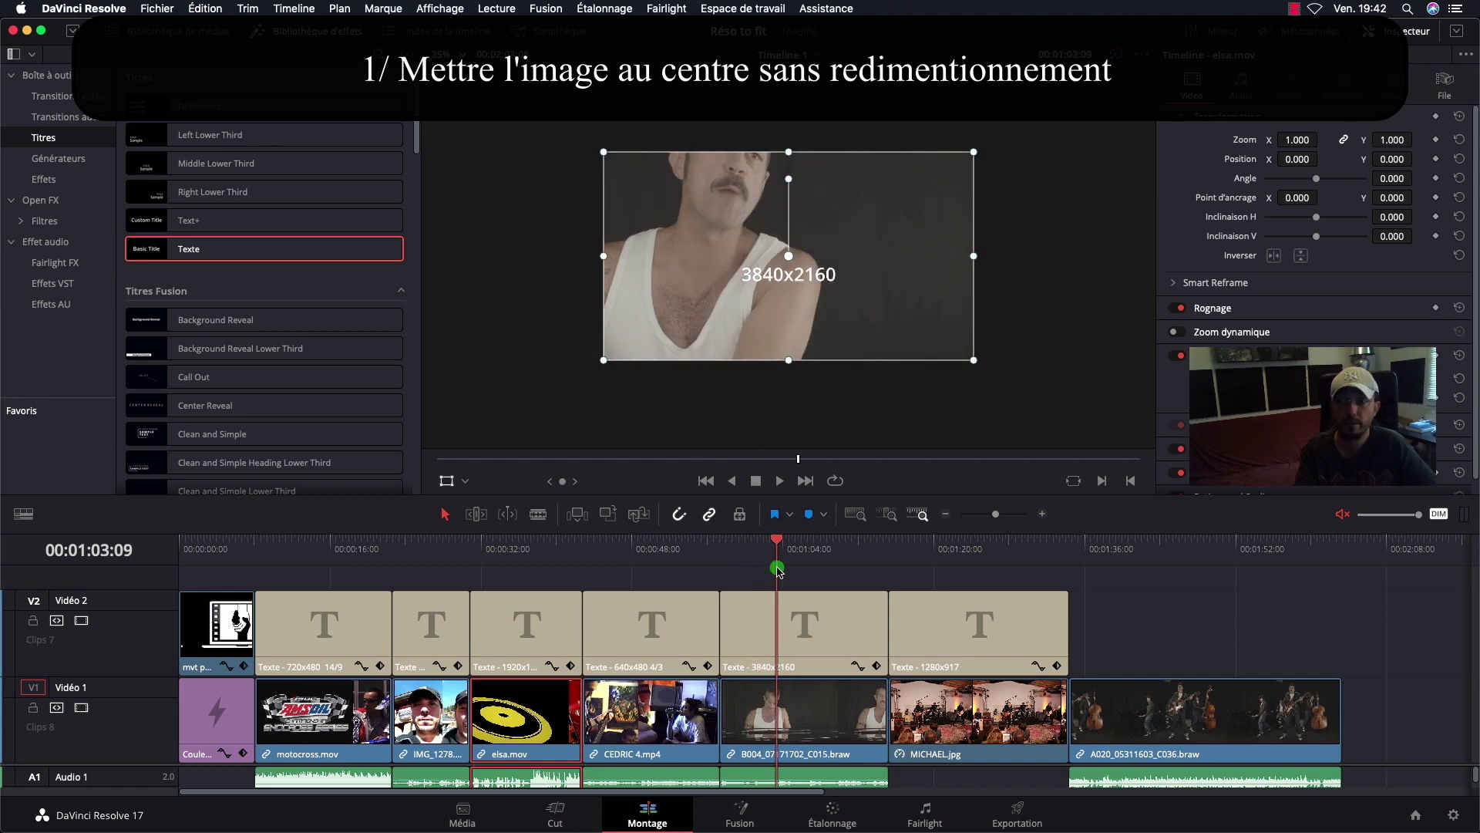
{"action": "left_click", "coordinate": [748, 720]}
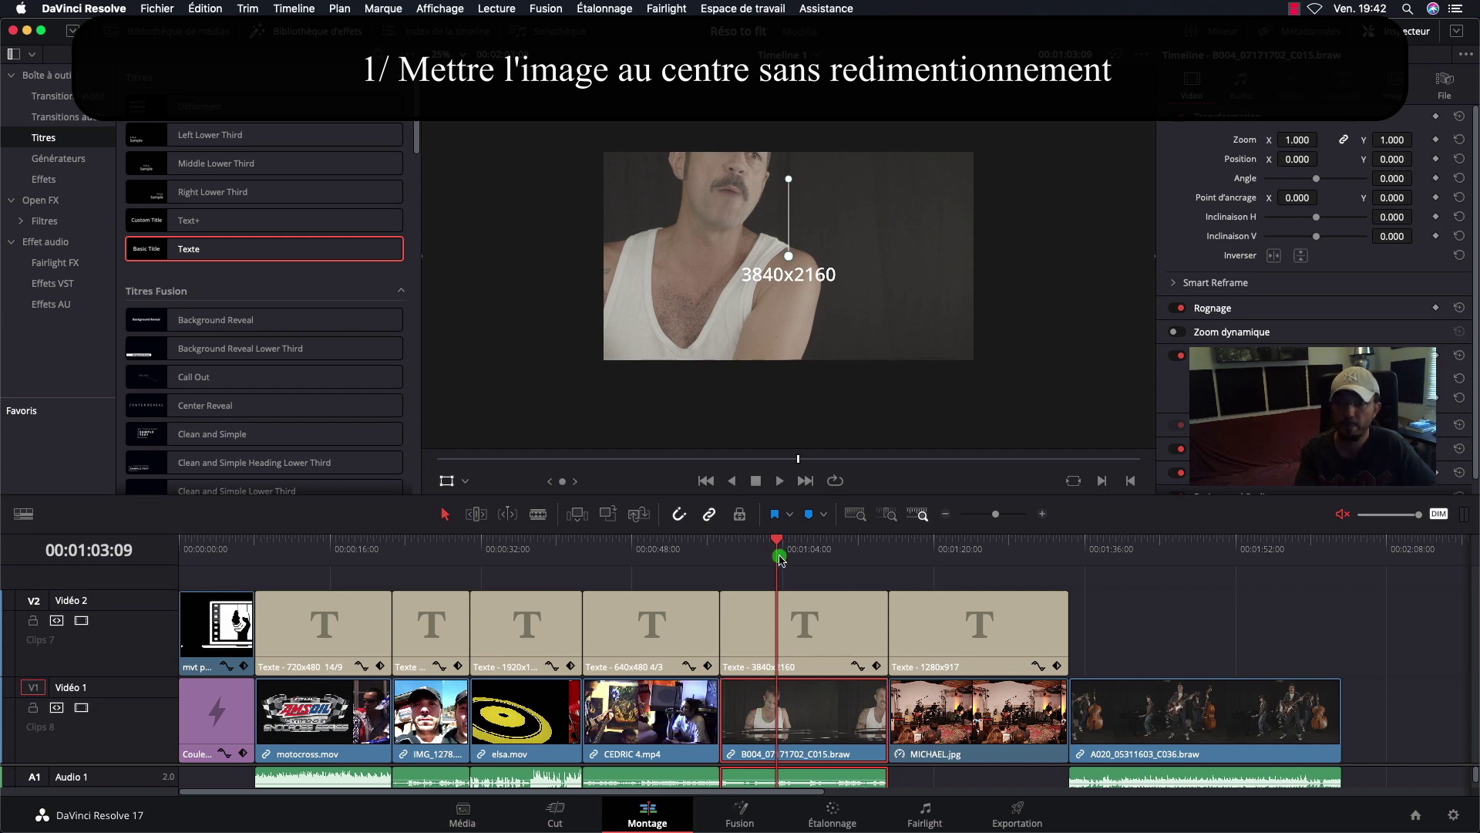
{"action": "left_click", "coordinate": [441, 54]}
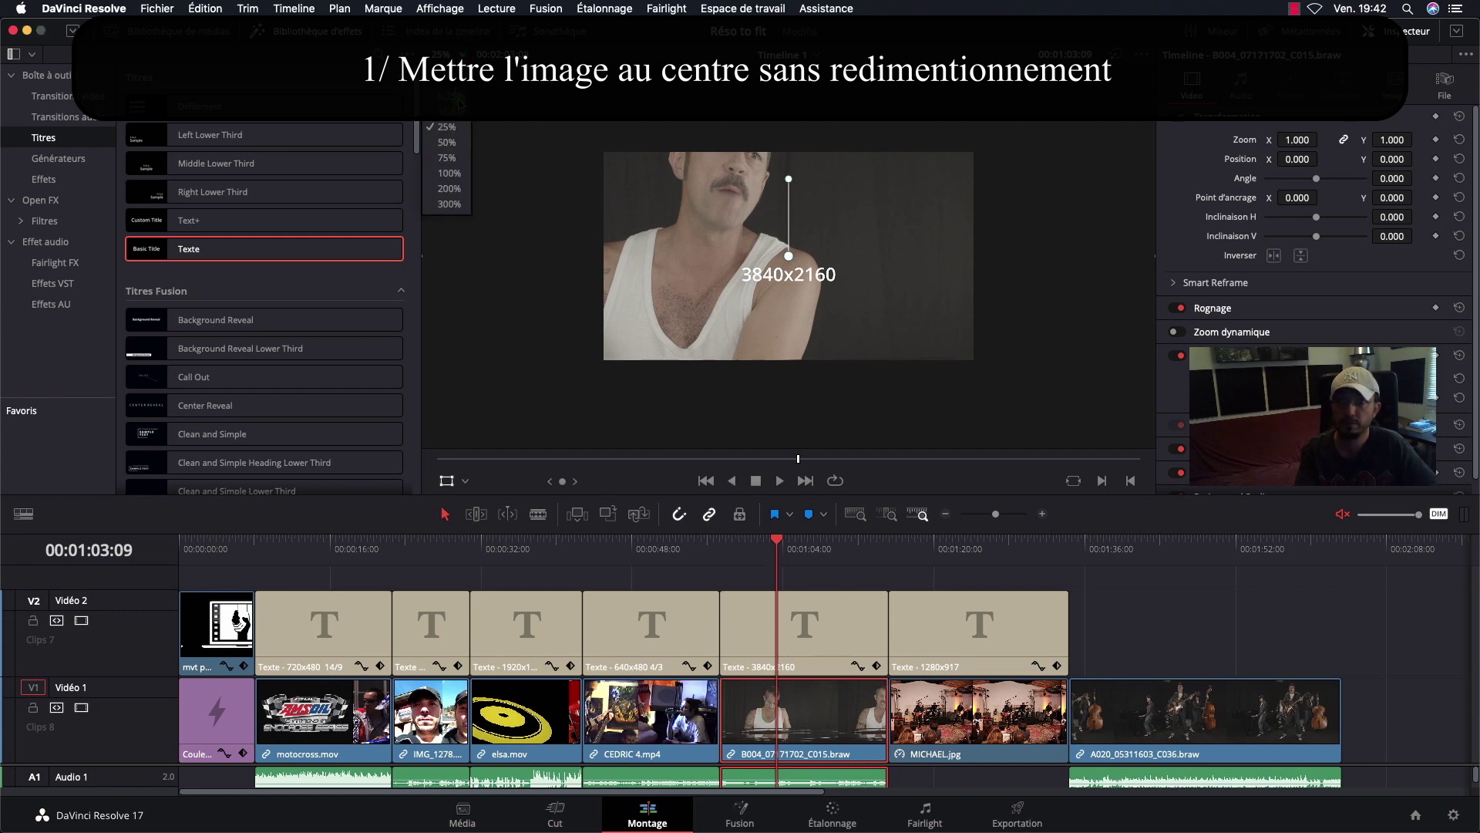
Step: Compare the 3840x2160 and MICHAEL.jpg clips at 12.5%, 75% and 25% viewer zoom, then return to motocross
{"action": "left_click", "coordinate": [455, 109]}
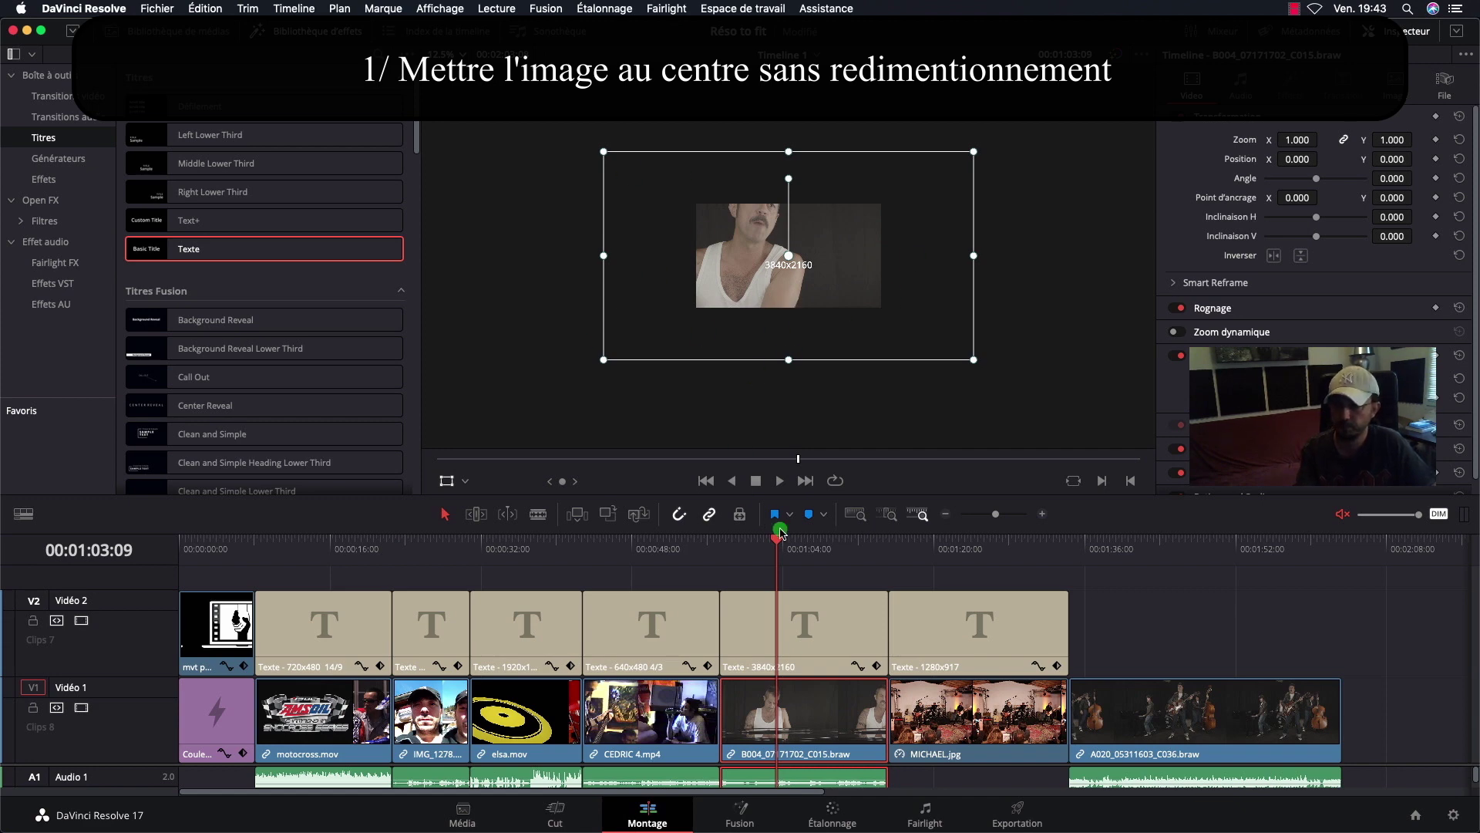
{"action": "left_click_drag", "start_coordinate": [781, 544], "coordinate": [948, 540]}
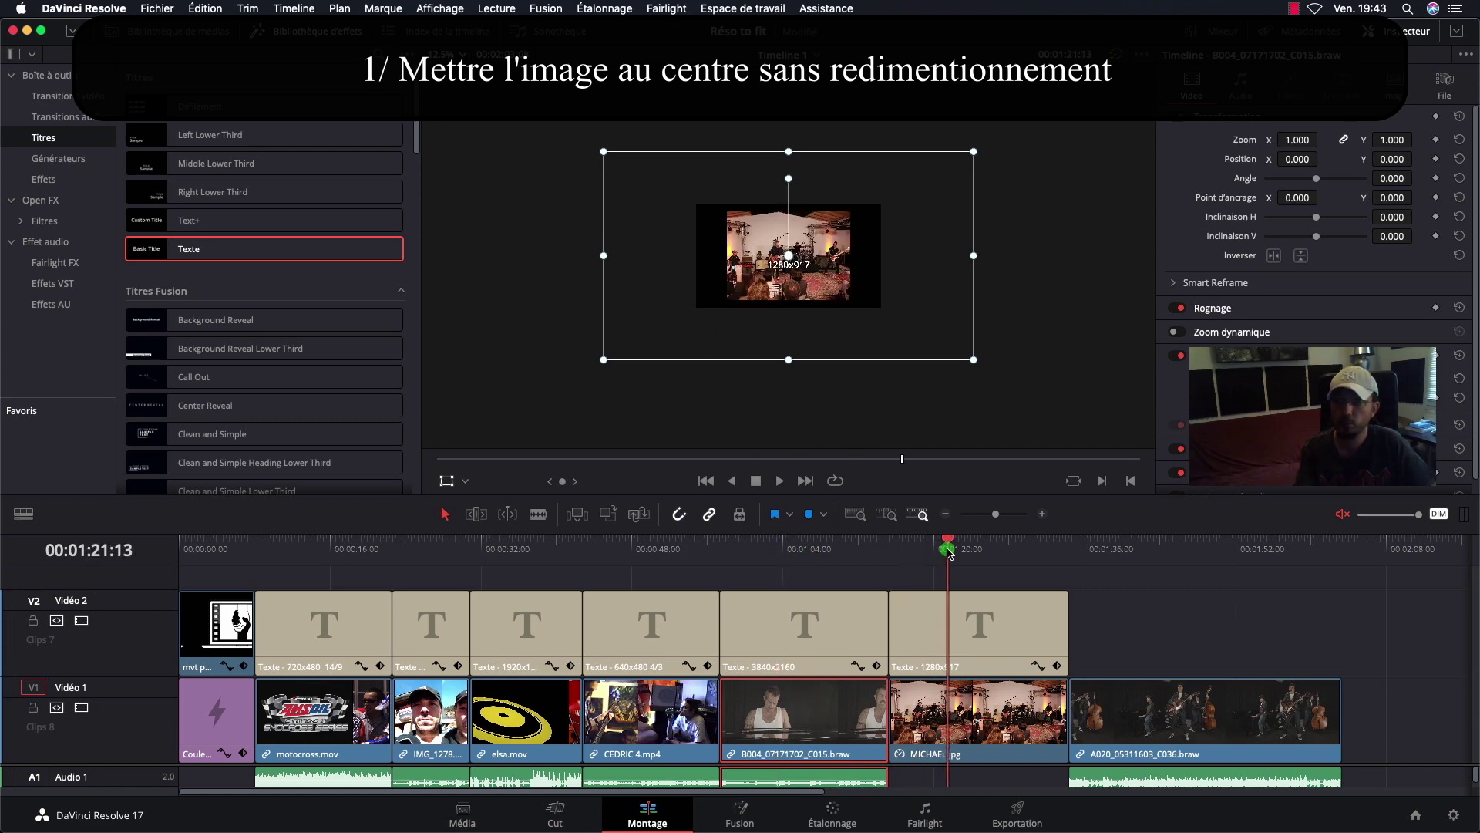
{"action": "left_click", "coordinate": [442, 54]}
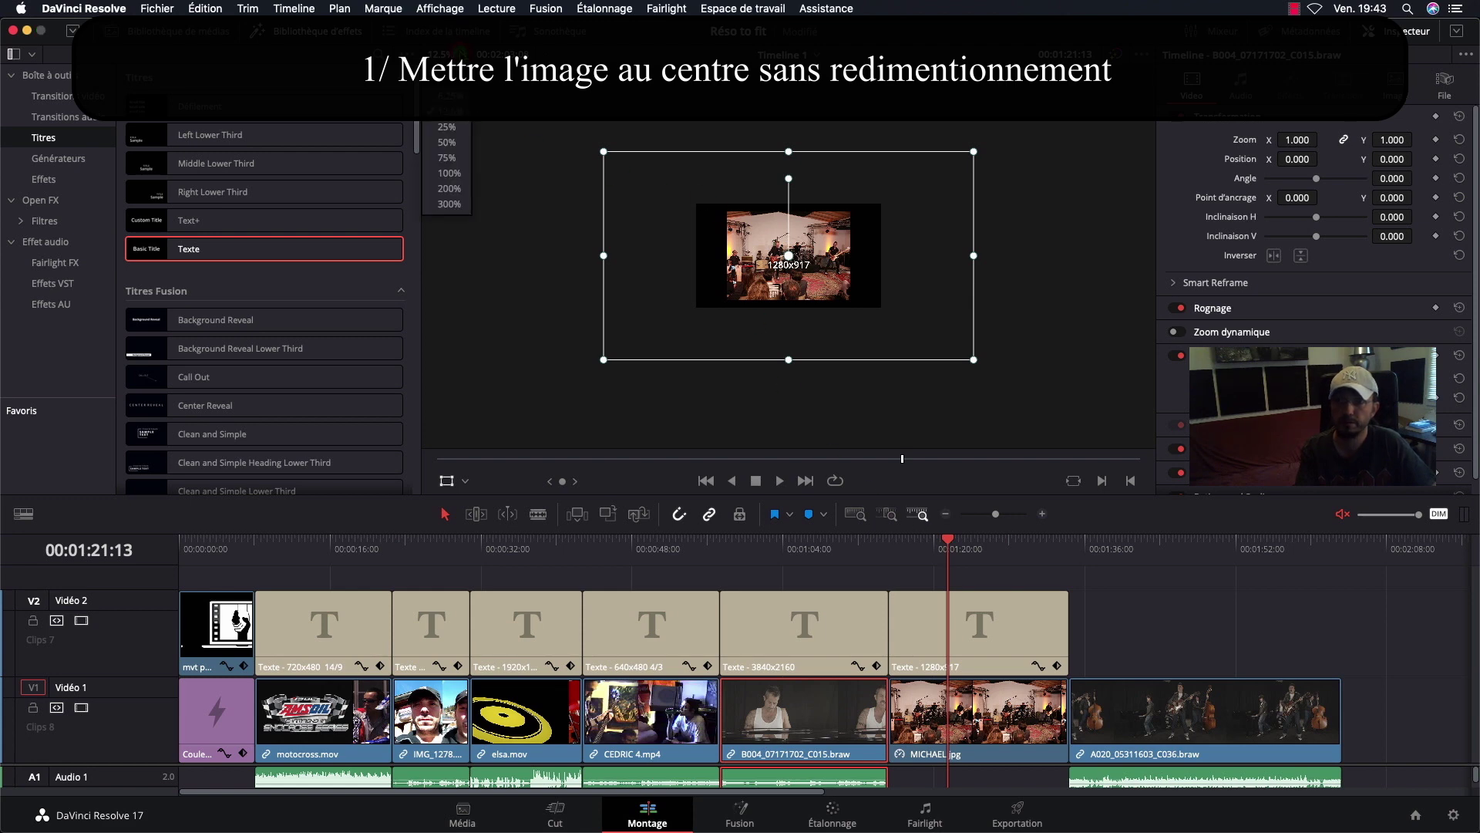
{"action": "left_click", "coordinate": [455, 142]}
{"action": "left_click", "coordinate": [442, 54]}
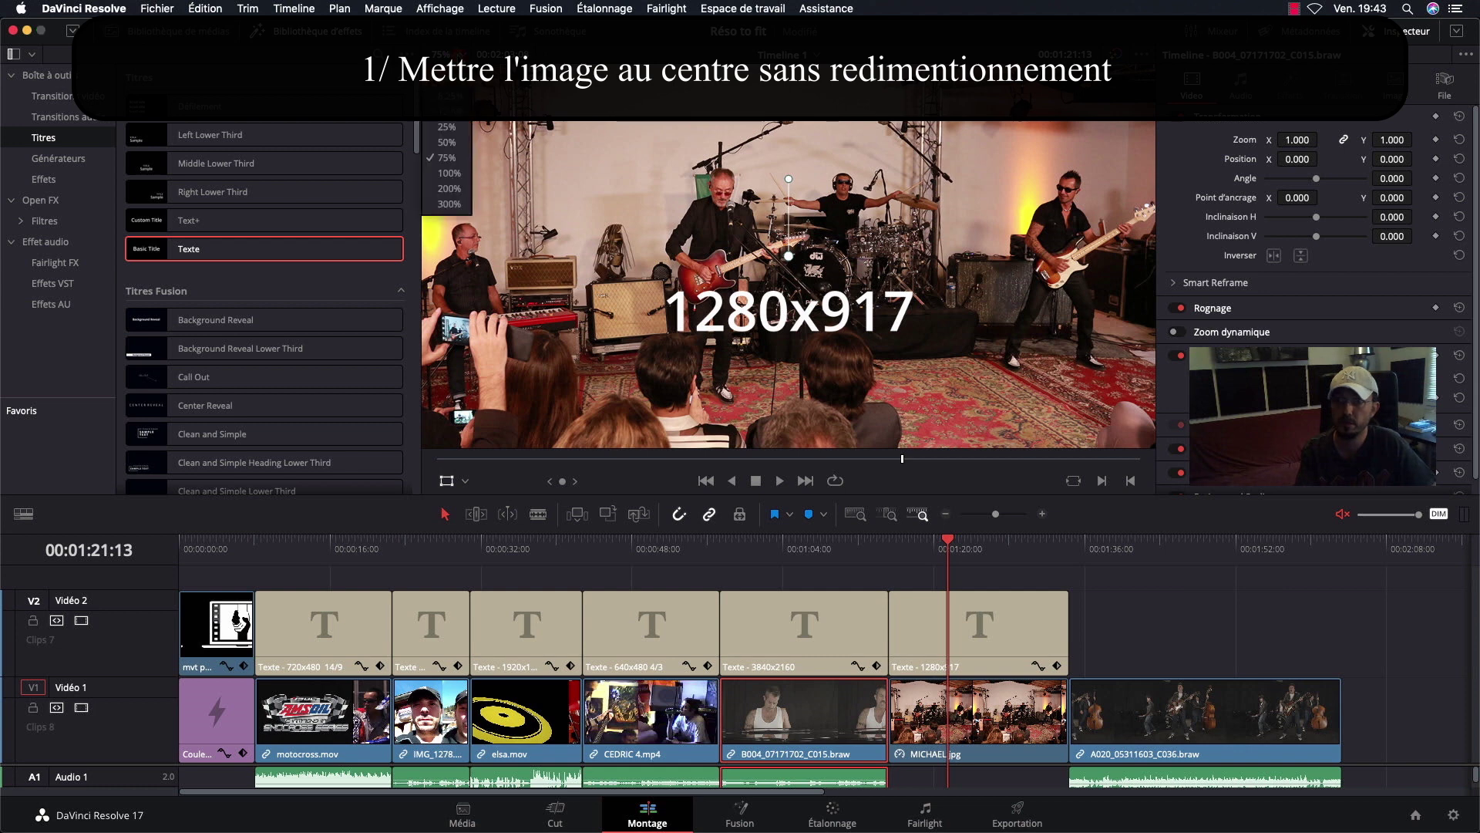
{"action": "left_click", "coordinate": [447, 126]}
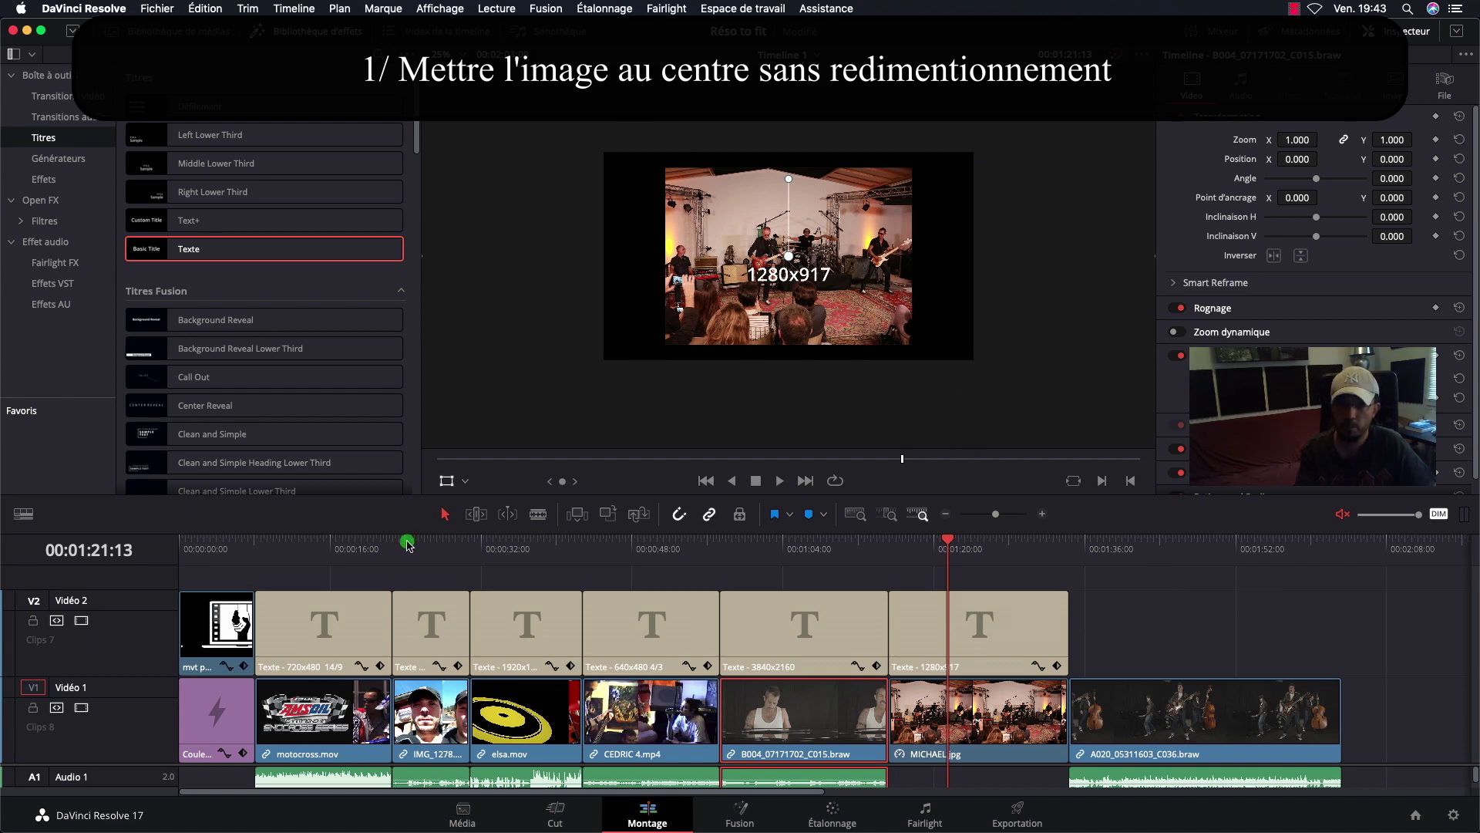
{"action": "left_click_drag", "start_coordinate": [359, 539], "coordinate": [308, 540]}
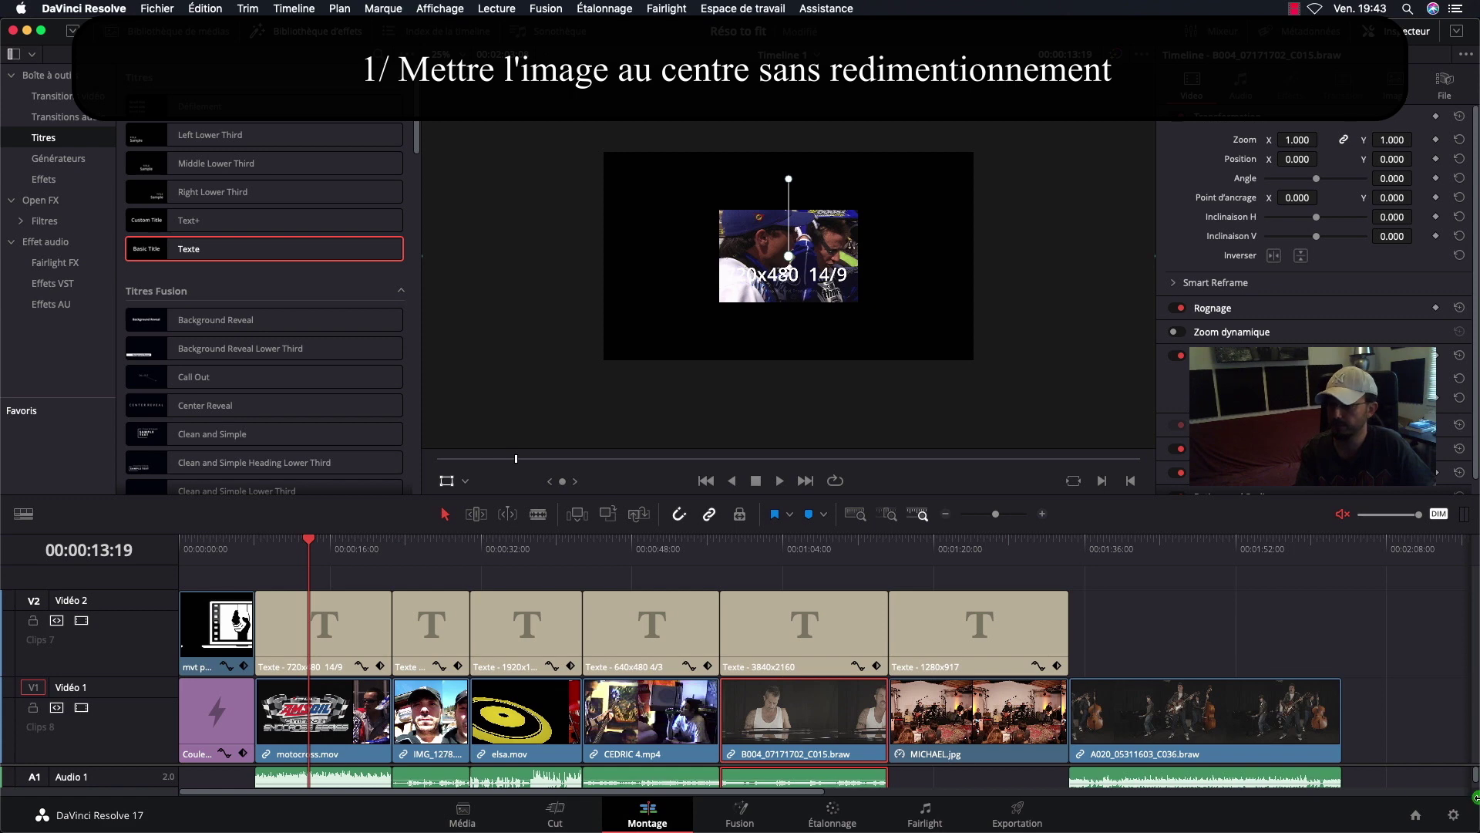
Step: Set Mismatched resolution files to Scale full frame with crop in Image Scaling and save
{"action": "left_click", "coordinate": [1453, 815]}
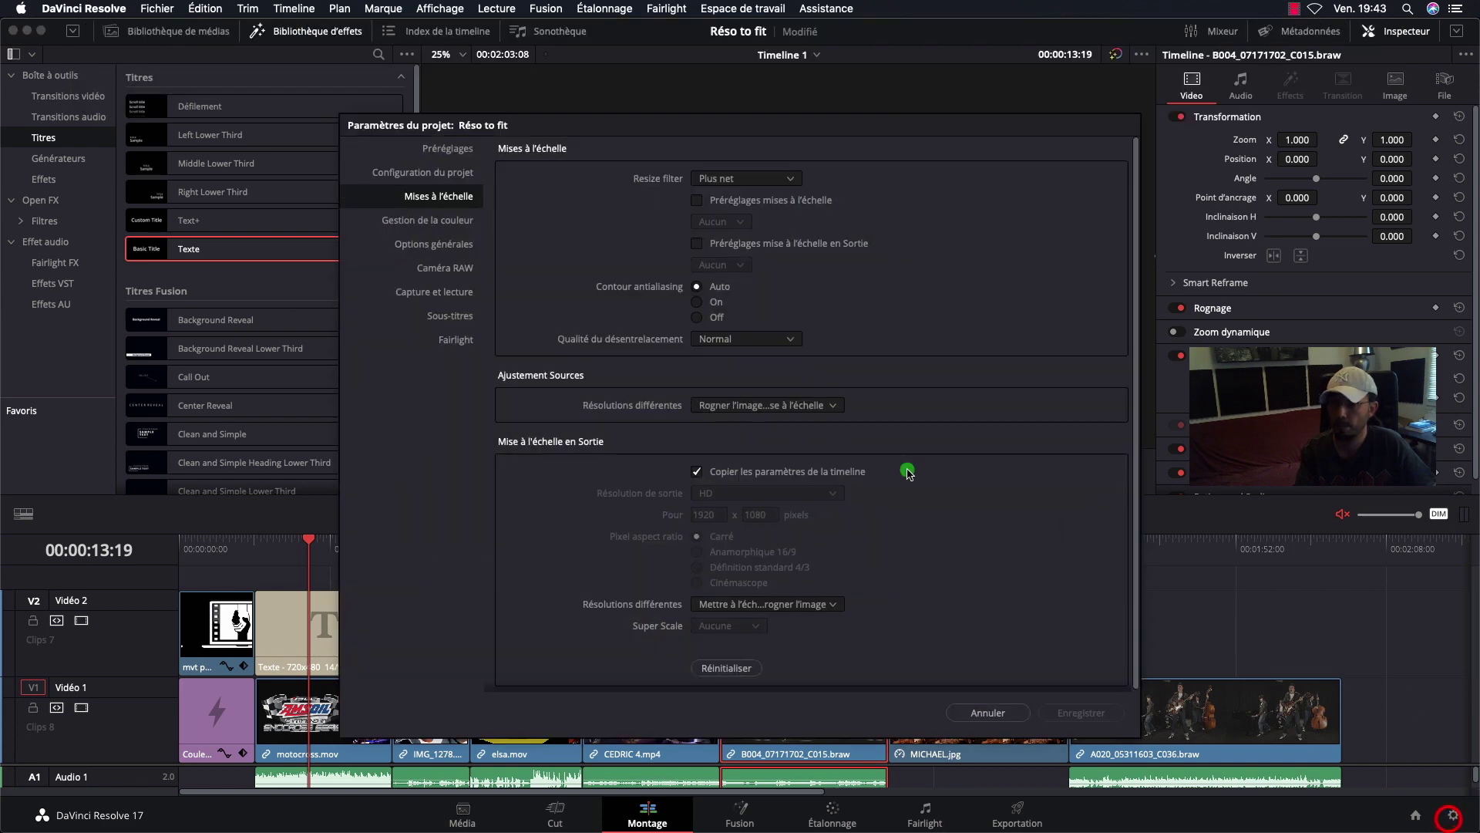
{"action": "left_click", "coordinate": [833, 404]}
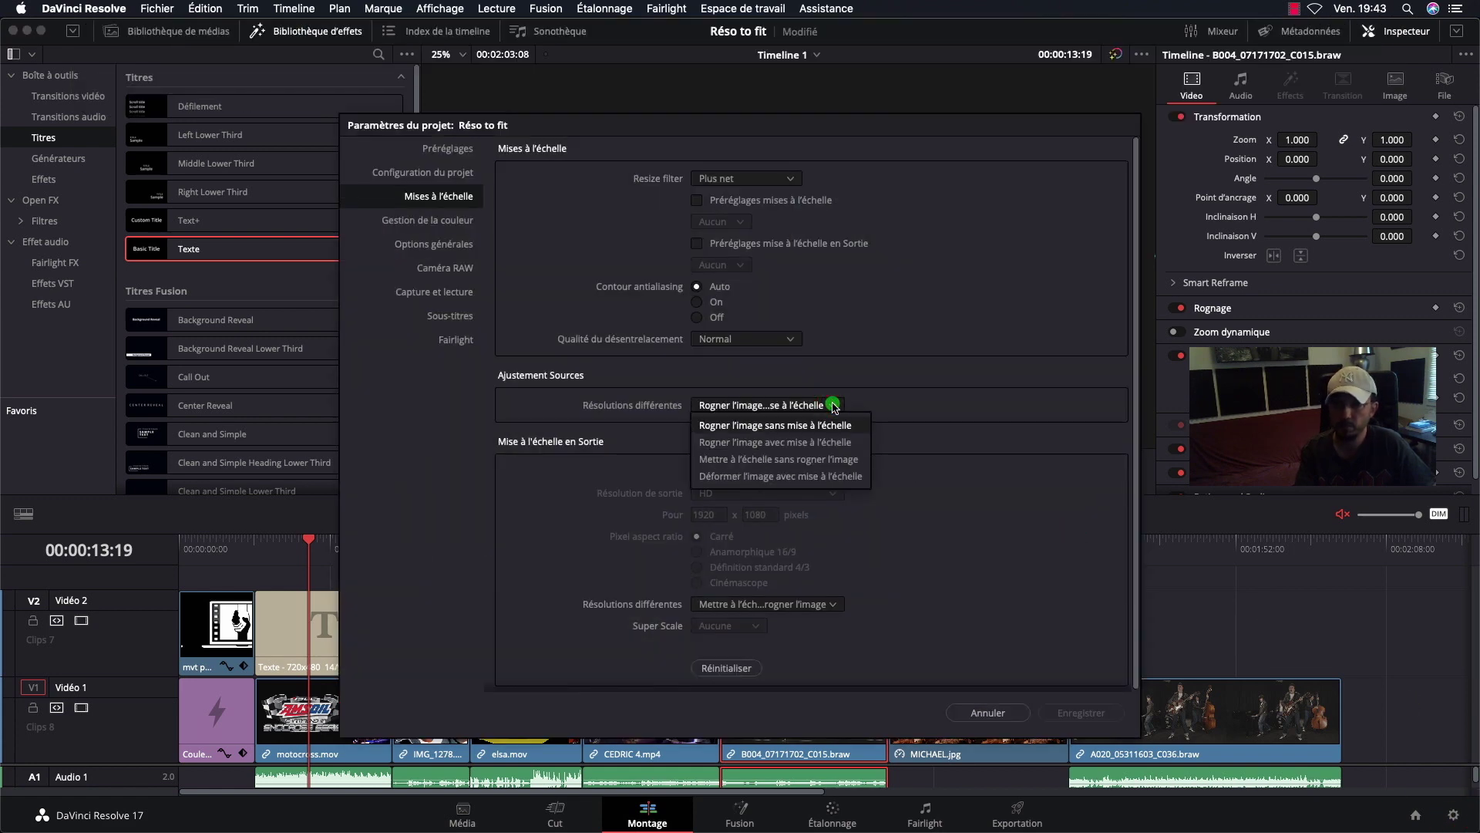
{"action": "left_click", "coordinate": [826, 444]}
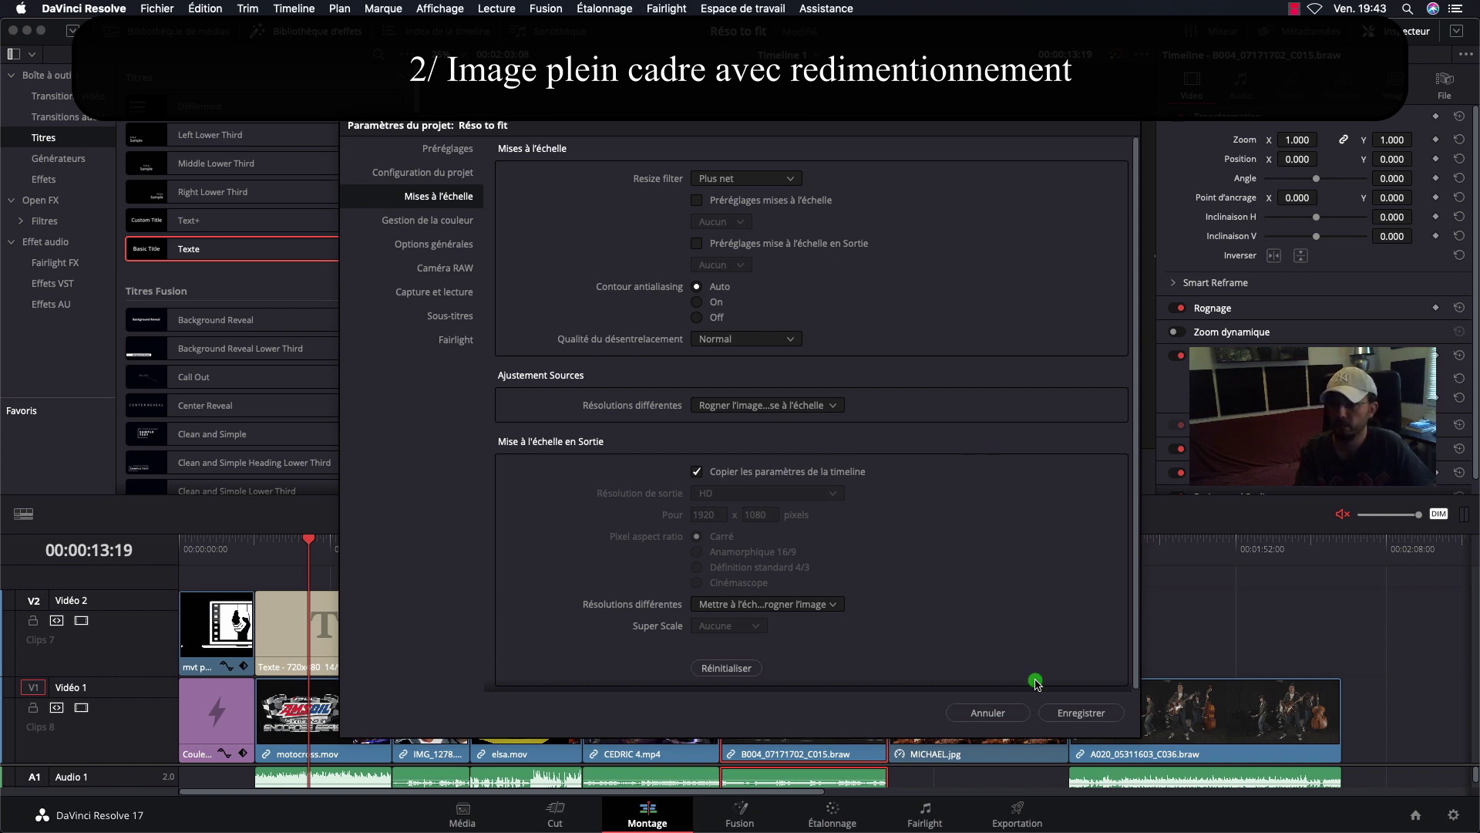
{"action": "left_click", "coordinate": [1076, 714]}
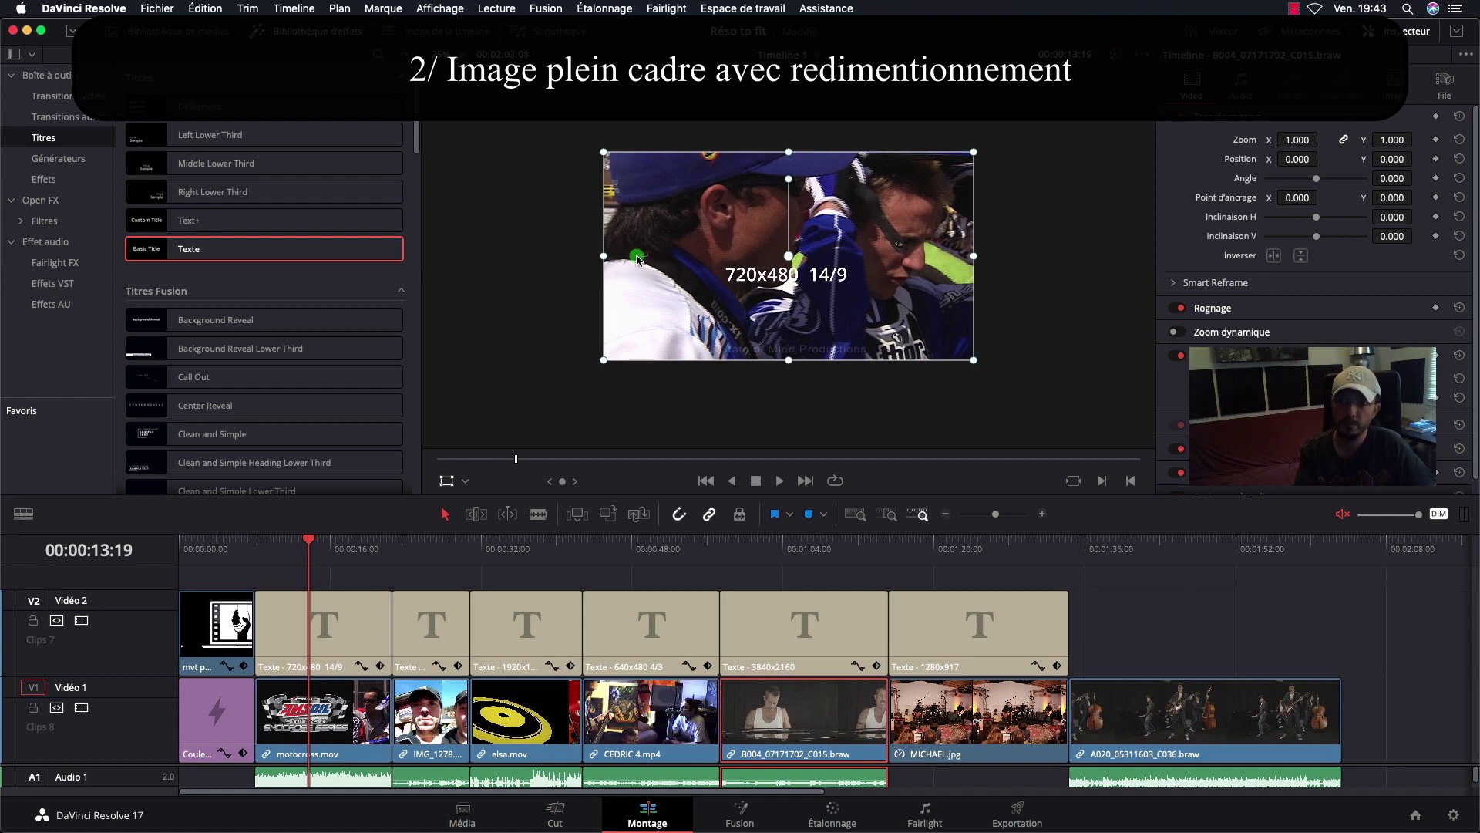
Step: Review the full-frame motocross.mov, IMG_1278 and elsa.mov clips in turn
{"action": "left_click", "coordinate": [343, 725]}
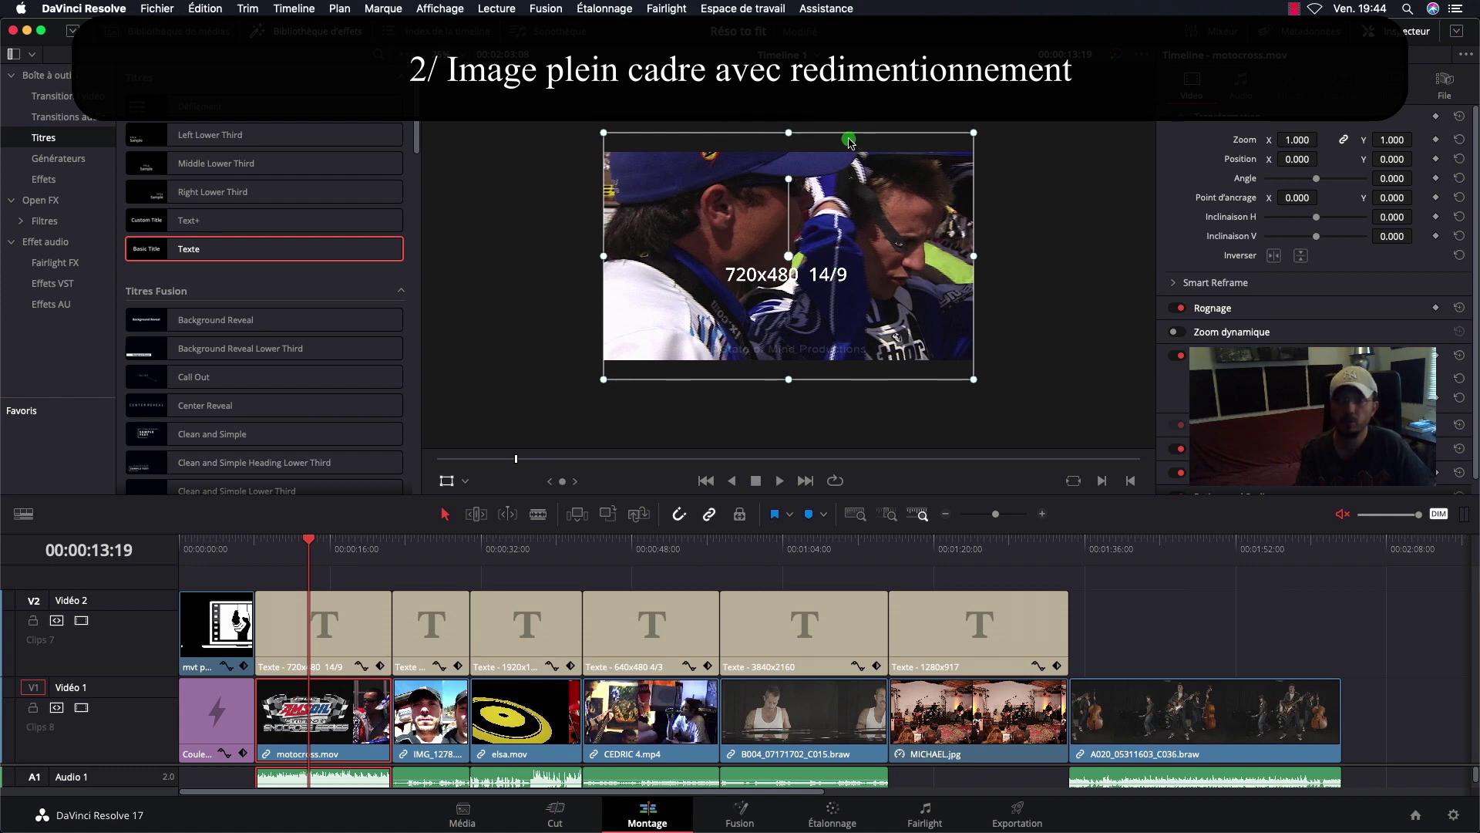
{"action": "left_click", "coordinate": [424, 545]}
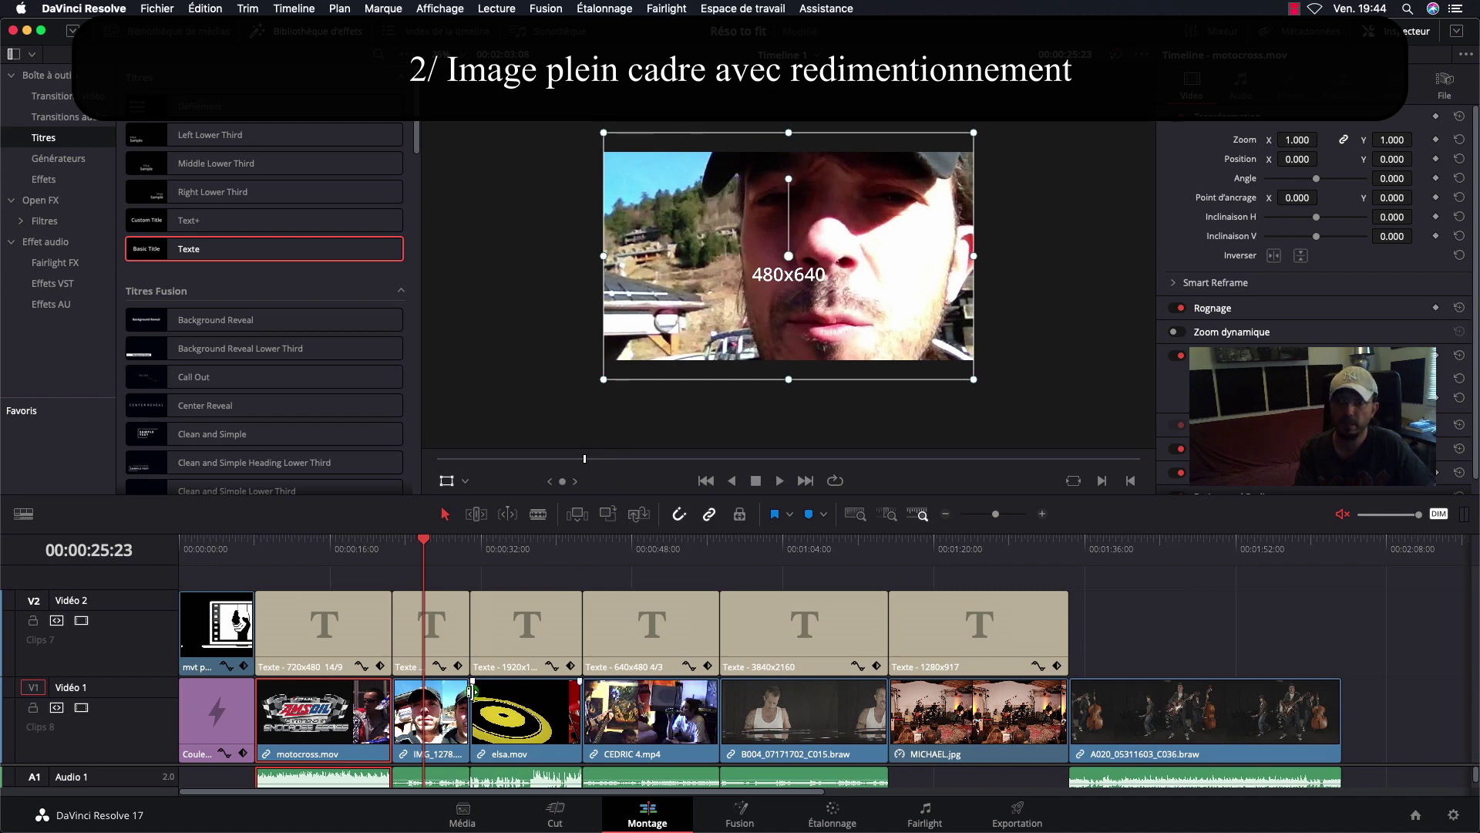
{"action": "left_click", "coordinate": [450, 717]}
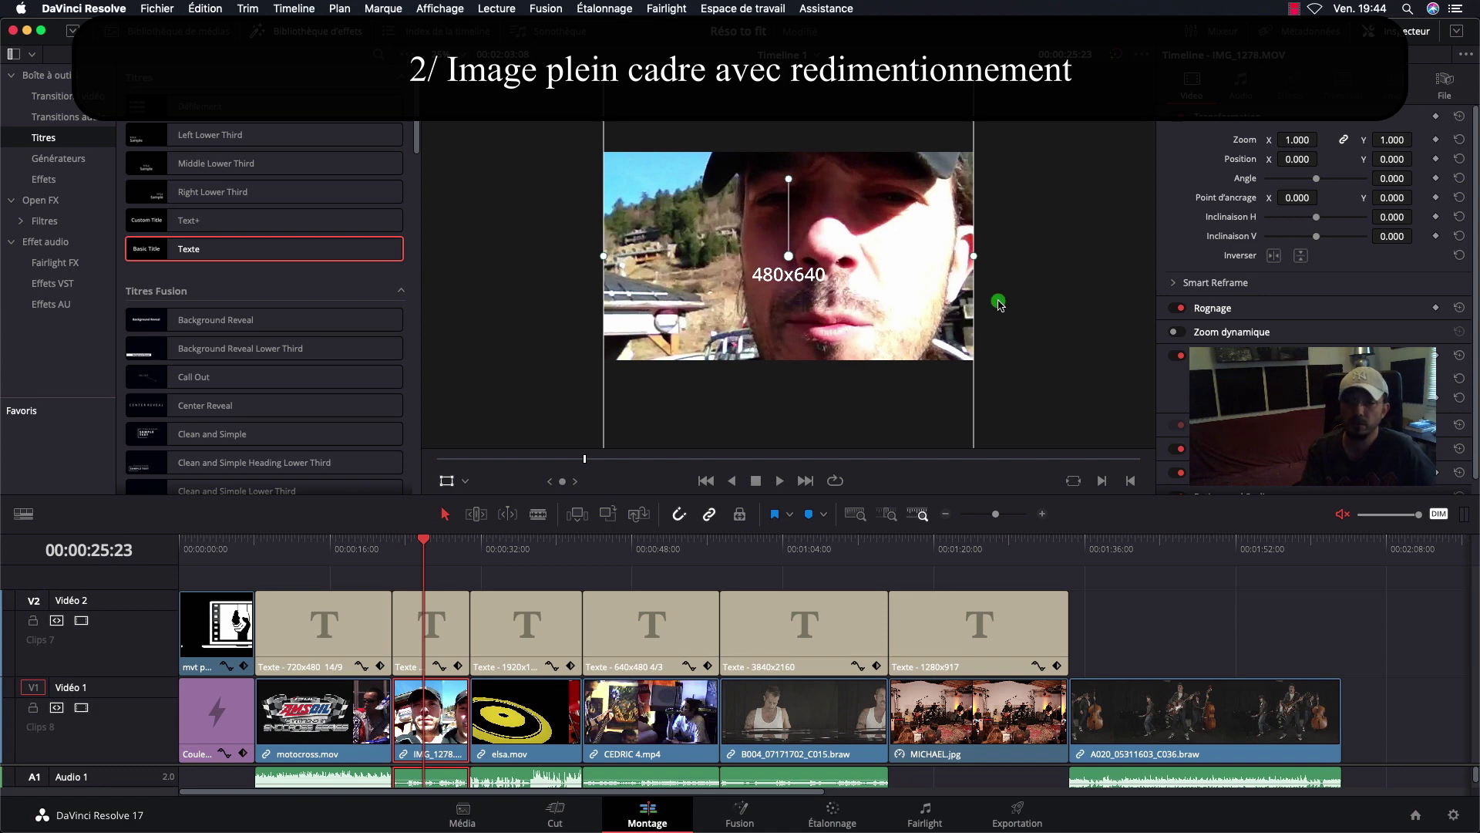
{"action": "mouse_move", "coordinate": [423, 540]}
{"action": "left_mouse_down"}
{"action": "mouse_move", "coordinate": [352, 540]}
{"action": "mouse_move", "coordinate": [541, 557]}
{"action": "left_mouse_up"}
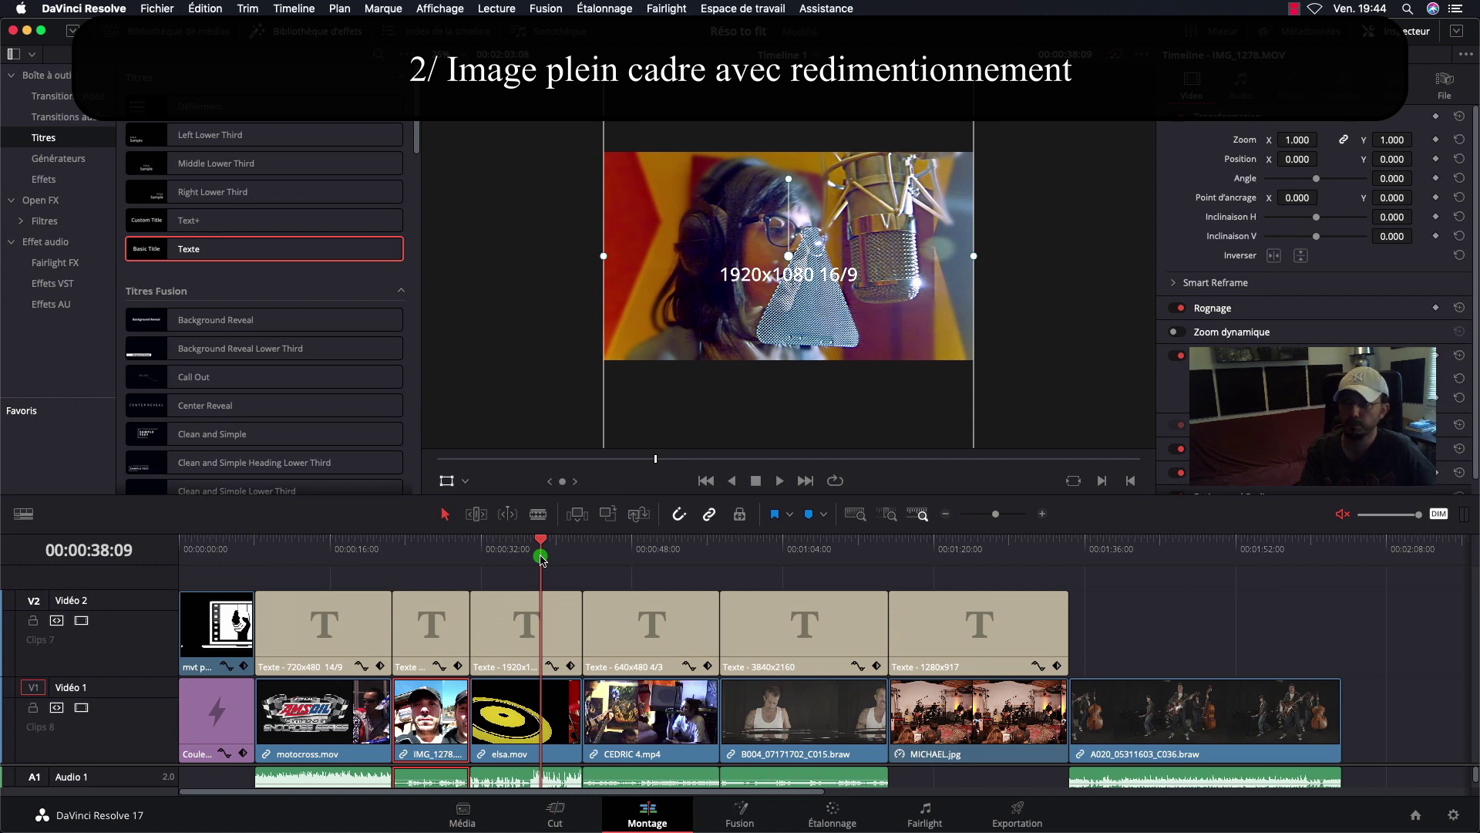
{"action": "left_click", "coordinate": [494, 717]}
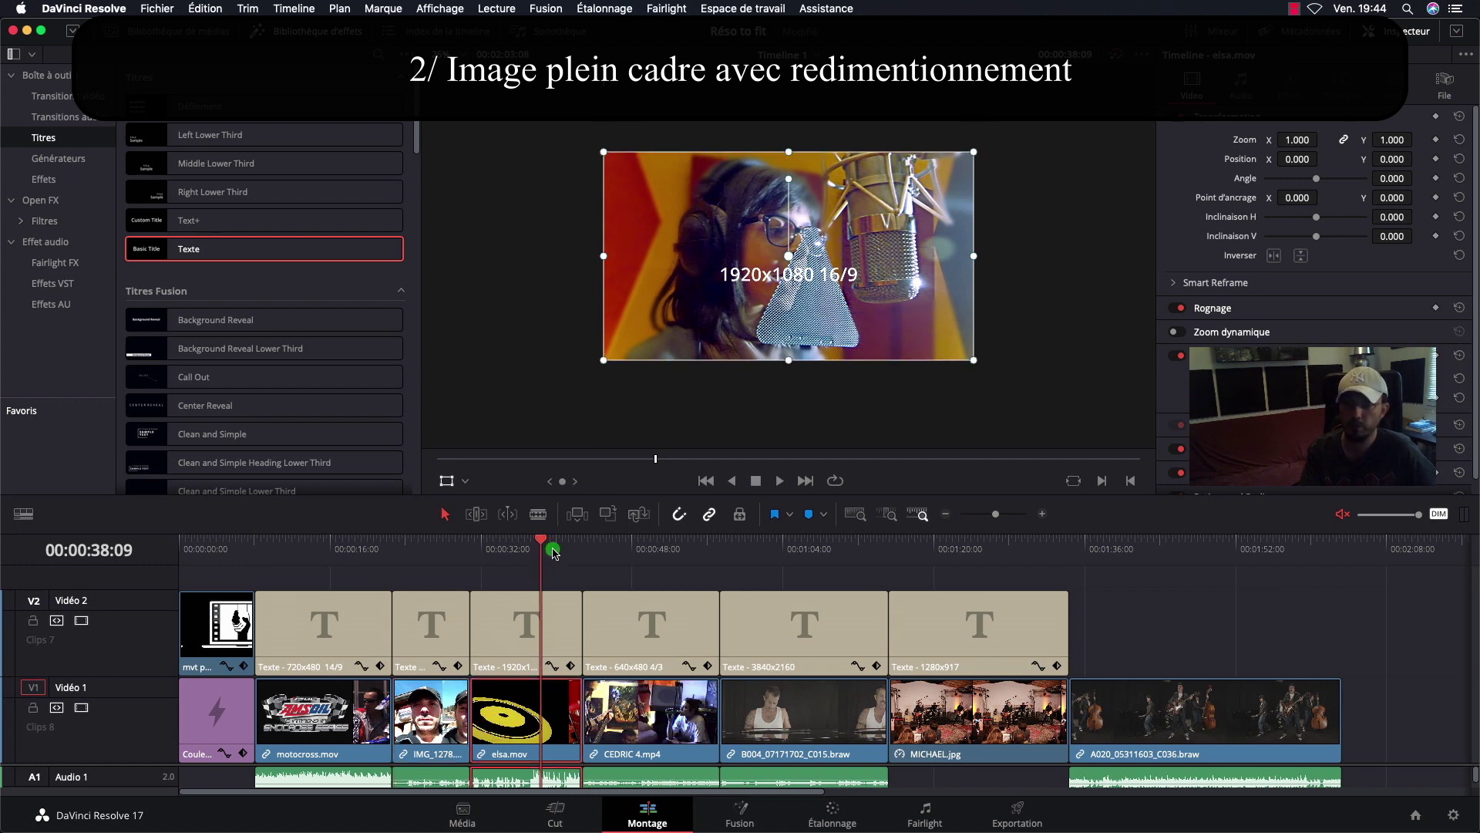
Step: Move the CEDRIC 4.mp4 image off centre, undo back to position 0, then preview the 3840x2160 clip
{"action": "left_click_drag", "start_coordinate": [553, 551], "coordinate": [635, 549]}
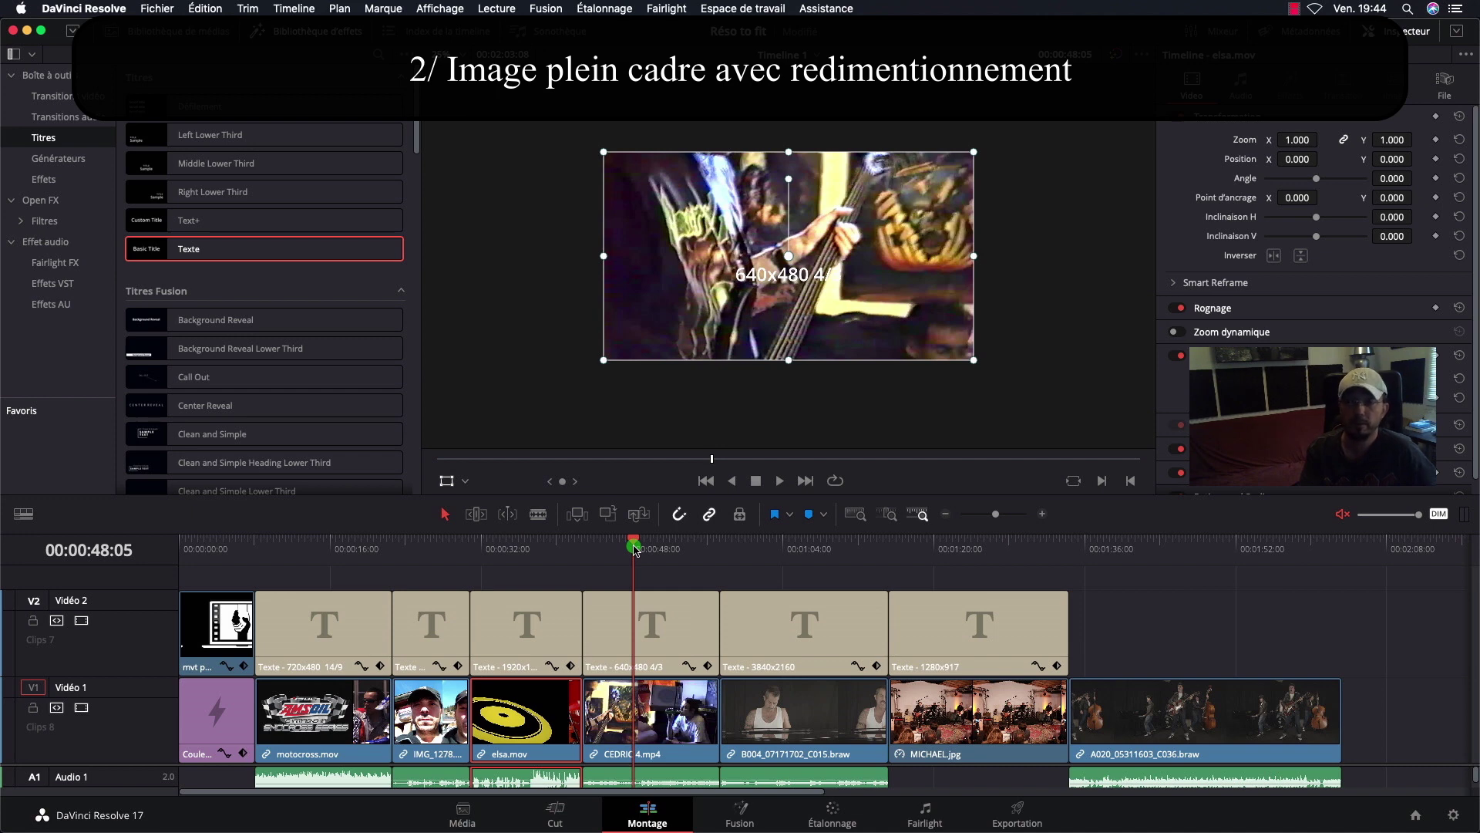
{"action": "left_click", "coordinate": [614, 701]}
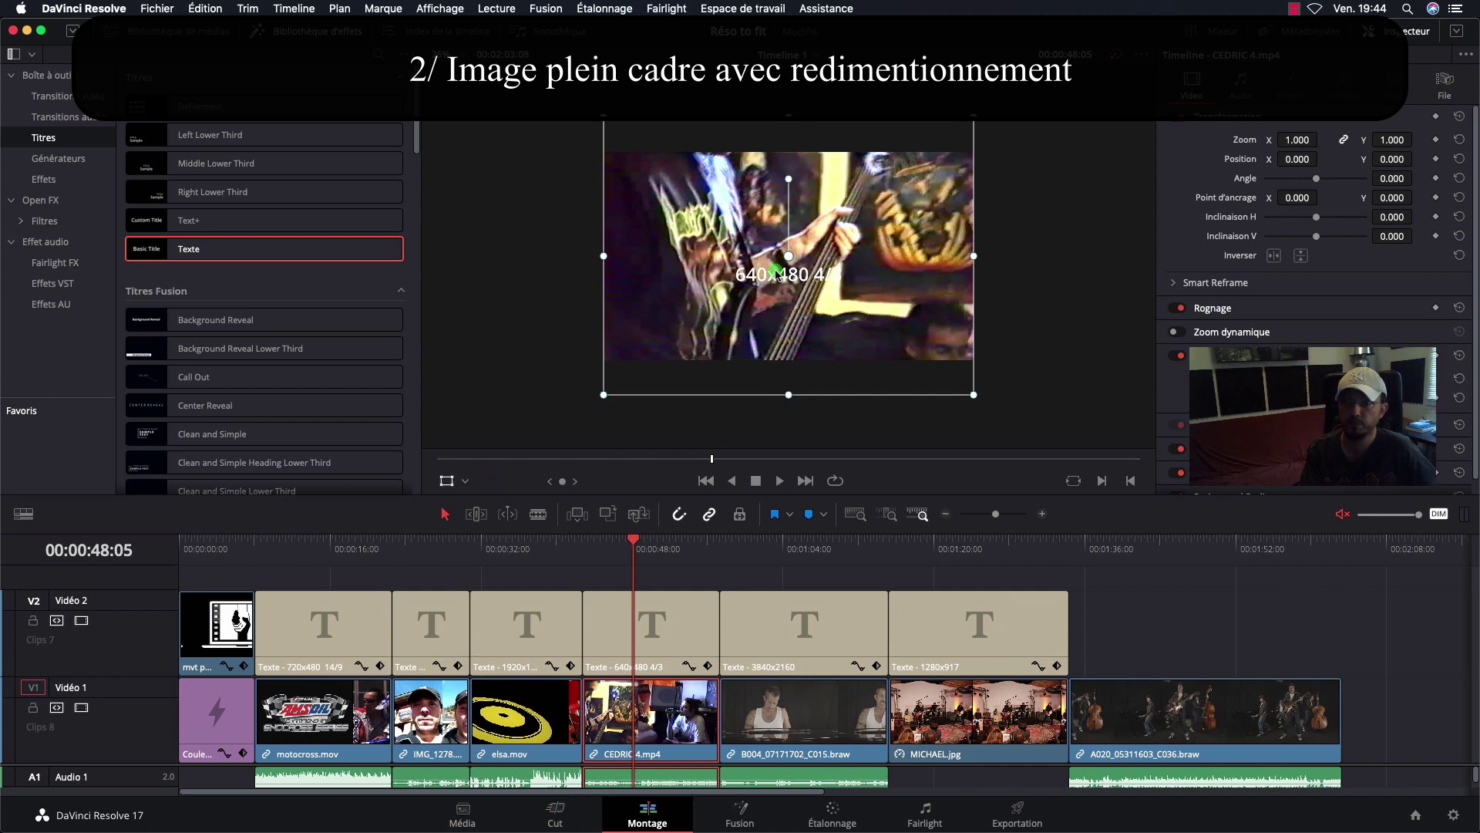
{"action": "left_click_drag", "start_coordinate": [746, 270], "coordinate": [748, 295]}
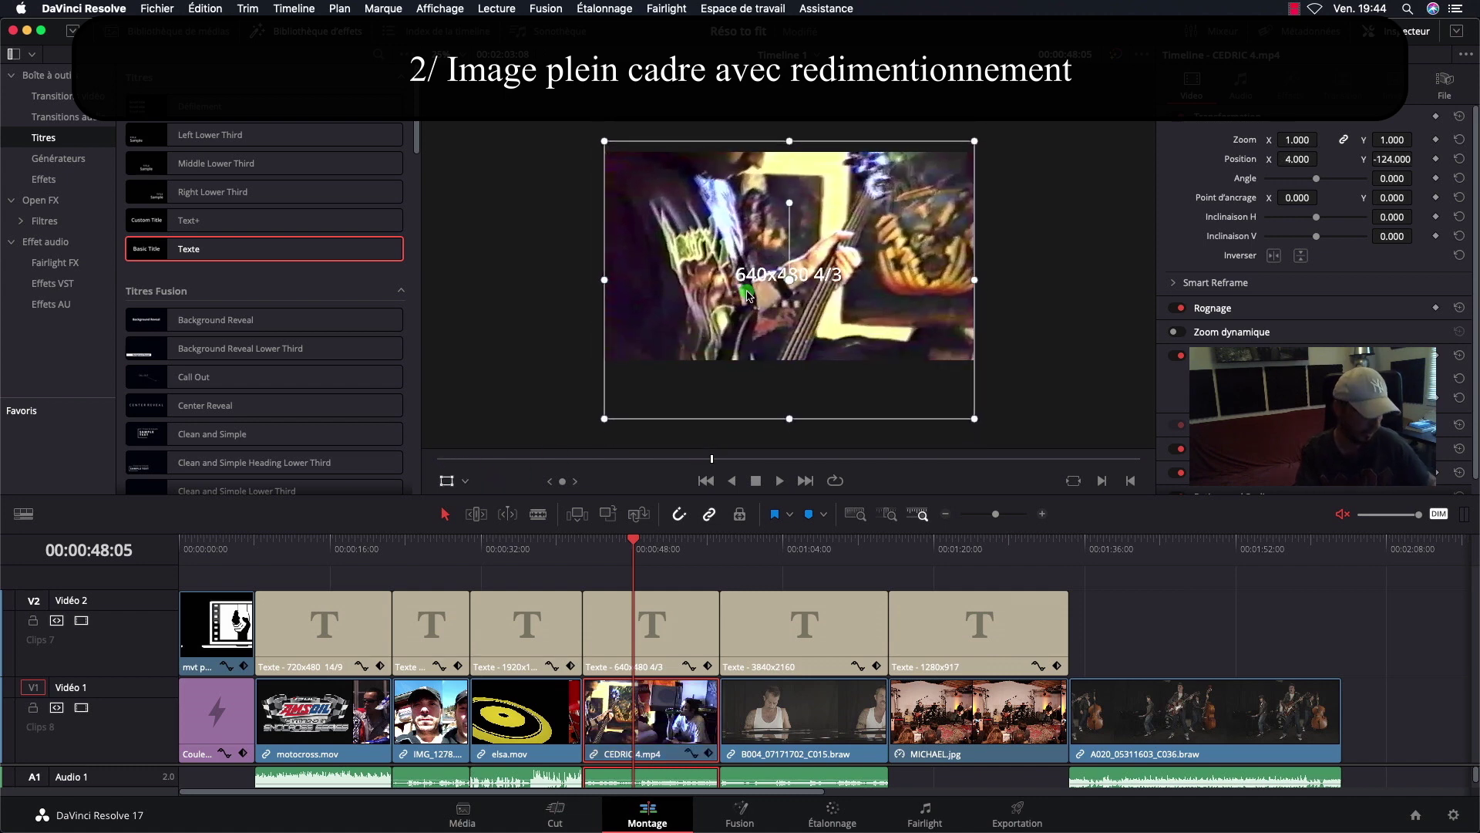
{"action": "key", "text": "super+z"}
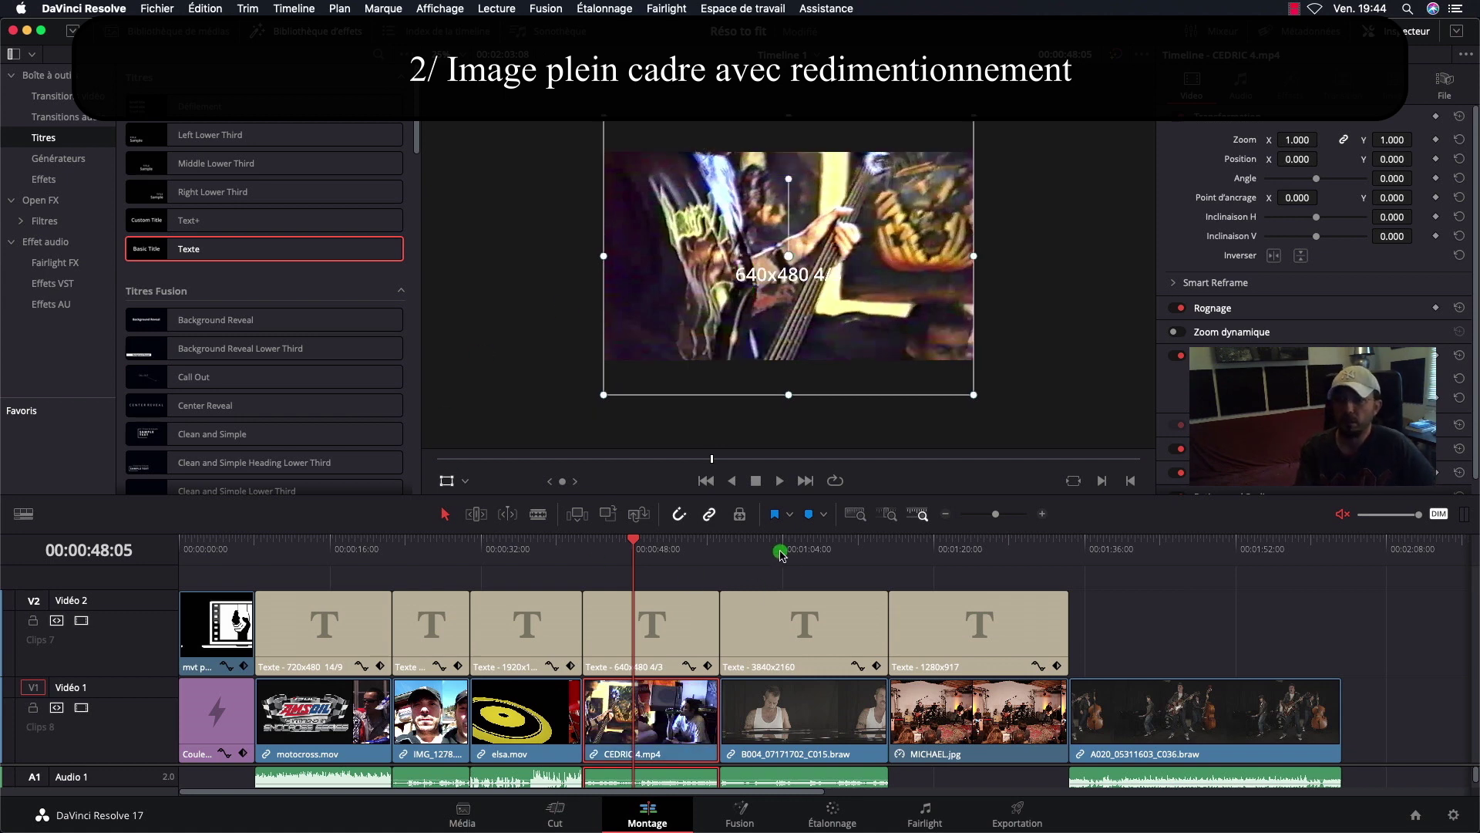
{"action": "left_click", "coordinate": [780, 549]}
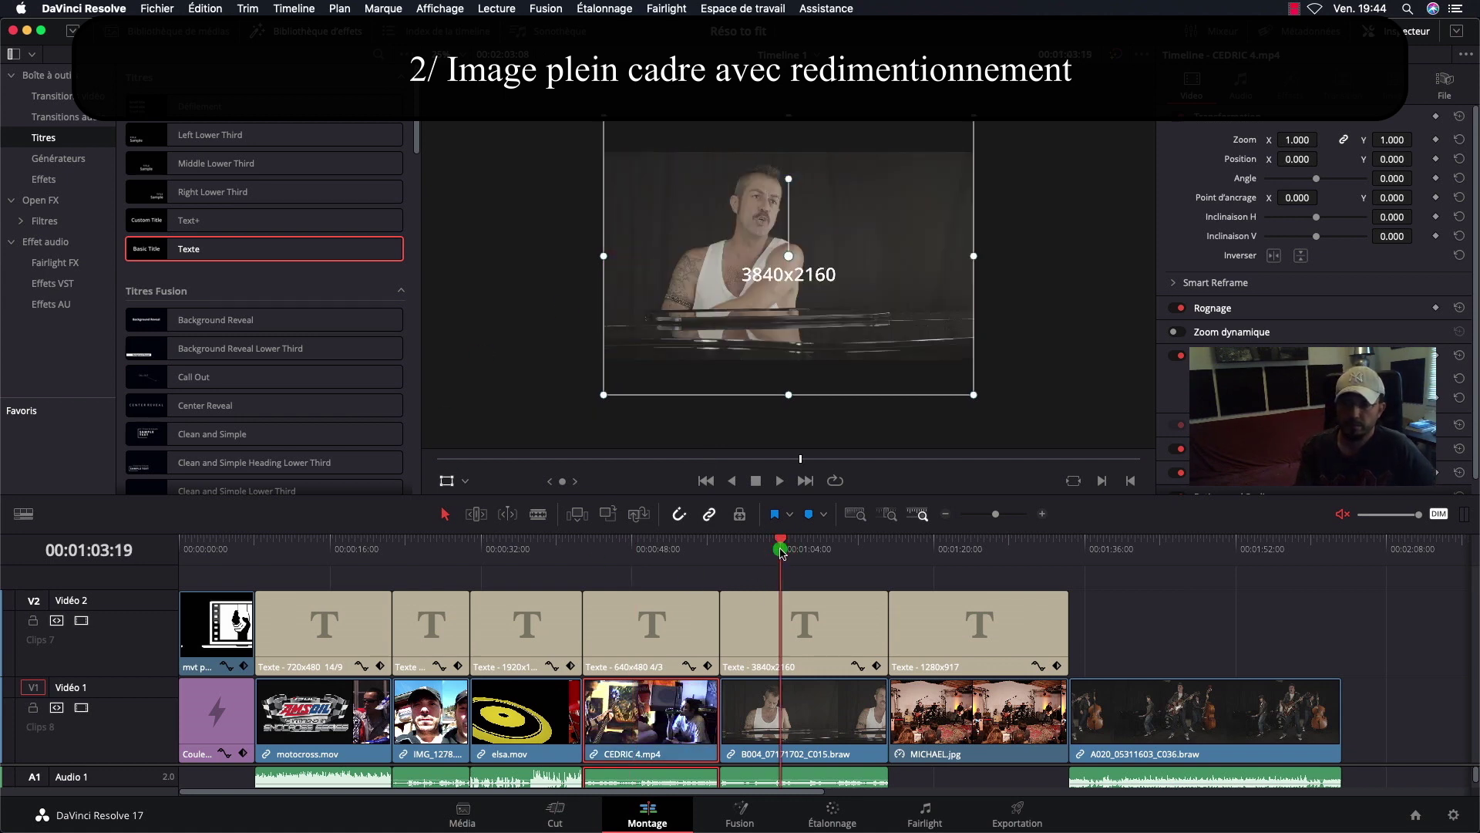
Step: Select the B004 clip and put the playhead on the band clip at 01:48:08
{"action": "left_click", "coordinate": [768, 708]}
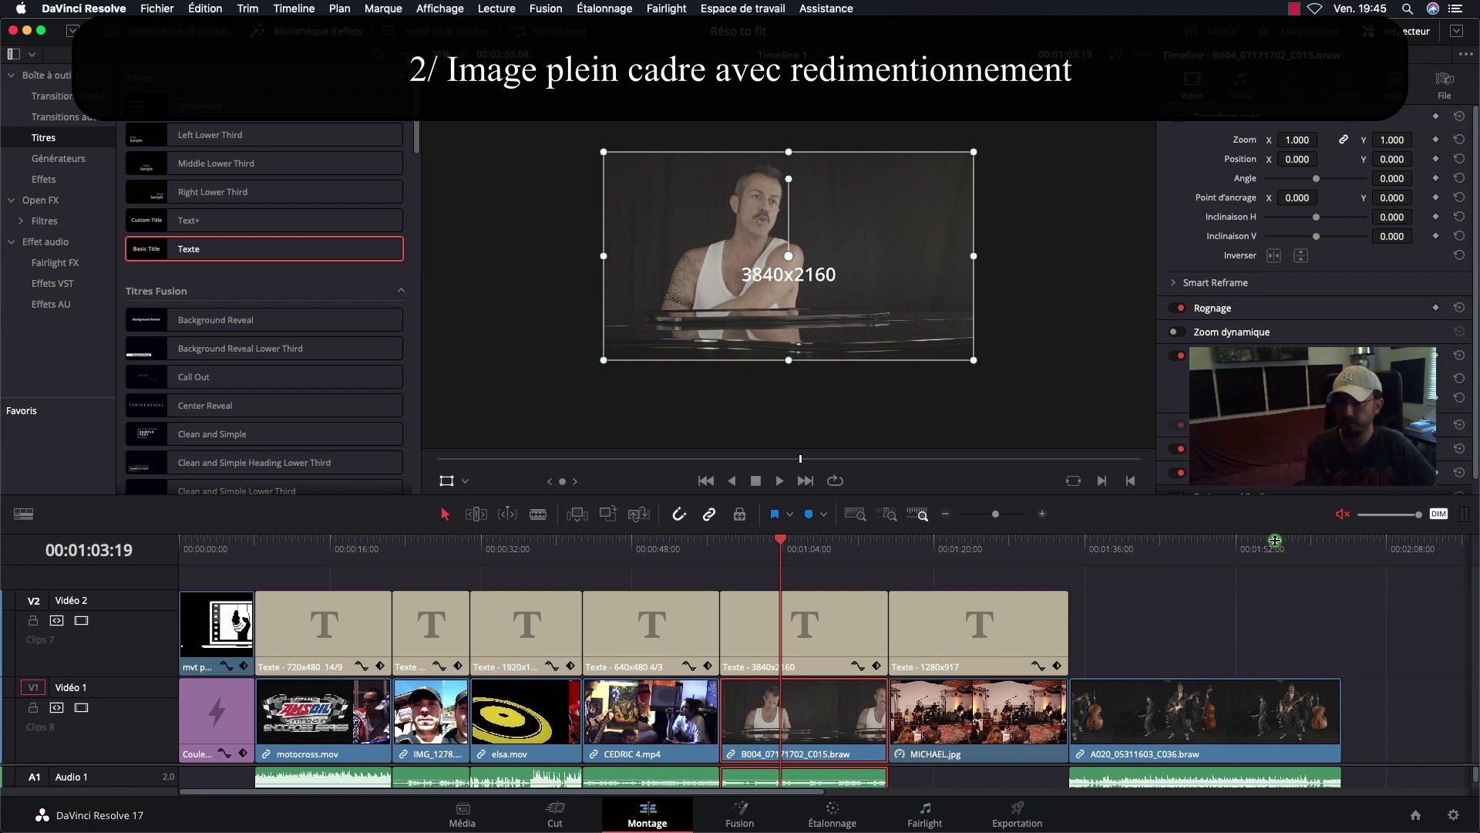
{"action": "left_click", "coordinate": [1201, 542]}
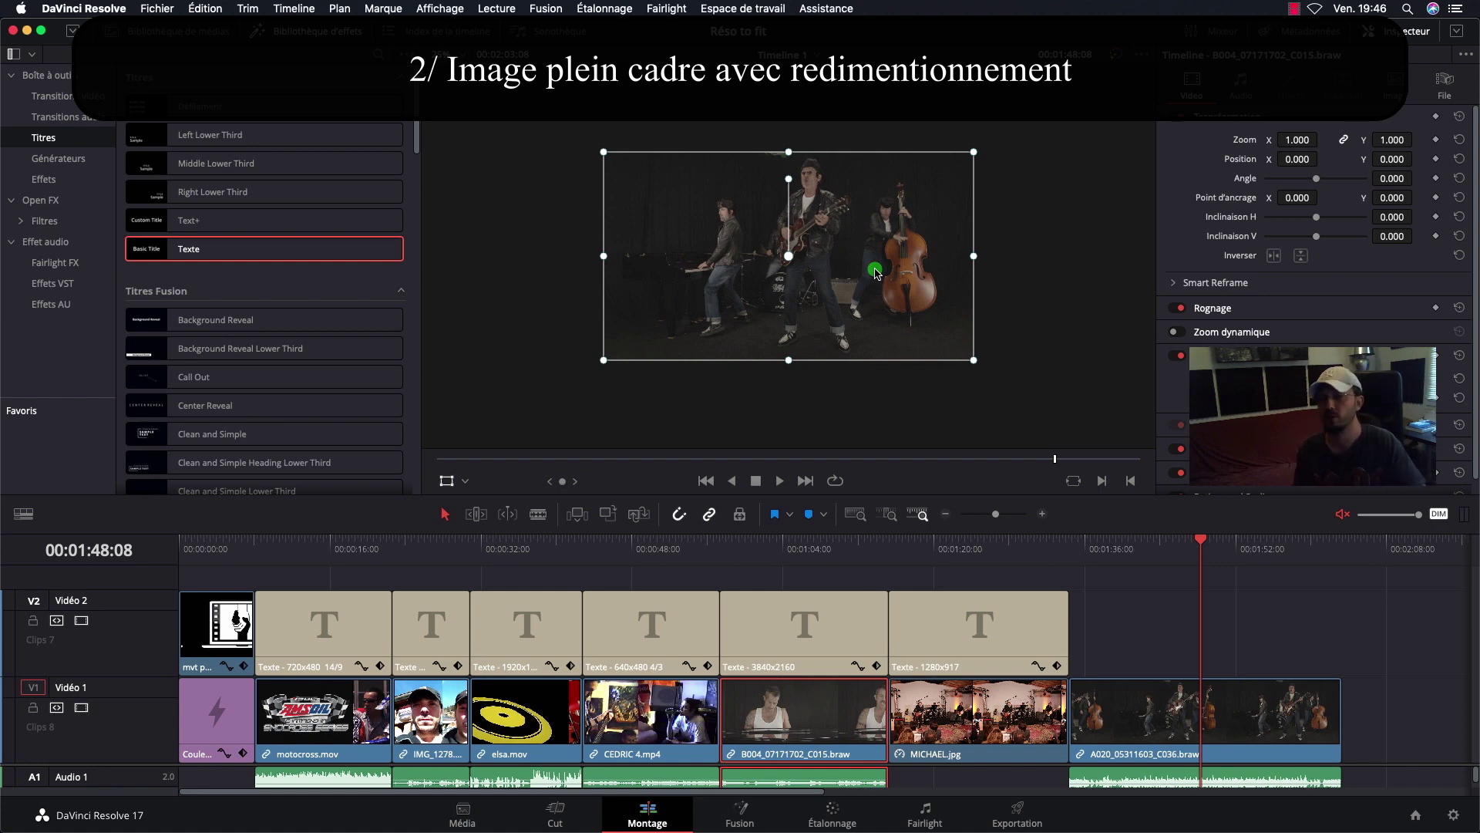
Step: Play the band clip in the full-screen Cinema Viewer, then return to the Edit page
{"action": "key", "text": "super+f"}
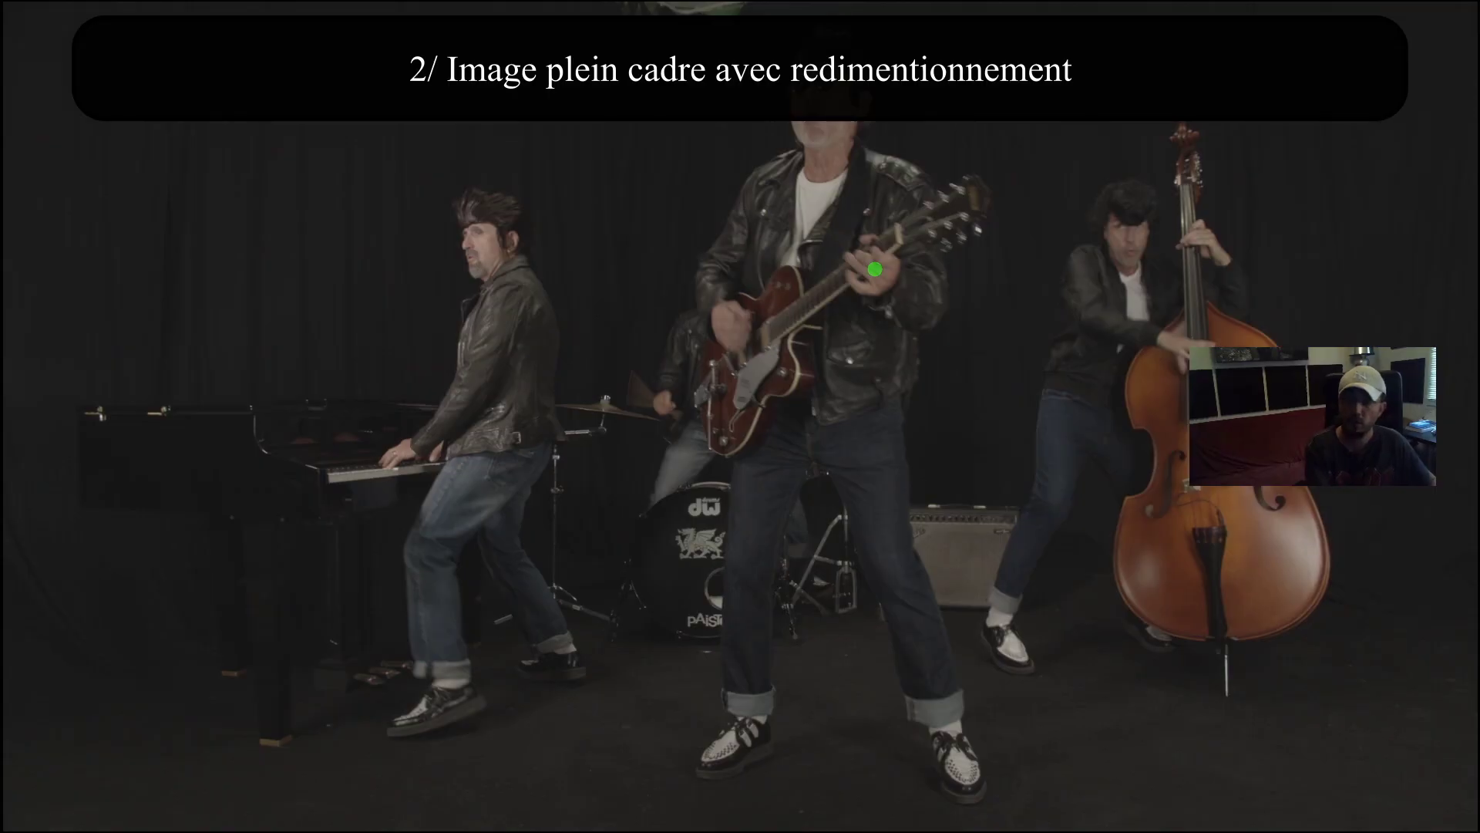
{"action": "mouse_move", "coordinate": [874, 269]}
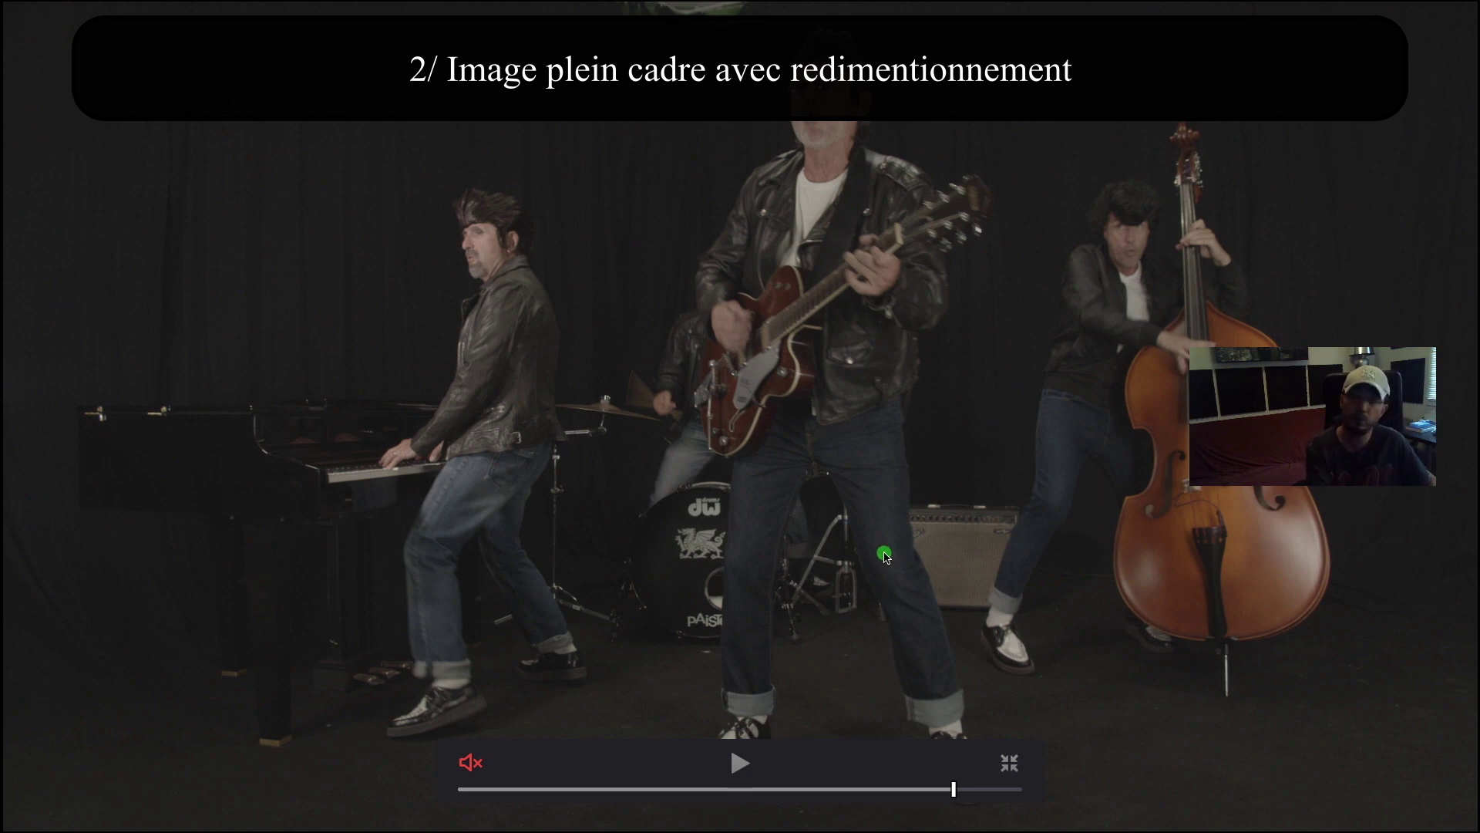
{"action": "key", "text": "Escape"}
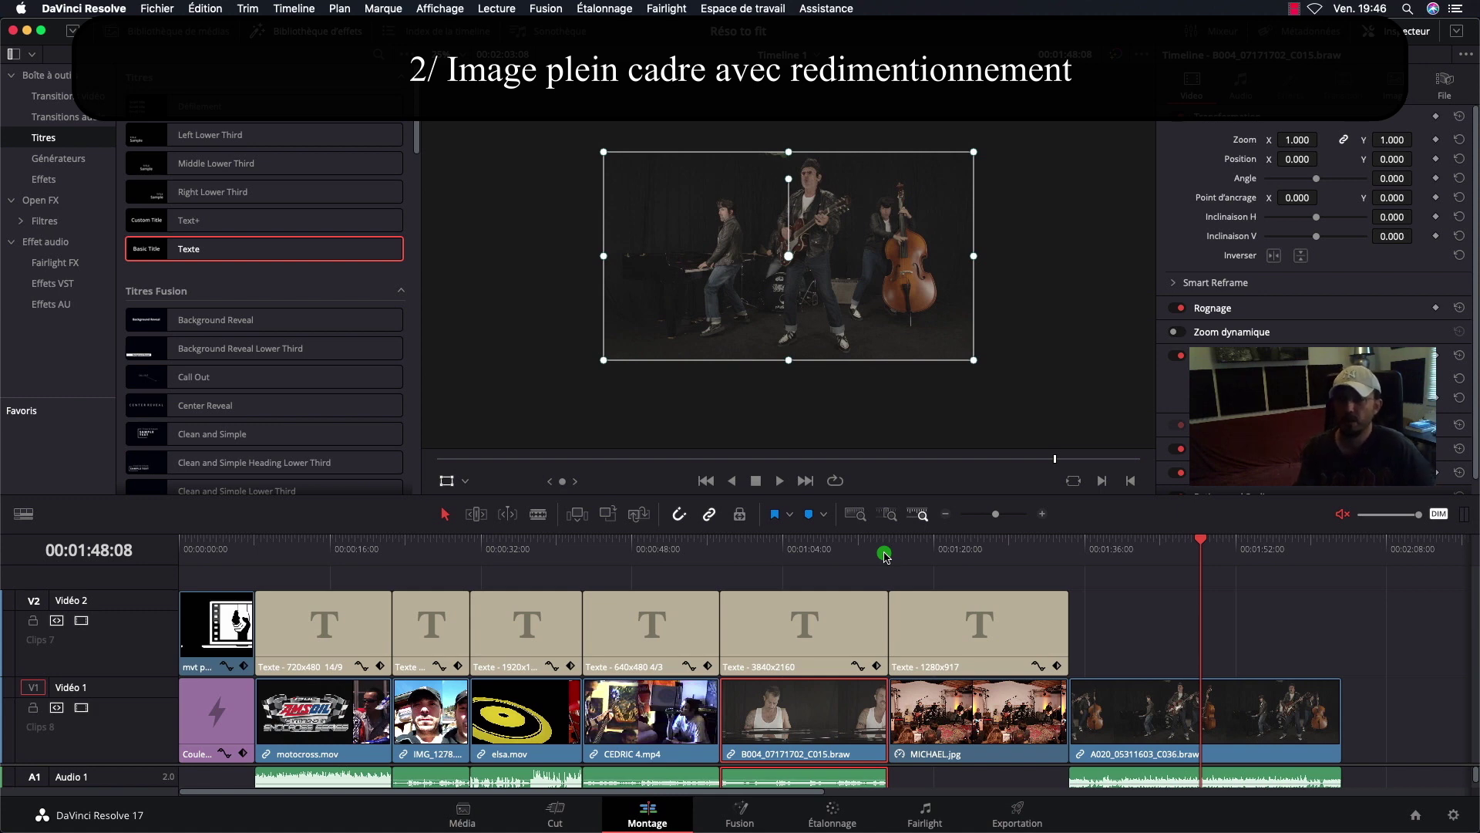
Step: Shrink and raise the MICHAEL.jpg image, undo it back to zoom 1.000 and position 0, then scrub to motocross
{"action": "left_click", "coordinate": [985, 557]}
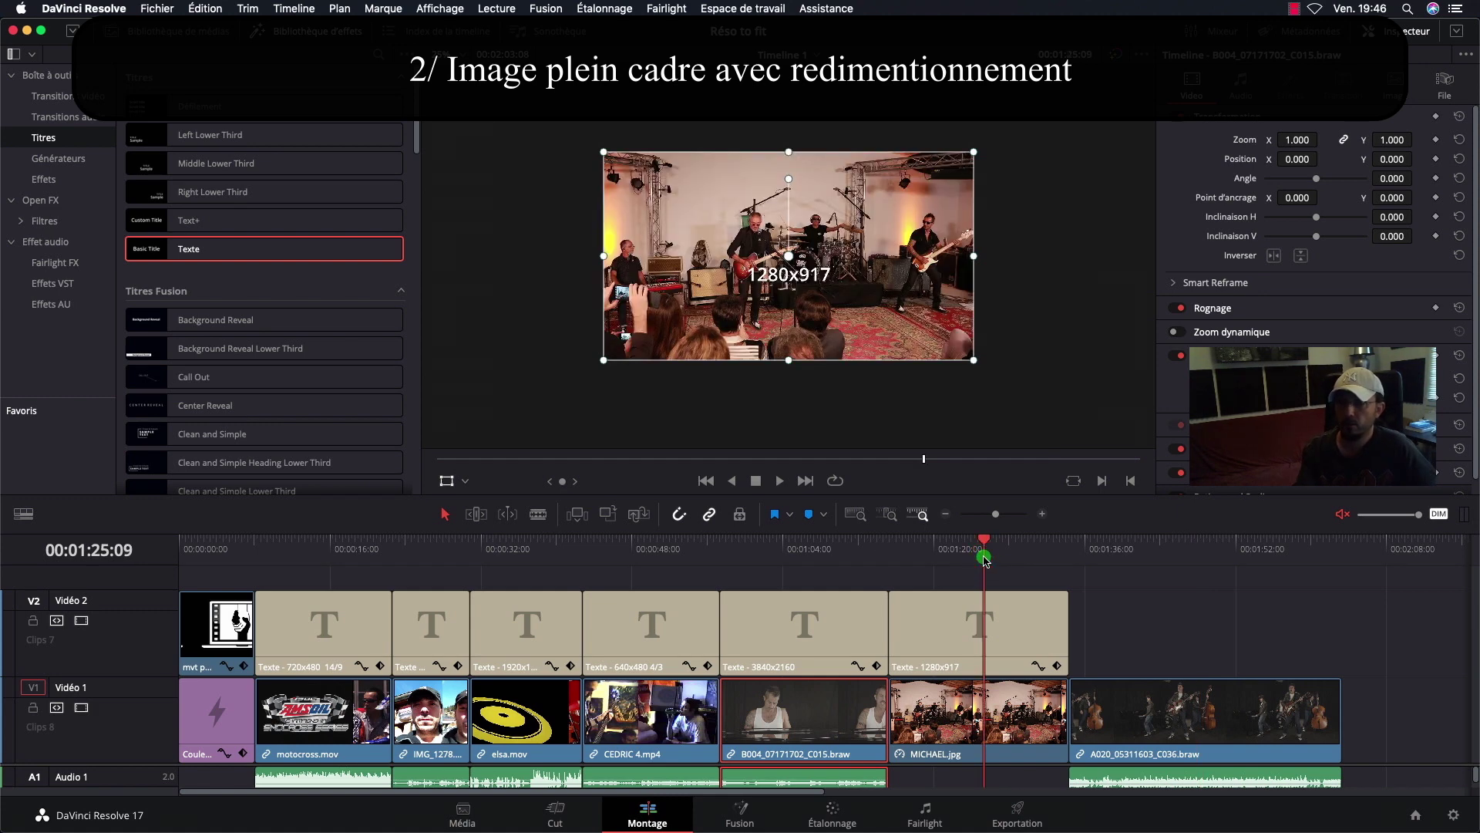
{"action": "left_click", "coordinate": [951, 721]}
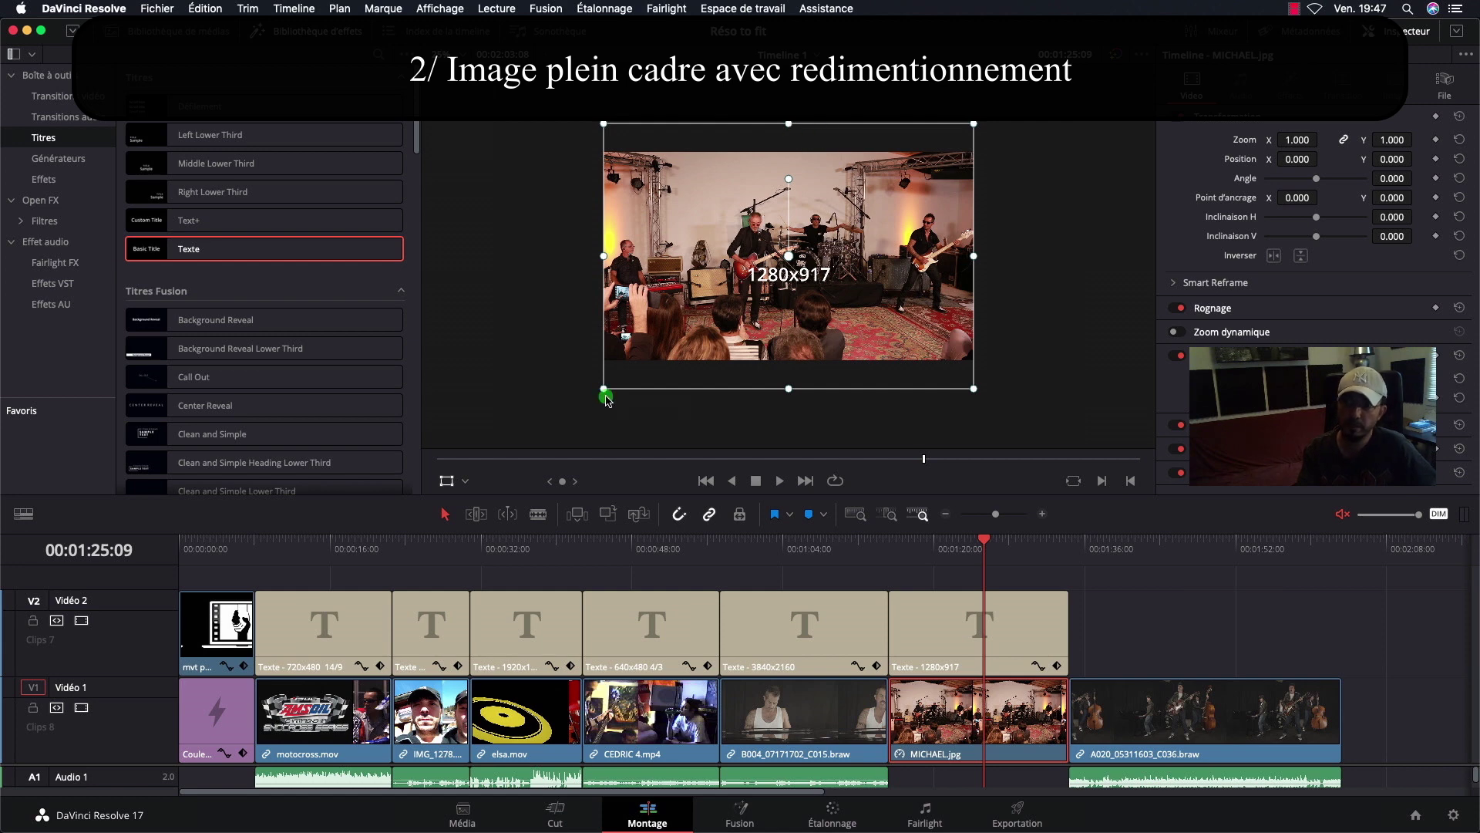
{"action": "mouse_move", "coordinate": [605, 390]}
{"action": "left_mouse_down"}
{"action": "mouse_move", "coordinate": [638, 345]}
{"action": "mouse_move", "coordinate": [570, 392]}
{"action": "left_mouse_up"}
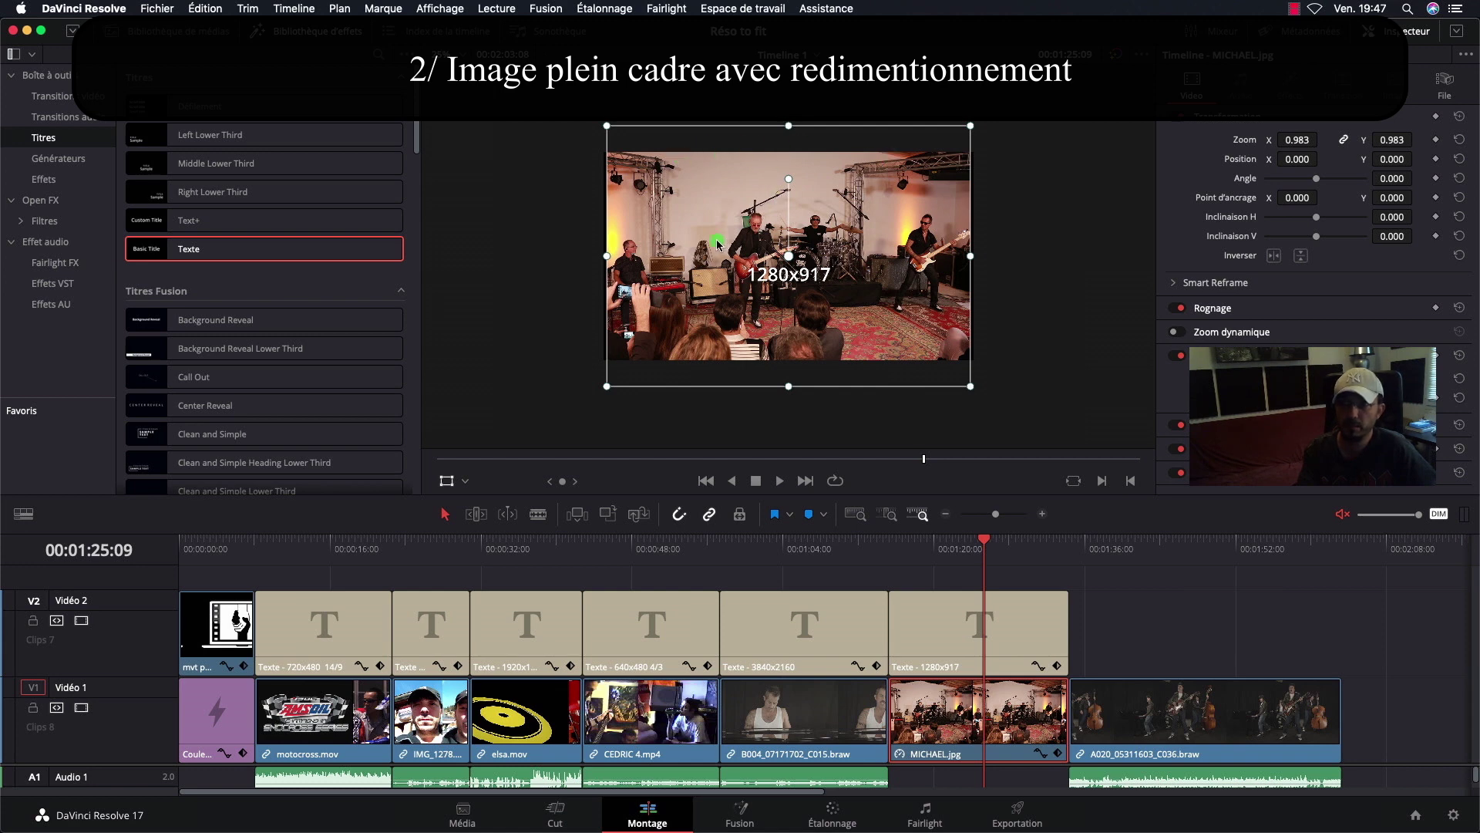
{"action": "left_click_drag", "start_coordinate": [730, 296], "coordinate": [730, 276]}
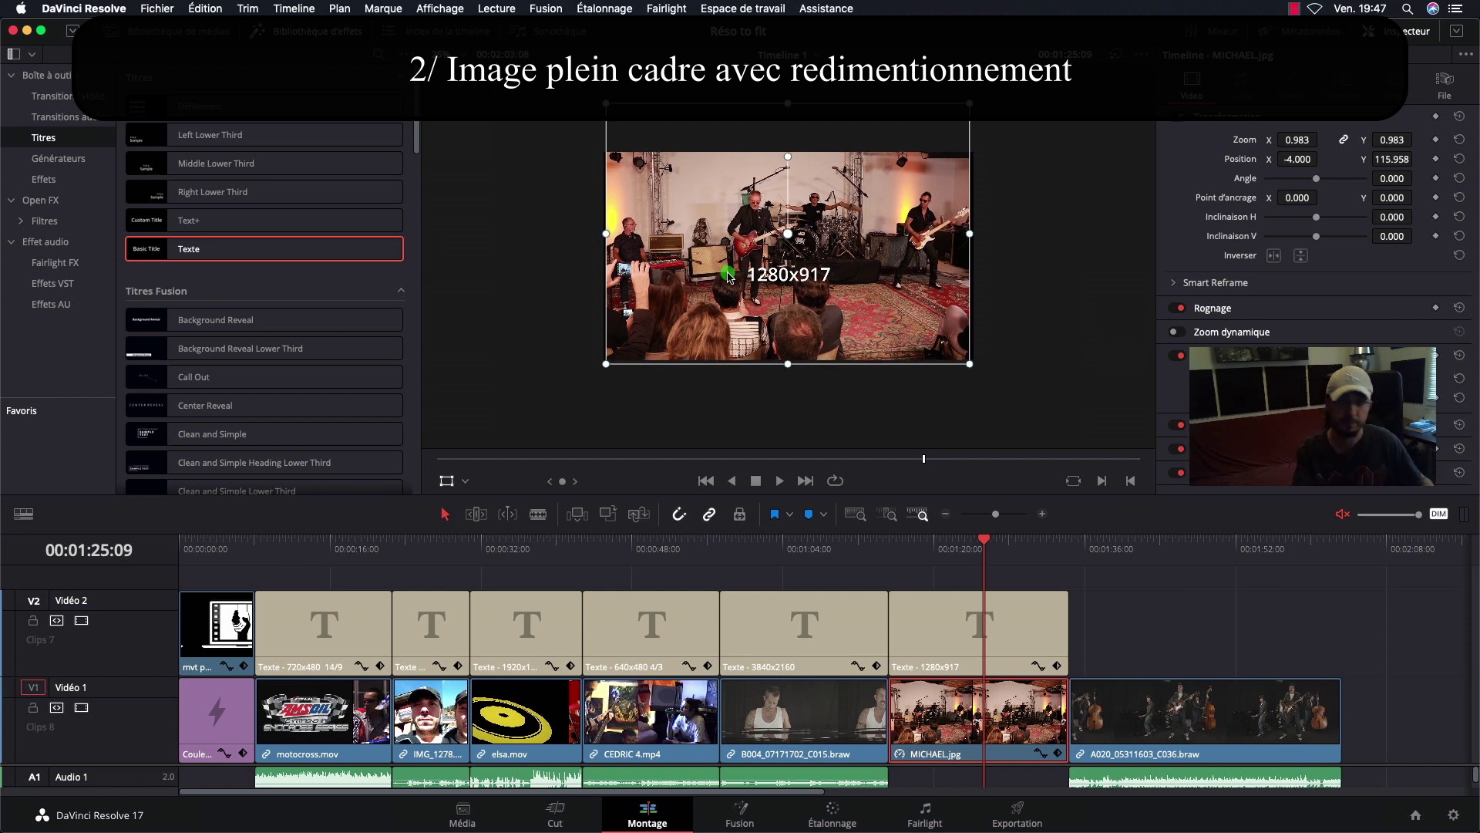
{"action": "key", "text": "super+z"}
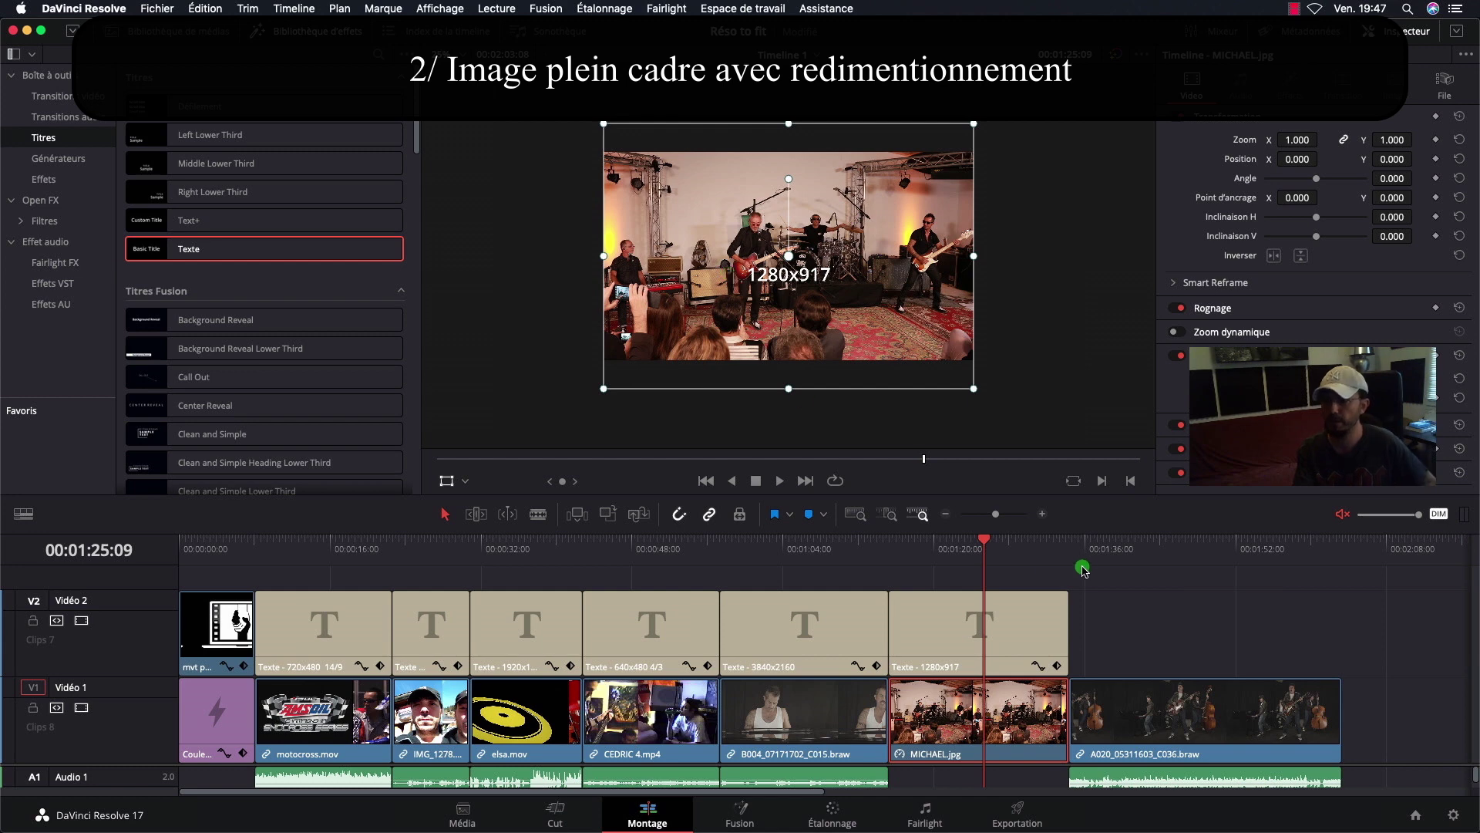
{"action": "left_click_drag", "start_coordinate": [991, 537], "coordinate": [334, 535]}
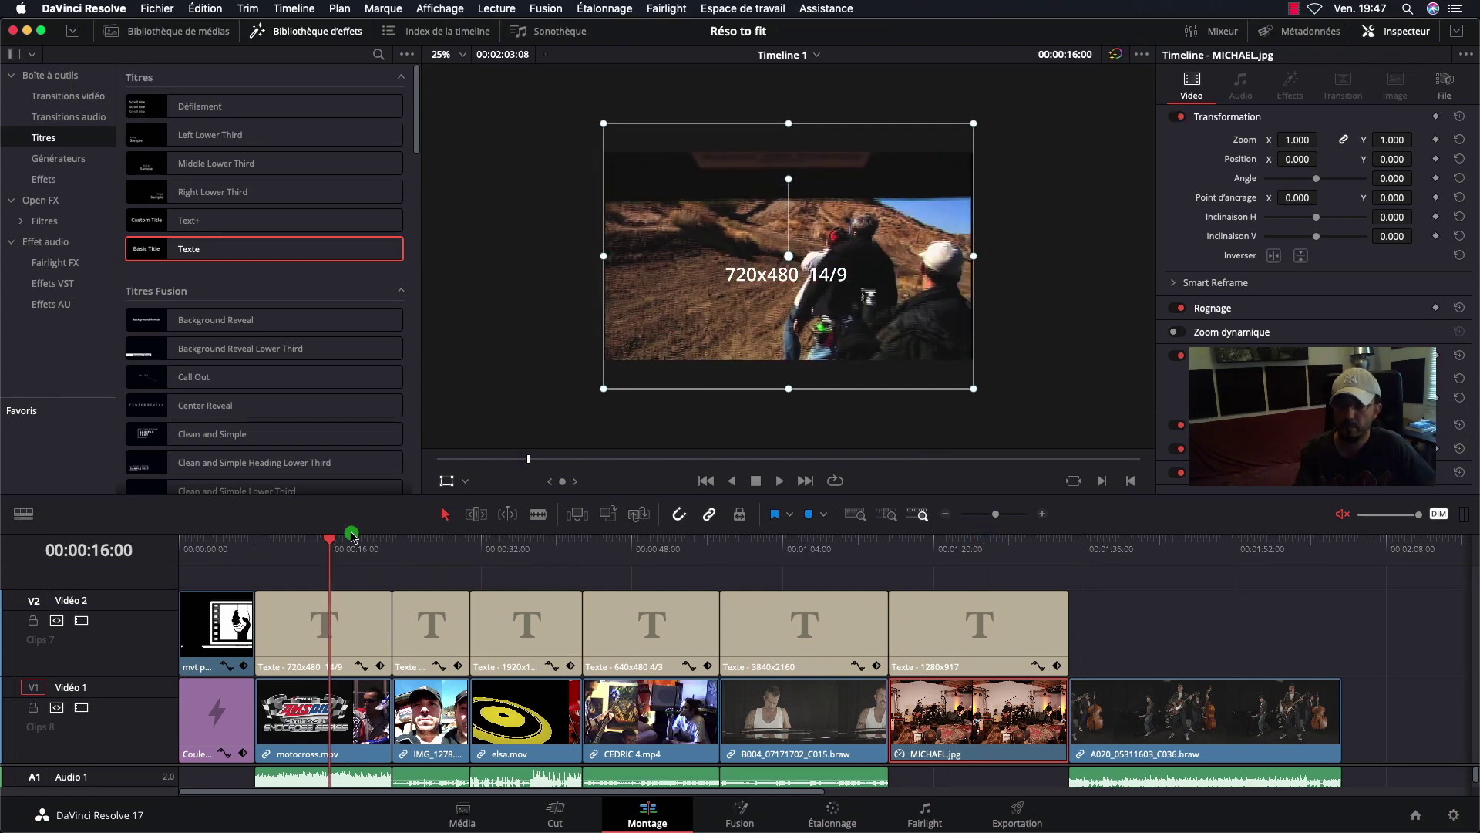
Step: Set Résolutions différentes to 'Déformer l'image avec mise à l'échelle' and save the project settings
{"action": "left_click", "coordinate": [1453, 814]}
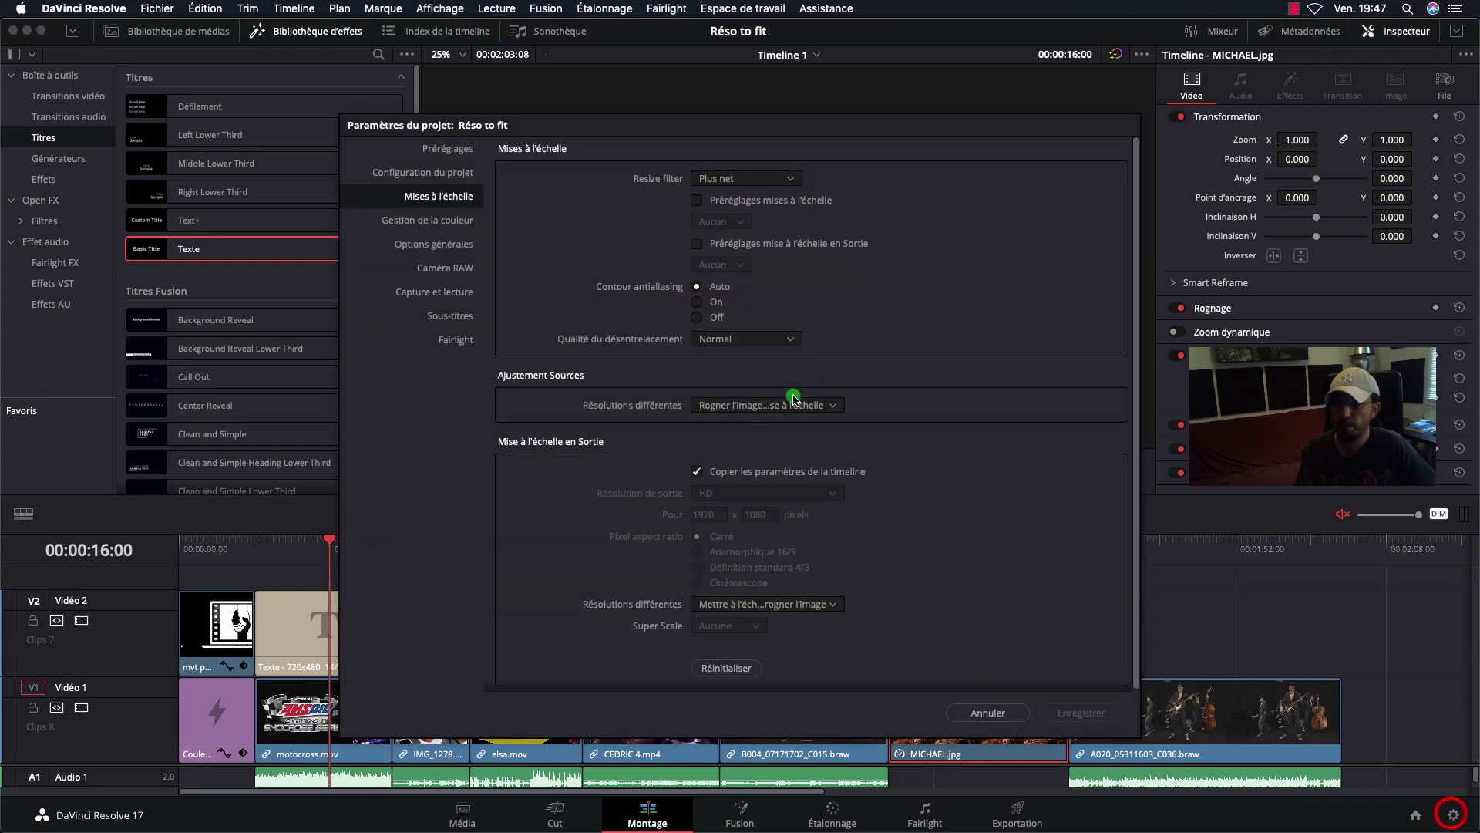
{"action": "left_click", "coordinate": [831, 404]}
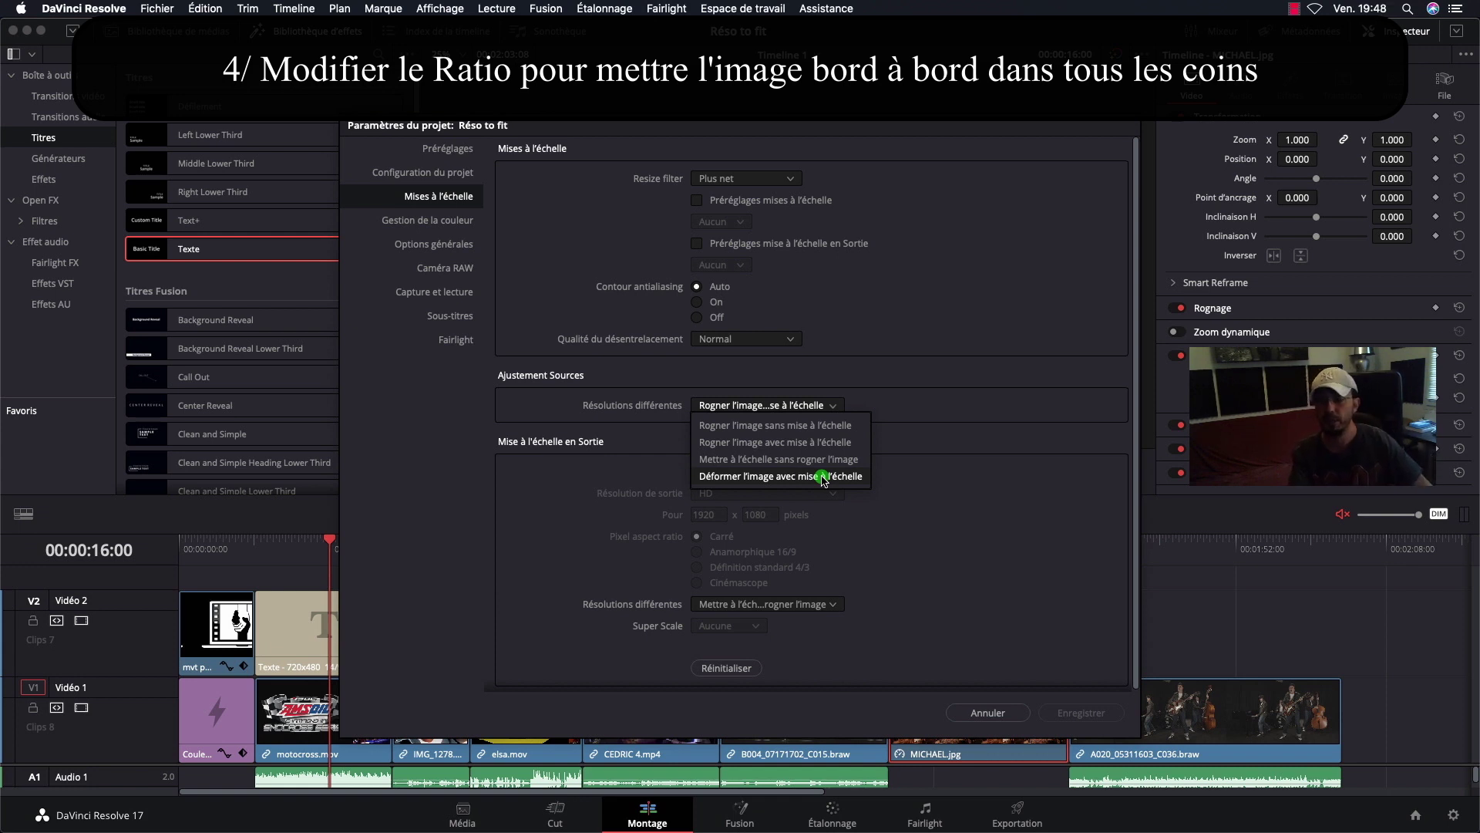
{"action": "left_click", "coordinate": [823, 478]}
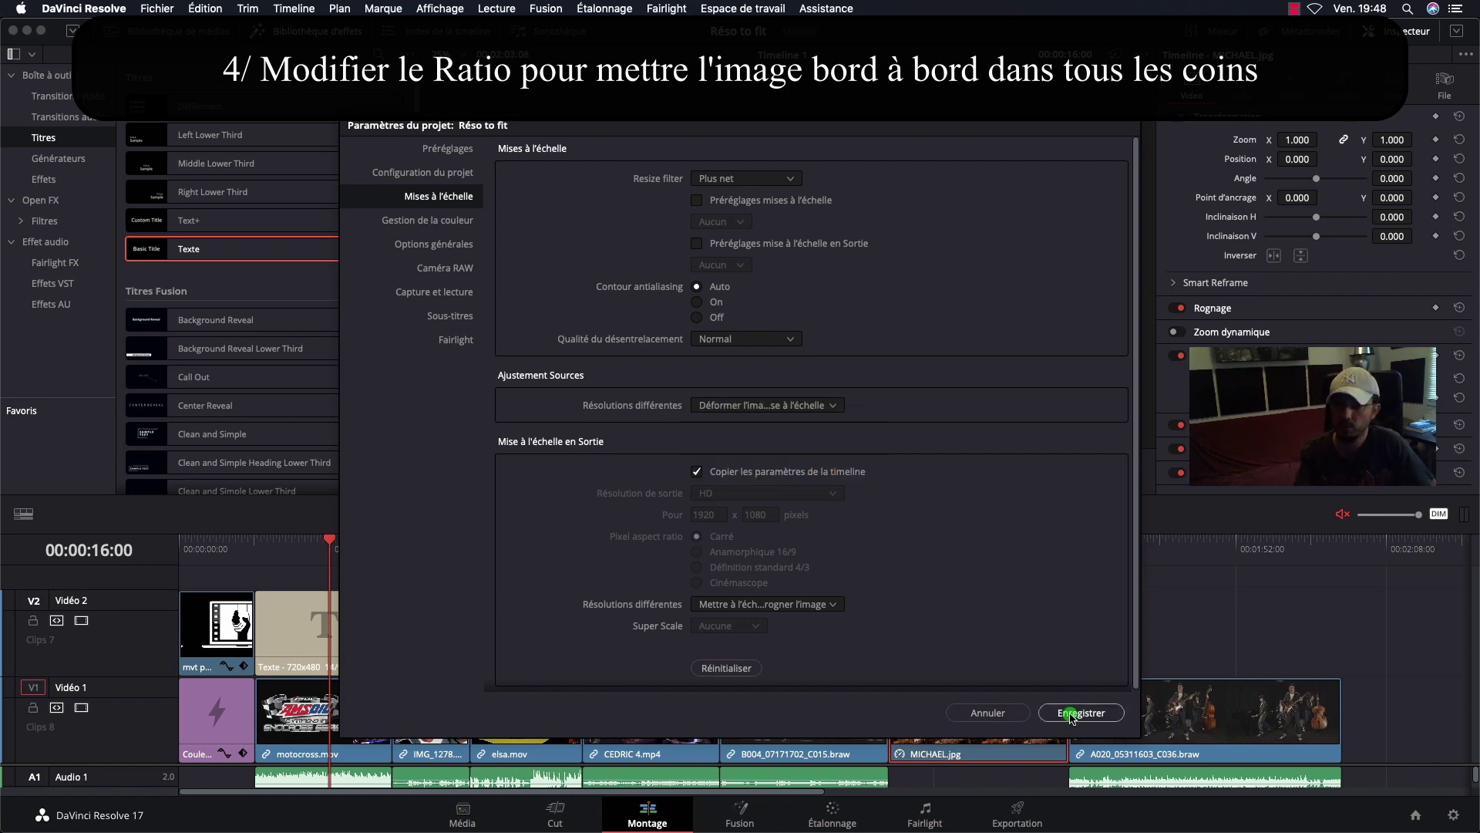
{"action": "left_click", "coordinate": [1071, 714]}
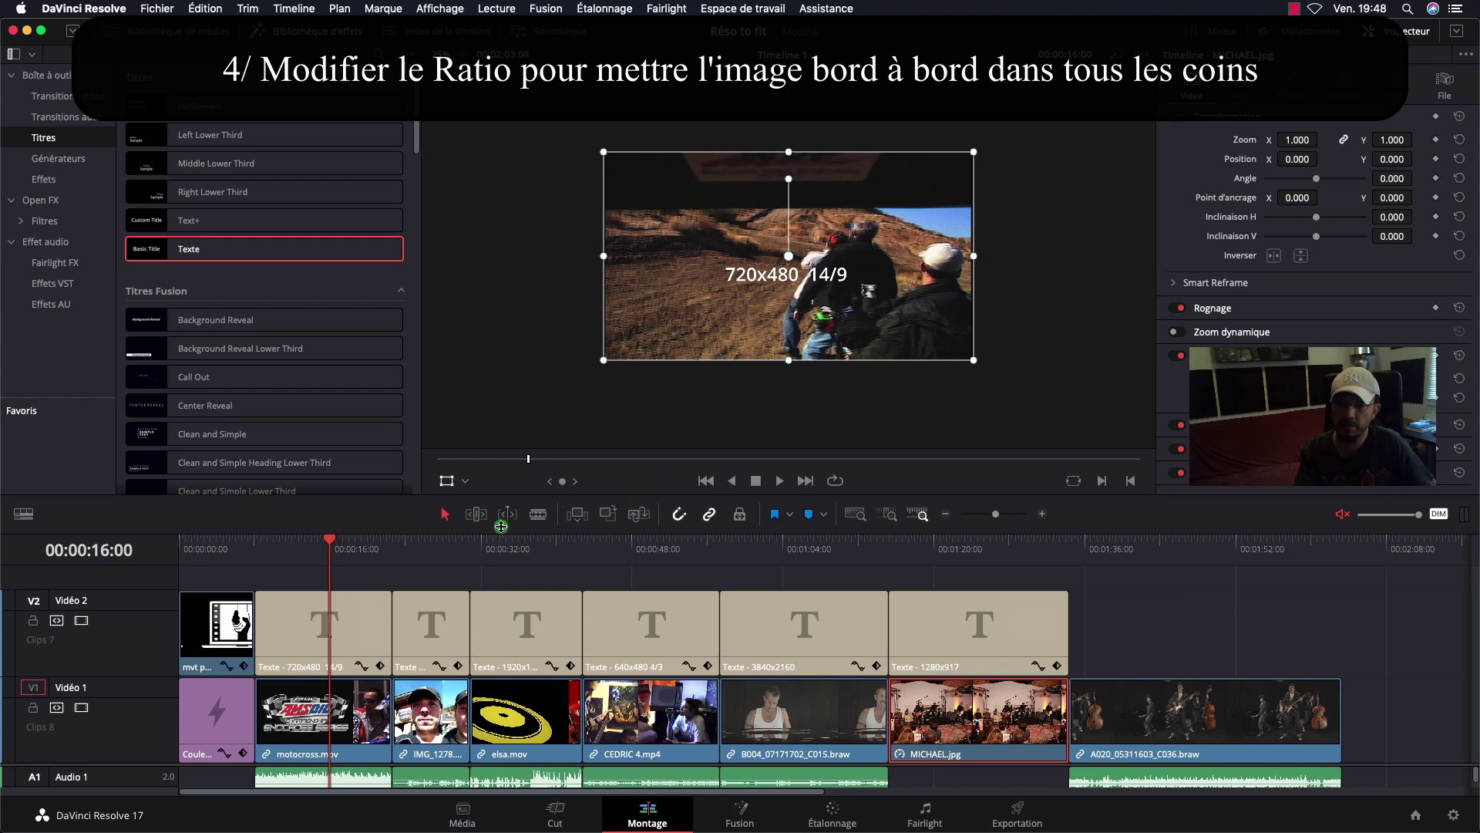
Step: Scrub through the stretched motocross.mov and IMG_1278 clips into the 1920x1080 elsa.mov clip
{"action": "left_click", "coordinate": [306, 709]}
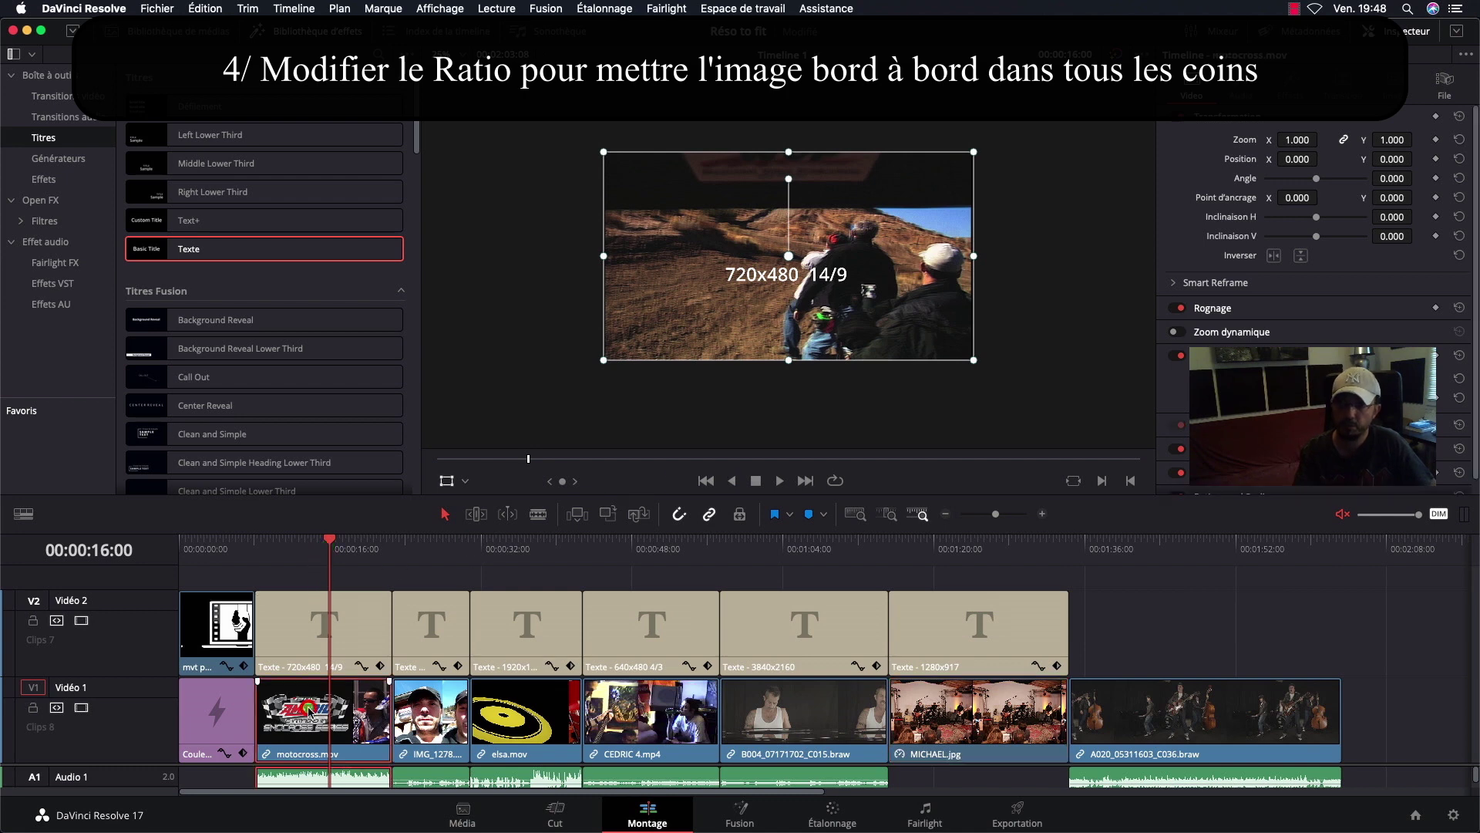
{"action": "mouse_move", "coordinate": [328, 542]}
{"action": "left_mouse_down"}
{"action": "mouse_move", "coordinate": [347, 539]}
{"action": "mouse_move", "coordinate": [285, 537]}
{"action": "mouse_move", "coordinate": [298, 538]}
{"action": "left_mouse_up"}
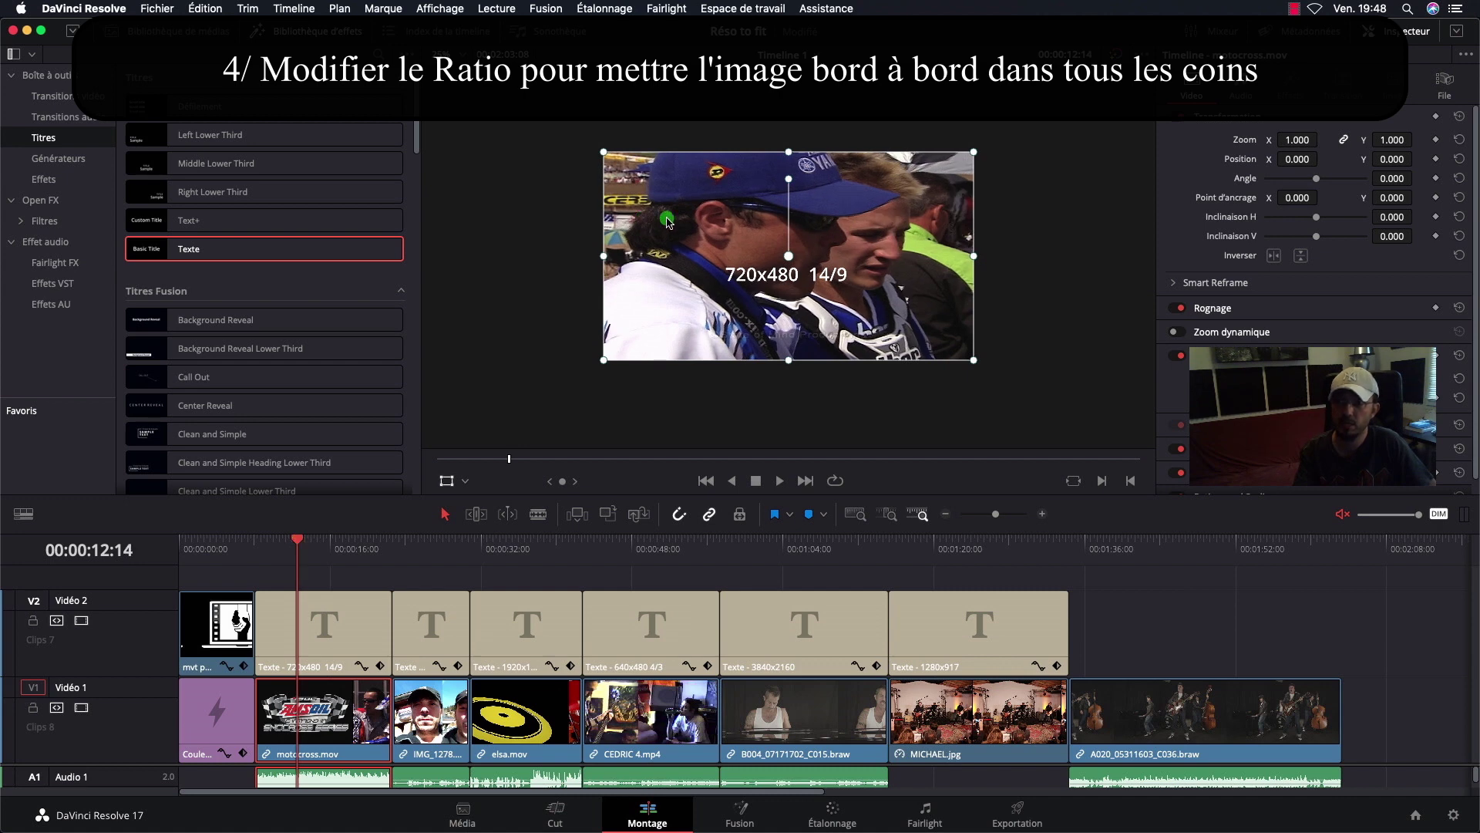
{"action": "left_click", "coordinate": [301, 539]}
{"action": "left_click_drag", "start_coordinate": [301, 539], "coordinate": [357, 547]}
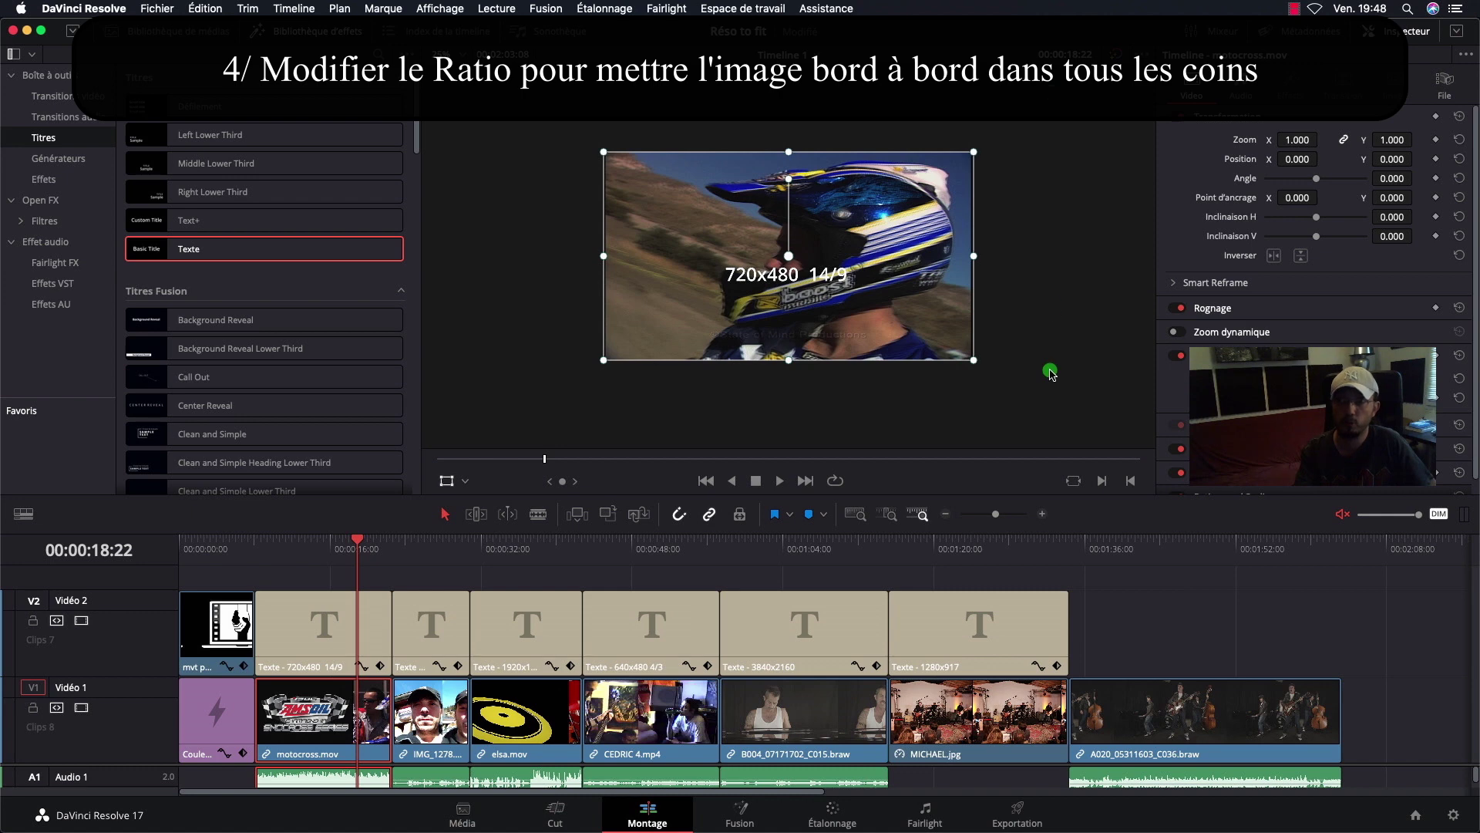
{"action": "left_click_drag", "start_coordinate": [354, 537], "coordinate": [413, 539]}
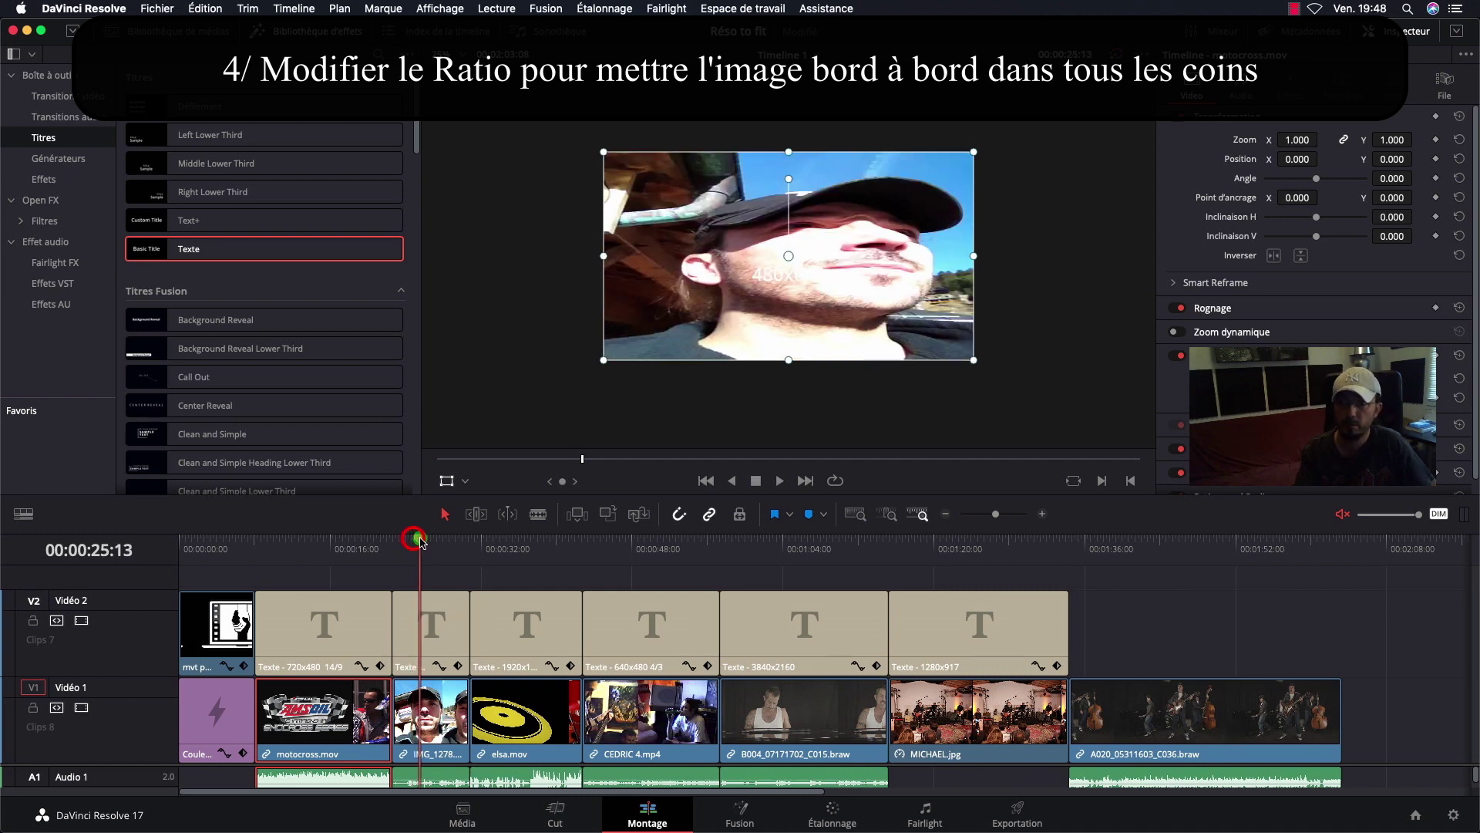
{"action": "left_click_drag", "start_coordinate": [413, 540], "coordinate": [502, 547]}
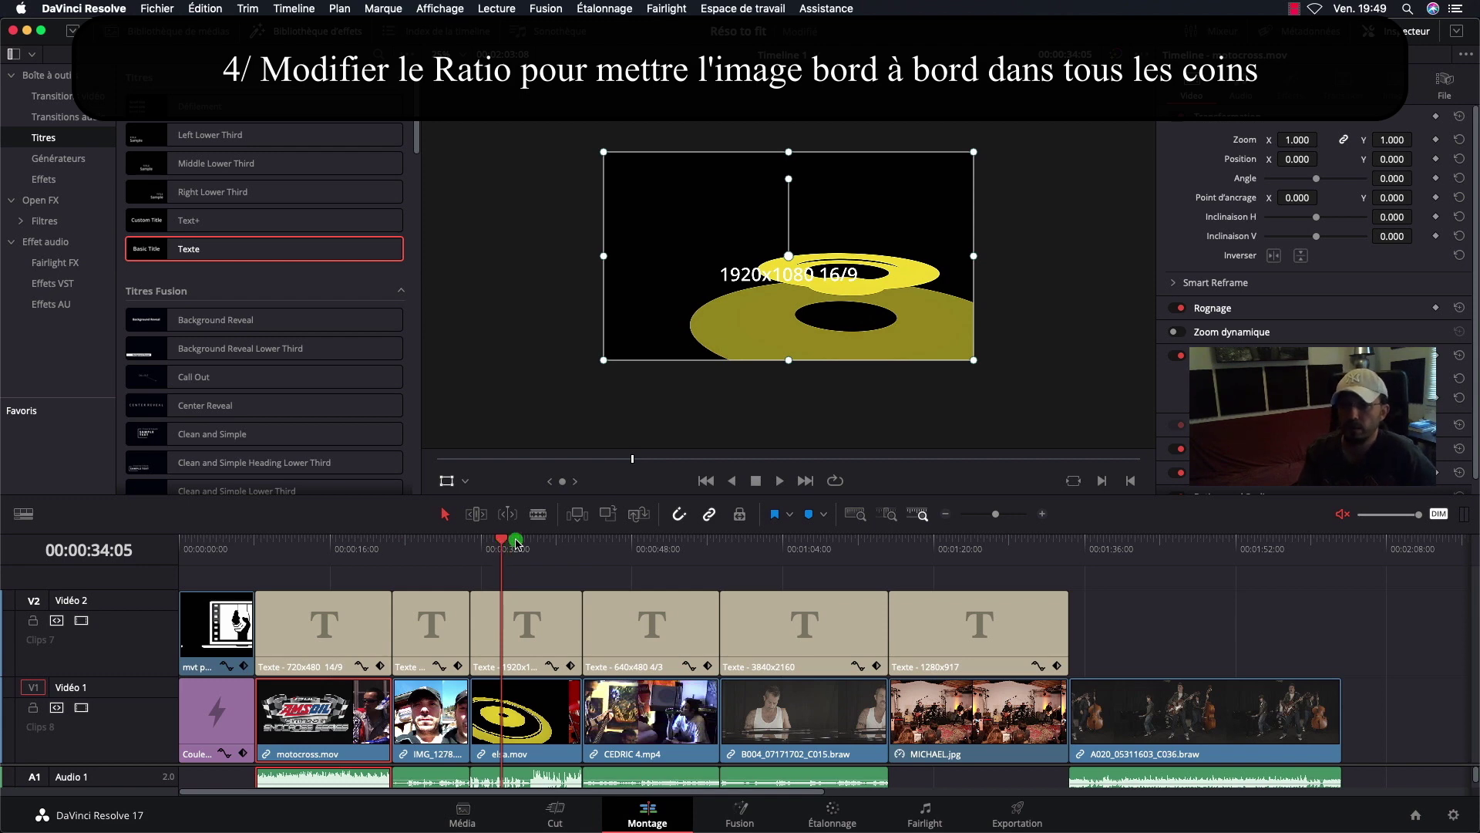
Step: Scrub through the stretched CEDRIC 4.mp4, B004 and MICHAEL.jpg clips to the A020 band clip at 01:41:09
{"action": "left_click_drag", "start_coordinate": [501, 548], "coordinate": [519, 541]}
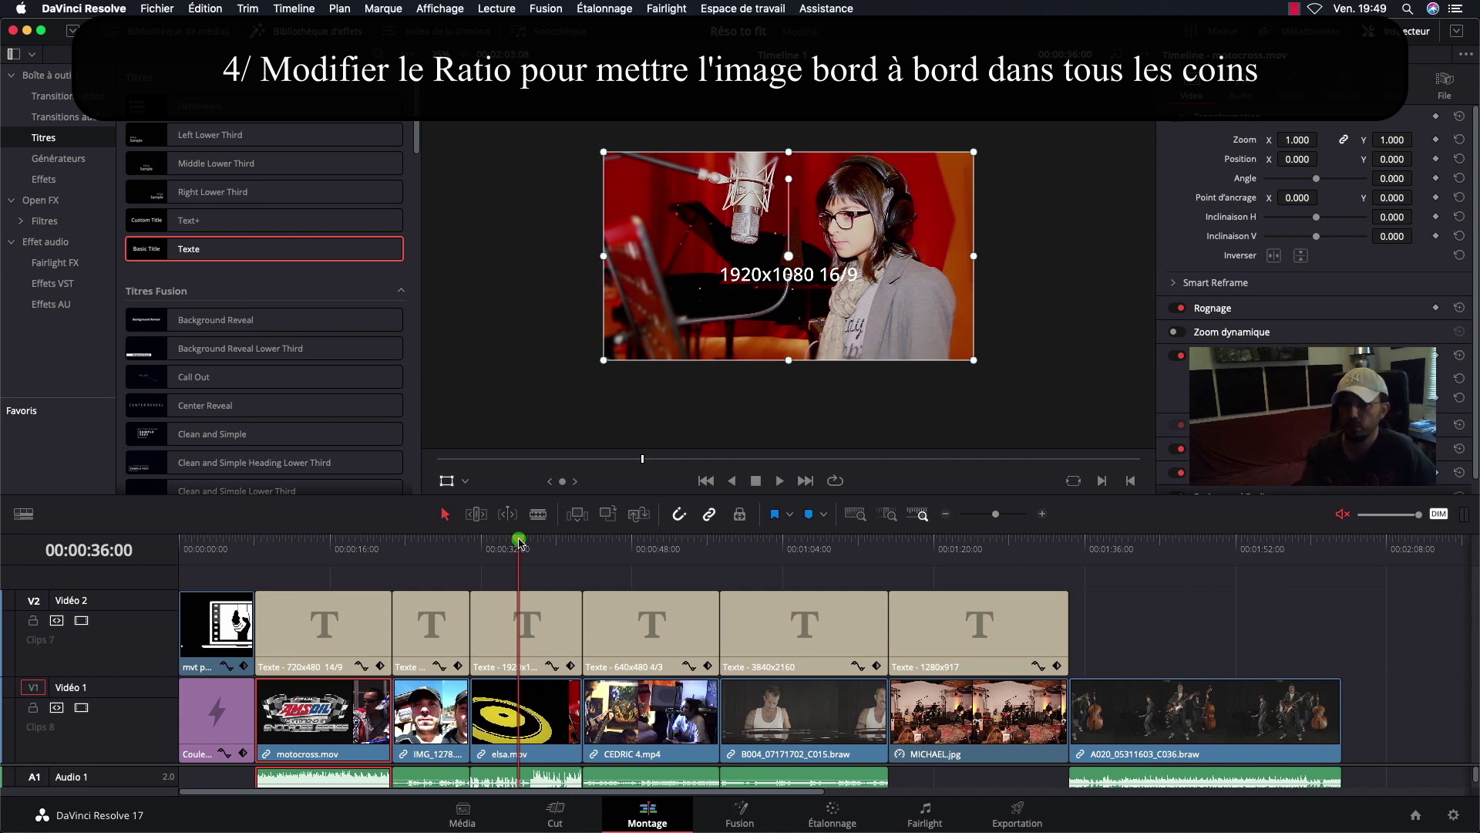
{"action": "left_click_drag", "start_coordinate": [520, 542], "coordinate": [759, 561]}
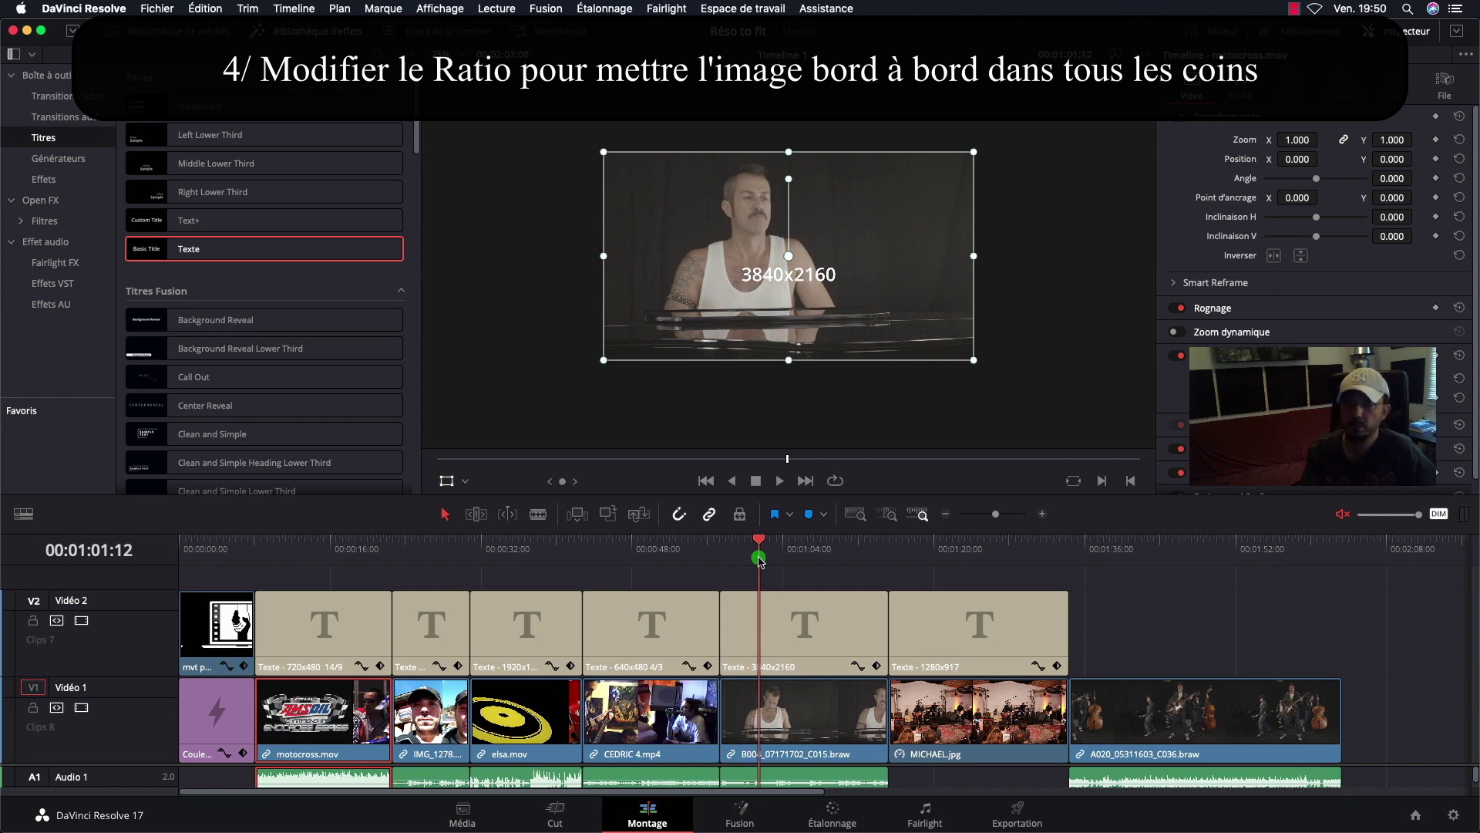
{"action": "left_click_drag", "start_coordinate": [760, 560], "coordinate": [770, 560]}
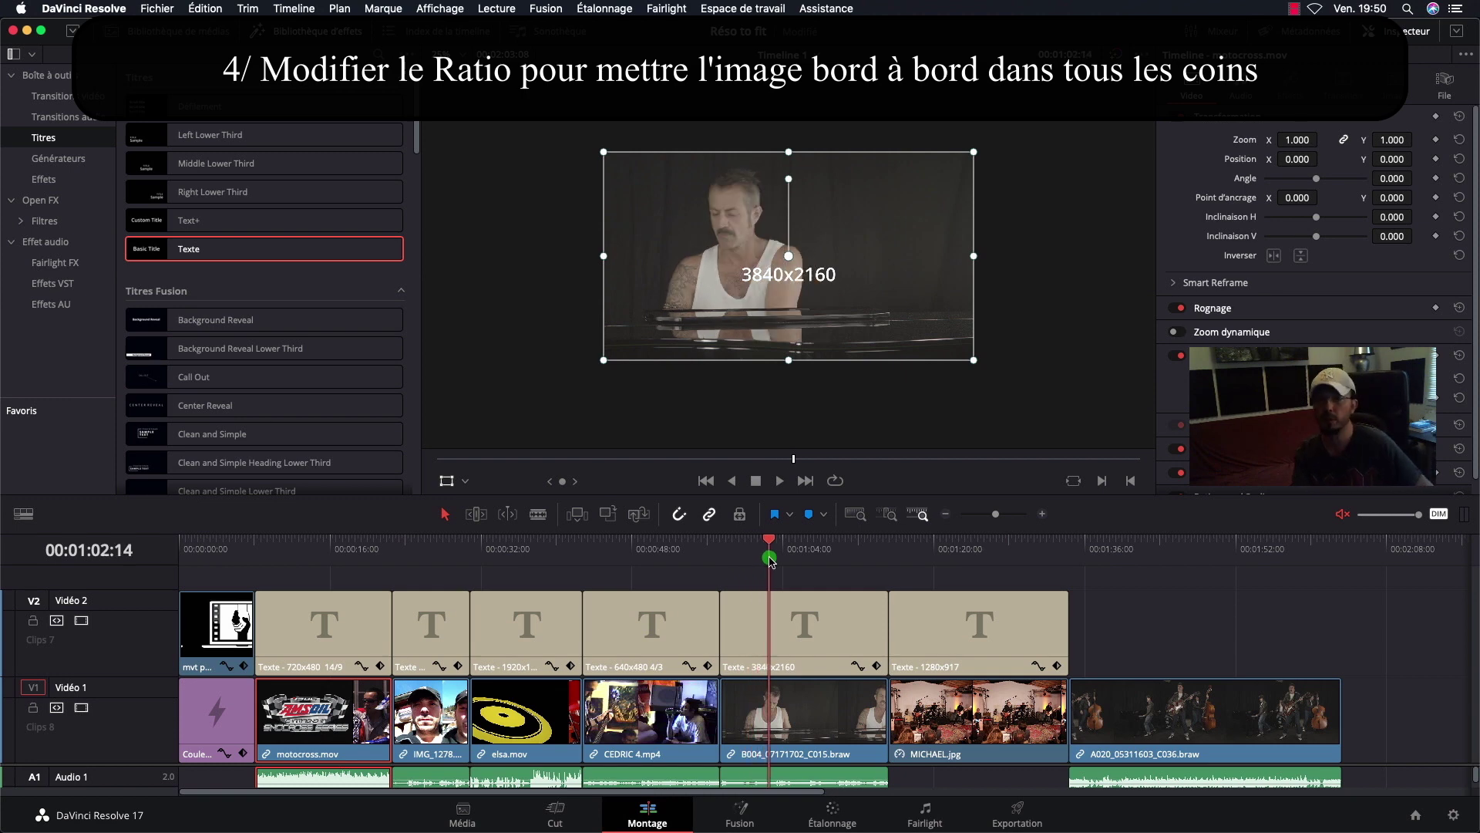
{"action": "left_click_drag", "start_coordinate": [770, 560], "coordinate": [952, 578]}
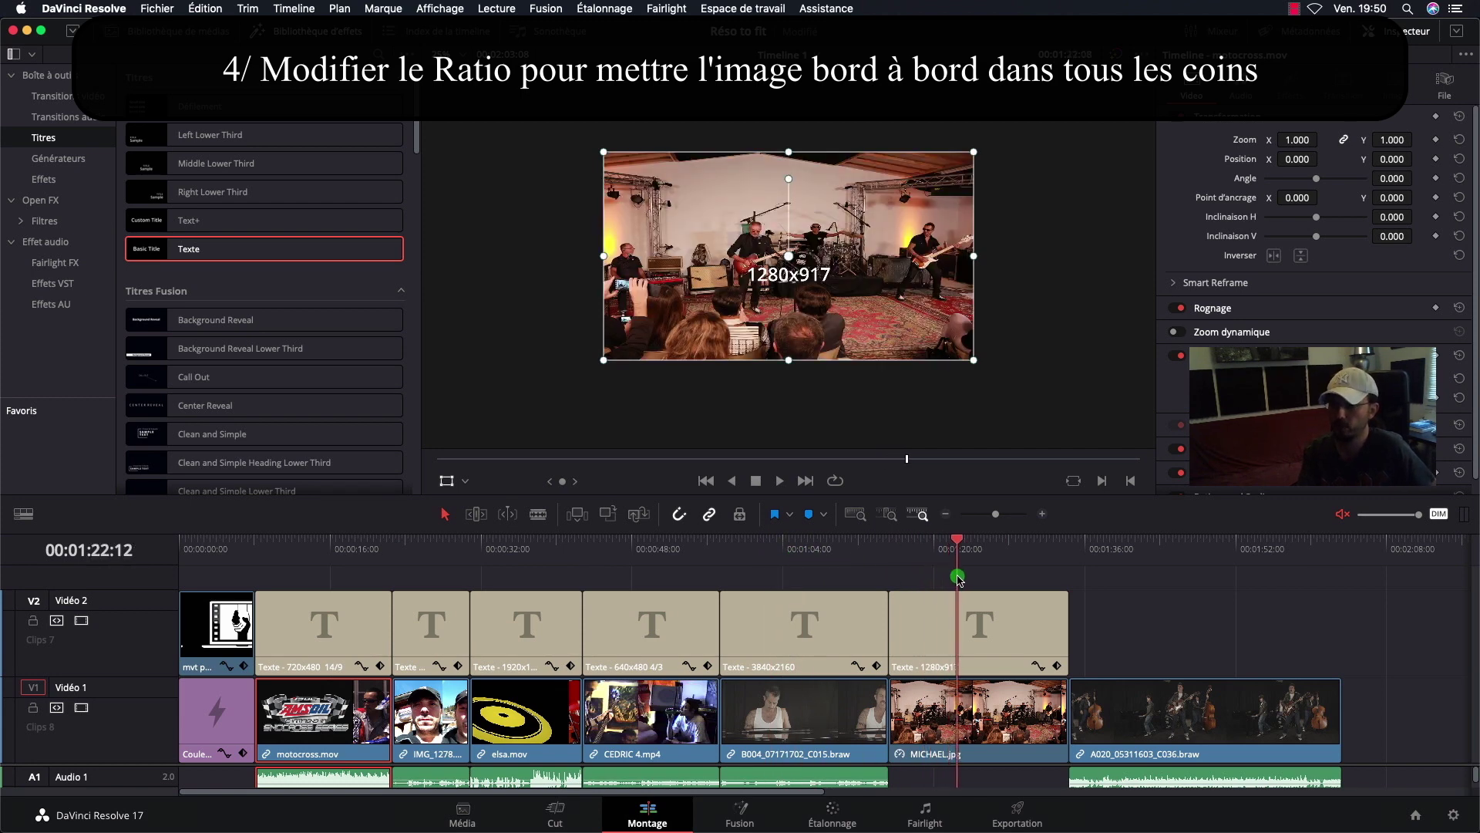
{"action": "left_click_drag", "start_coordinate": [952, 578], "coordinate": [1135, 578]}
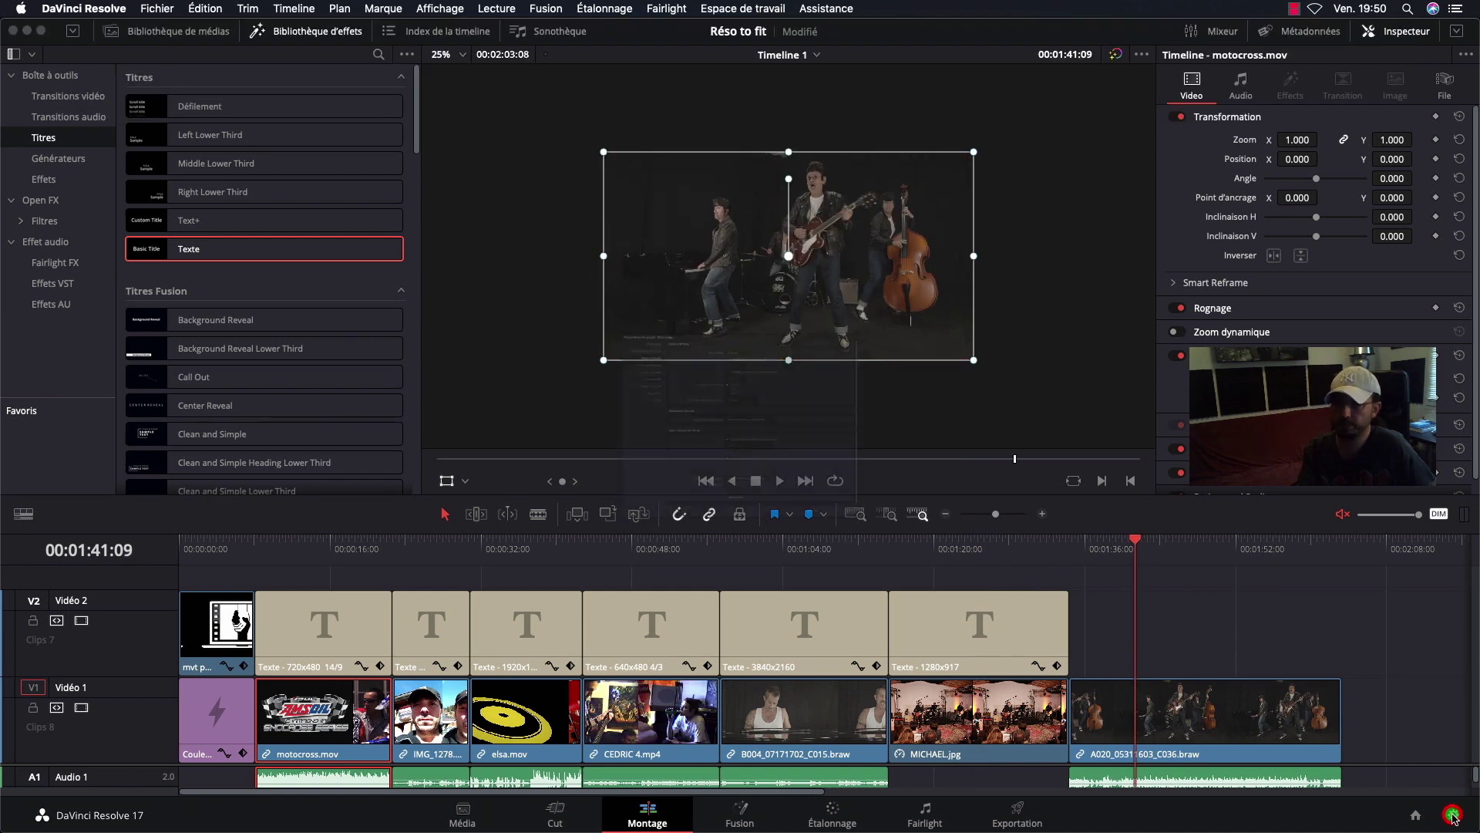
Step: Reopen the project scaling settings and check the output mismatched-resolution option without changing it
{"action": "left_click", "coordinate": [1453, 816]}
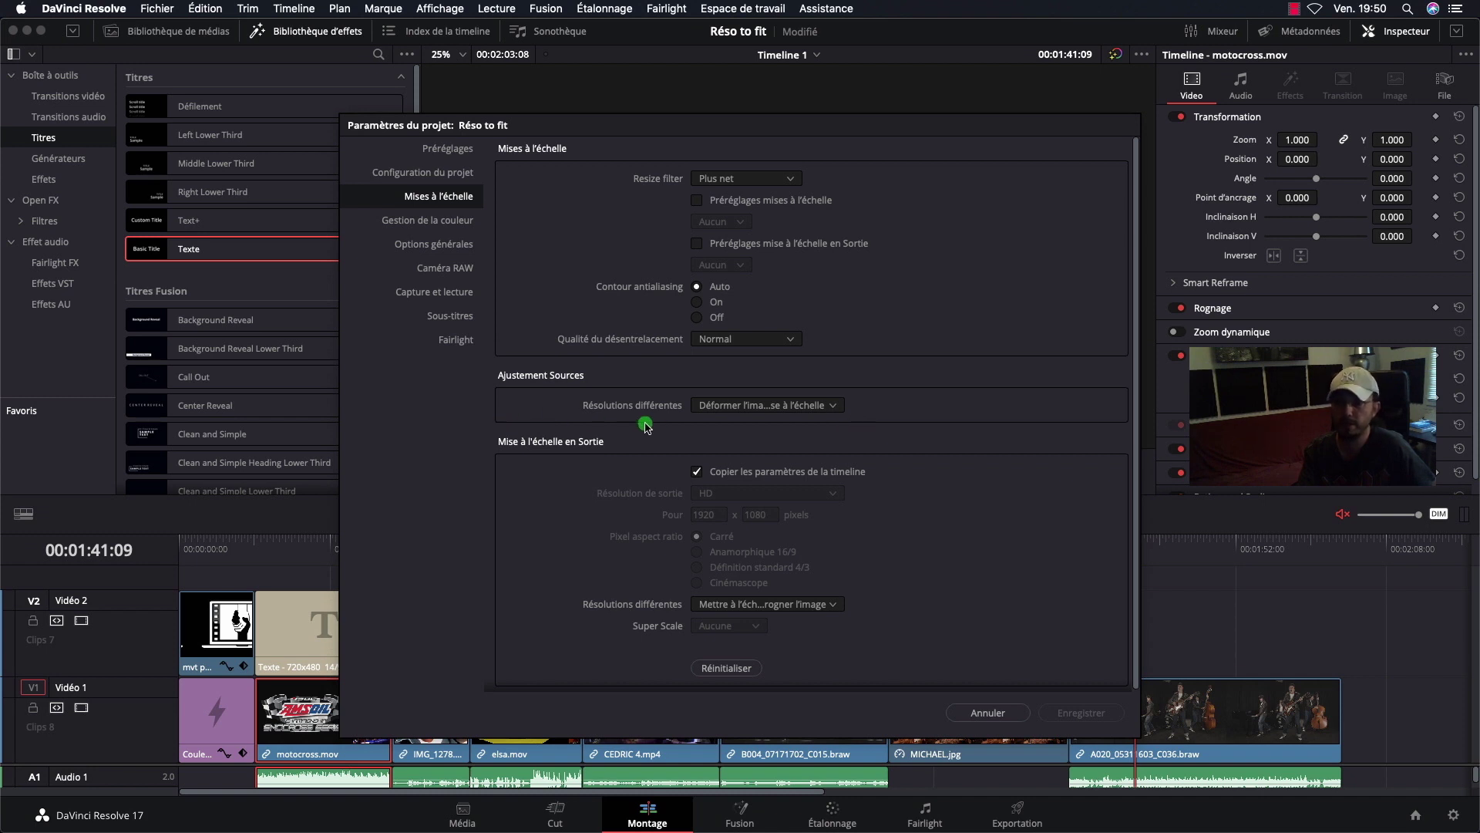
{"action": "scroll", "coordinate": [596, 420], "scroll_direction": "down", "scroll_amount": 1}
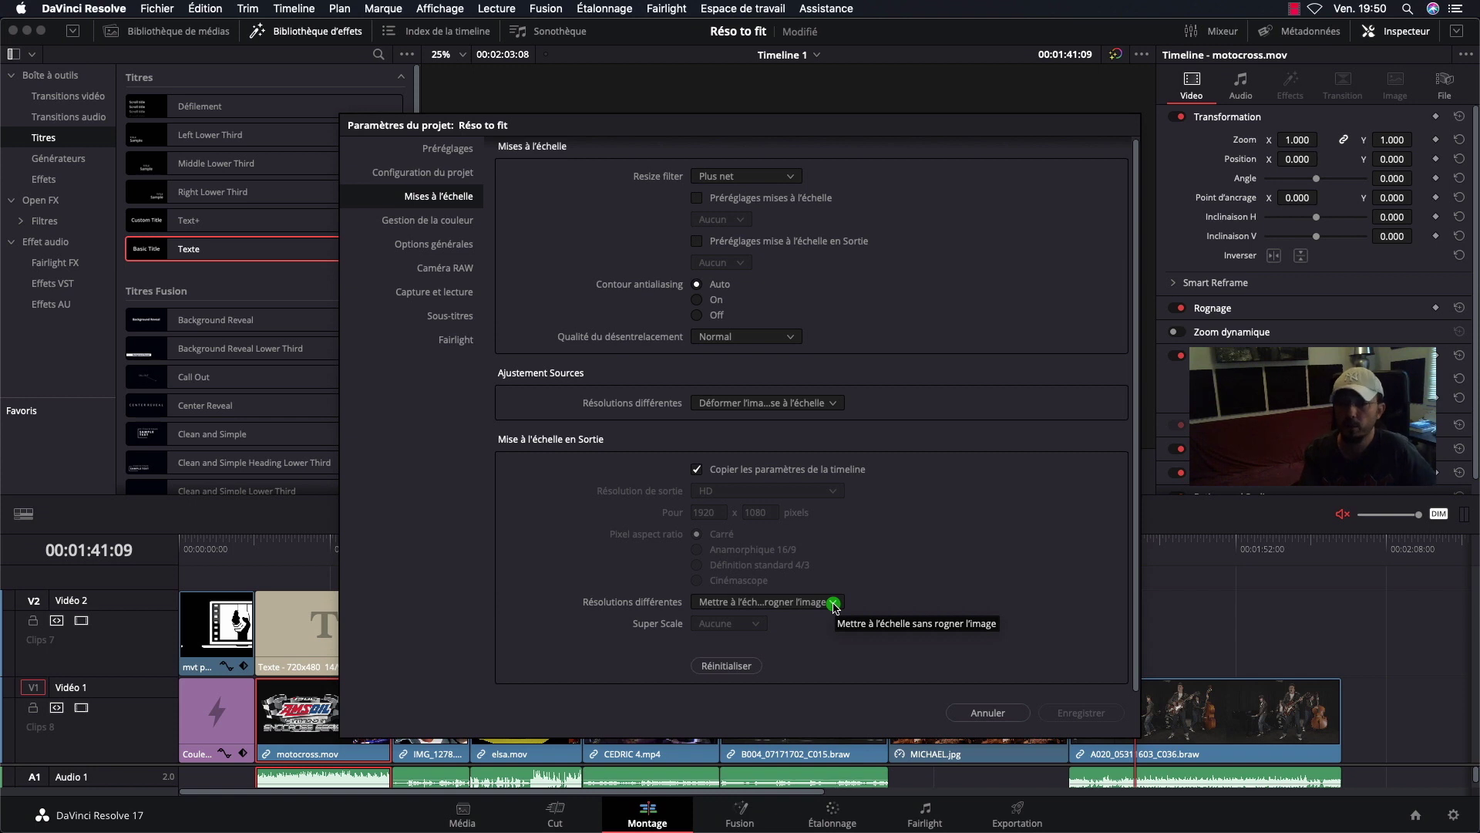
{"action": "left_click", "coordinate": [835, 604]}
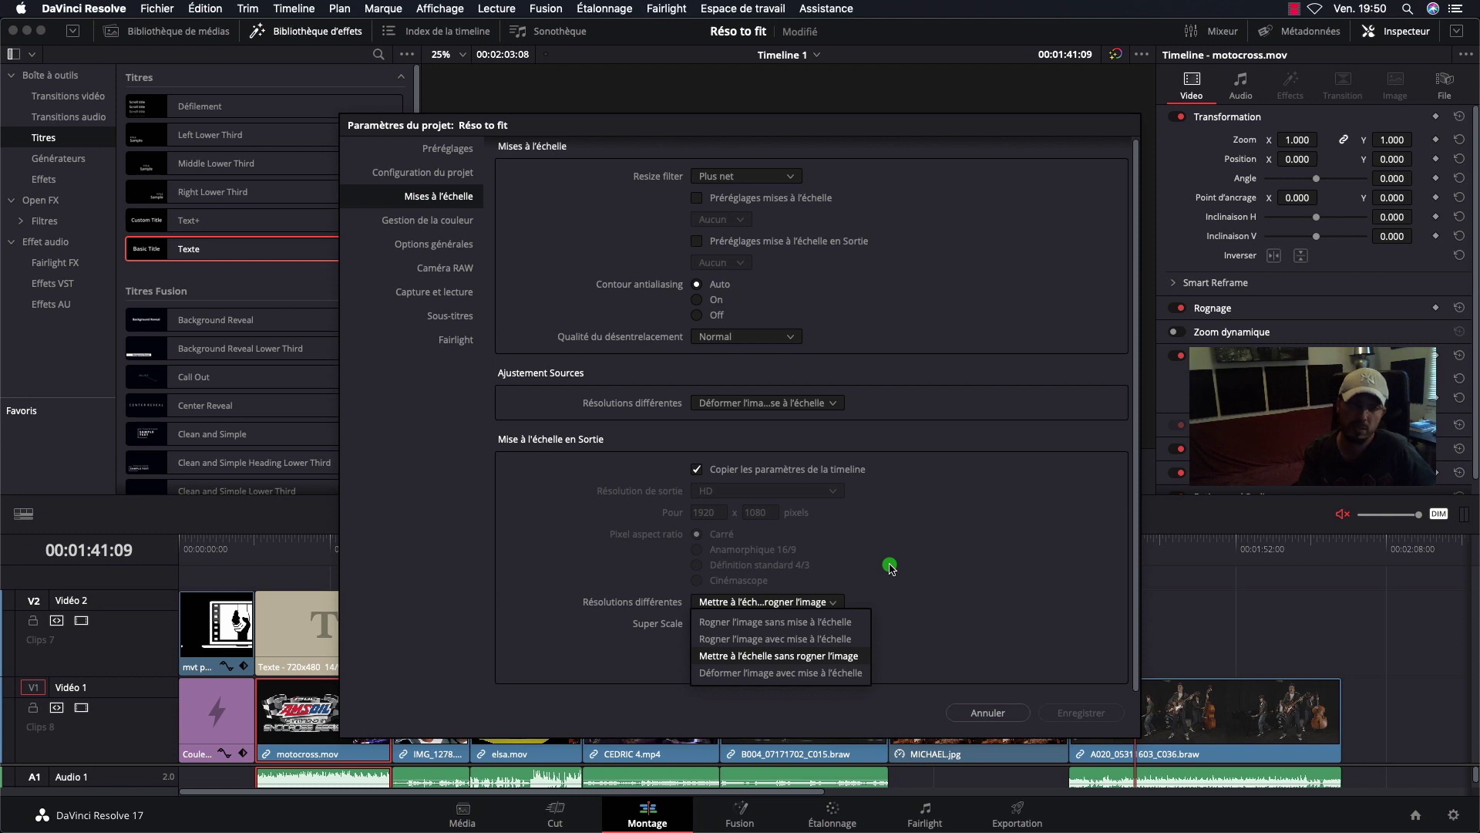
{"action": "left_click", "coordinate": [892, 568]}
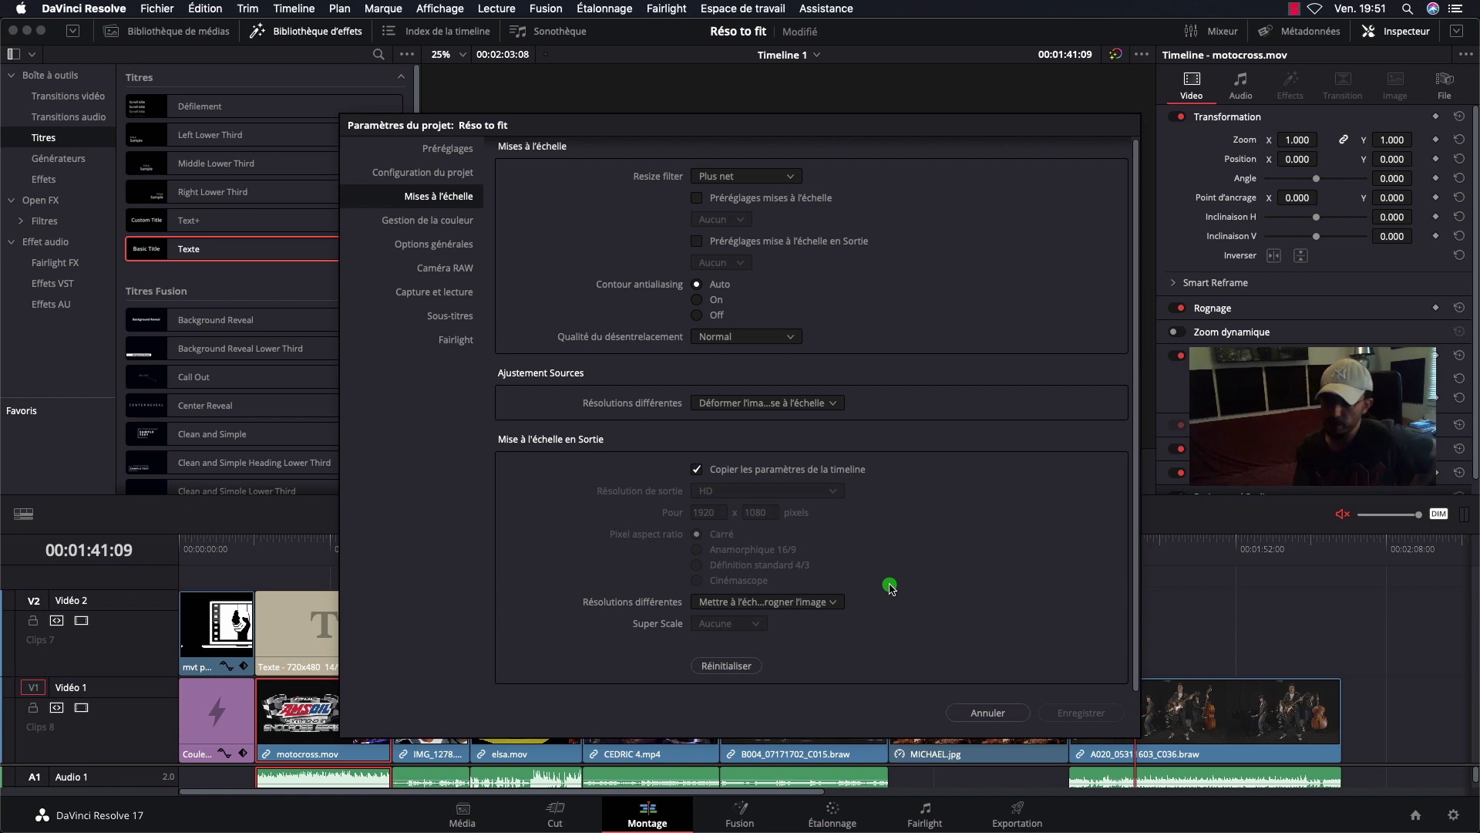
Step: Discard the settings, jump to the 1920x1080 elsa.mov clip, and set the viewer zoom to Ajuster
{"action": "left_click", "coordinate": [986, 710]}
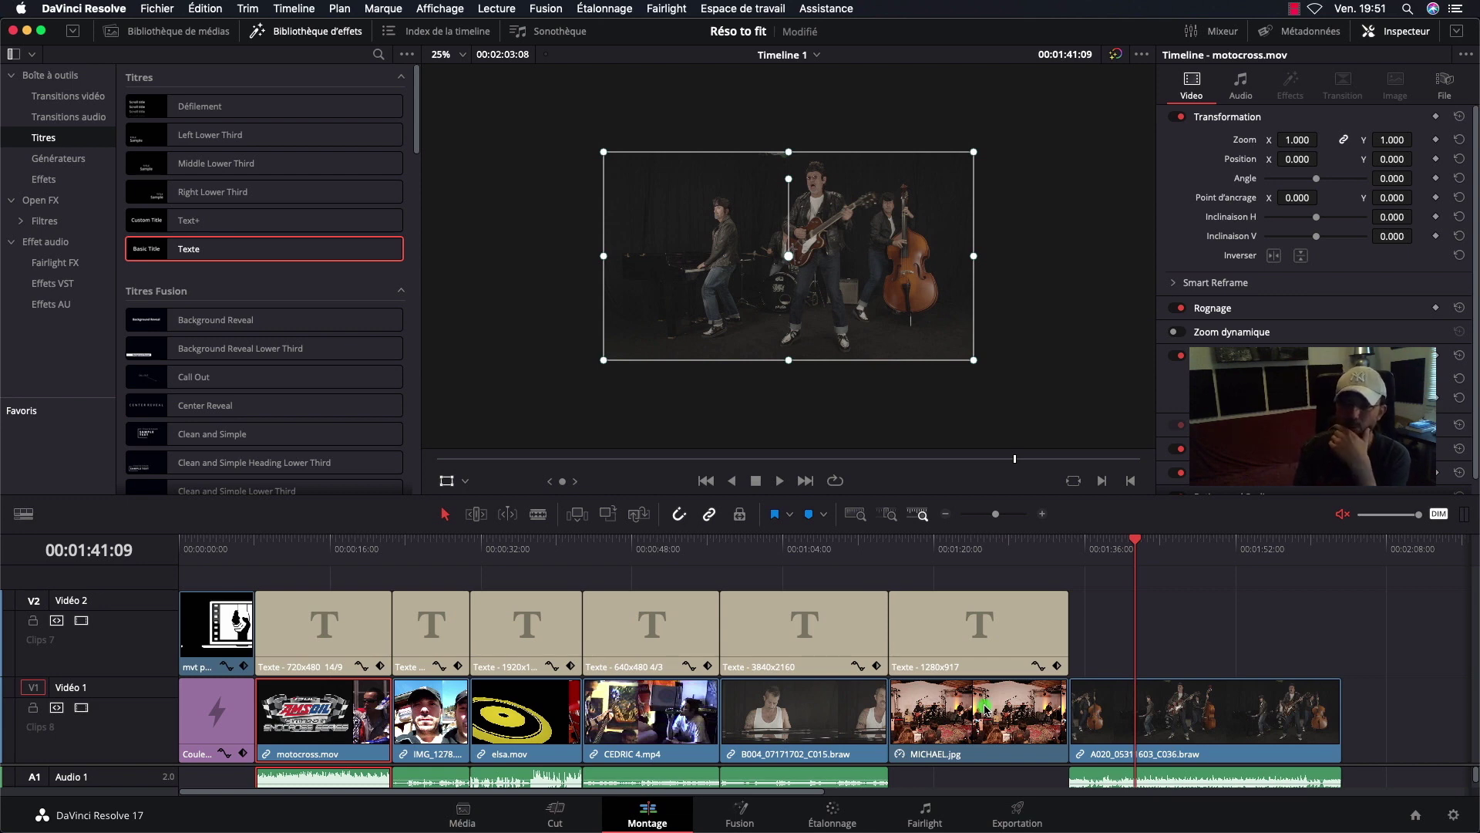
{"action": "left_click", "coordinate": [531, 544]}
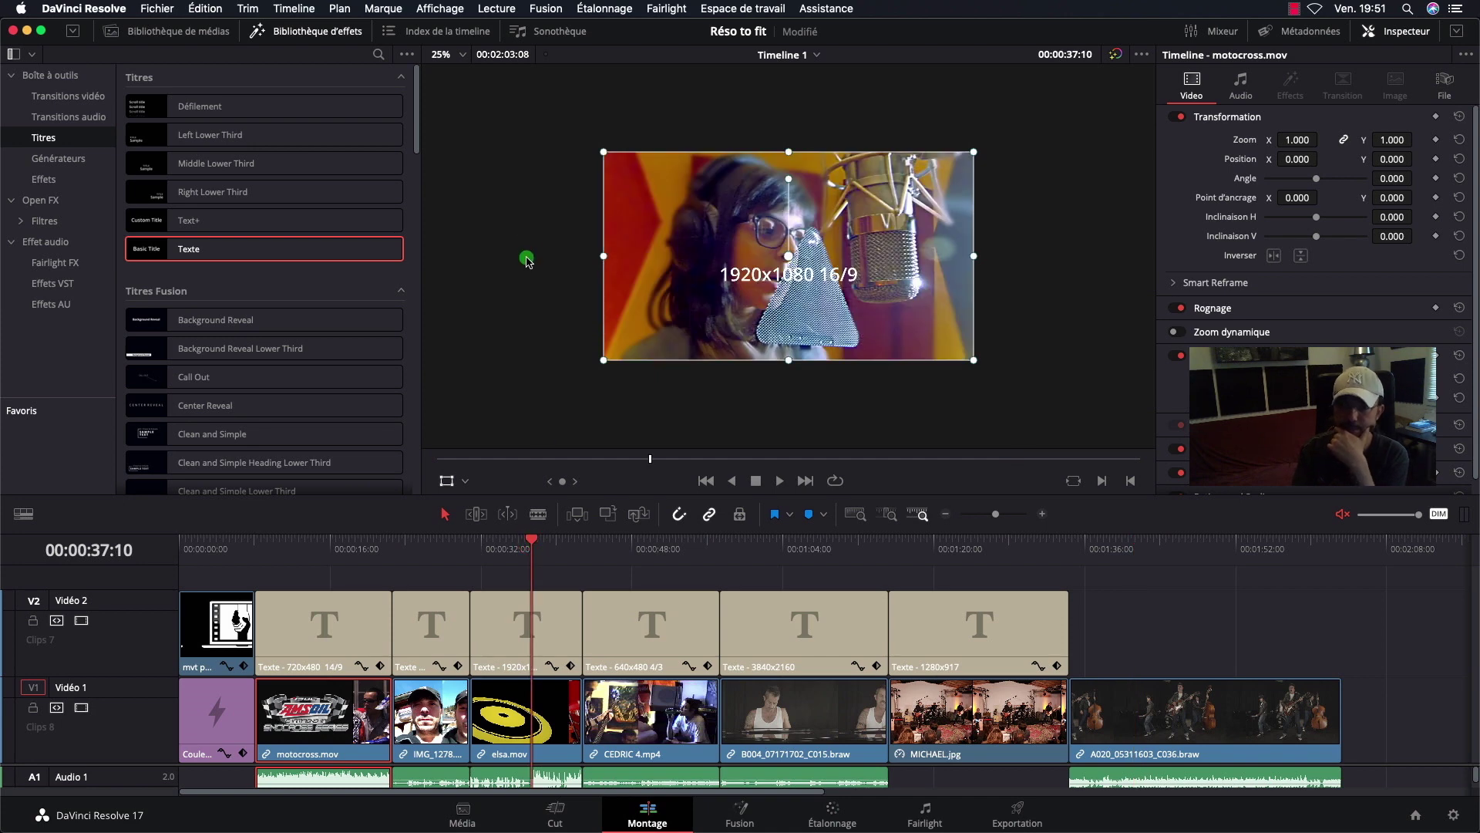
{"action": "left_click", "coordinate": [462, 54]}
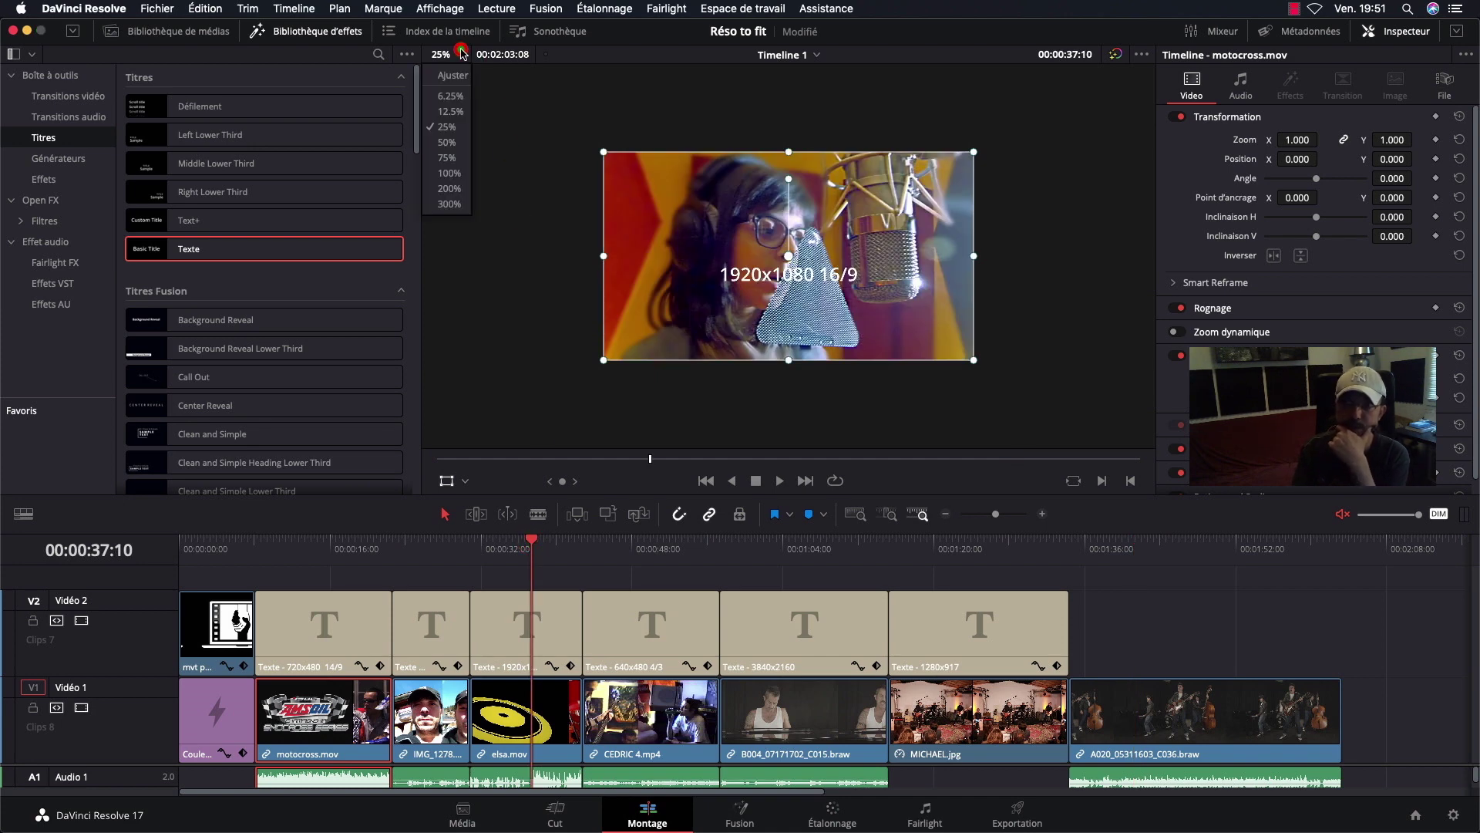
{"action": "left_click", "coordinate": [453, 142]}
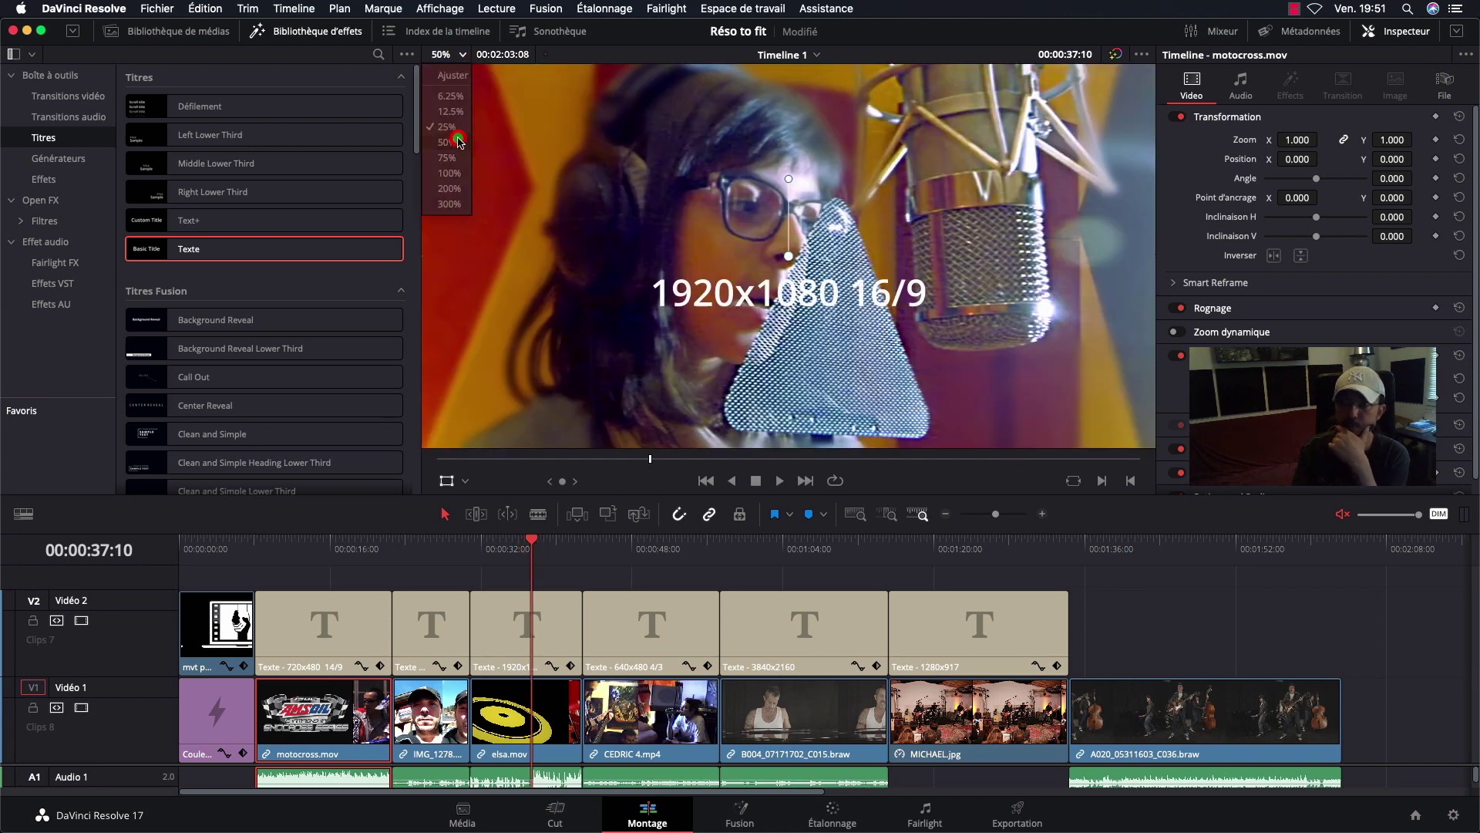
{"action": "left_click", "coordinate": [463, 54]}
{"action": "left_click", "coordinate": [463, 76]}
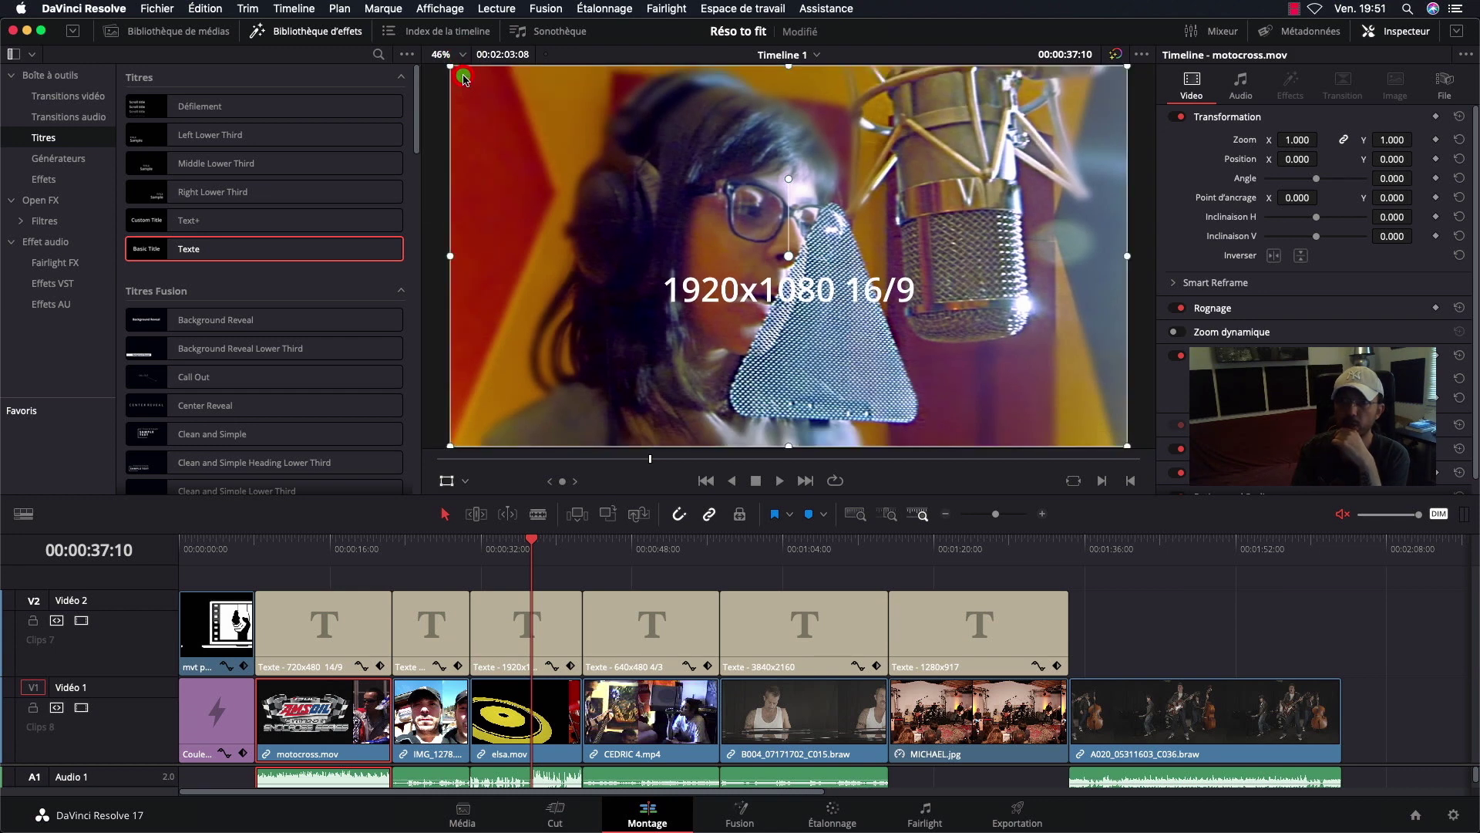
Step: Return the viewer zoom to 25% and scrub within elsa.mov to 00:00:39:07
{"action": "left_click", "coordinate": [463, 55]}
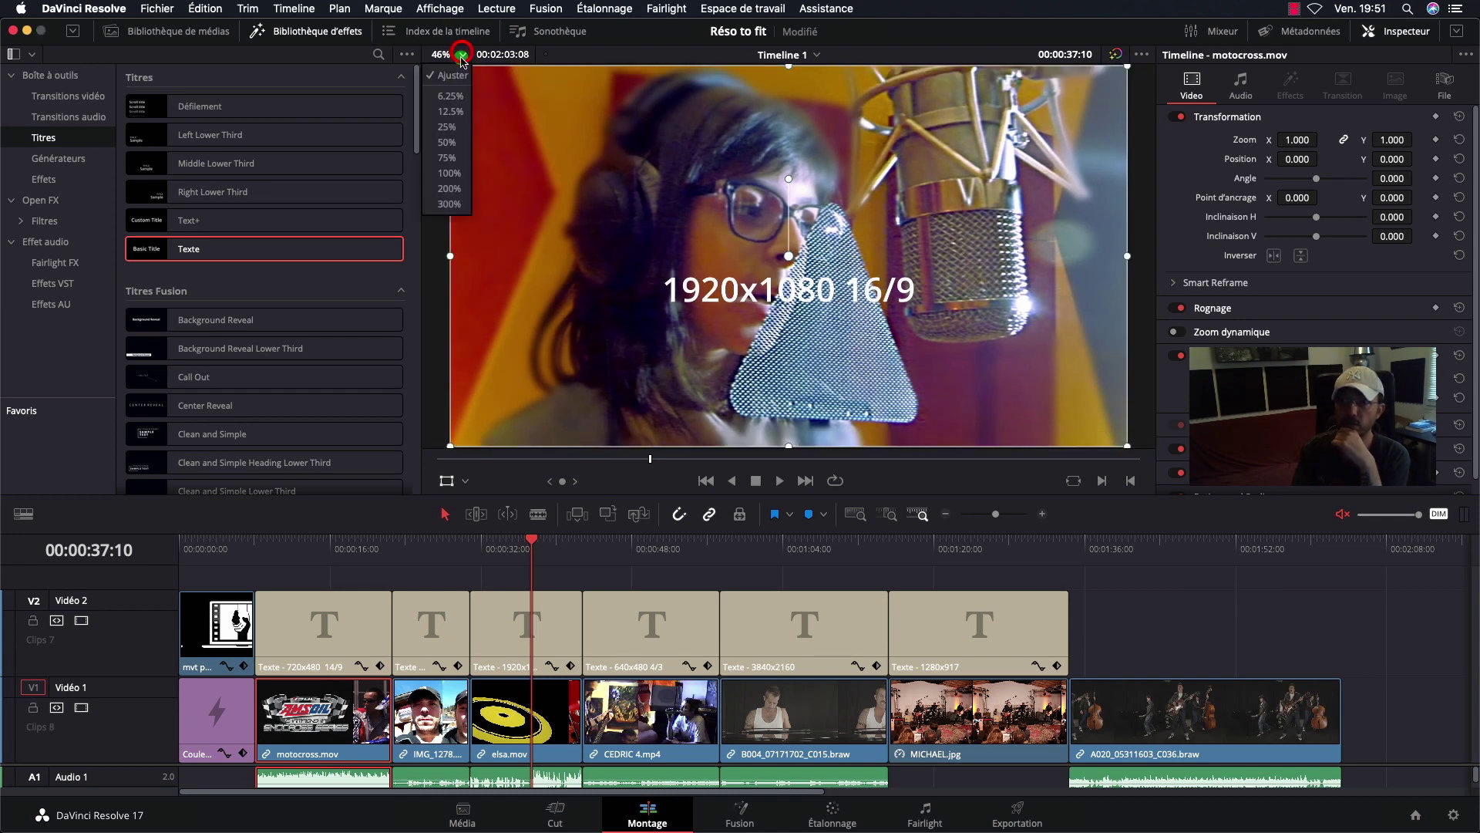
{"action": "left_click", "coordinate": [449, 126]}
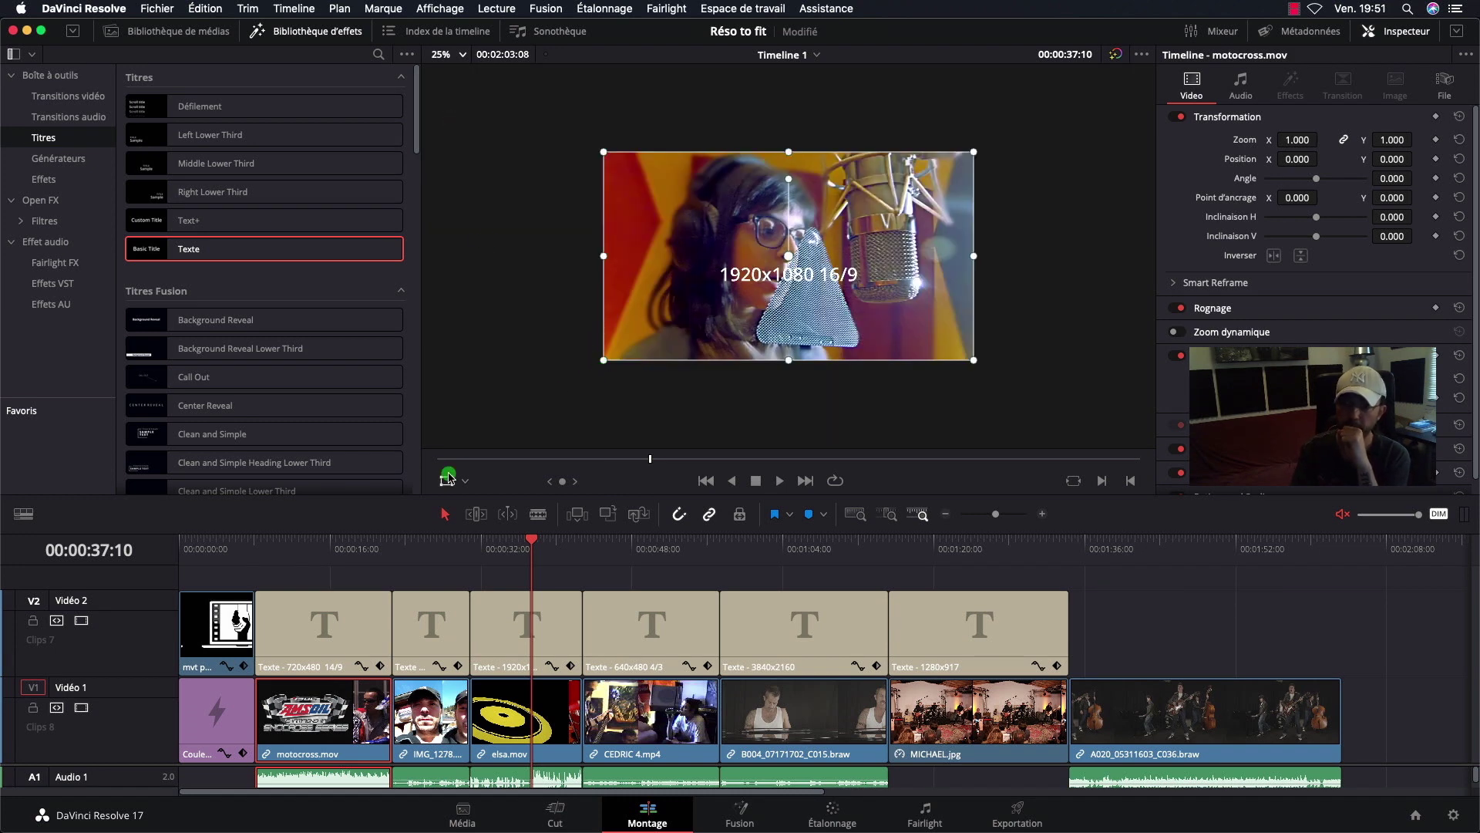
{"action": "mouse_move", "coordinate": [531, 537]}
{"action": "left_mouse_down"}
{"action": "mouse_move", "coordinate": [497, 538]}
{"action": "mouse_move", "coordinate": [562, 537]}
{"action": "mouse_move", "coordinate": [549, 536]}
{"action": "left_mouse_up"}
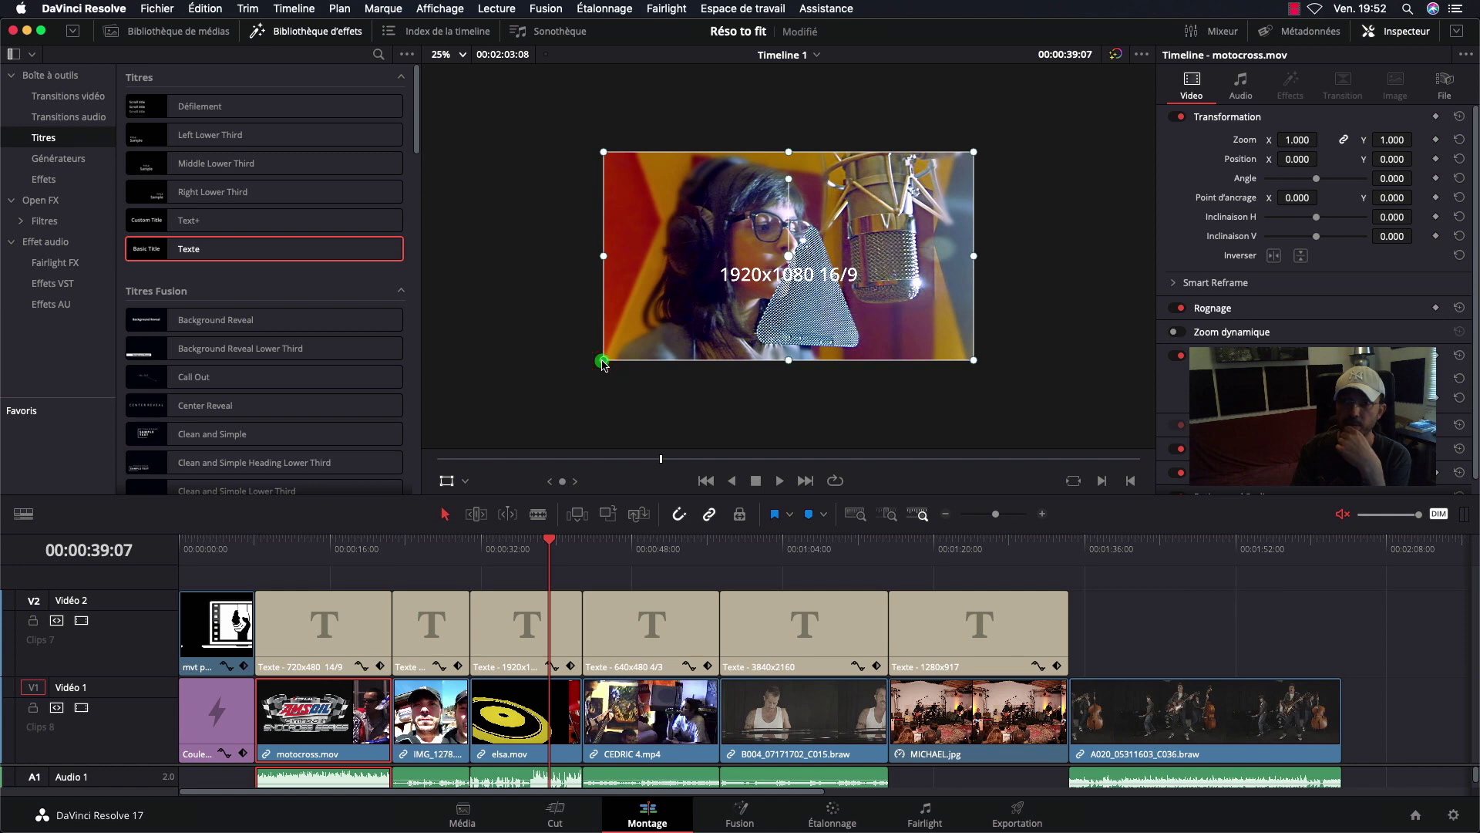
Step: Scale motocross.mov up to zoom 1.301 with the viewer corner handle, saving the project along the way
{"action": "left_click_drag", "start_coordinate": [603, 364], "coordinate": [557, 393]}
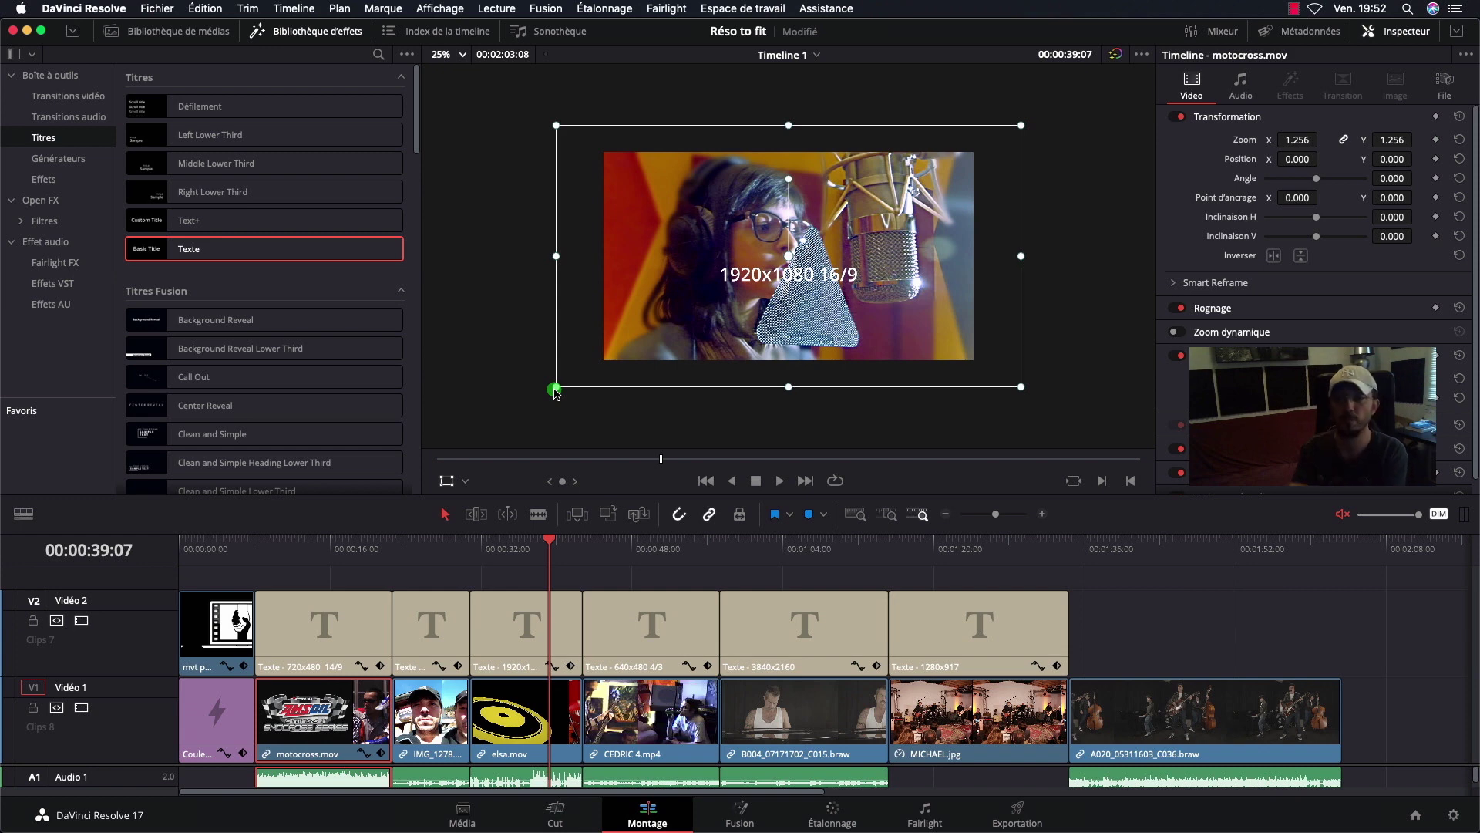
{"action": "key", "text": "super+s"}
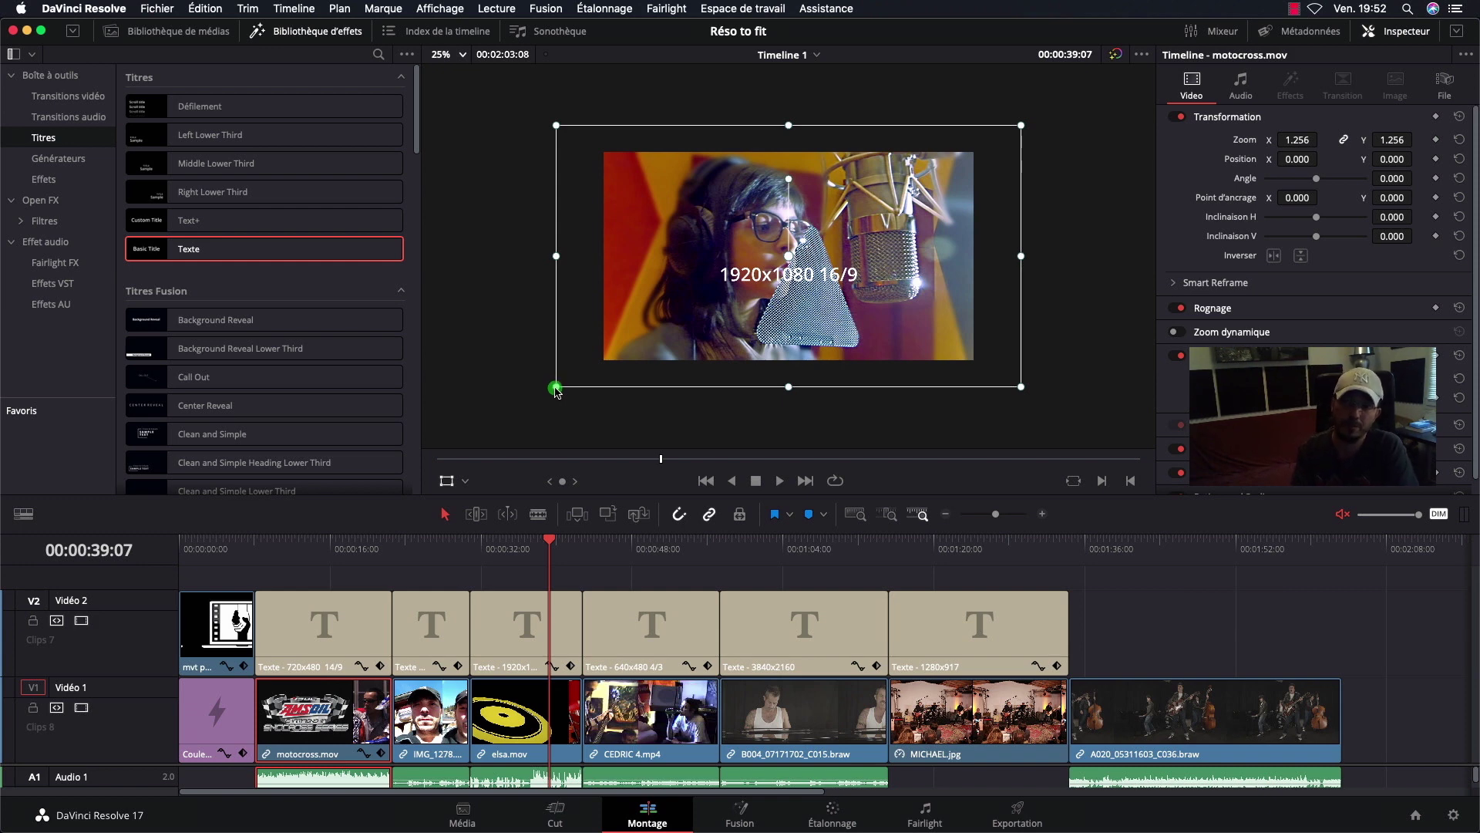
{"action": "mouse_move", "coordinate": [556, 385]}
{"action": "left_mouse_down"}
{"action": "mouse_move", "coordinate": [515, 403]}
{"action": "mouse_move", "coordinate": [544, 392]}
{"action": "left_mouse_up"}
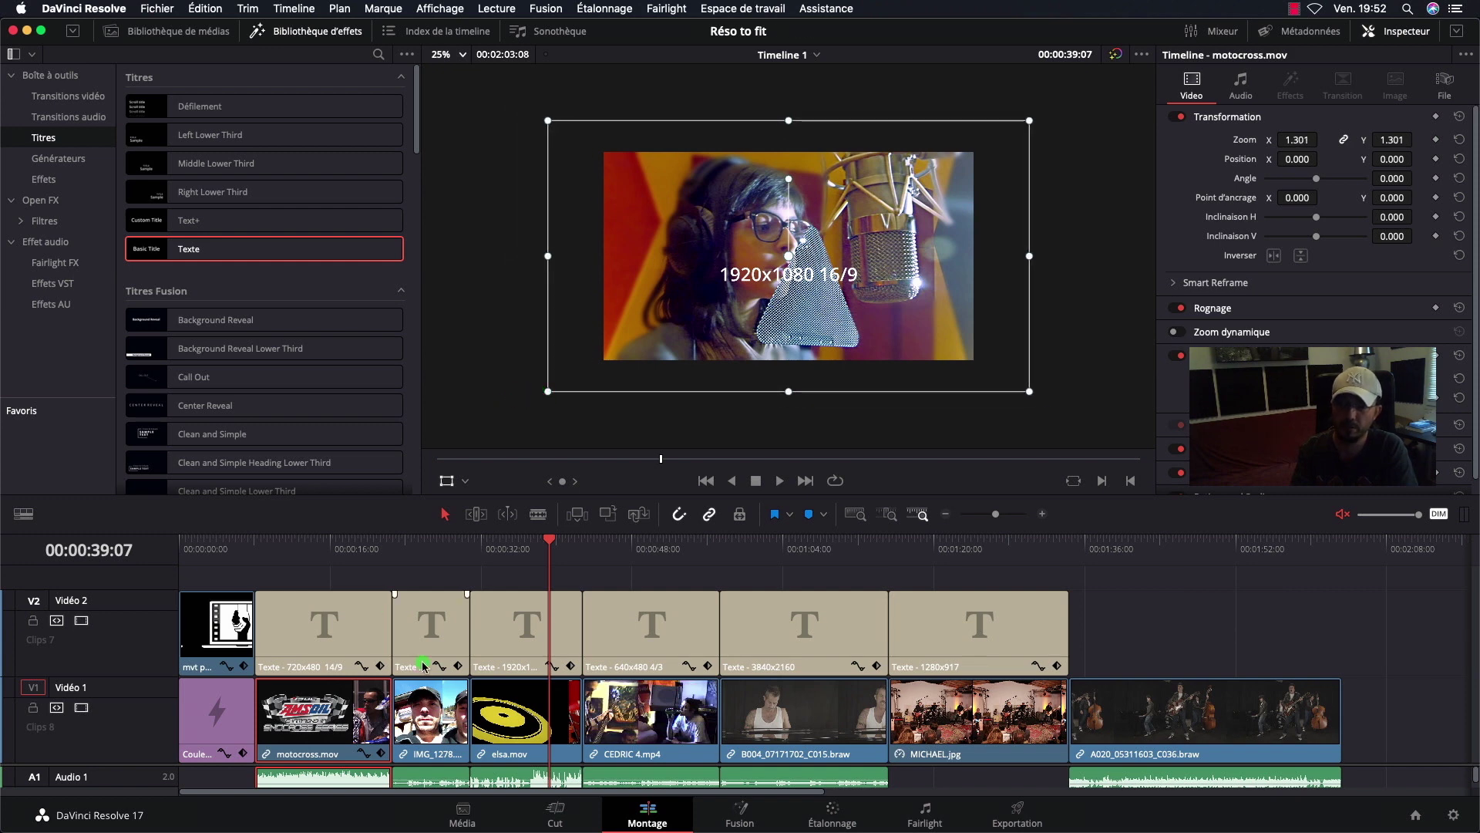
Step: Select elsa.mov, enlarge it to zoom 2.140 for a tight close-up, and save the project
{"action": "left_click", "coordinate": [499, 715]}
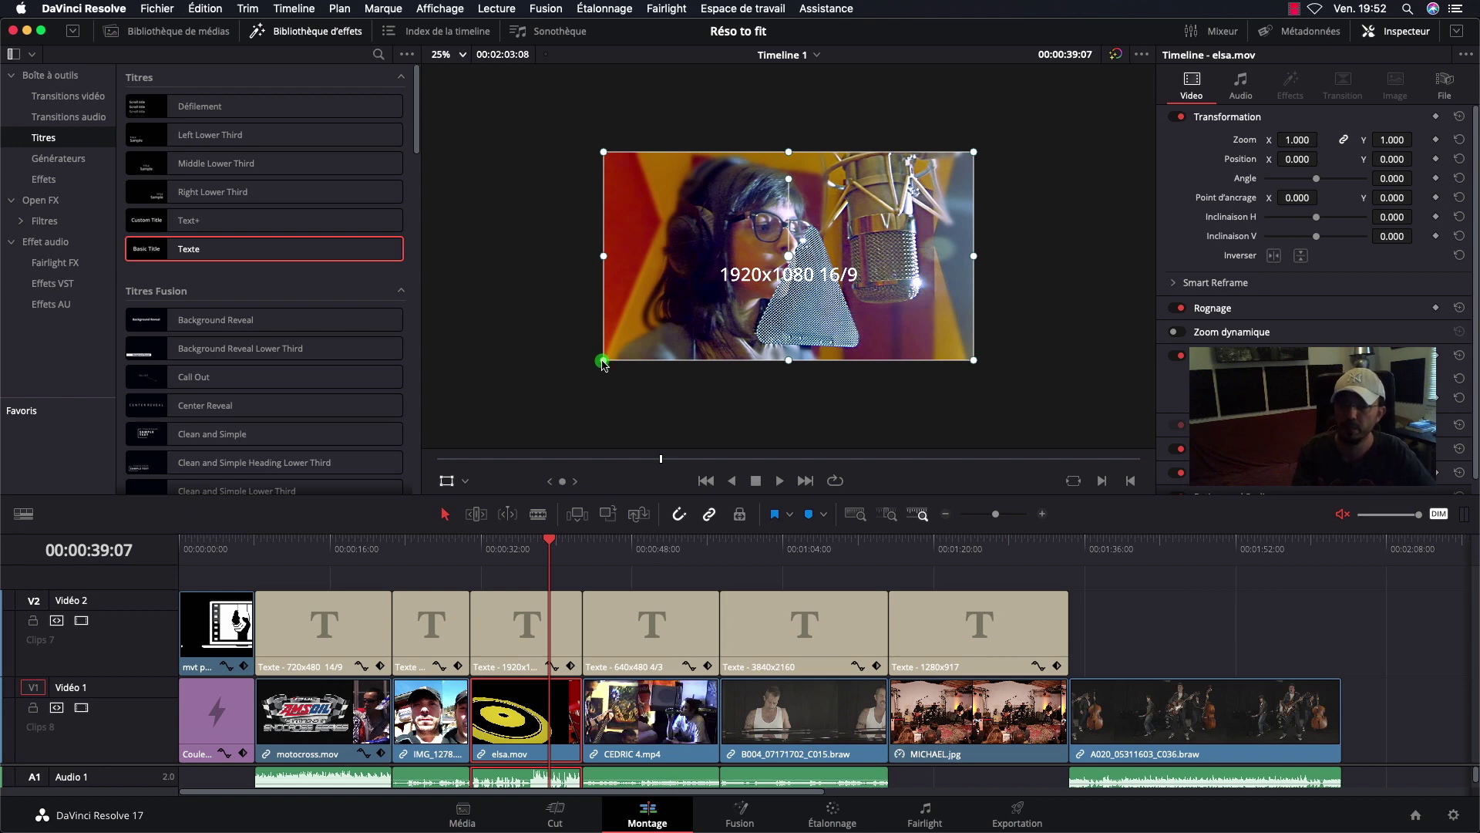
{"action": "left_click_drag", "start_coordinate": [603, 363], "coordinate": [537, 398]}
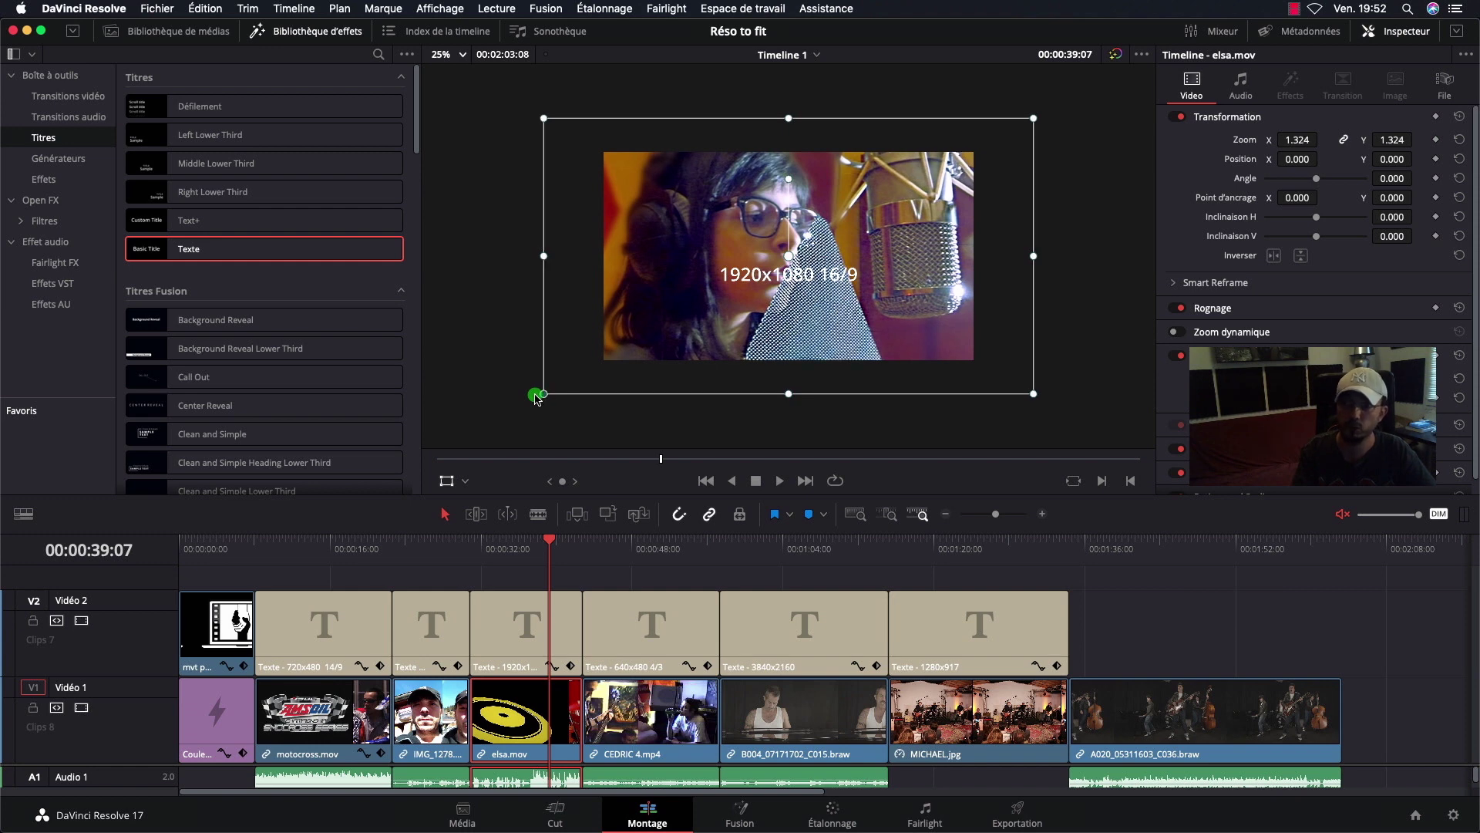
{"action": "left_click_drag", "start_coordinate": [536, 398], "coordinate": [357, 483]}
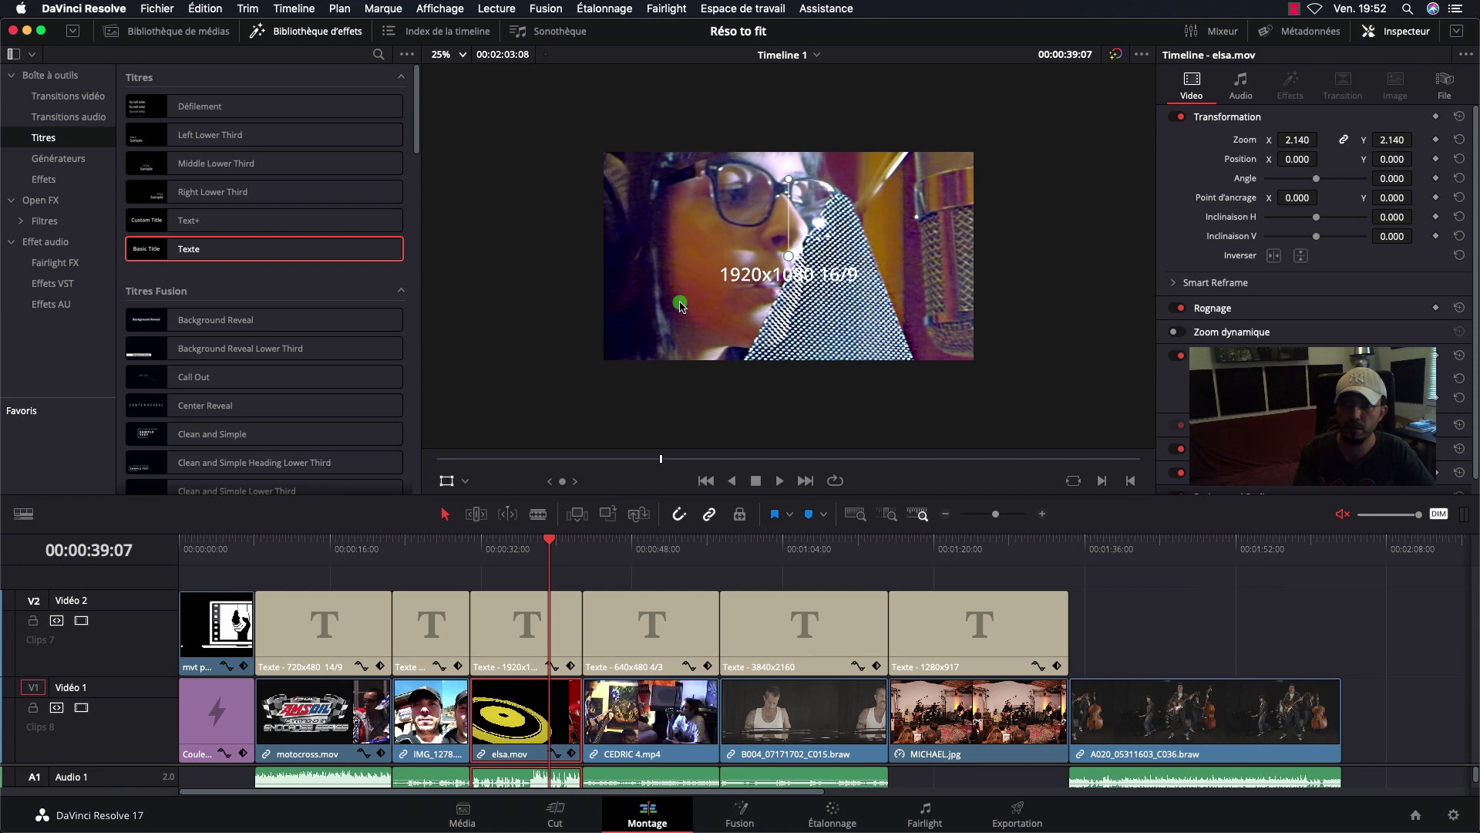
{"action": "key", "text": "super+s"}
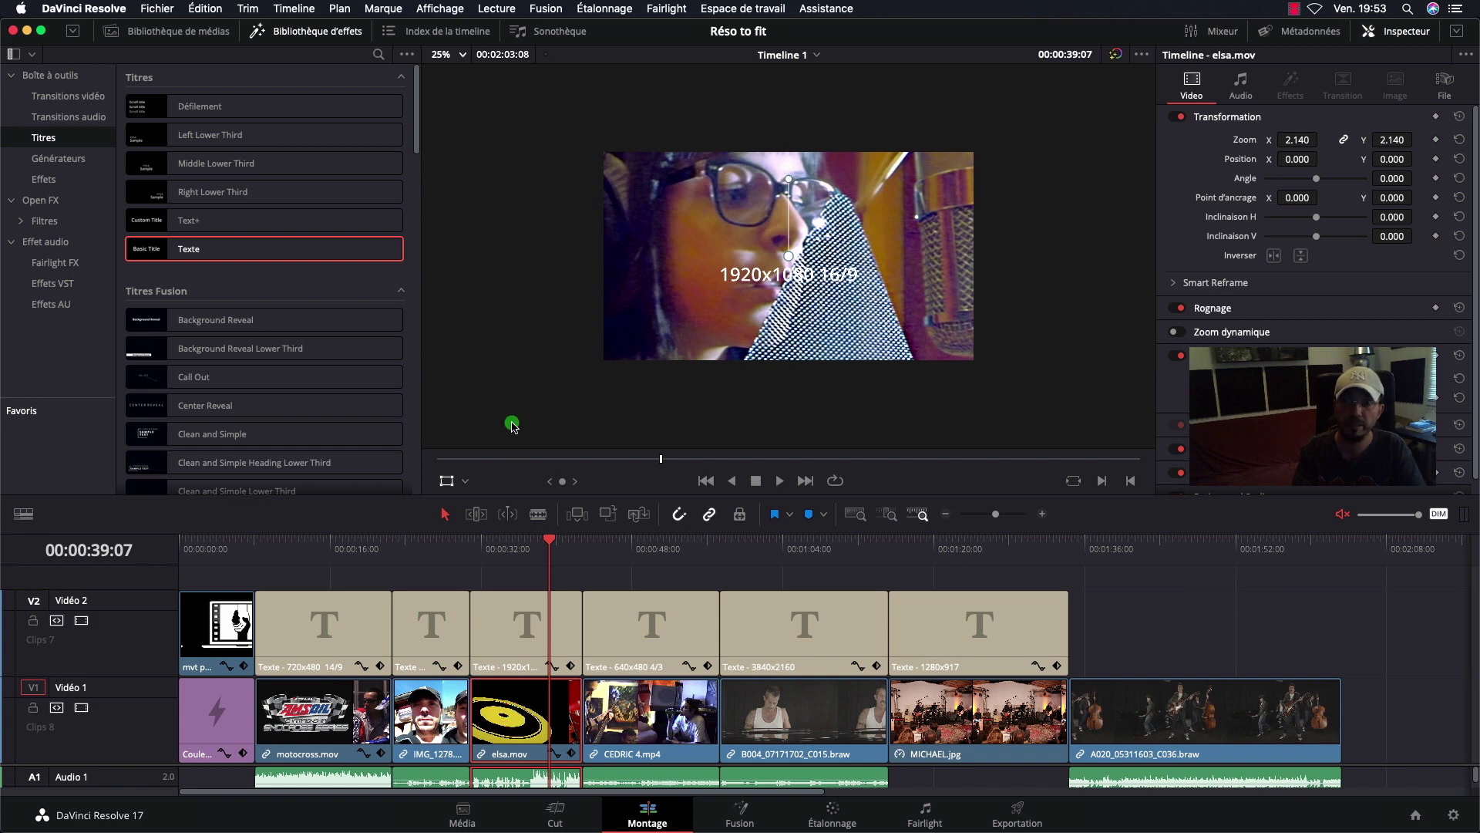
Step: With the viewer at 12.5%, shrink elsa.mov back down to zoom 0.485
{"action": "left_click", "coordinate": [462, 55]}
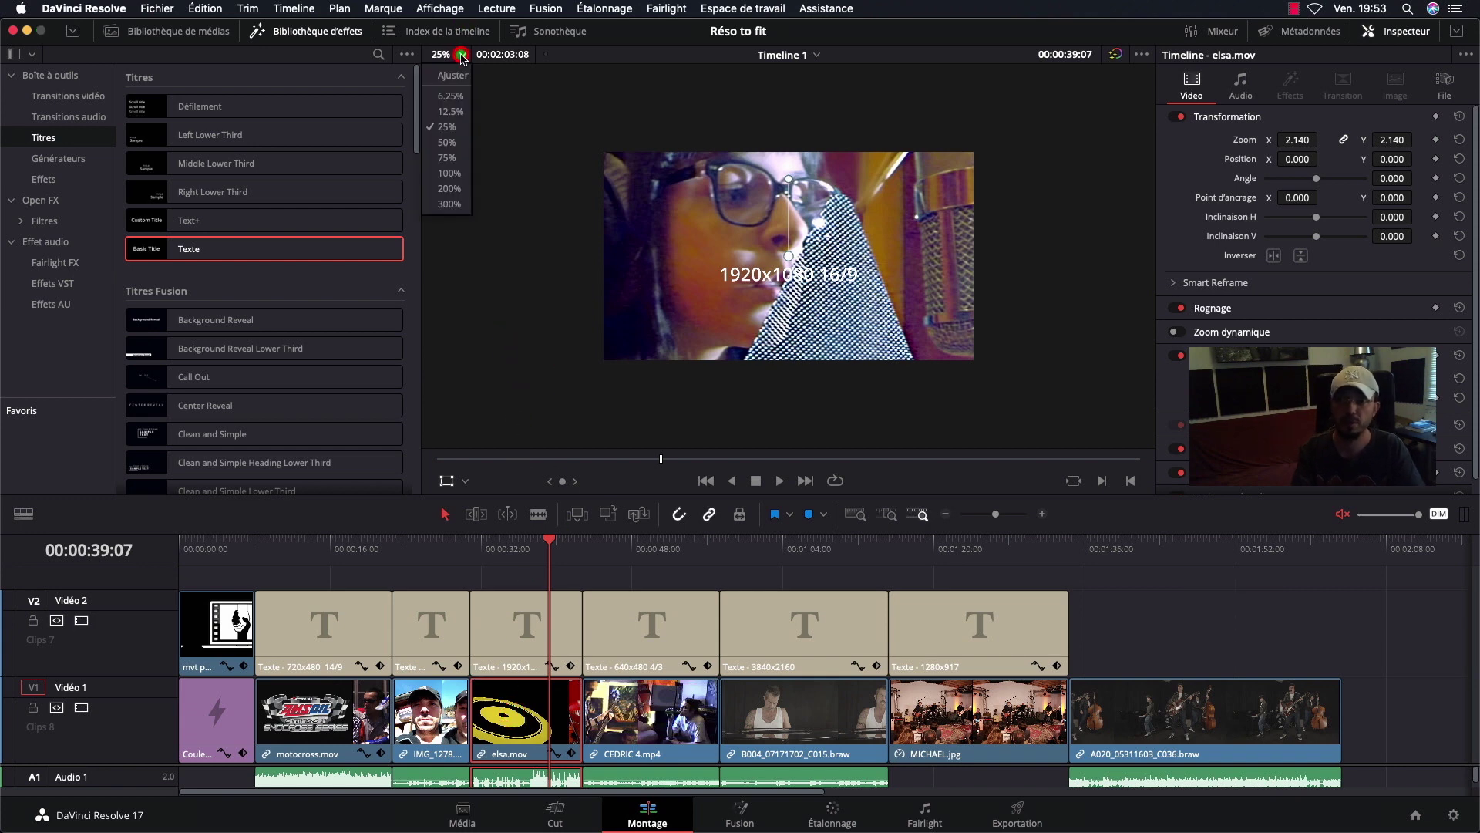
{"action": "left_click", "coordinate": [458, 78]}
{"action": "left_click", "coordinate": [451, 111]}
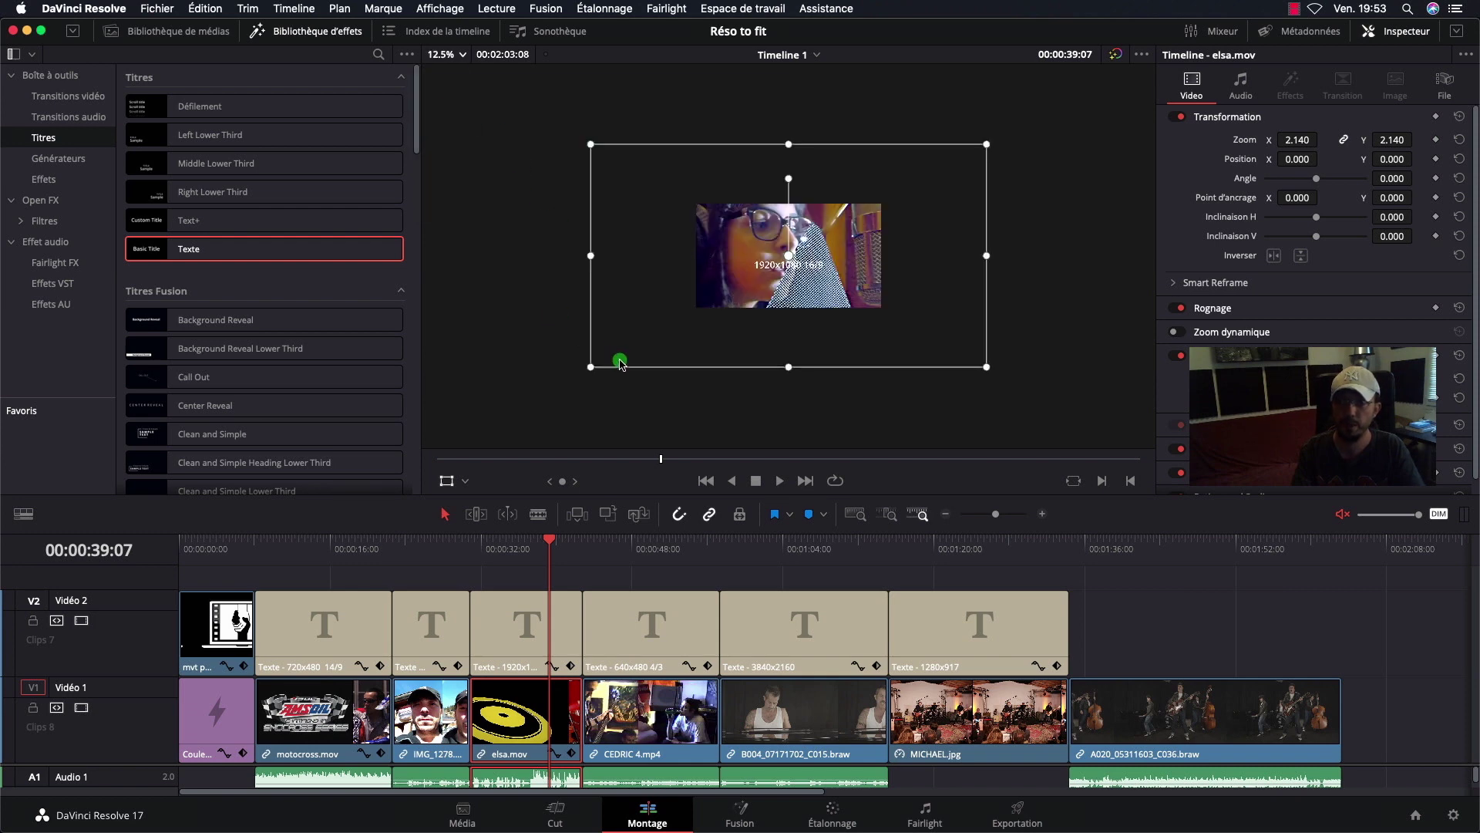
{"action": "left_click", "coordinate": [789, 258]}
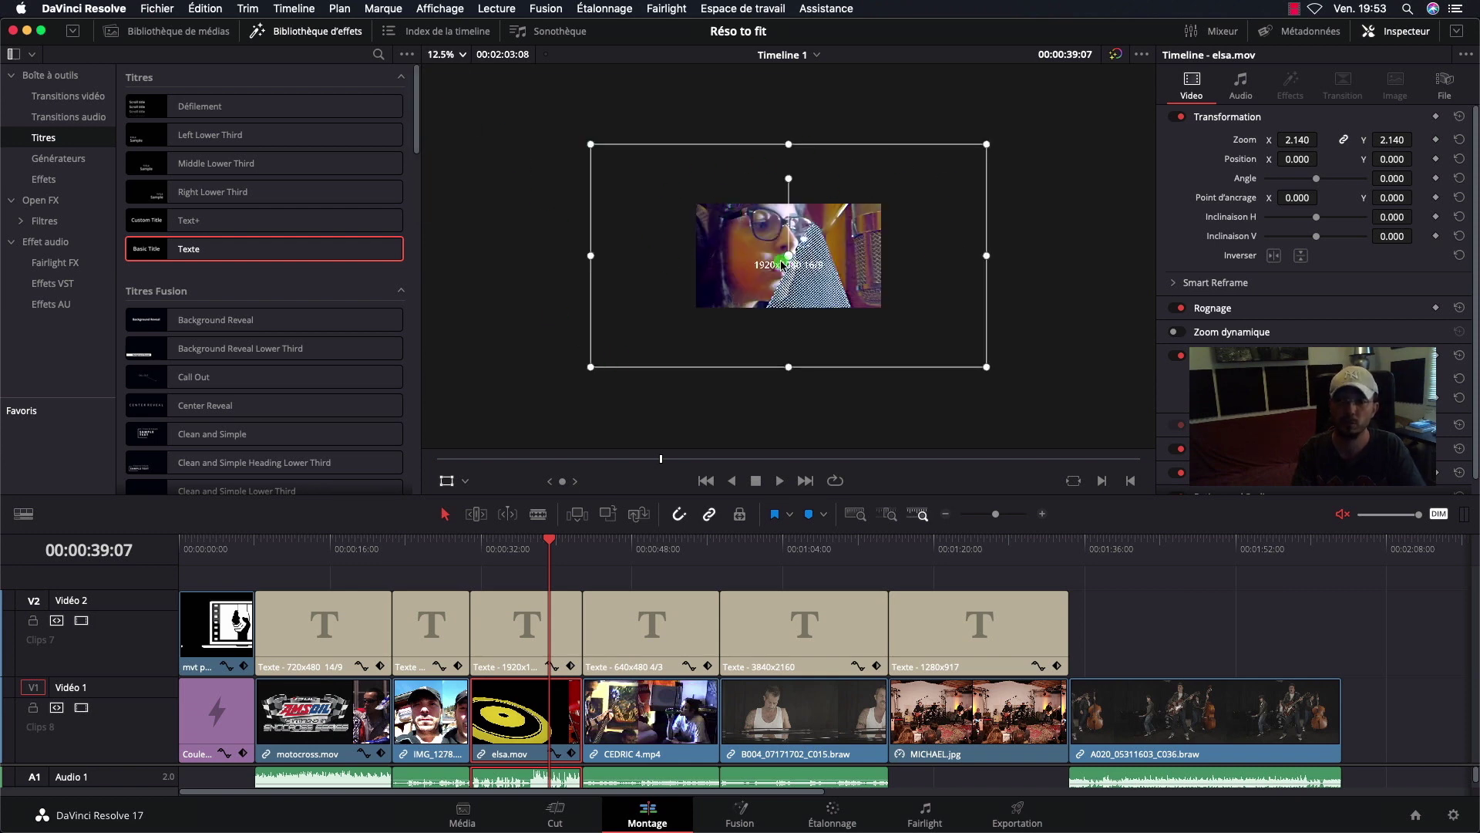
{"action": "left_click_drag", "start_coordinate": [593, 369], "coordinate": [744, 285]}
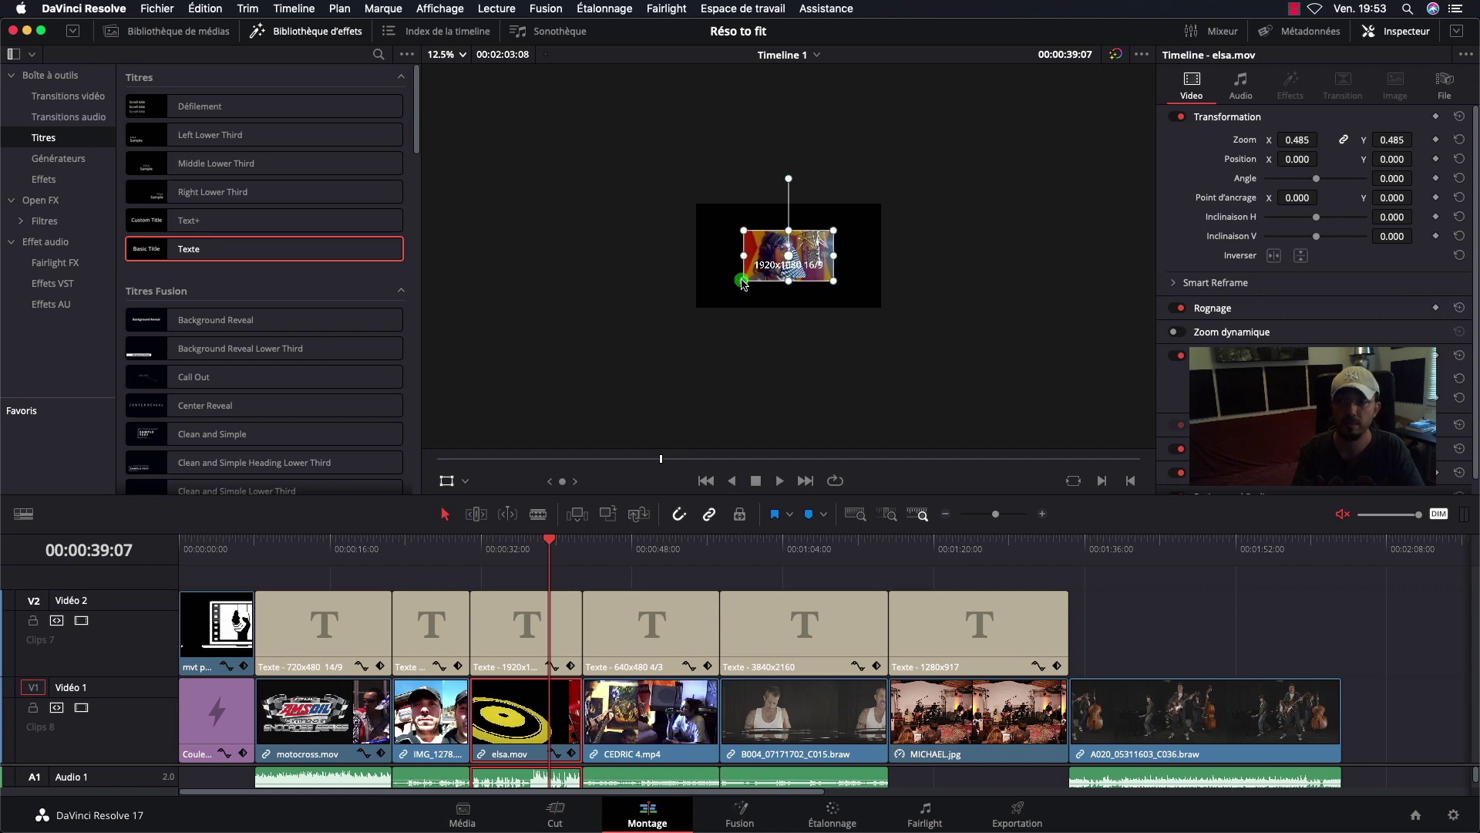
Step: Fit the frame in the viewer and move the playhead to the pink logo near the start
{"action": "left_click", "coordinate": [455, 54]}
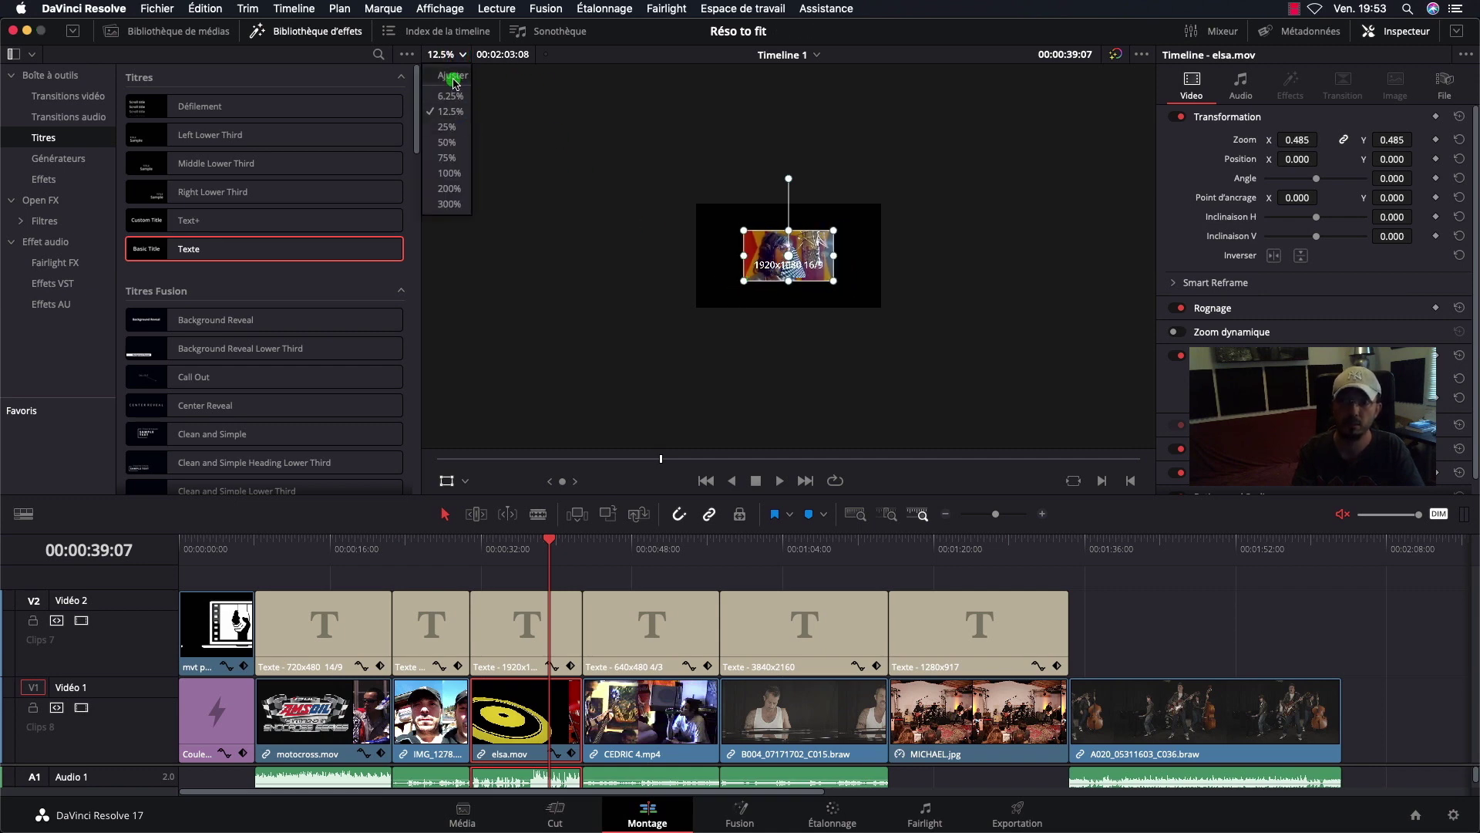
{"action": "left_click", "coordinate": [453, 76]}
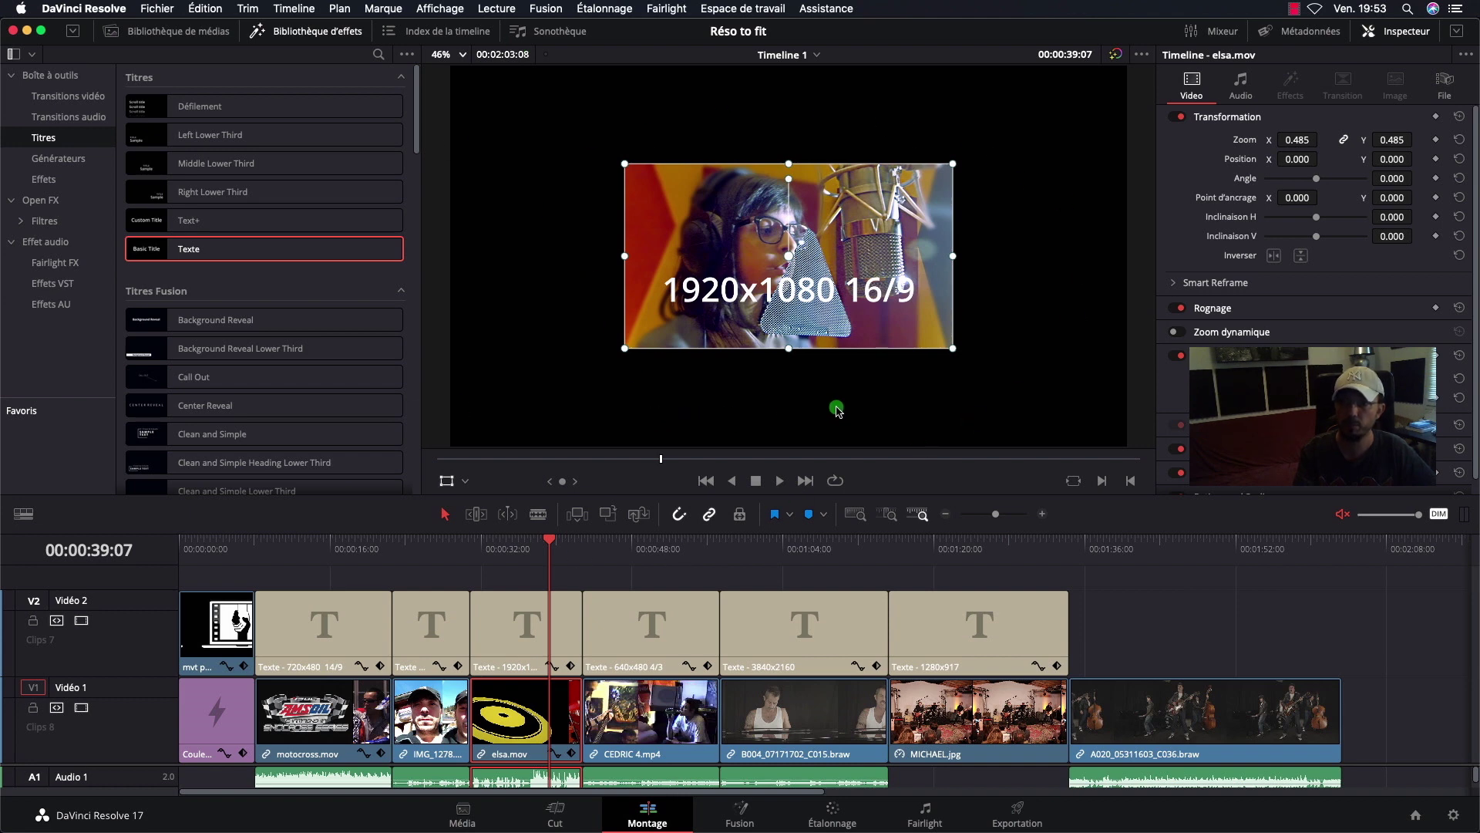
{"action": "left_click", "coordinate": [207, 548]}
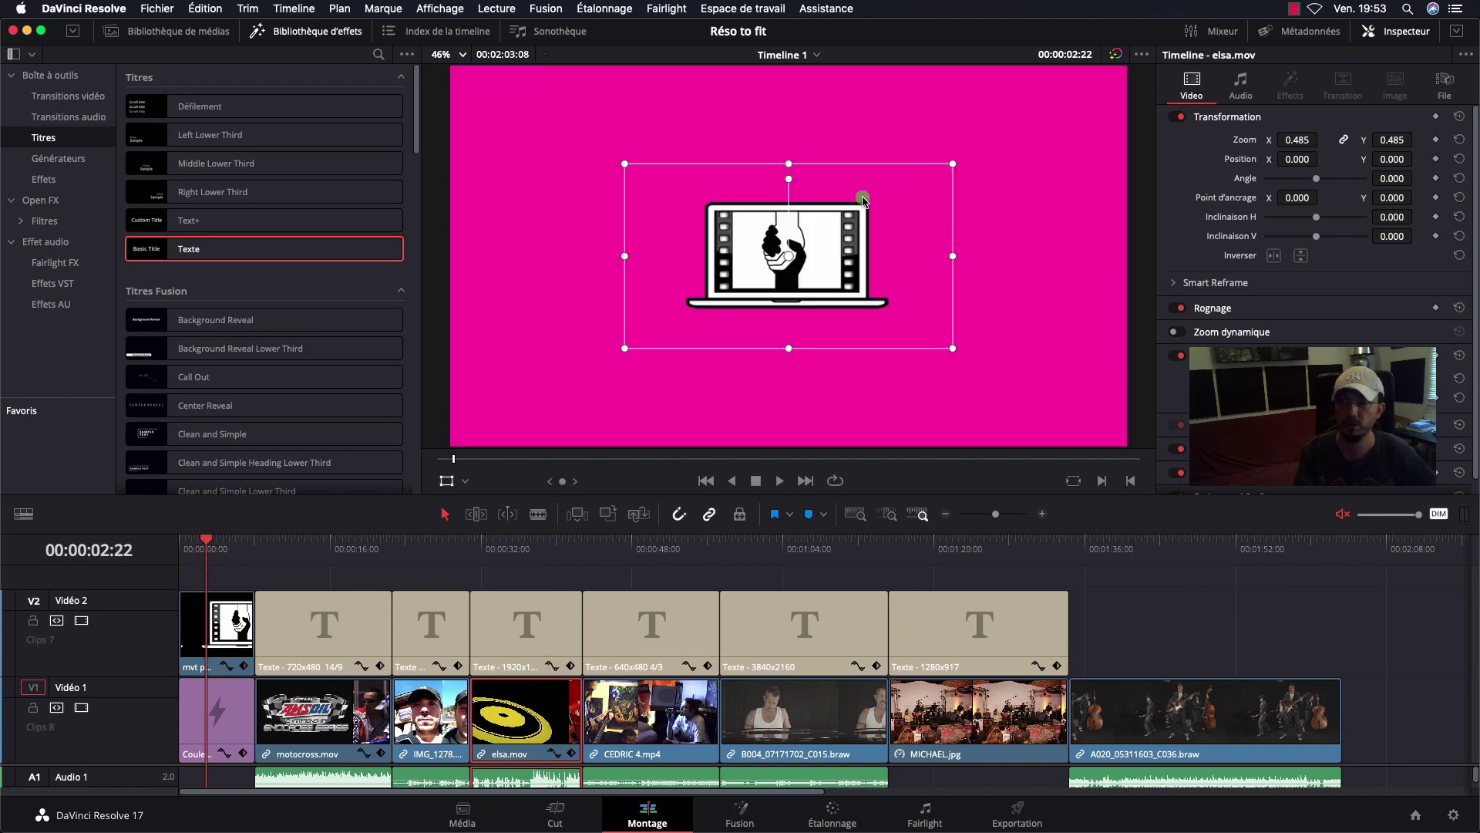
Step: Shrink elsa.mov to zoom 0.195 and raise it to position 2.186 / 109.312 above its title
{"action": "left_click", "coordinate": [229, 718]}
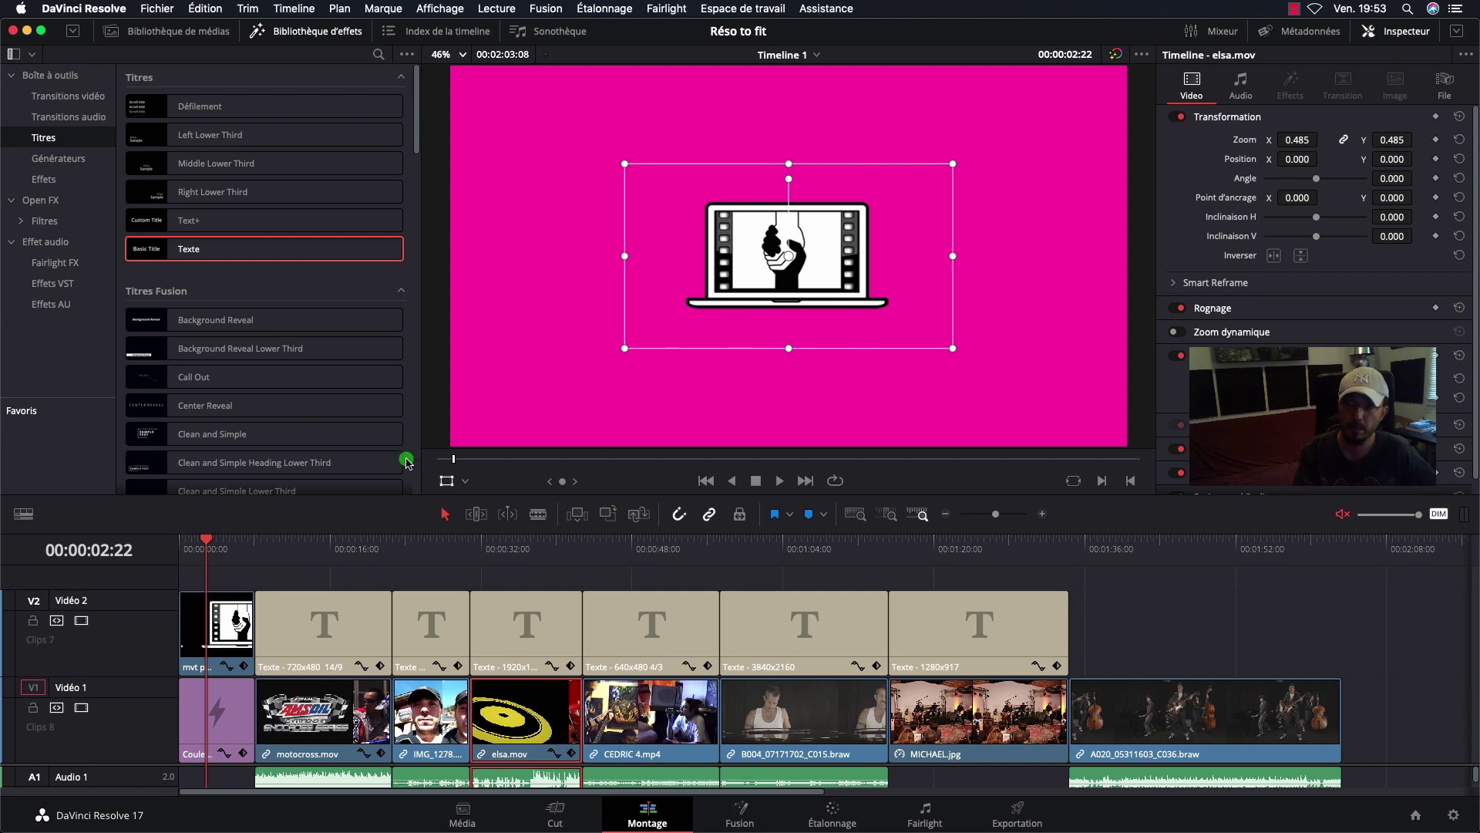
{"action": "left_click", "coordinate": [524, 540]}
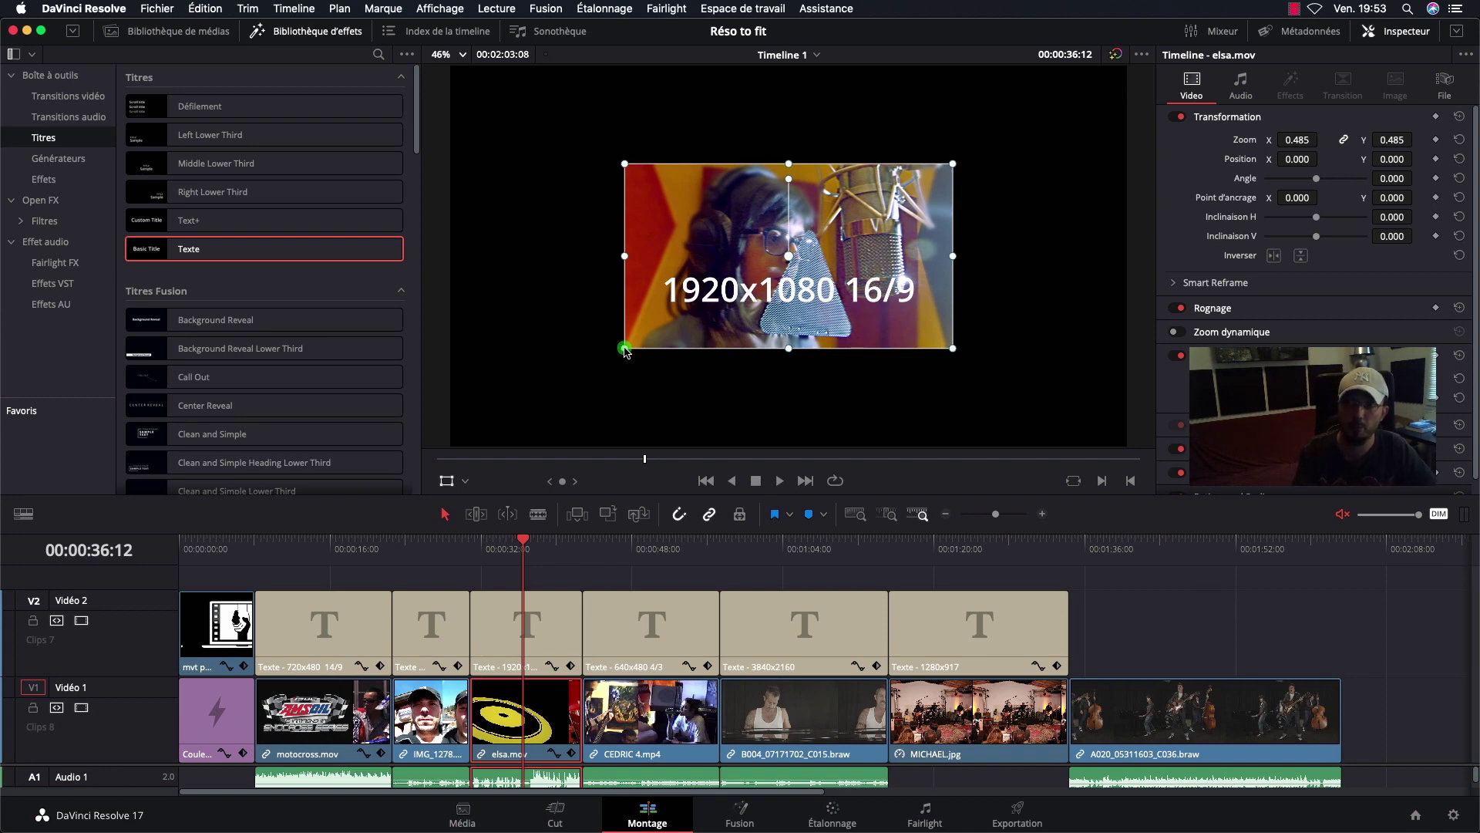
{"action": "left_click_drag", "start_coordinate": [625, 348], "coordinate": [694, 297]}
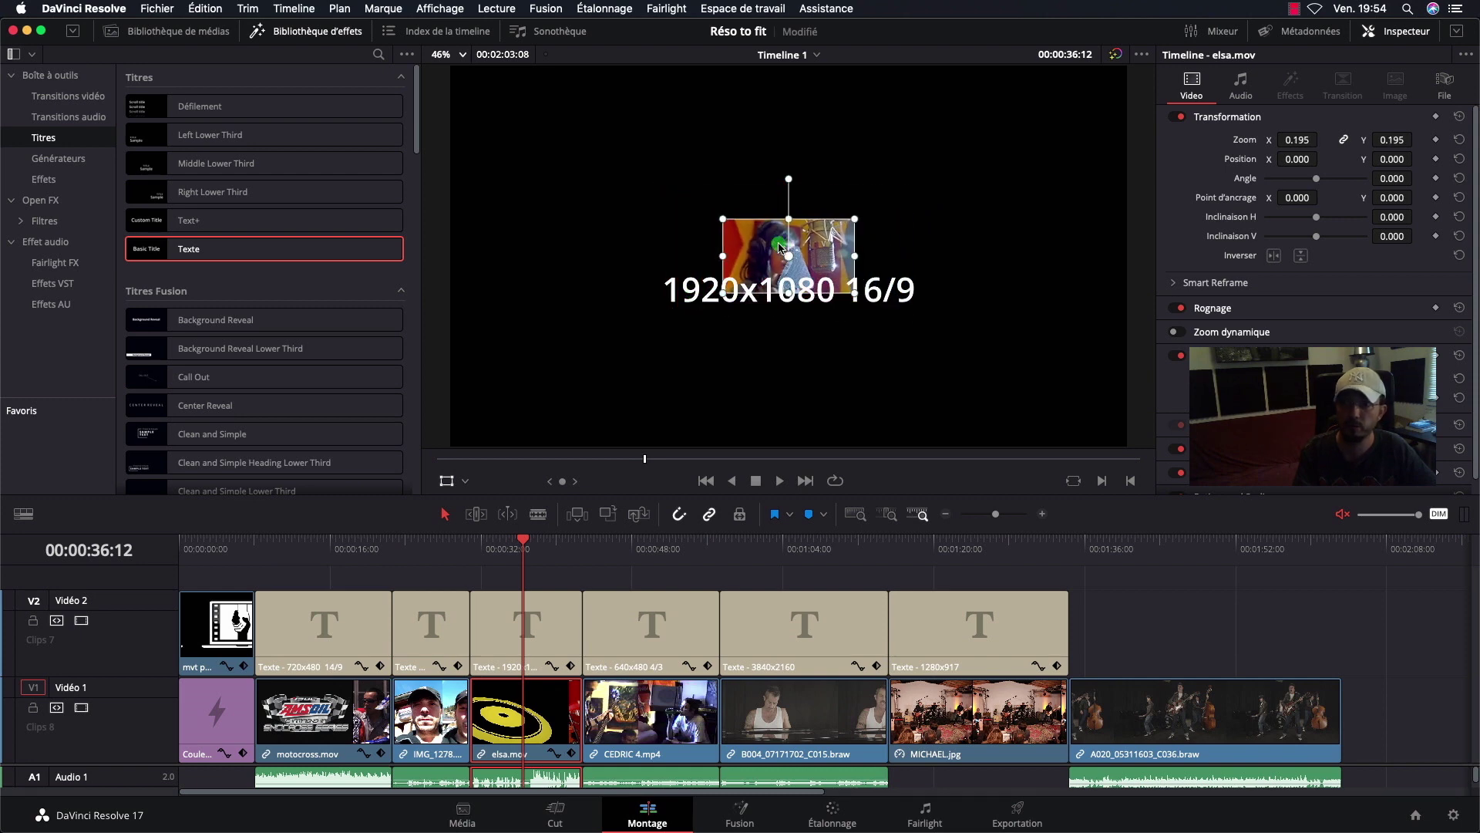
{"action": "left_click_drag", "start_coordinate": [745, 251], "coordinate": [748, 214]}
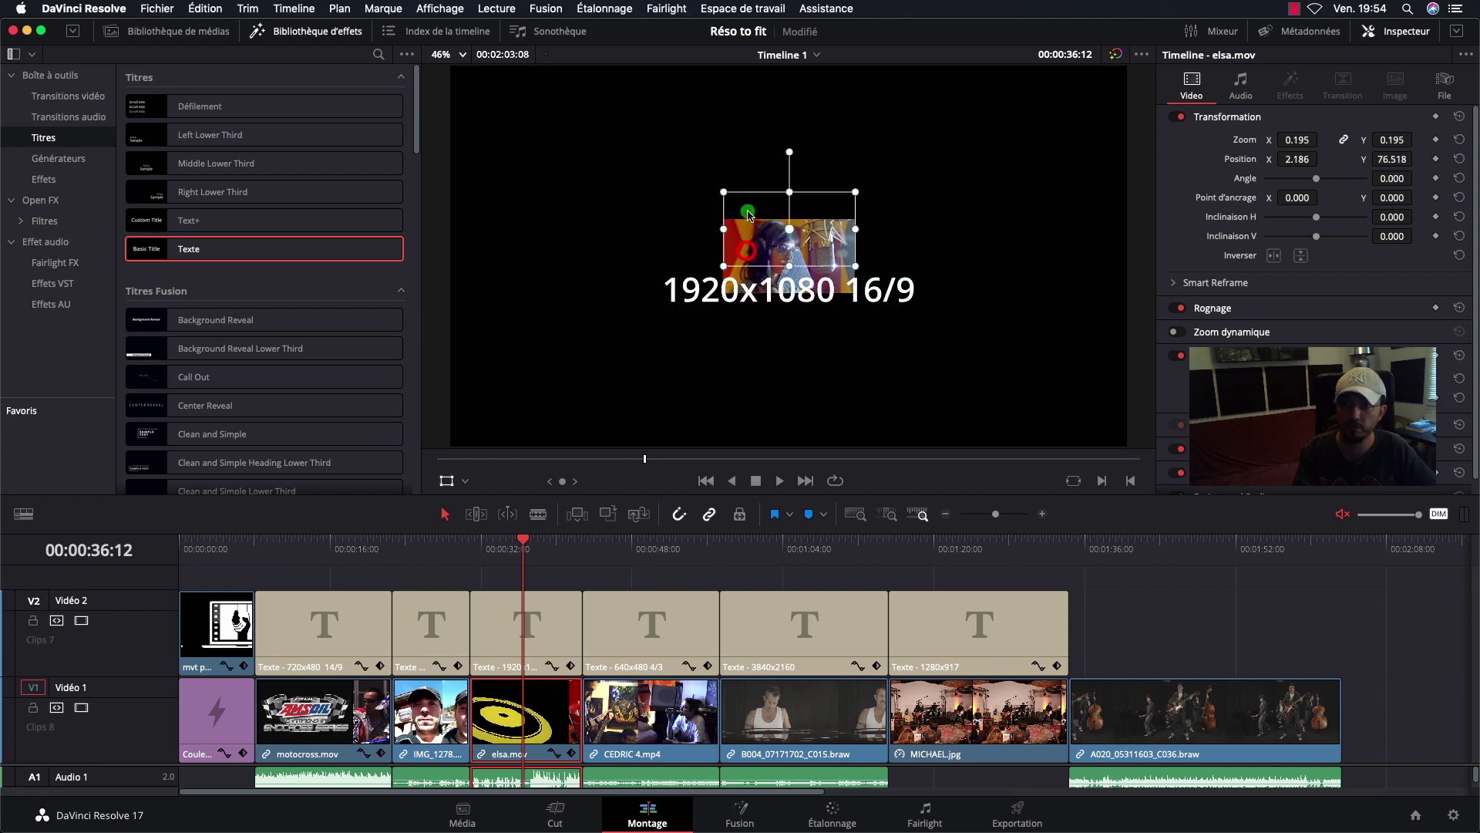
{"action": "left_click", "coordinate": [461, 54]}
Step: At 200% viewer zoom, lower elsa.mov to position 1.831 / 7.329, save, and scrub to 00:01:02:08
{"action": "left_click", "coordinate": [439, 184]}
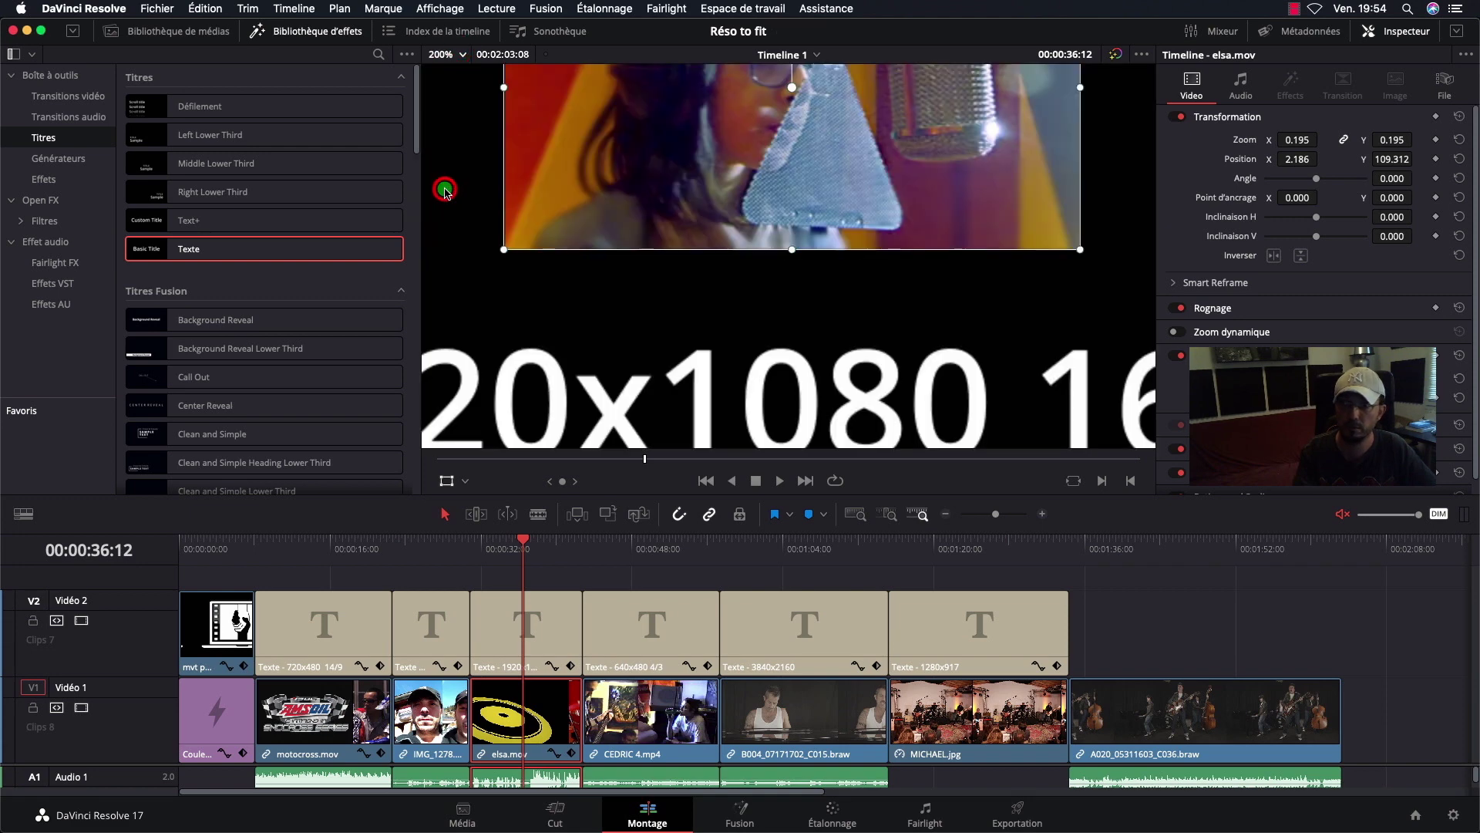
{"action": "scroll", "coordinate": [616, 303], "scroll_direction": "up", "scroll_amount": 3}
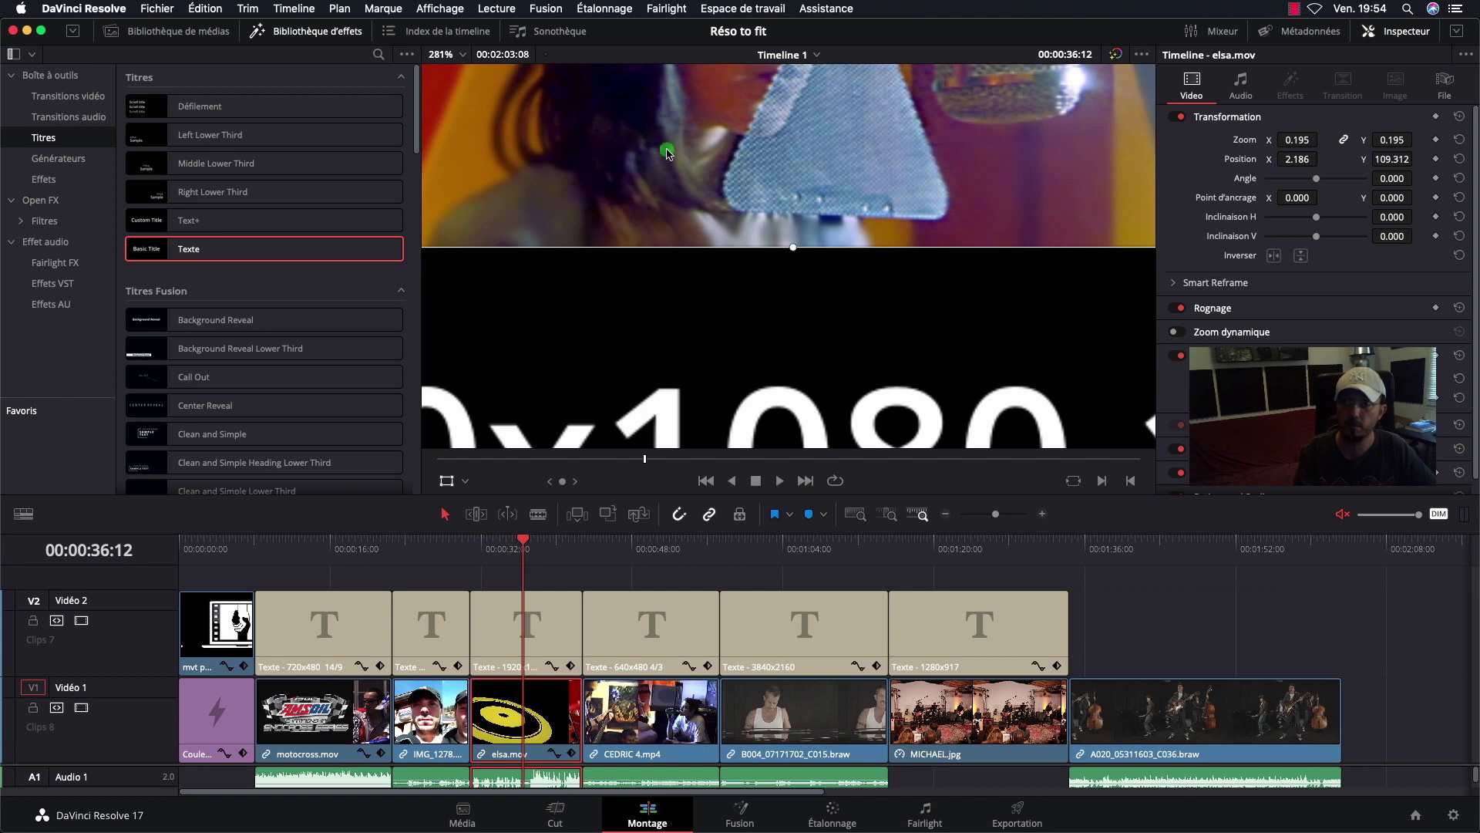
{"action": "mouse_move", "coordinate": [676, 266]}
{"action": "left_mouse_down"}
{"action": "mouse_move", "coordinate": [665, 333]}
{"action": "mouse_move", "coordinate": [760, 164]}
{"action": "left_mouse_up"}
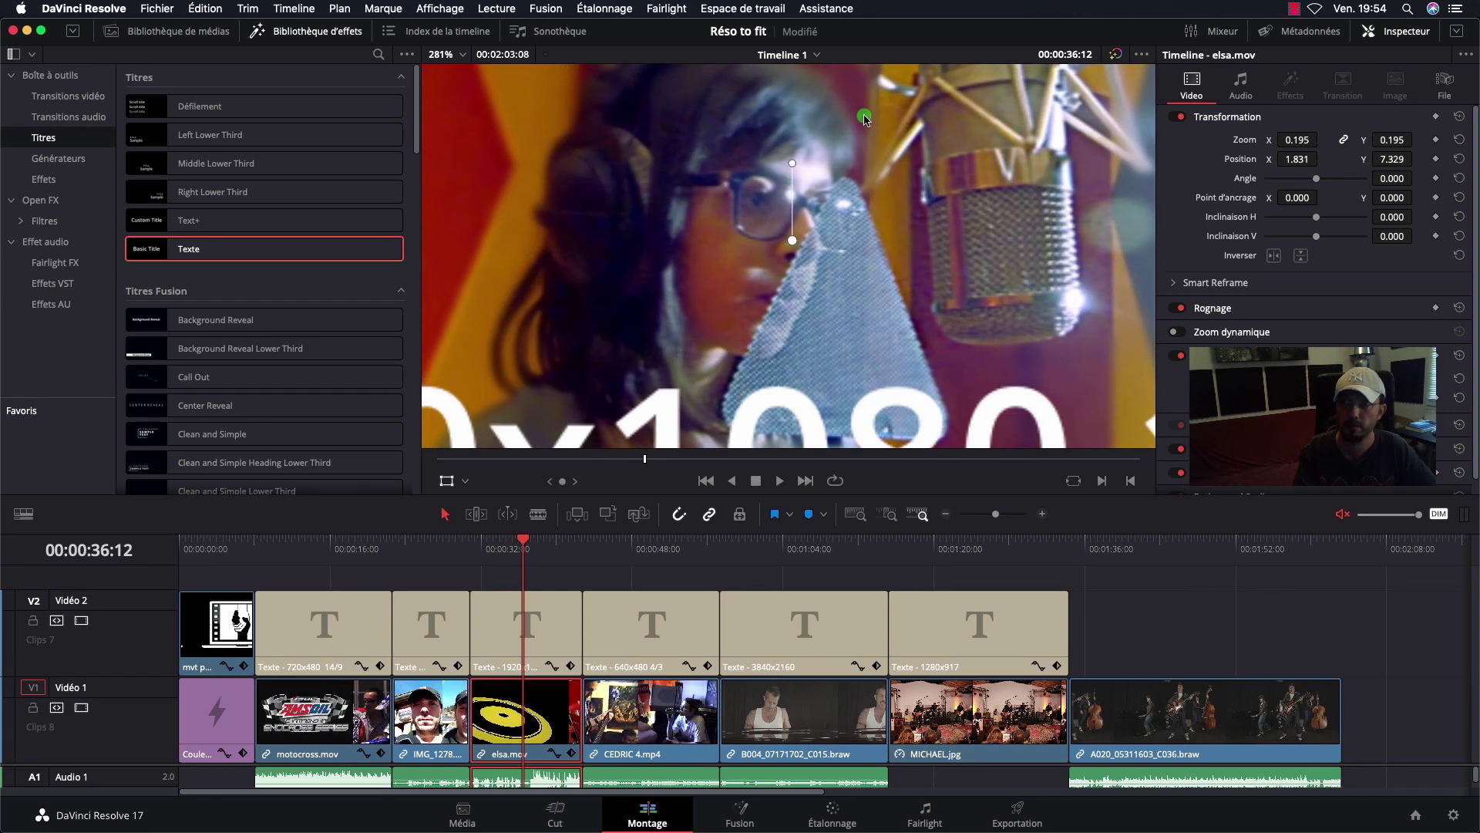
{"action": "key", "text": "super+s"}
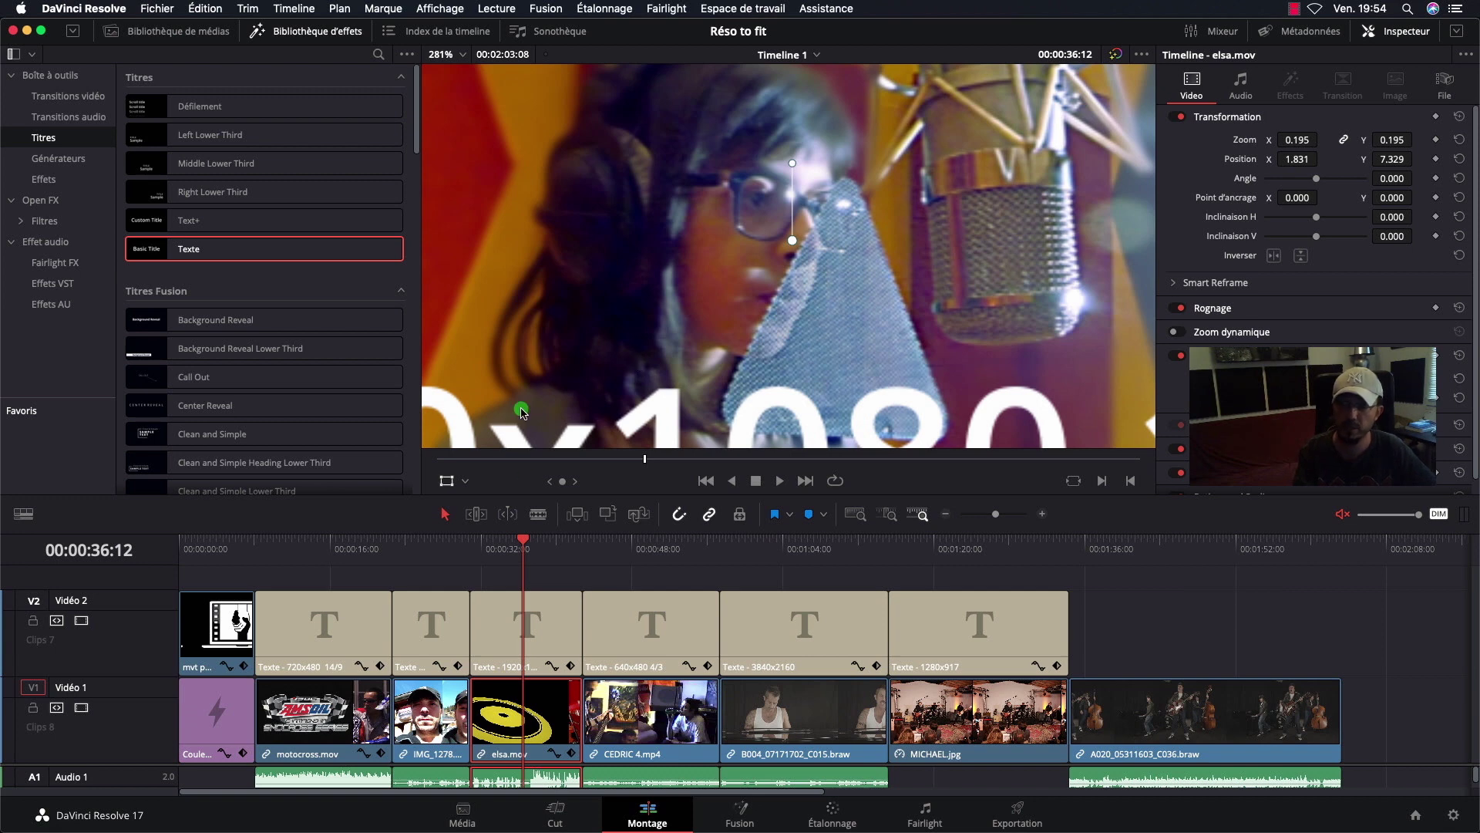
{"action": "left_click_drag", "start_coordinate": [521, 537], "coordinate": [769, 561]}
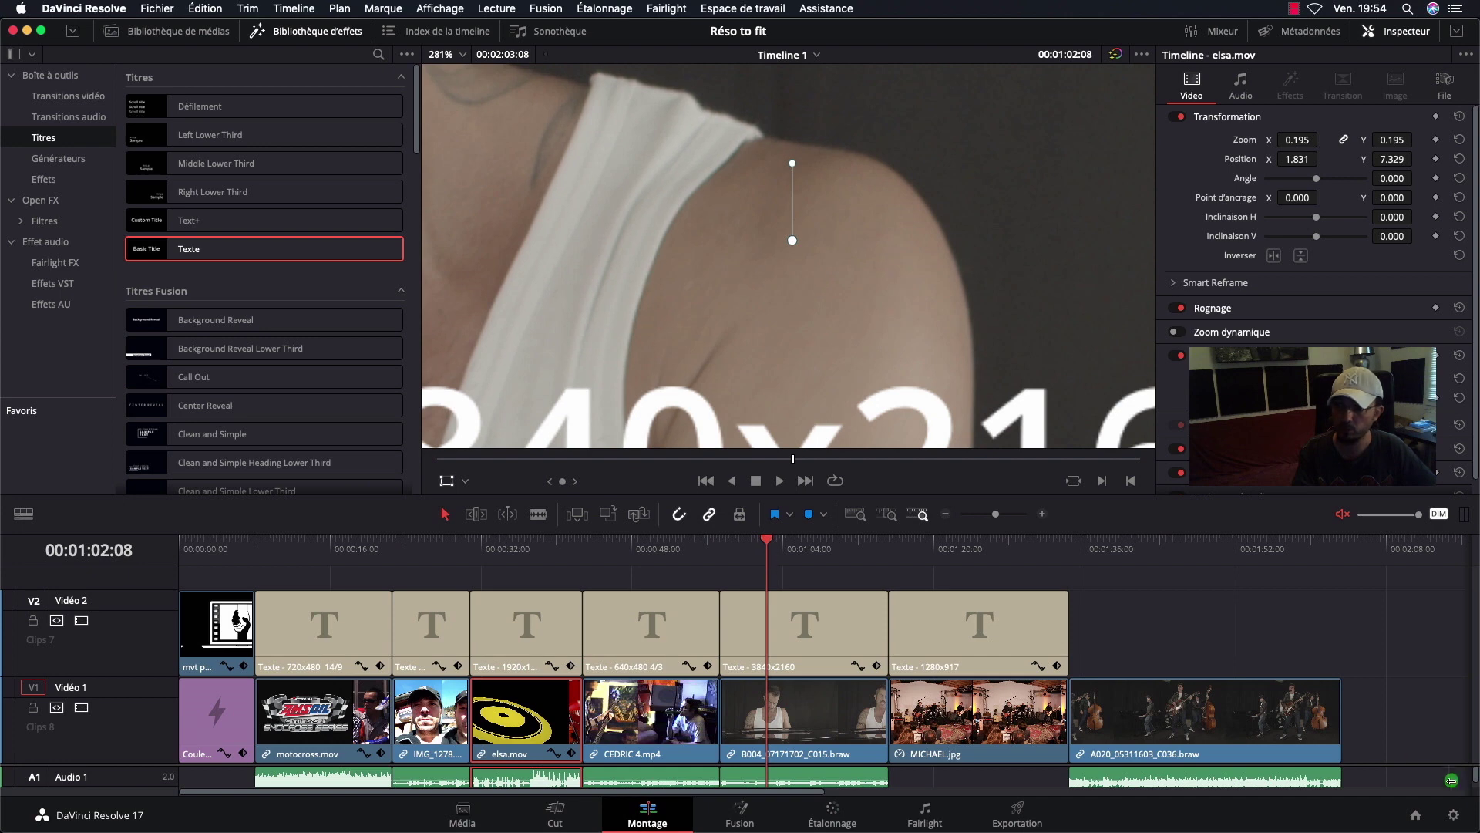
Step: Set mismatched source resolutions to 'Mettre à l'échelle sans rogner l'image' and save the project settings
{"action": "left_click", "coordinate": [1453, 815]}
{"action": "left_click", "coordinate": [788, 401]}
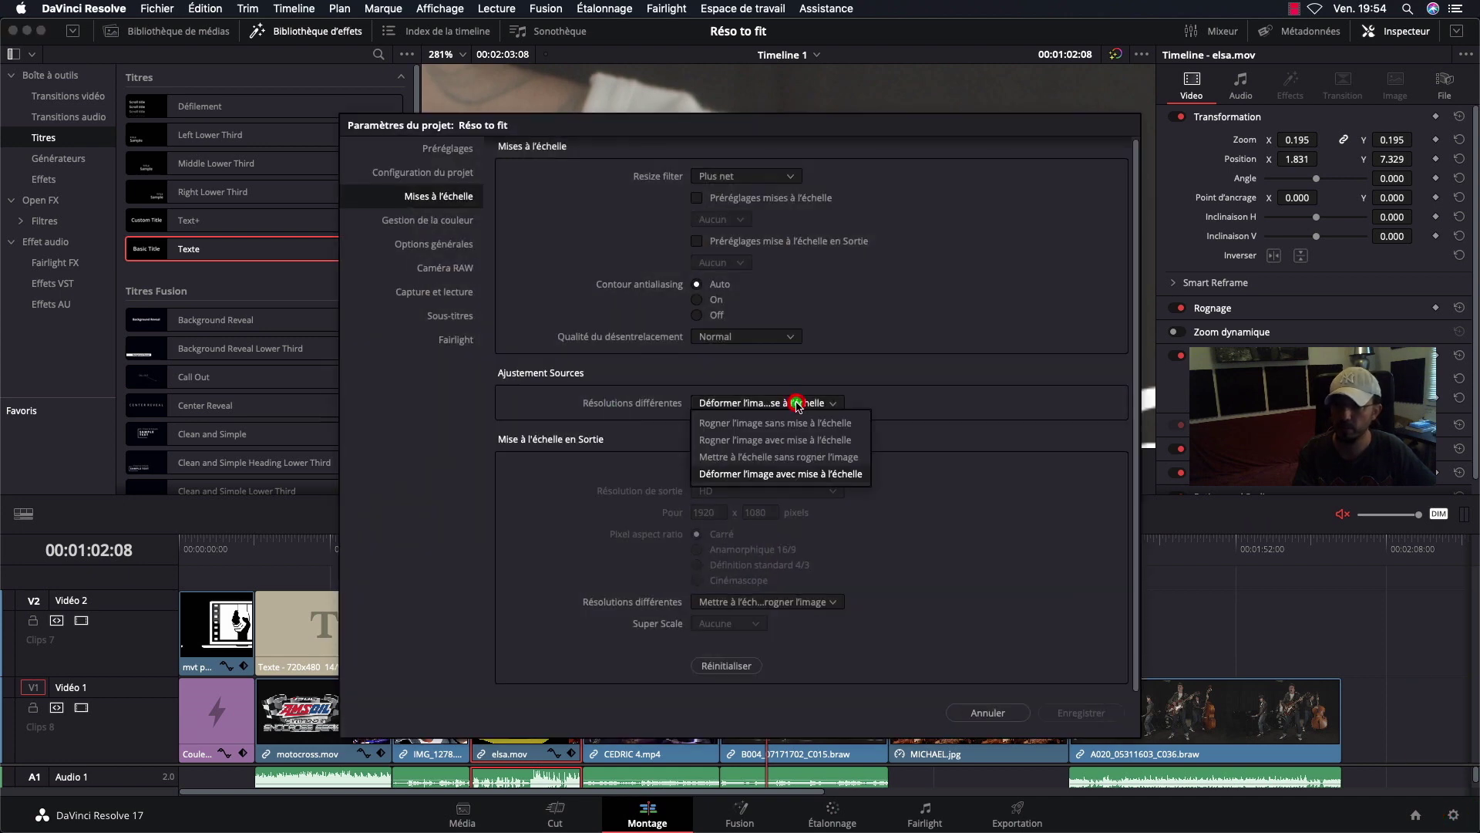
{"action": "left_click", "coordinate": [799, 454]}
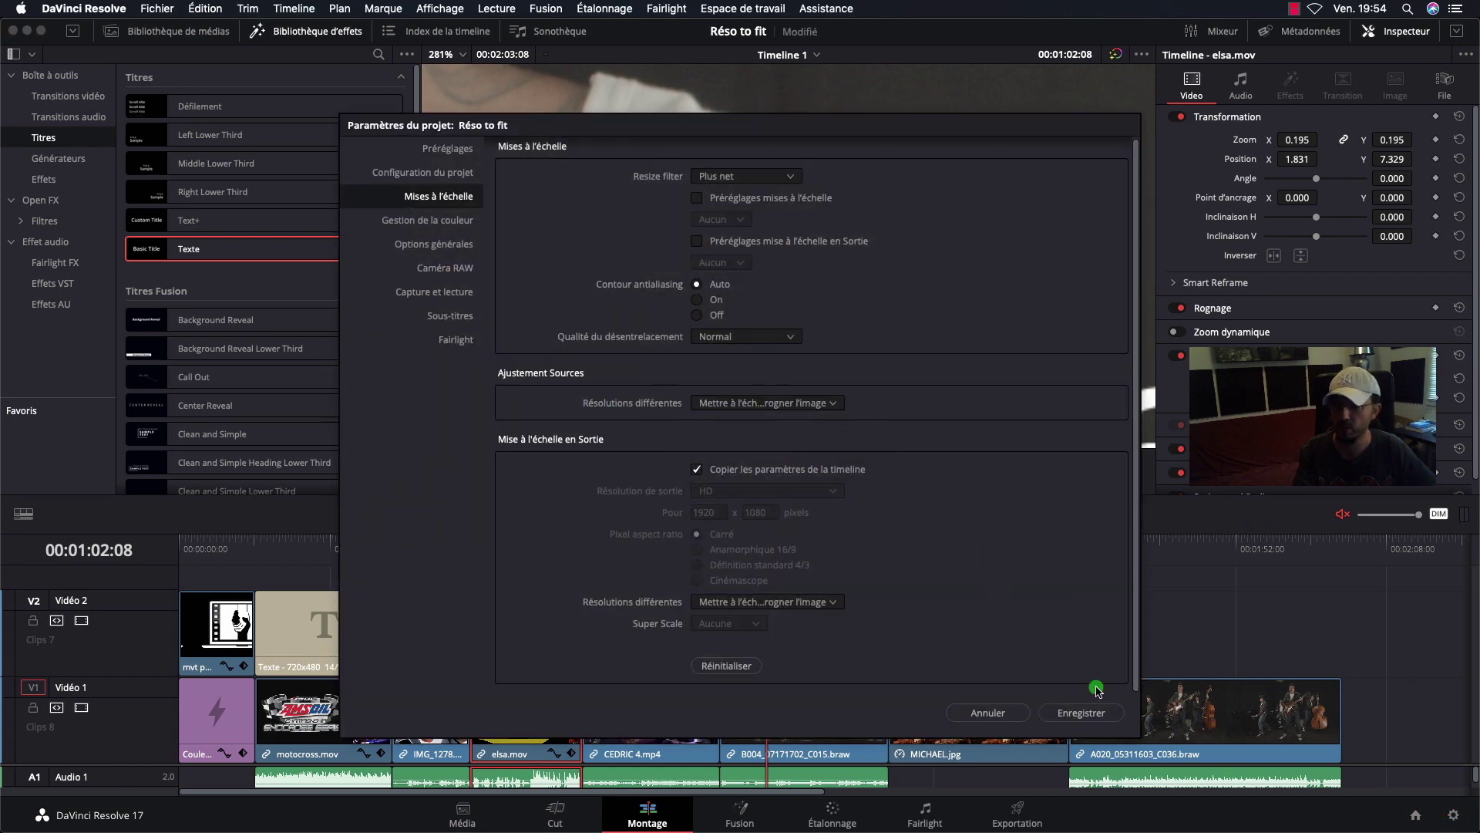
{"action": "left_click", "coordinate": [1087, 713]}
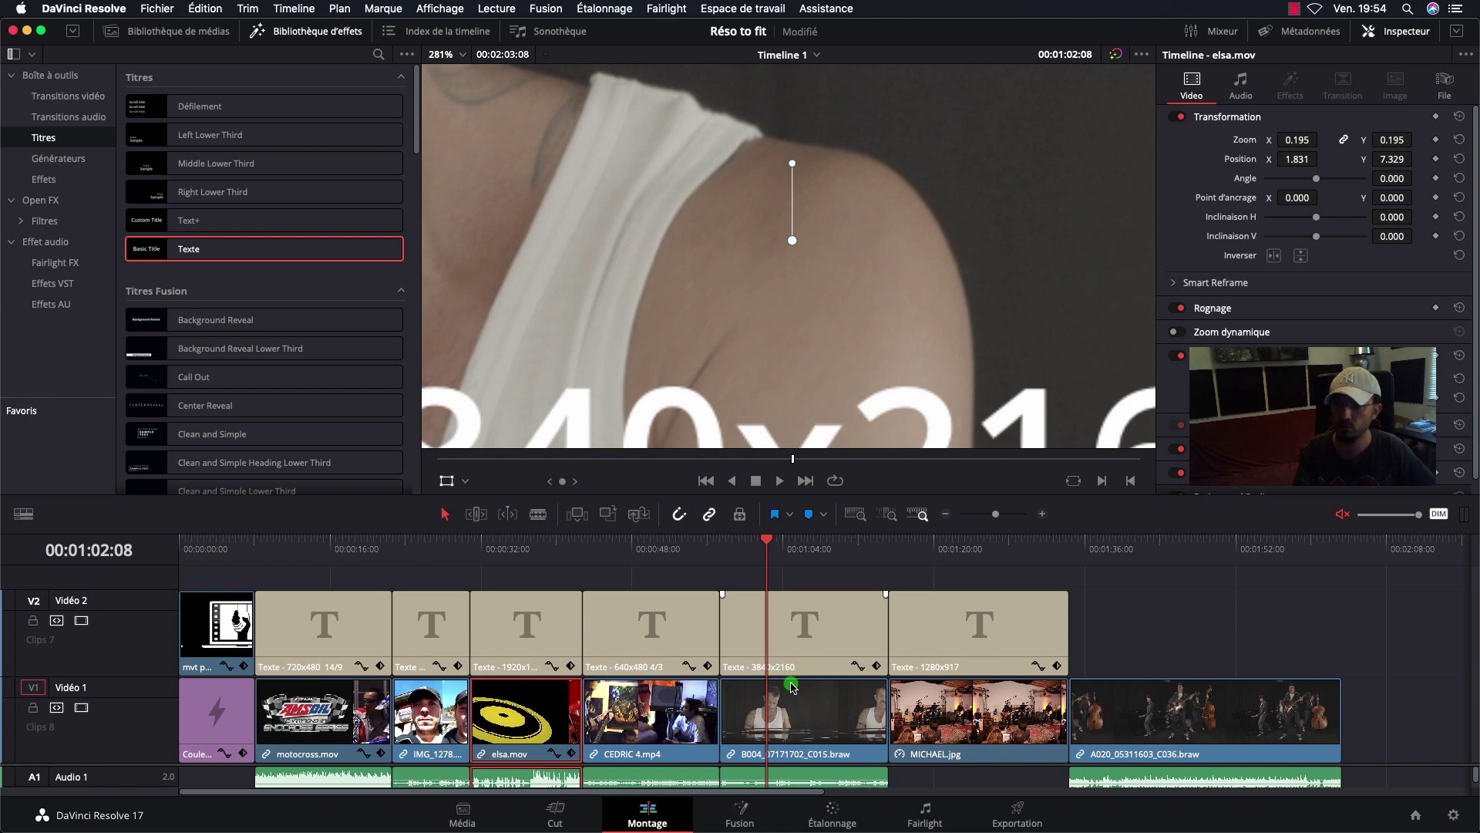
Step: Select the B004_07171702_C015.braw clip, fit the viewer, and move the playhead into the A020 band clip
{"action": "left_click", "coordinate": [803, 740]}
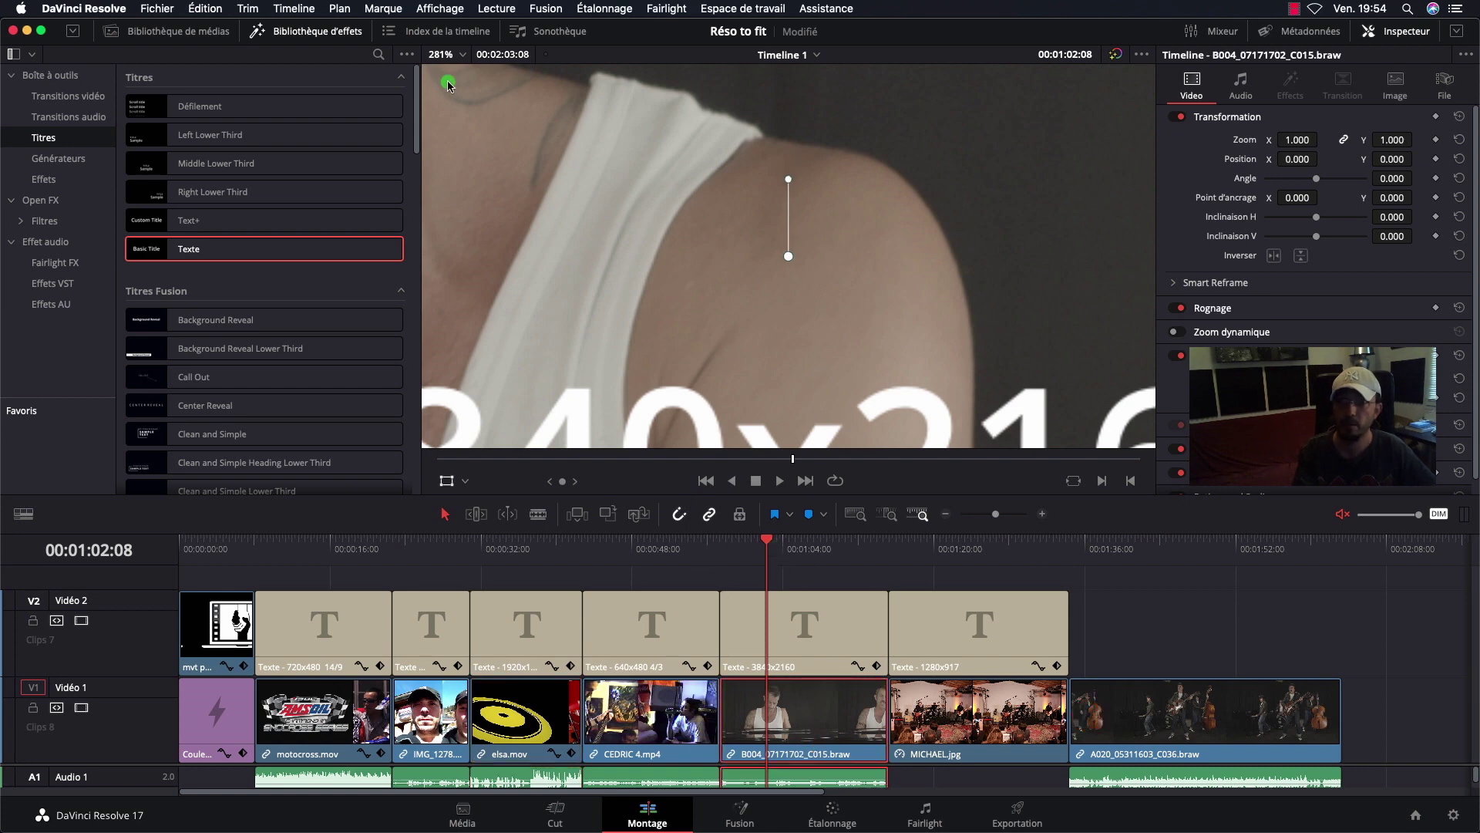
{"action": "left_click", "coordinate": [463, 55]}
{"action": "left_click", "coordinate": [456, 70]}
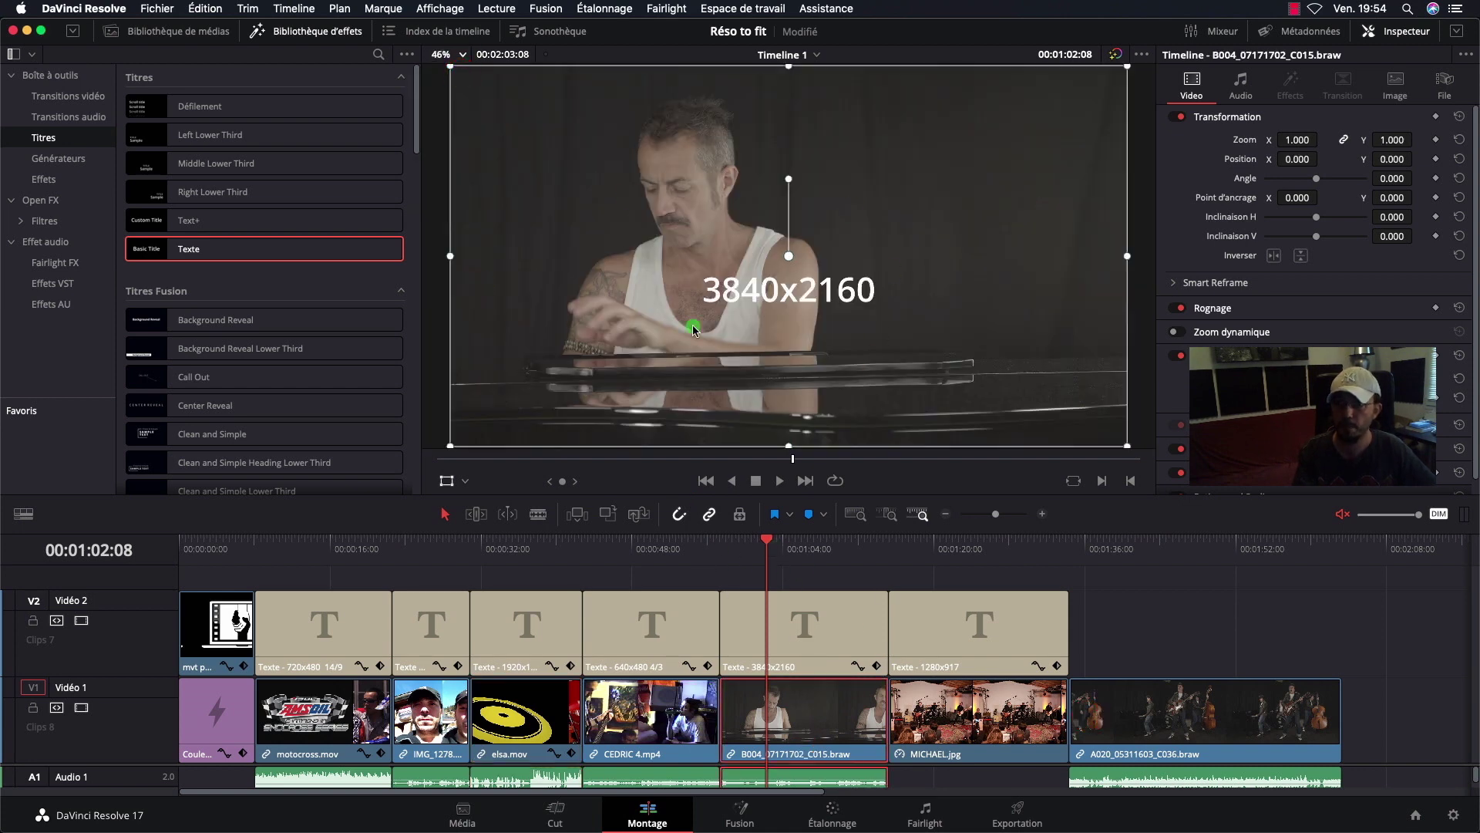
{"action": "left_click", "coordinate": [1129, 539]}
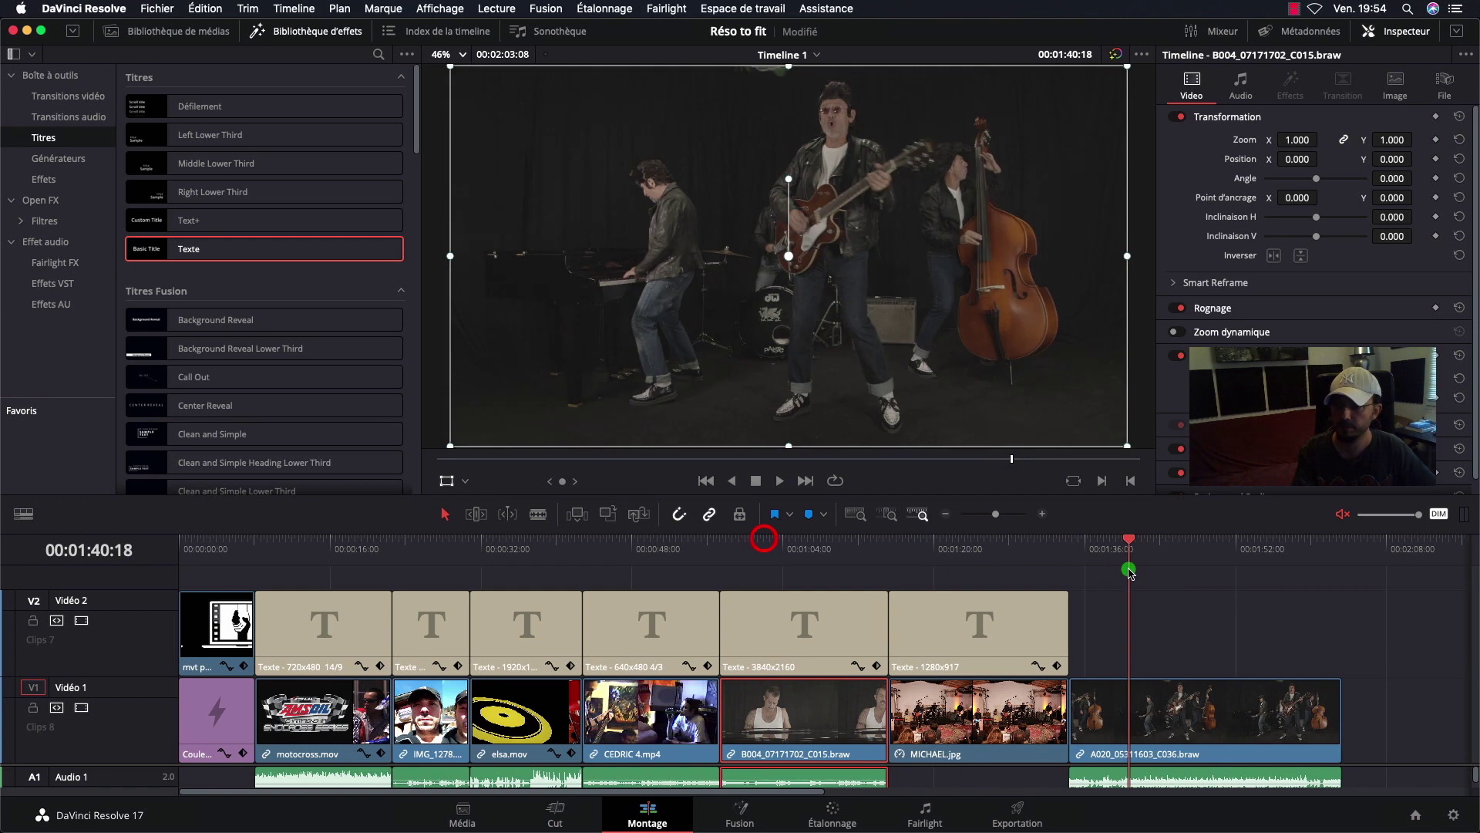
Step: With the A020 clip selected, set mismatched source resolutions to 'Rogner l'image sans mise à l'échelle' and save
{"action": "scroll", "coordinate": [907, 569], "scroll_direction": "right", "scroll_amount": 5}
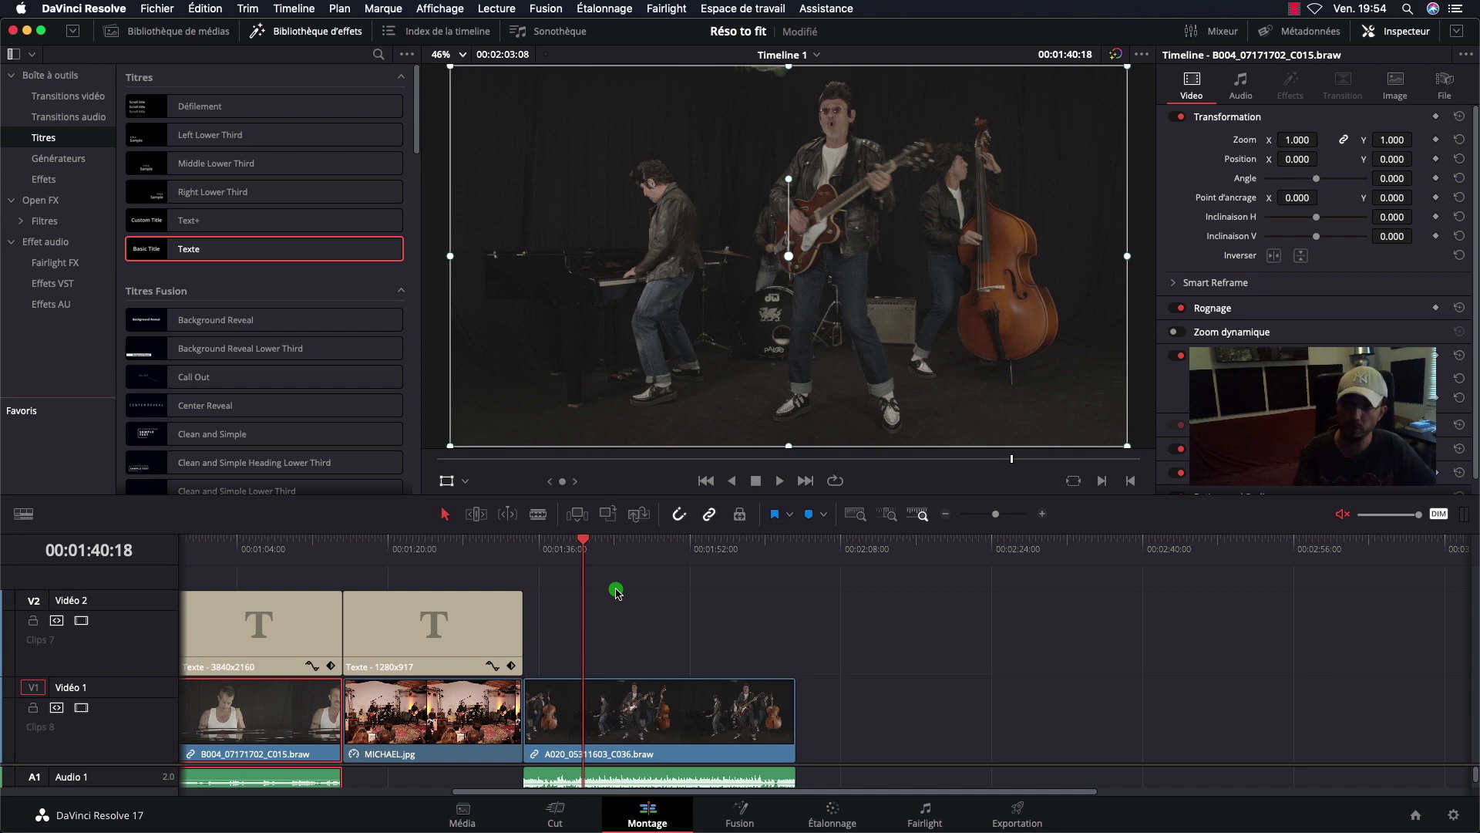
{"action": "left_click", "coordinate": [634, 721]}
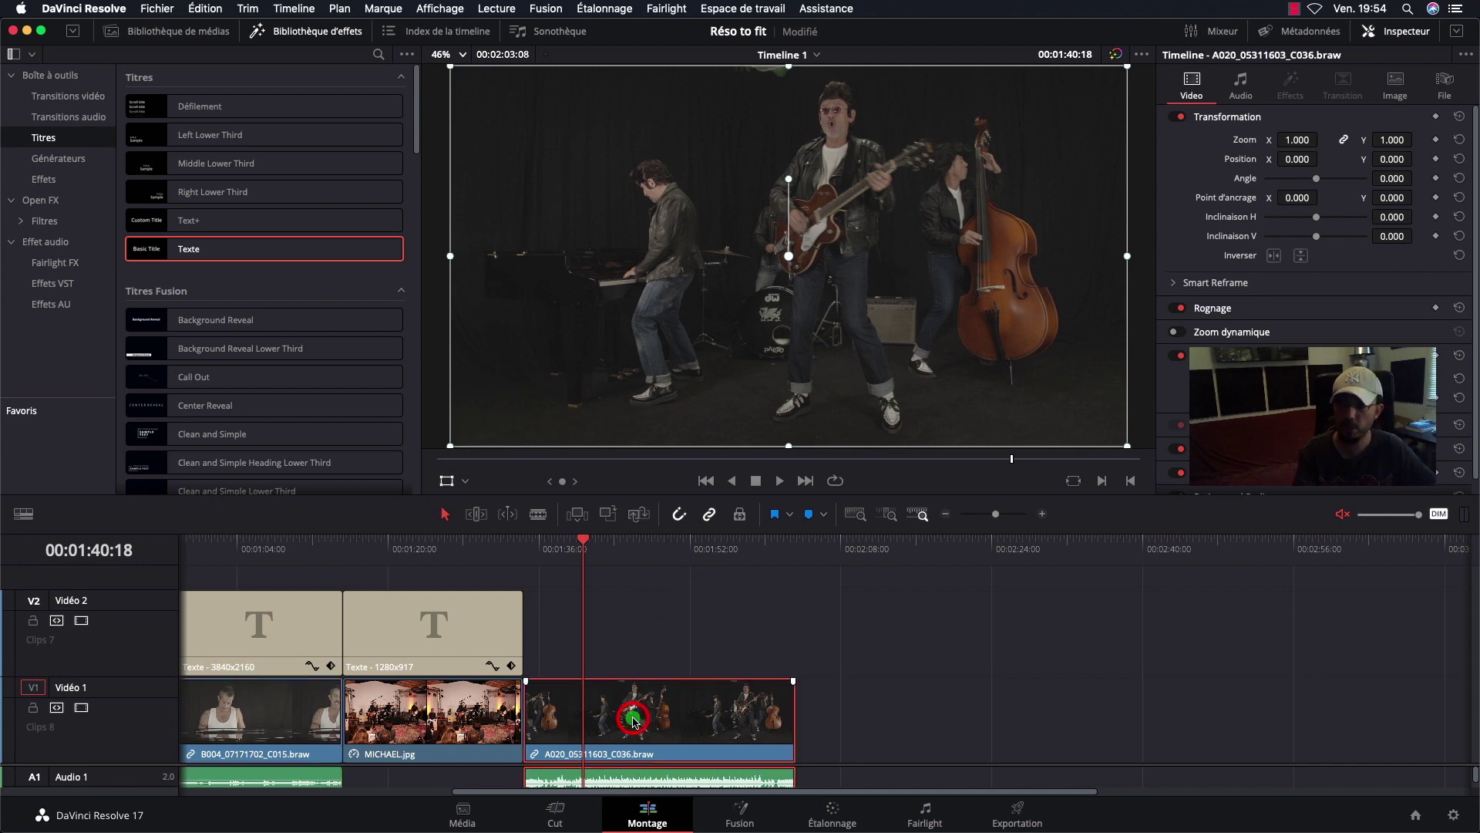
{"action": "left_click", "coordinate": [1451, 818]}
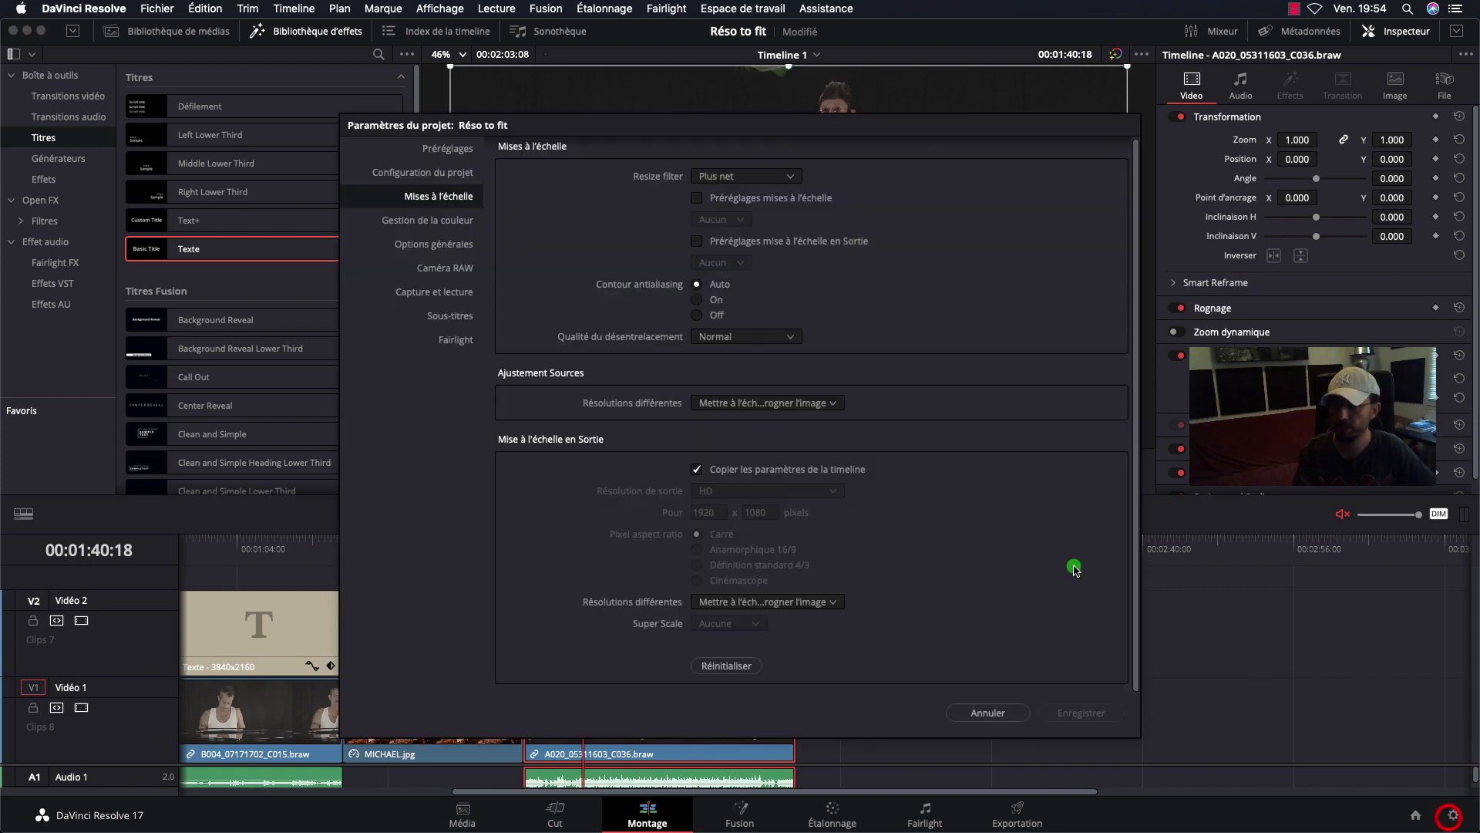
{"action": "left_click", "coordinate": [835, 402]}
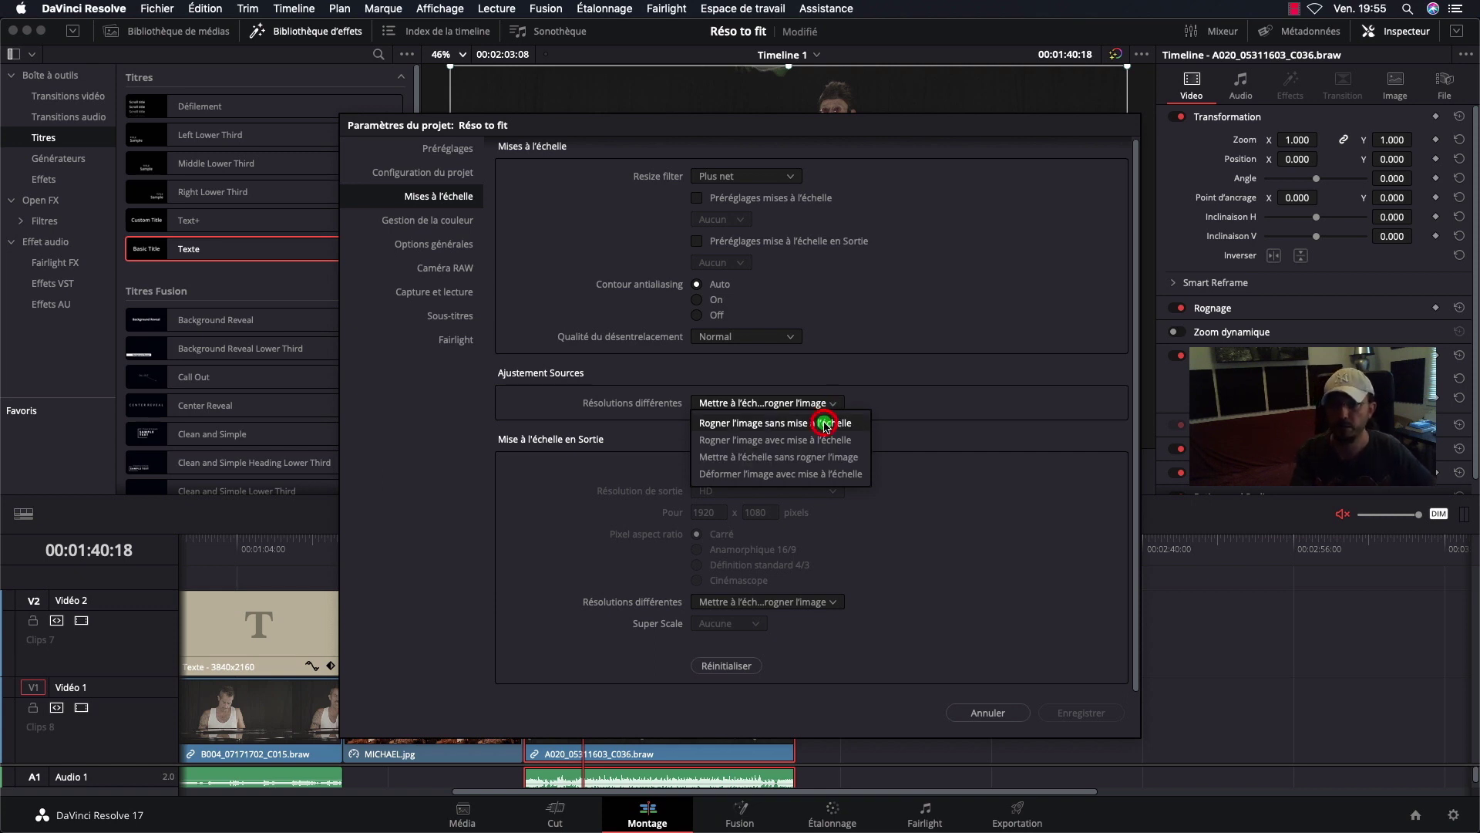
{"action": "left_click", "coordinate": [825, 424]}
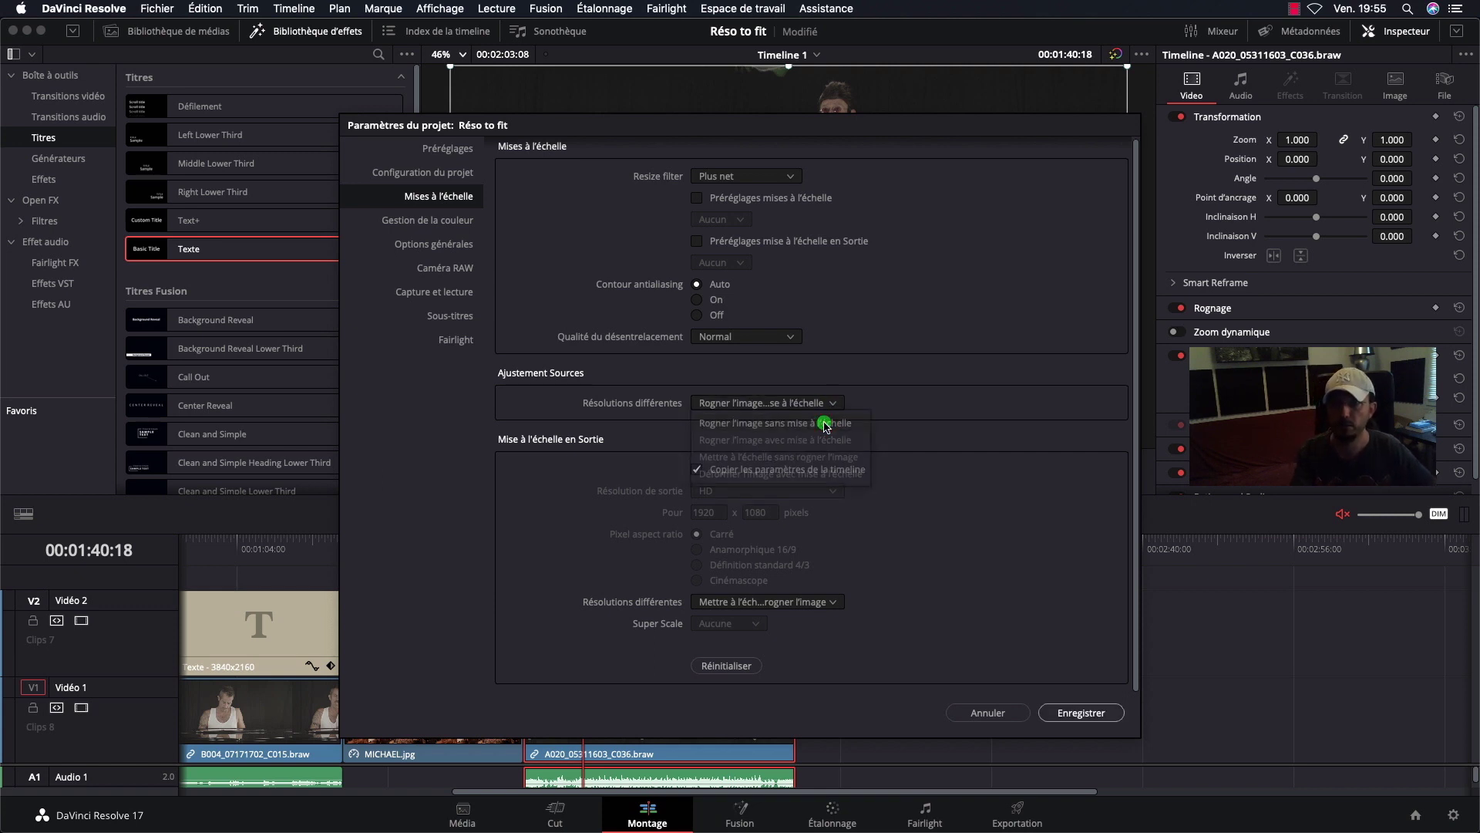
{"action": "left_click", "coordinate": [1082, 713]}
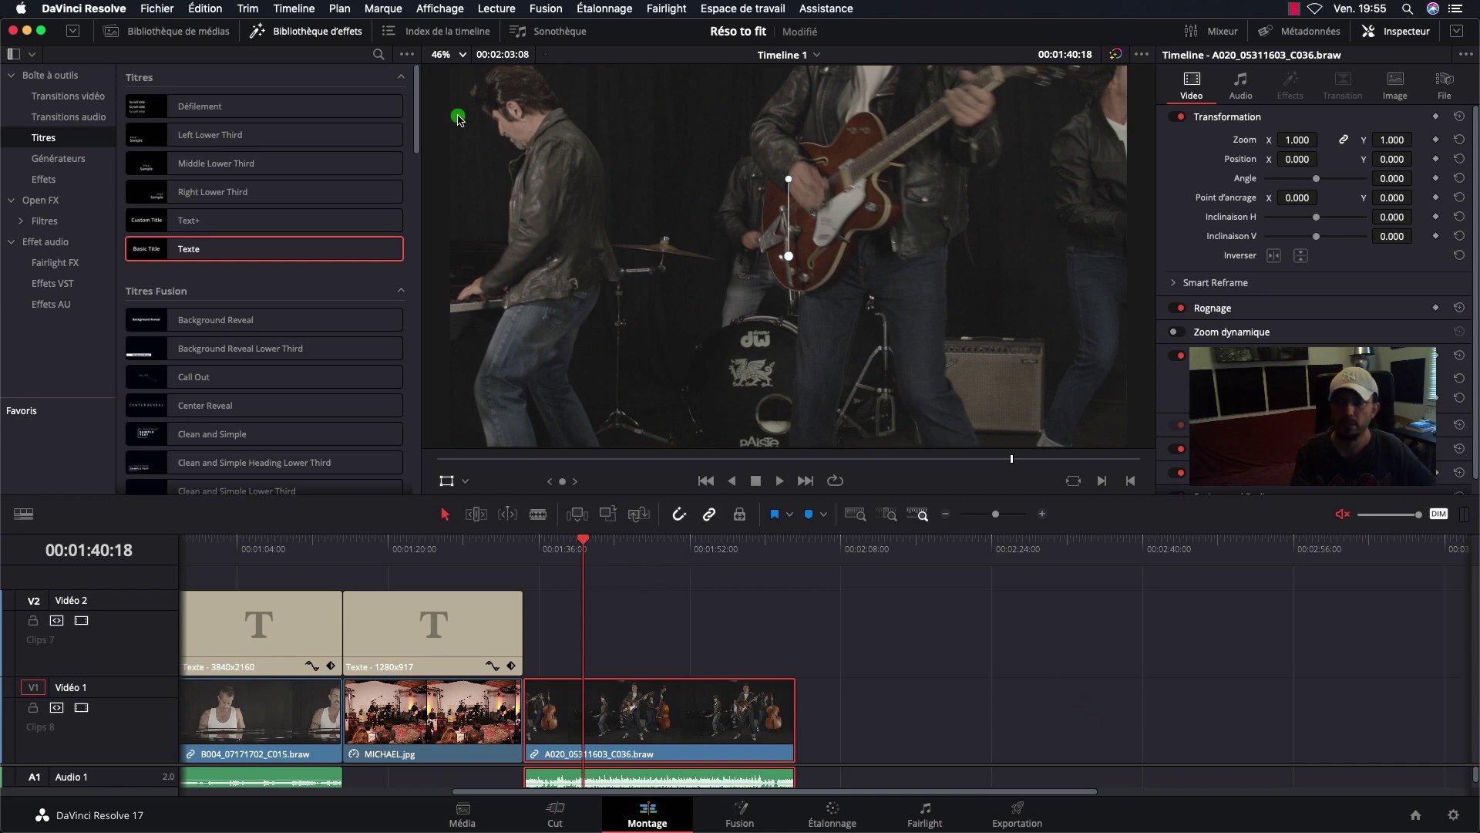
Step: View at 25% and reframe the cropped A020 clip at -238, -174 on the guitarist
{"action": "left_click", "coordinate": [462, 52]}
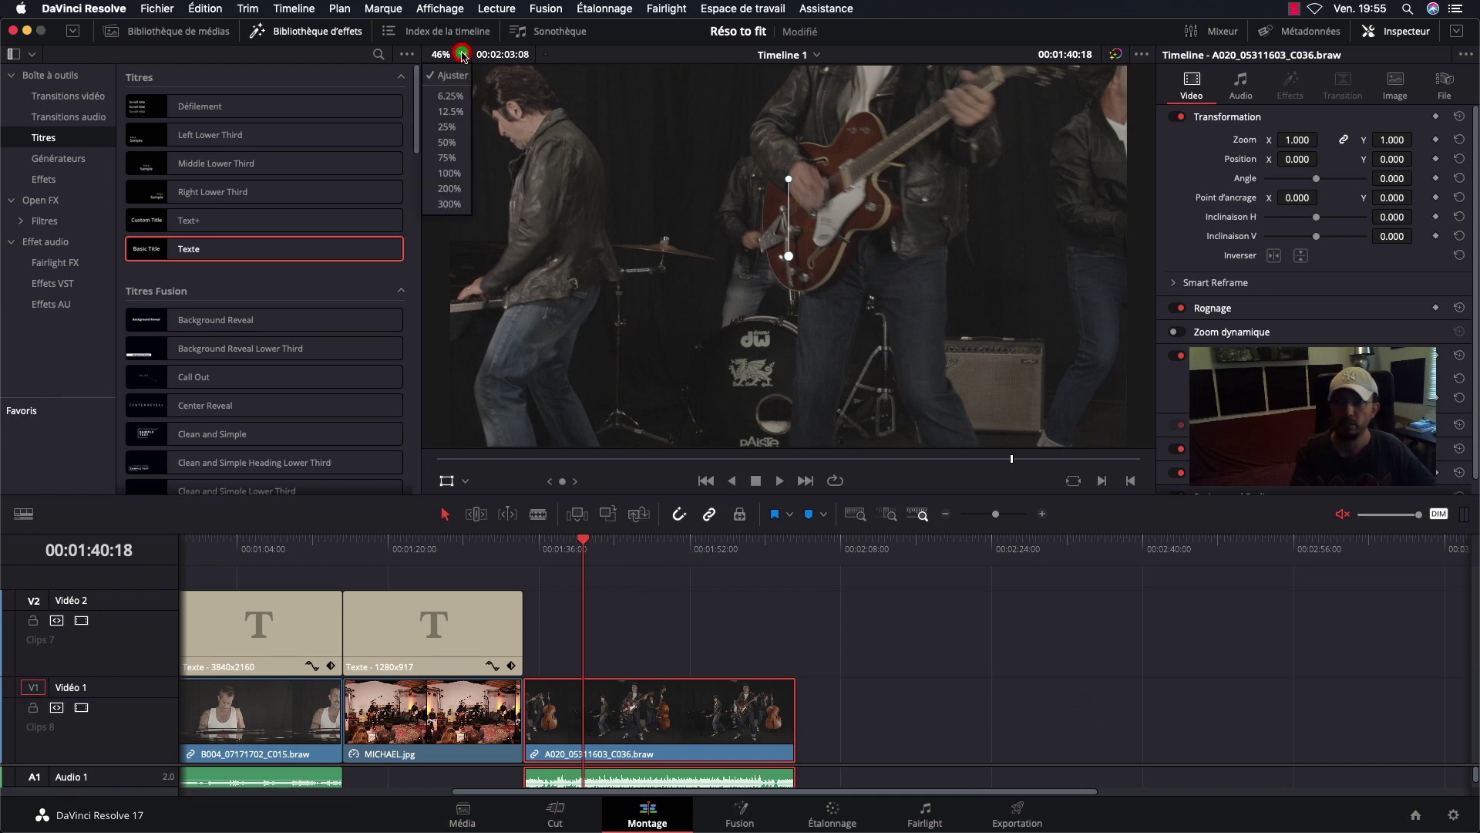
{"action": "left_click", "coordinate": [455, 110]}
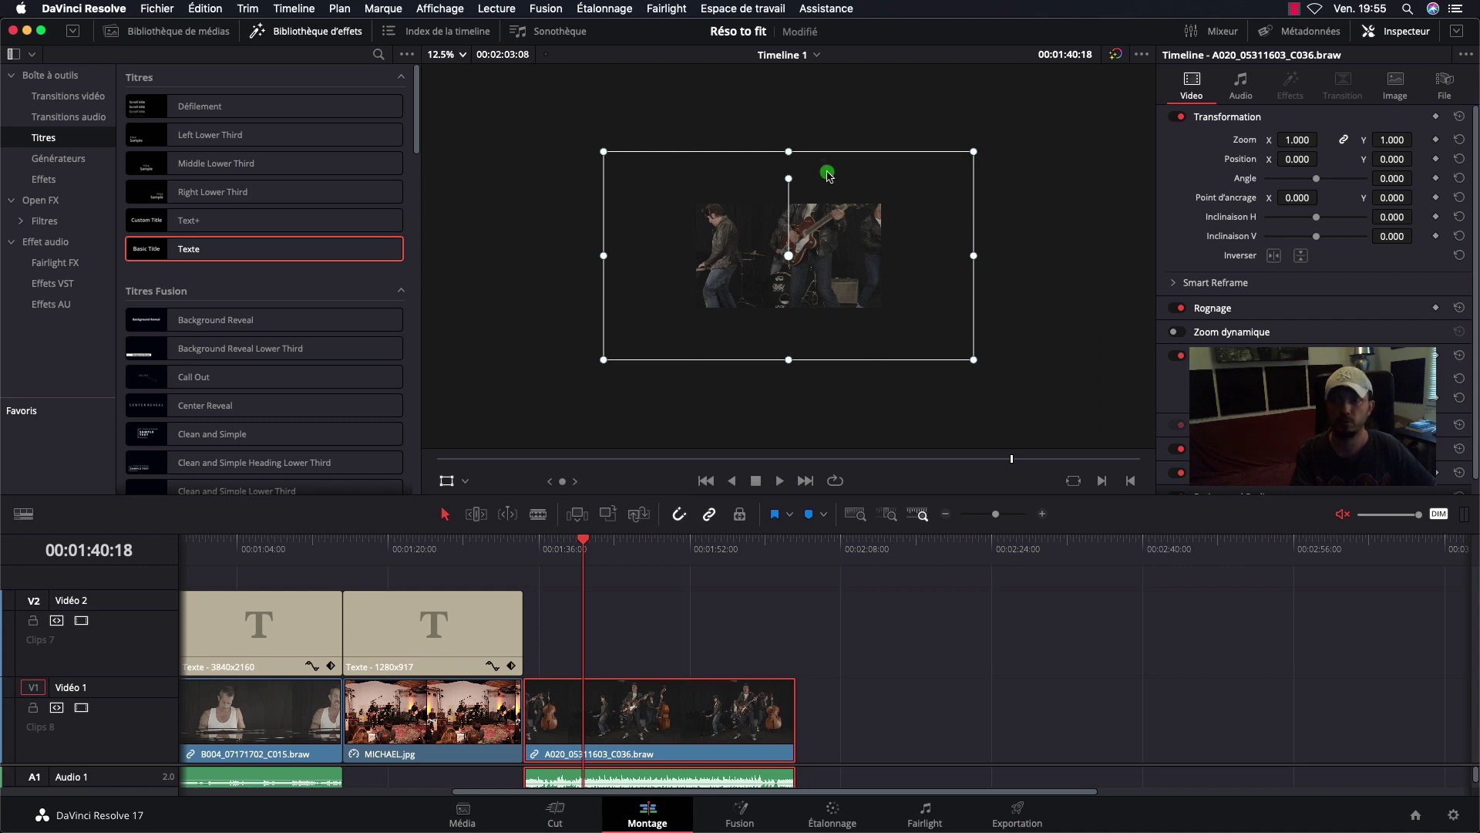
{"action": "left_click", "coordinate": [463, 54]}
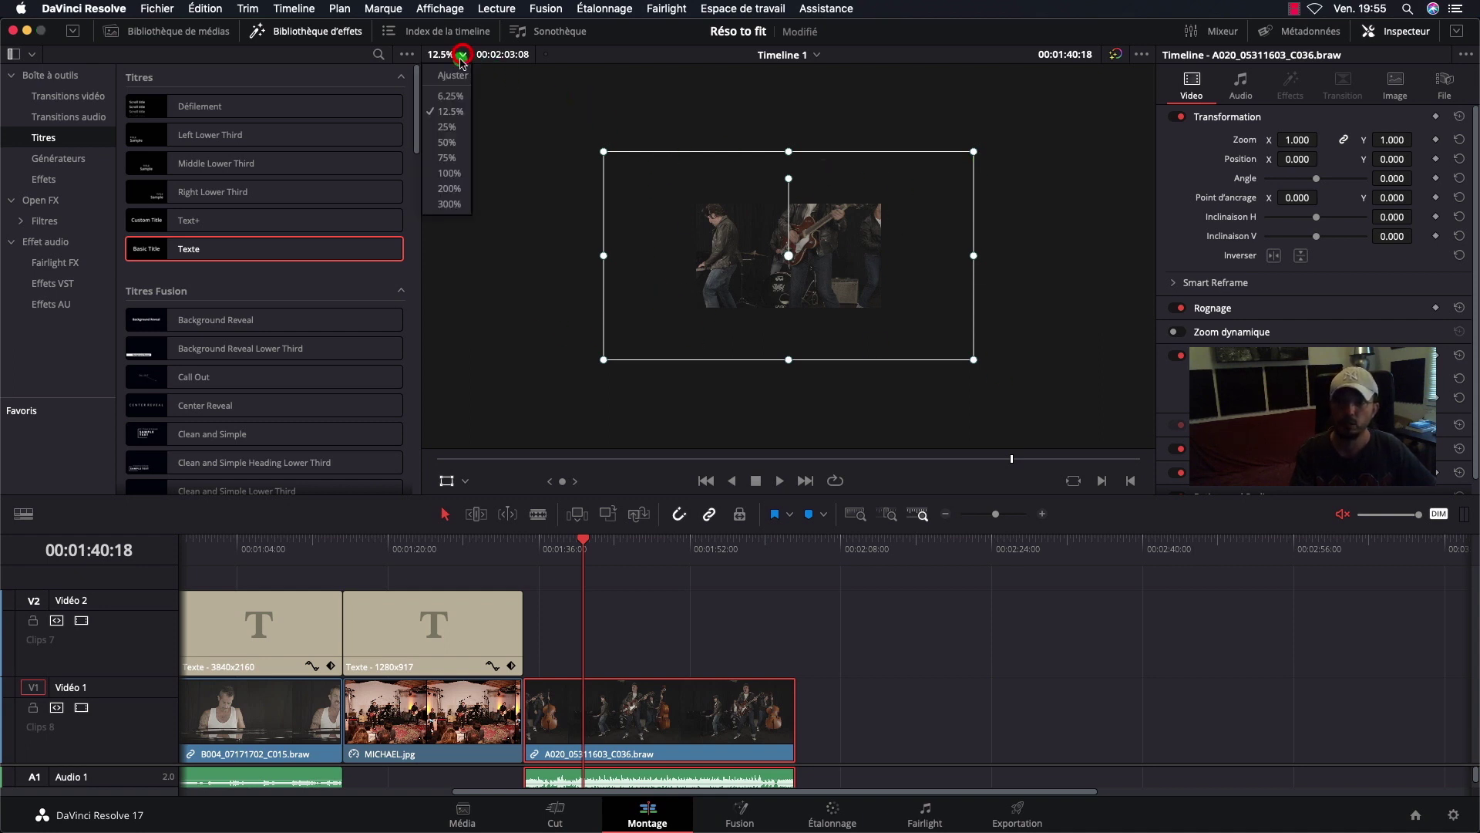
{"action": "left_click", "coordinate": [453, 128]}
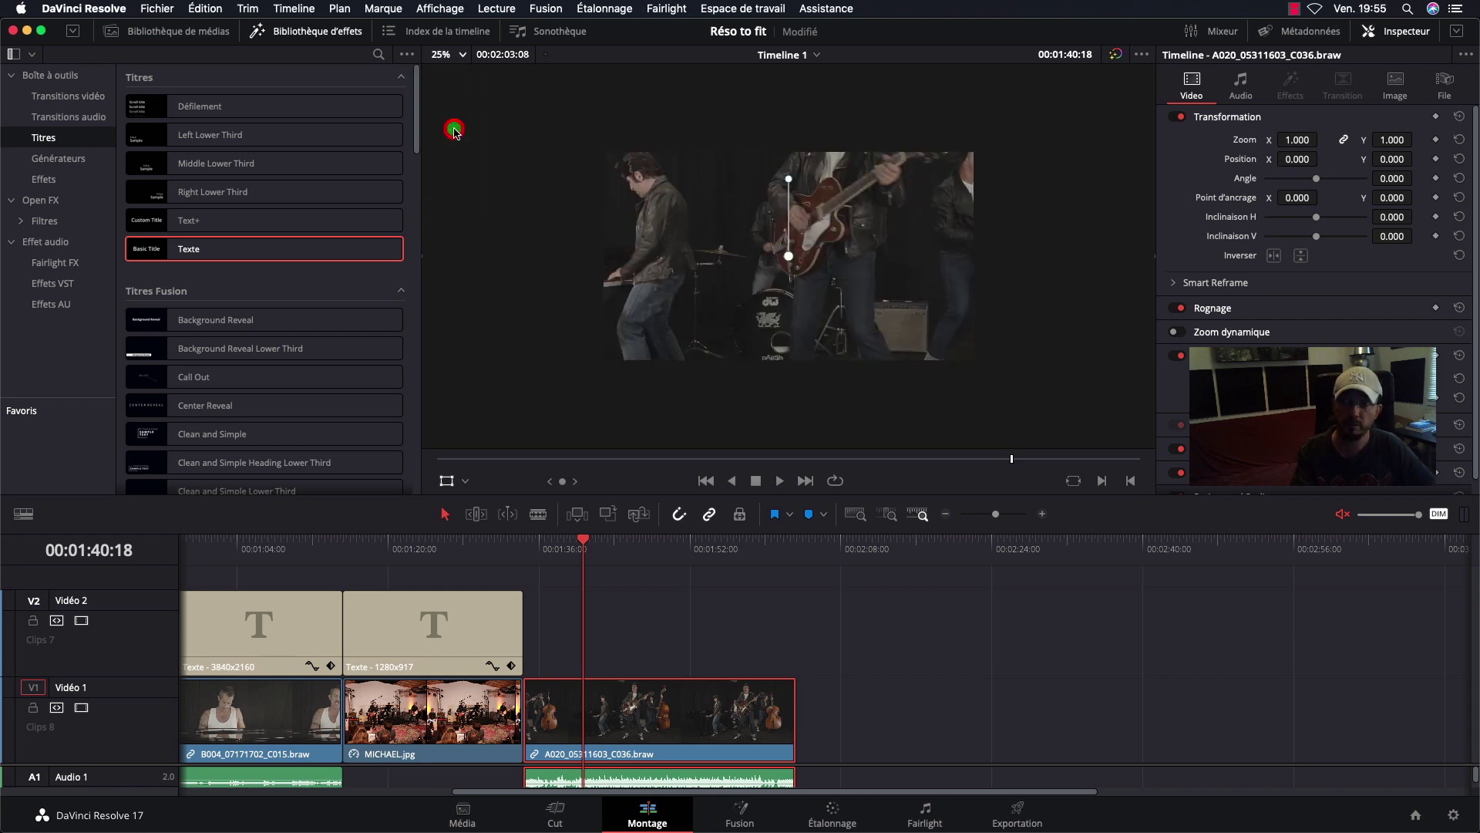
{"action": "mouse_move", "coordinate": [609, 275]}
{"action": "left_mouse_down"}
{"action": "mouse_move", "coordinate": [567, 325]}
{"action": "mouse_move", "coordinate": [517, 346]}
{"action": "left_mouse_up"}
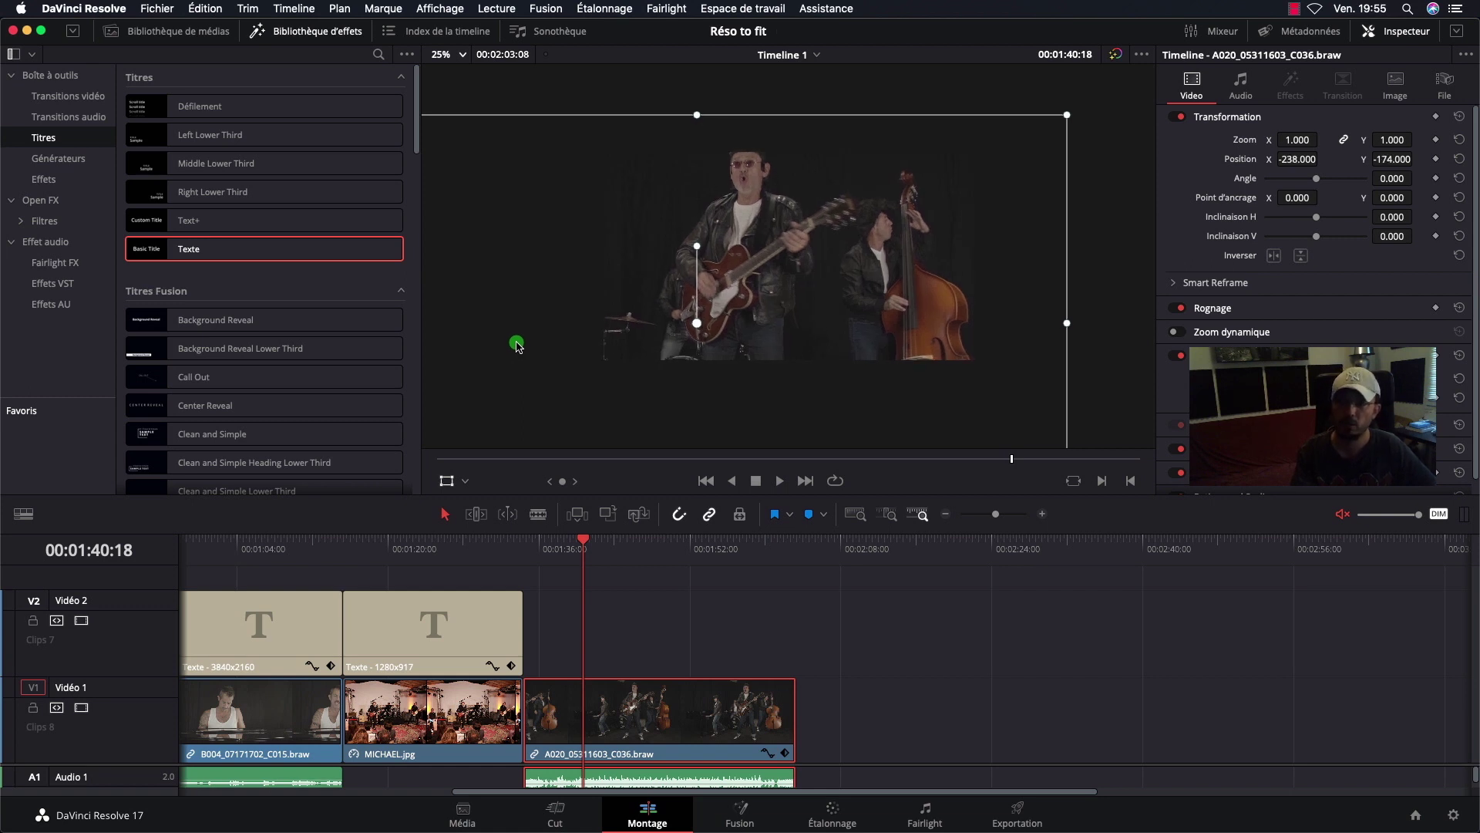
{"action": "left_click", "coordinate": [1453, 813]}
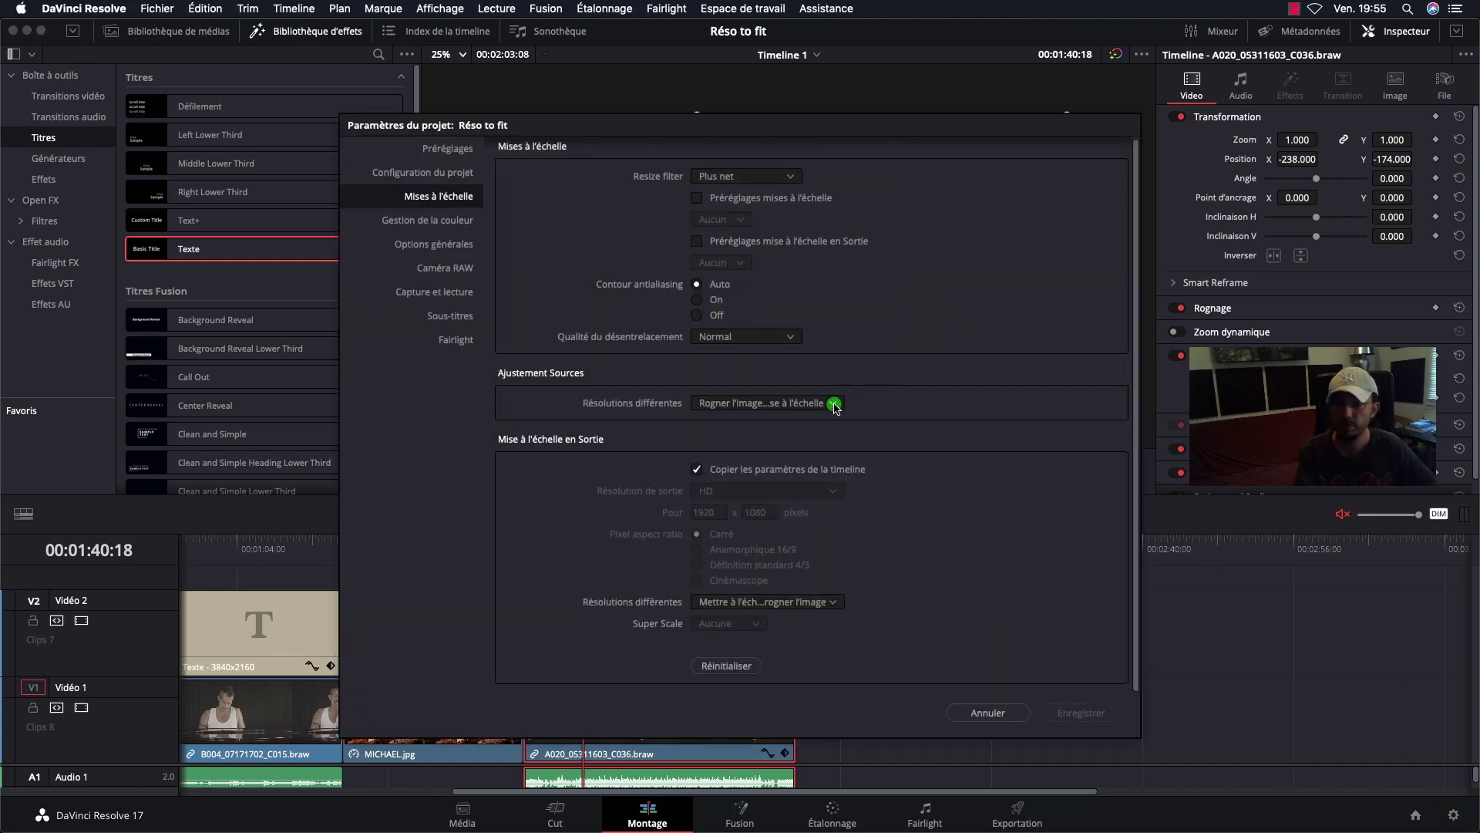
Step: Set Résolutions différentes to 'Mettre à l'échelle sans rogner l'image' and save the project settings
{"action": "left_click", "coordinate": [834, 404]}
{"action": "left_click", "coordinate": [820, 458]}
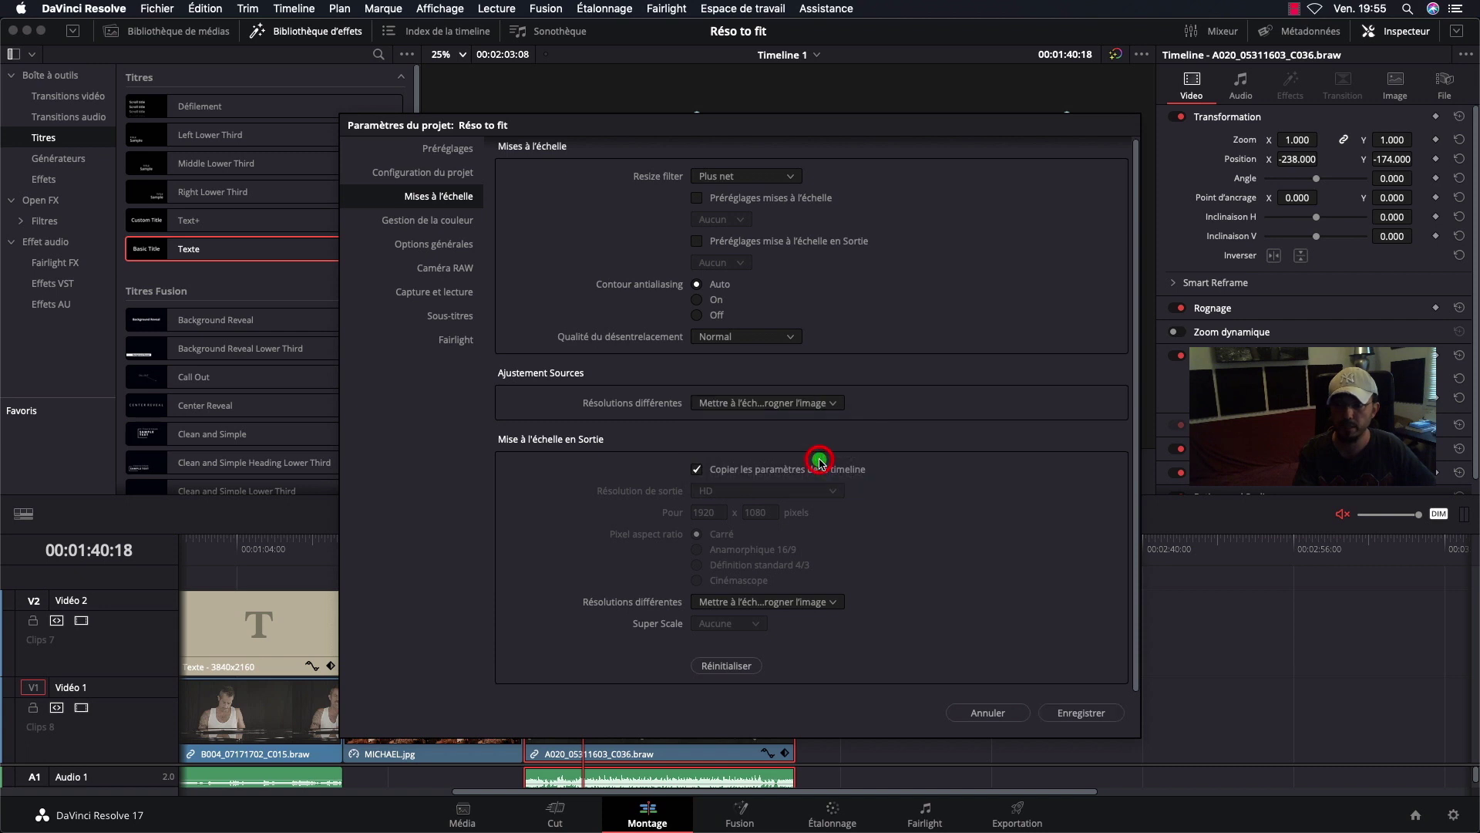
{"action": "left_click", "coordinate": [1082, 713]}
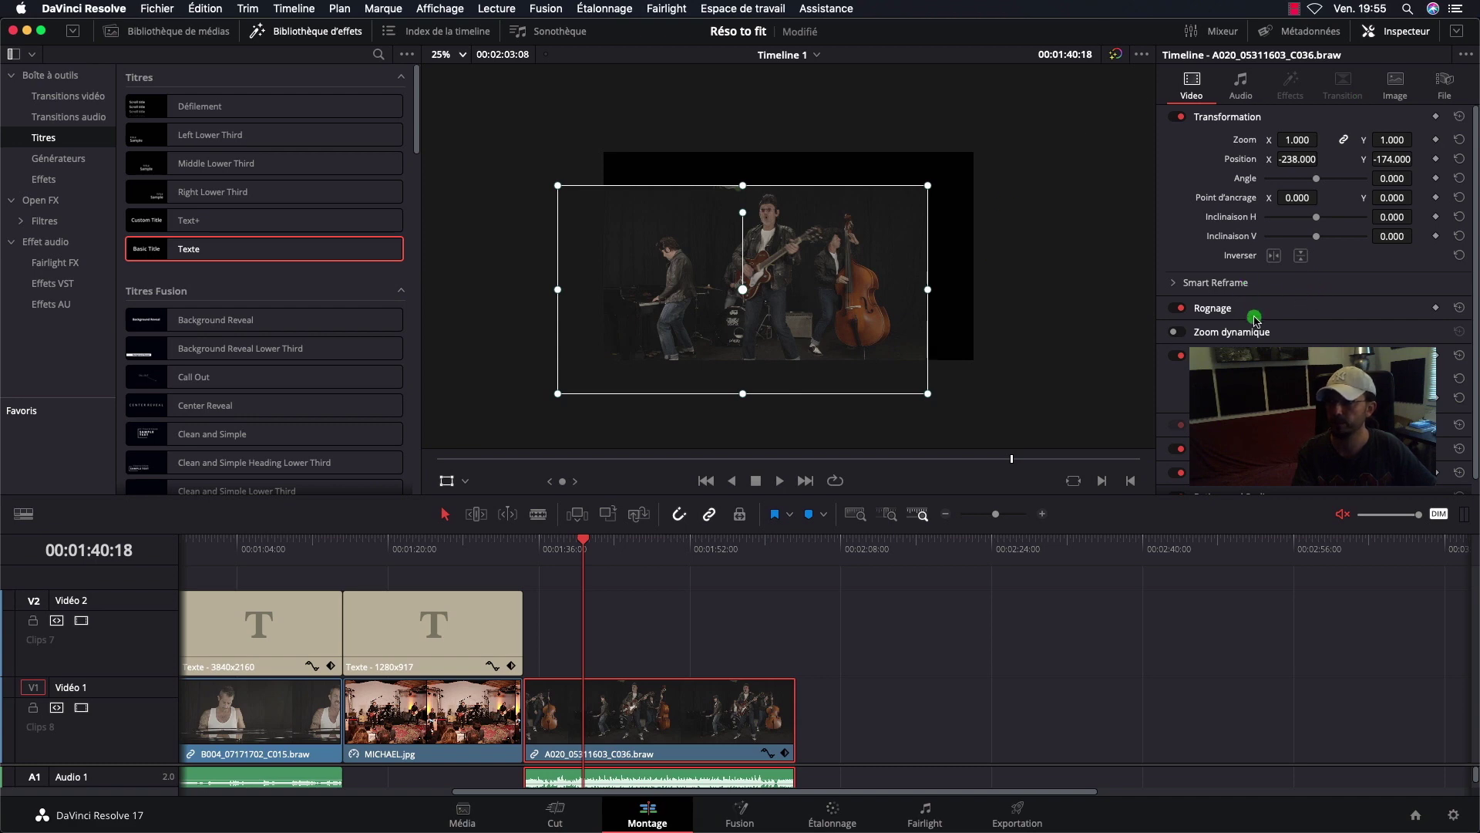
Step: Reset the A020 clip's transform to zoom 1.000, position 0, 0 and save the project
{"action": "left_click", "coordinate": [1456, 117]}
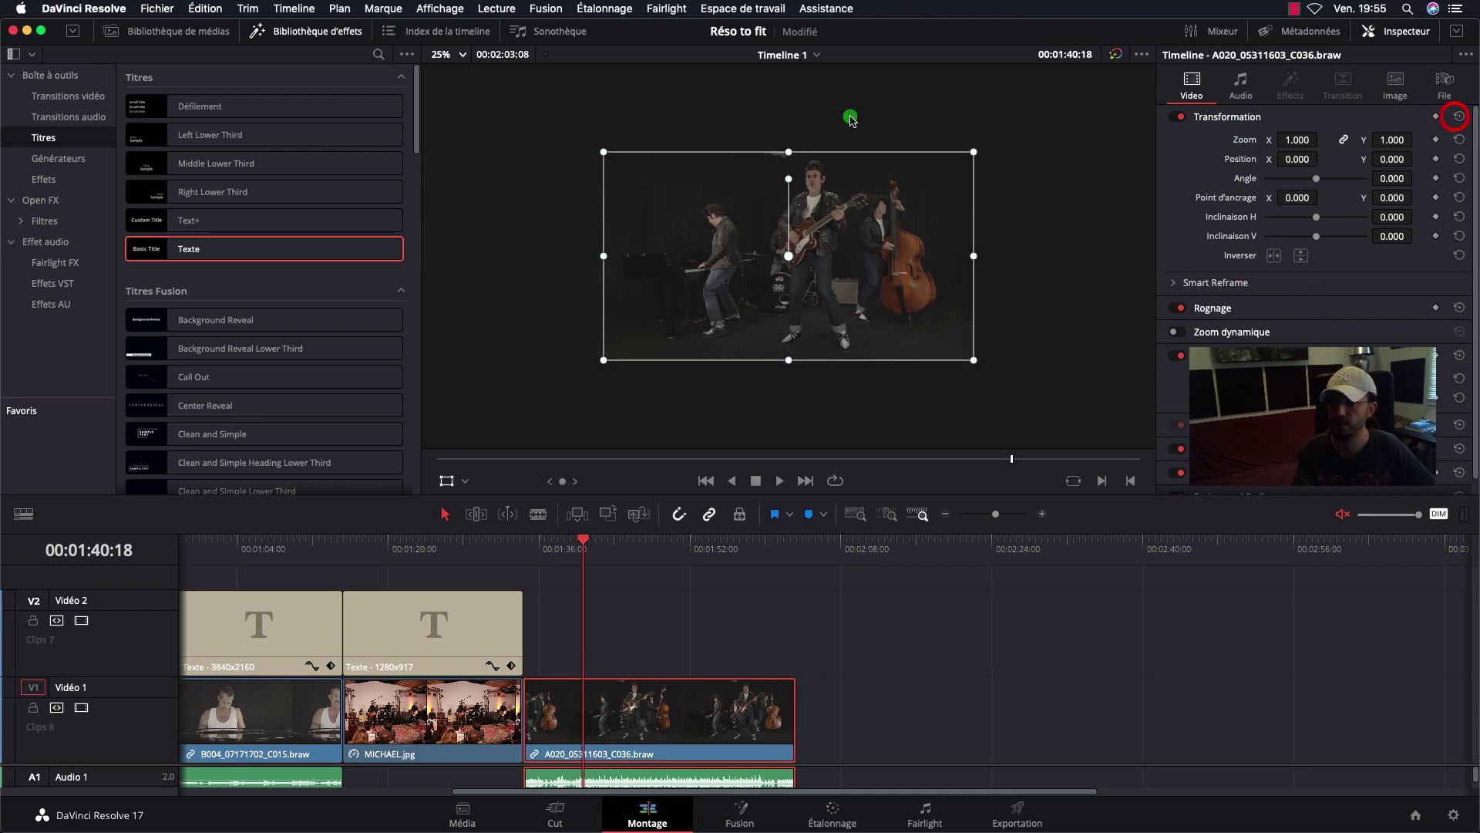
{"action": "key", "text": "ctrl+s"}
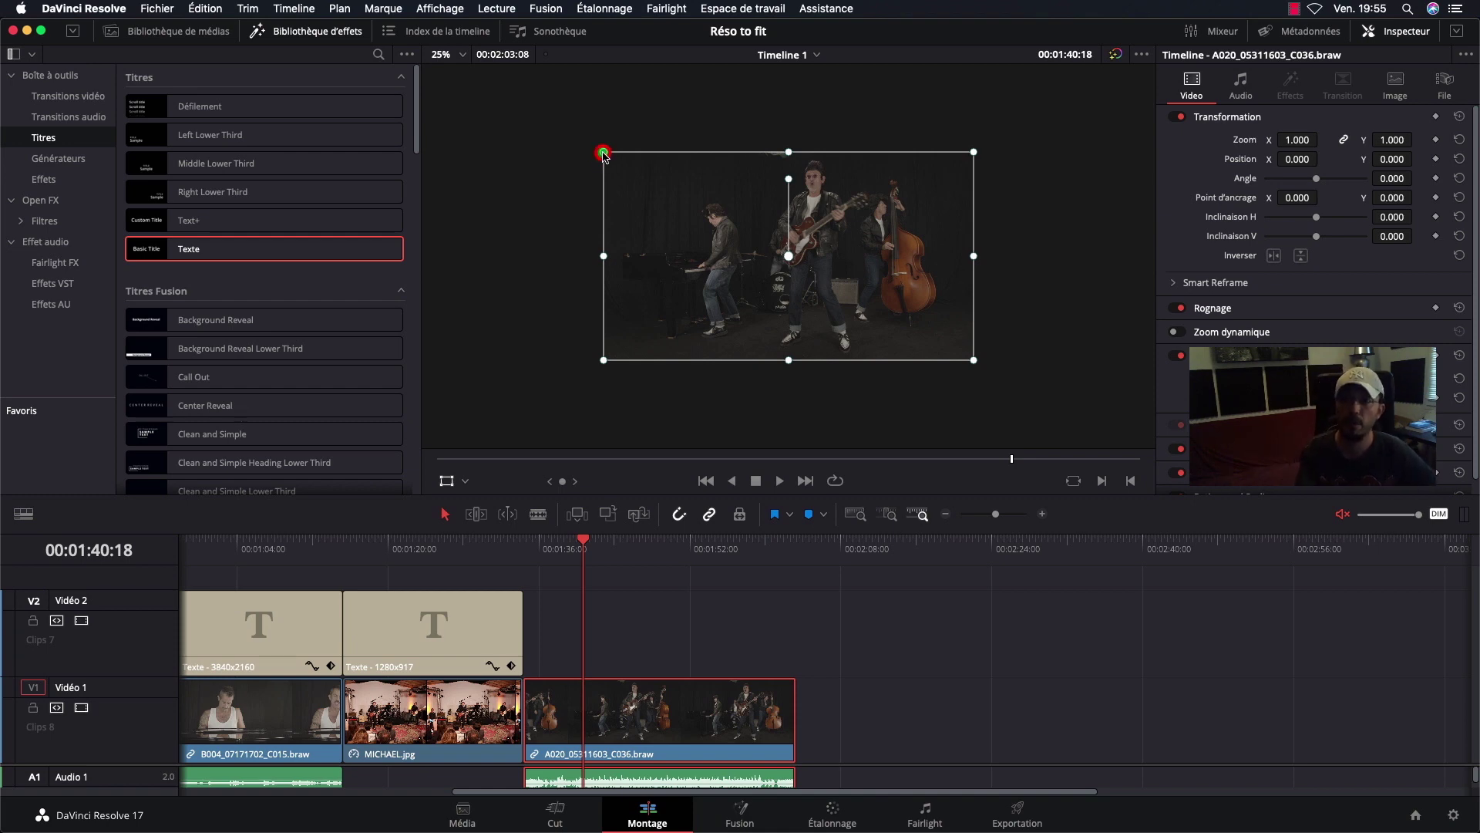
{"action": "left_click_drag", "start_coordinate": [604, 154], "coordinate": [493, 88]}
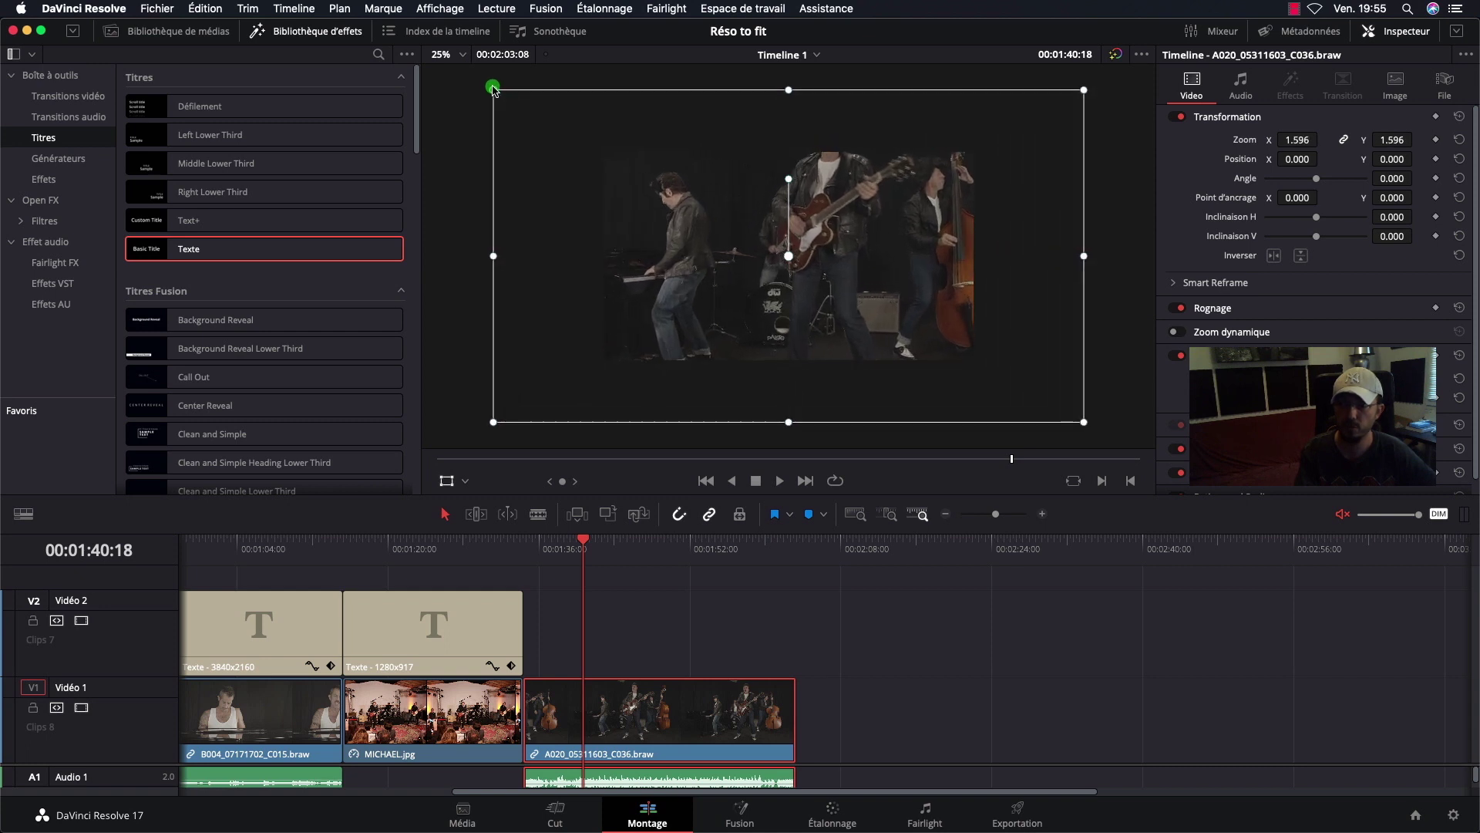
{"action": "key", "text": "super+z"}
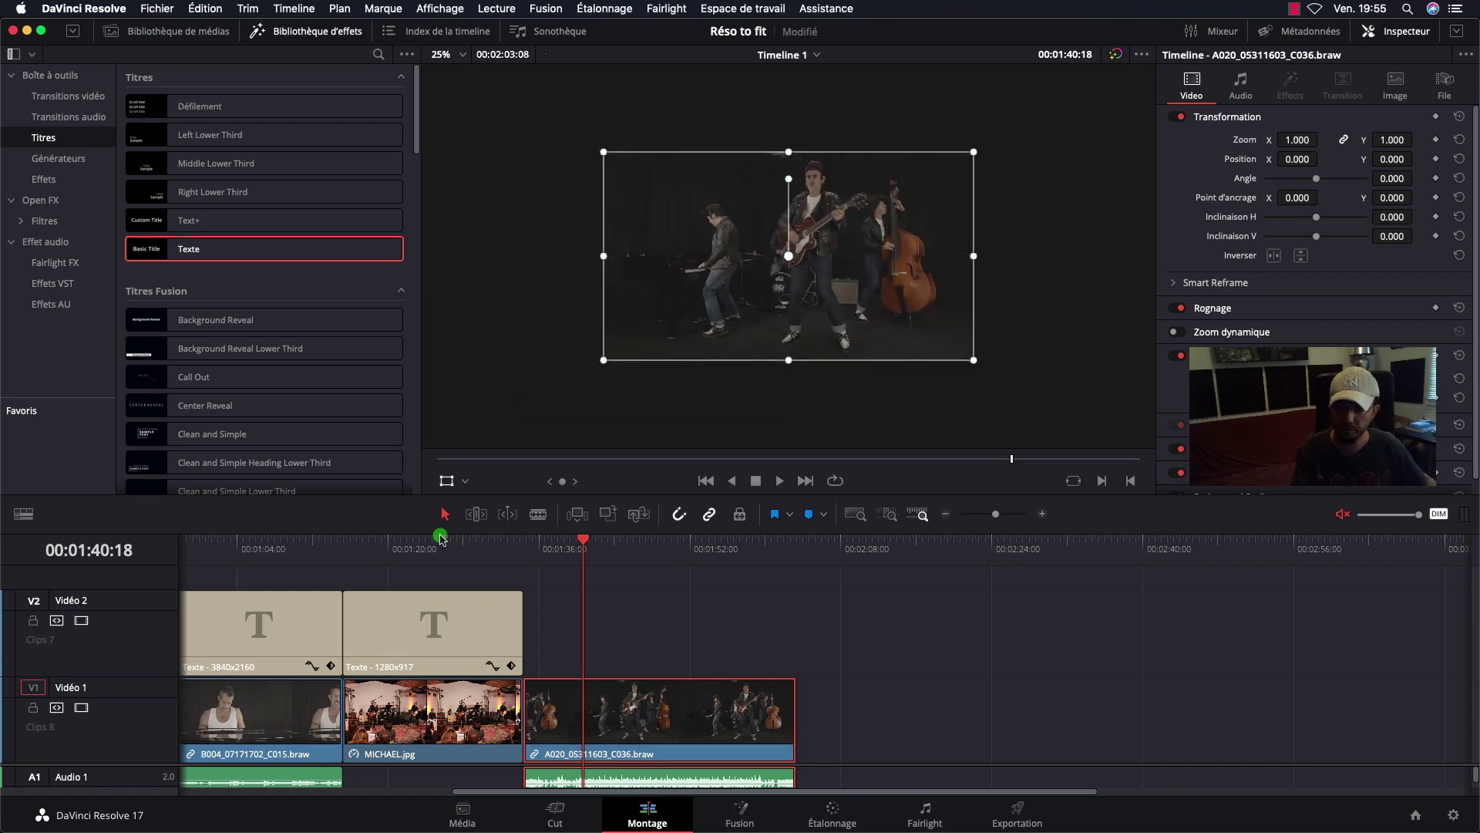
{"action": "left_click", "coordinate": [572, 686]}
Step: Blade the A020 clip into four pieces with three cuts
{"action": "key", "text": "b"}
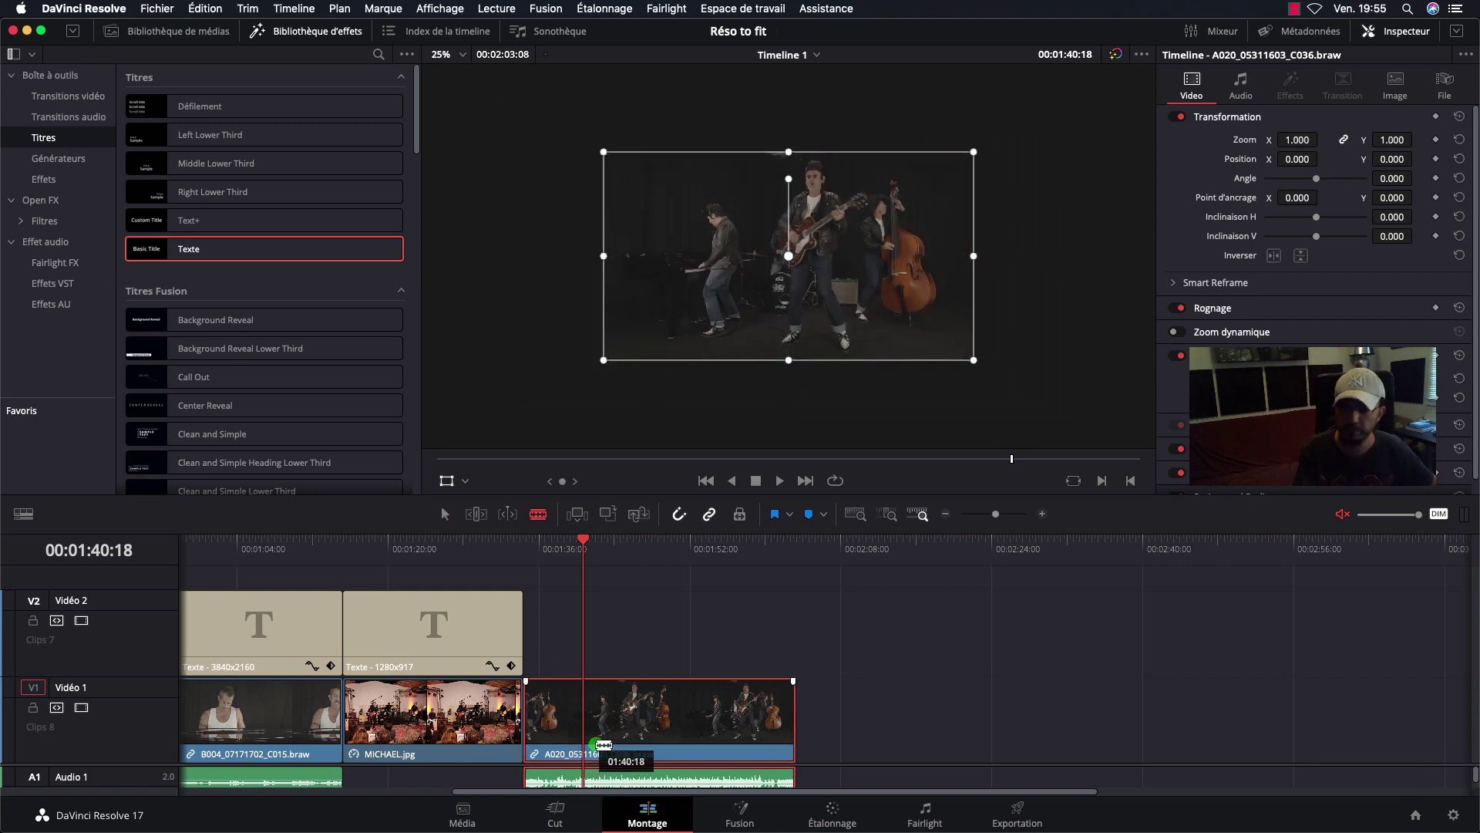
{"action": "left_click", "coordinate": [584, 734]}
{"action": "left_click", "coordinate": [656, 728]}
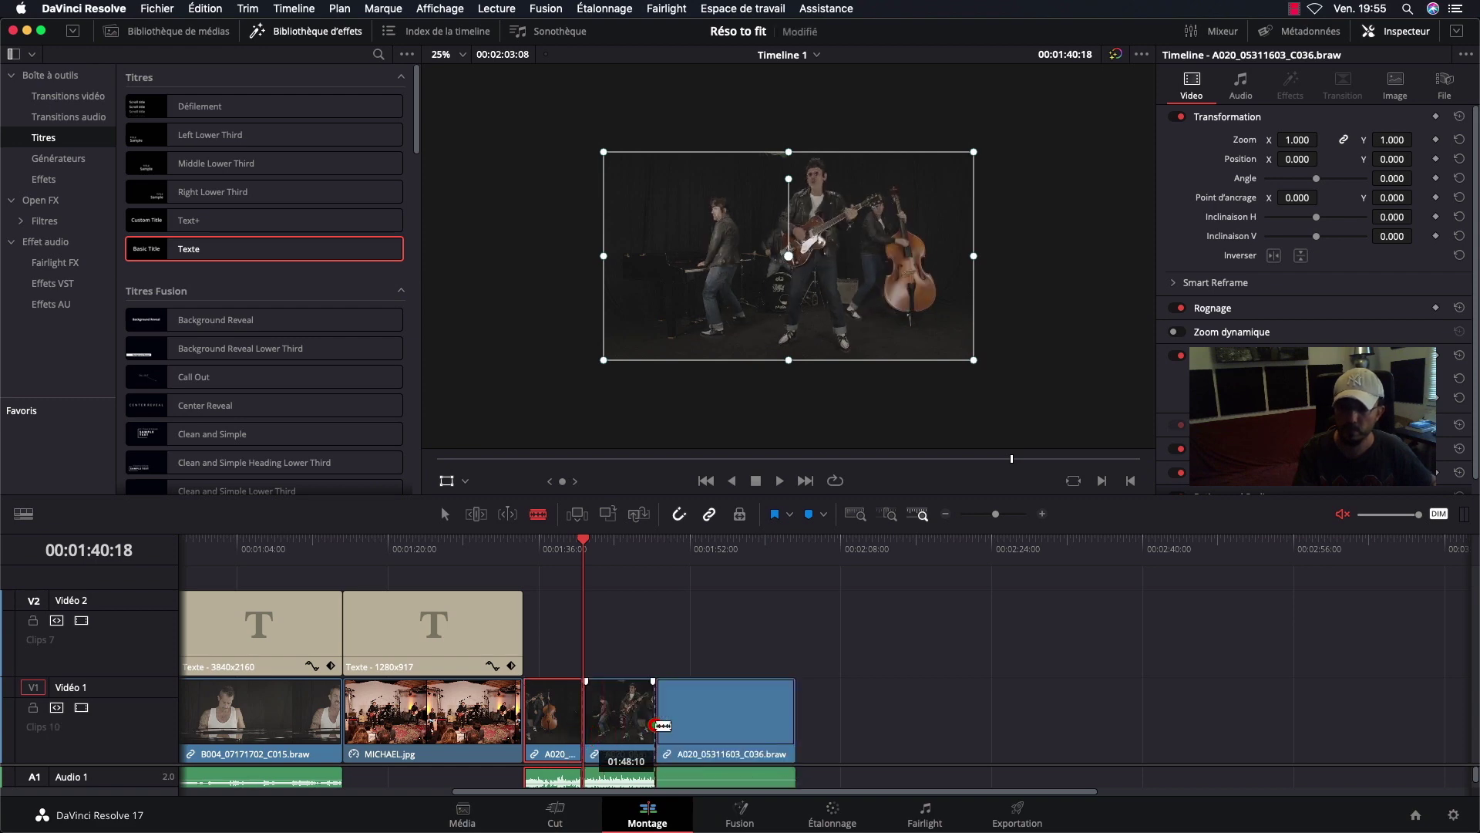
{"action": "left_click", "coordinate": [734, 729]}
Step: Enlarge the first A020 piece to zoom 1.502 at position -140, -164
{"action": "left_click_drag", "start_coordinate": [584, 542], "coordinate": [559, 545]}
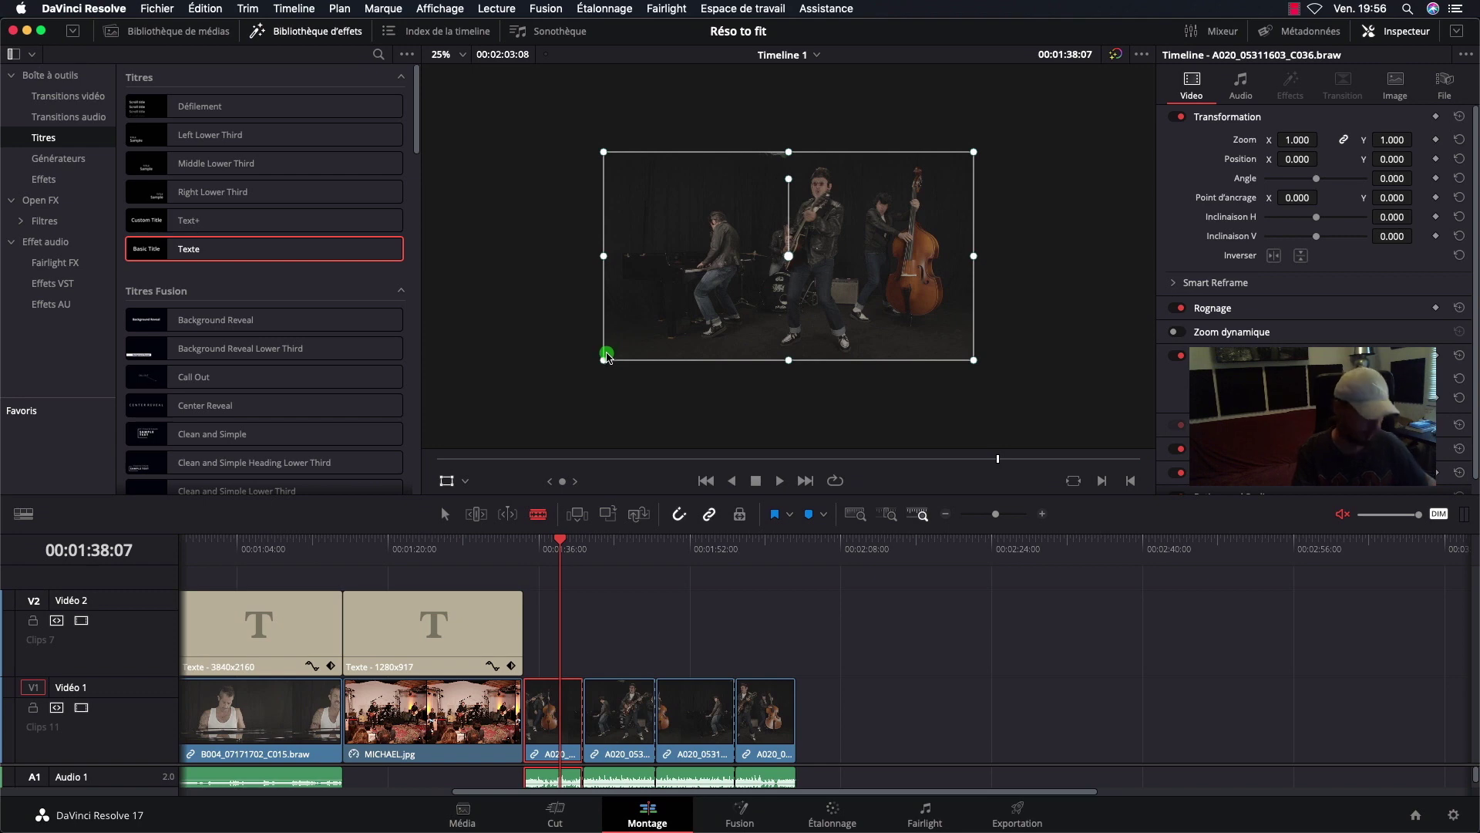
{"action": "left_click_drag", "start_coordinate": [603, 359], "coordinate": [513, 416]}
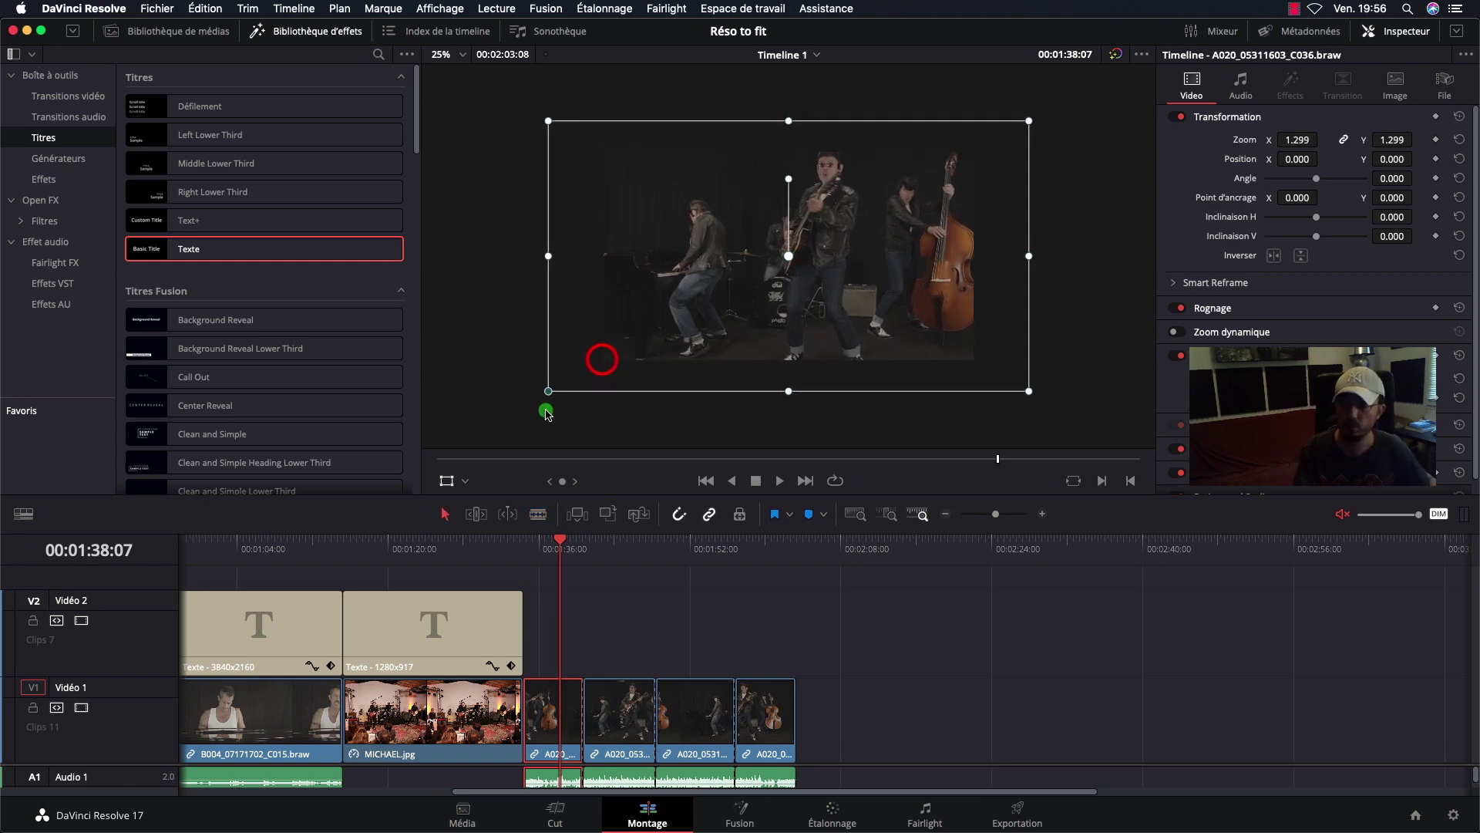
{"action": "mouse_move", "coordinate": [857, 203]}
{"action": "left_mouse_down"}
{"action": "mouse_move", "coordinate": [841, 254]}
{"action": "mouse_move", "coordinate": [852, 256]}
{"action": "mouse_move", "coordinate": [855, 239]}
{"action": "mouse_move", "coordinate": [829, 237]}
{"action": "left_mouse_up"}
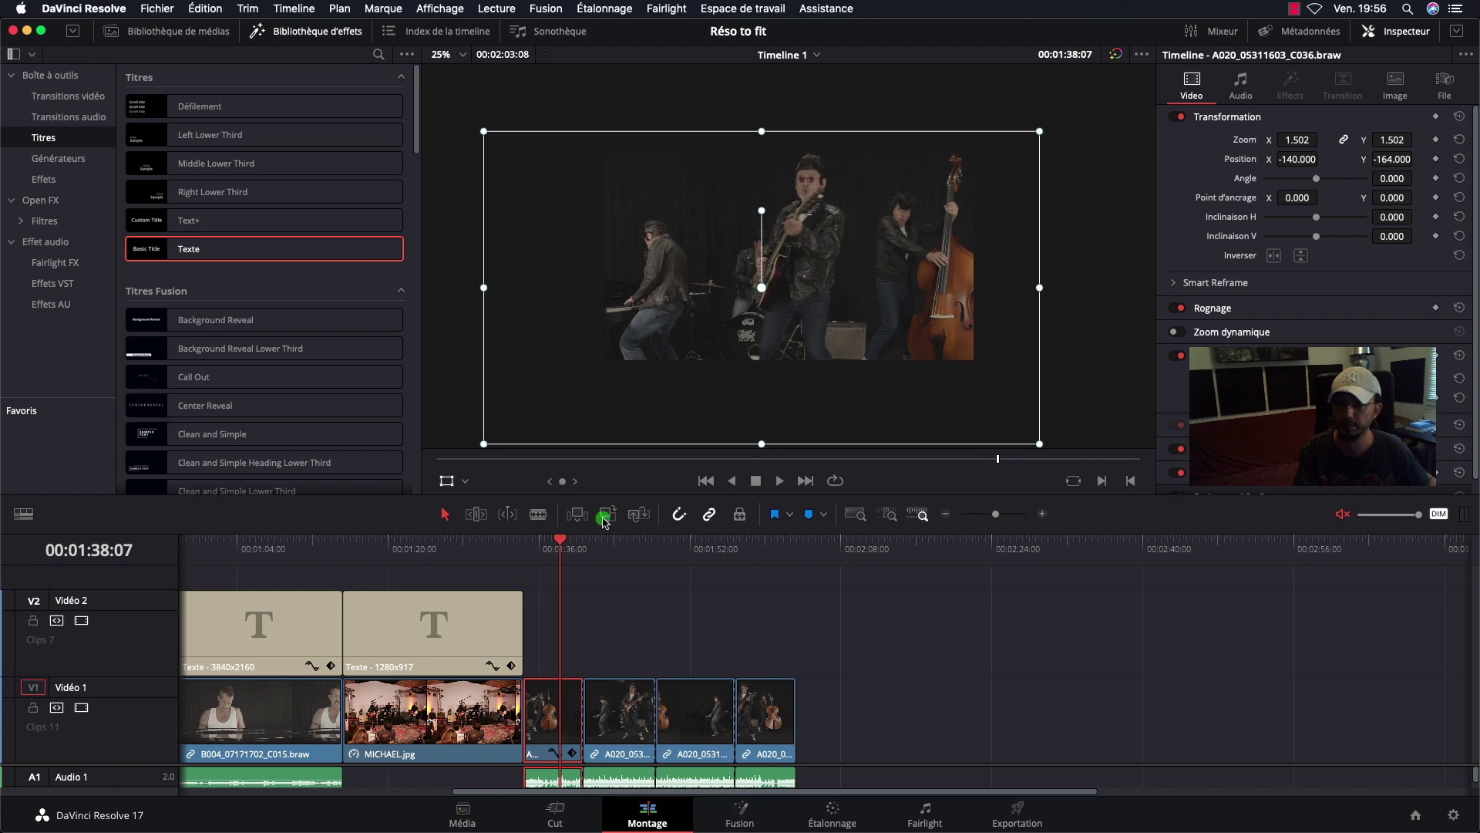
Step: Enlarge the second A020 piece to zoom 1.537 and fine-tune its framing
{"action": "left_click", "coordinate": [616, 544]}
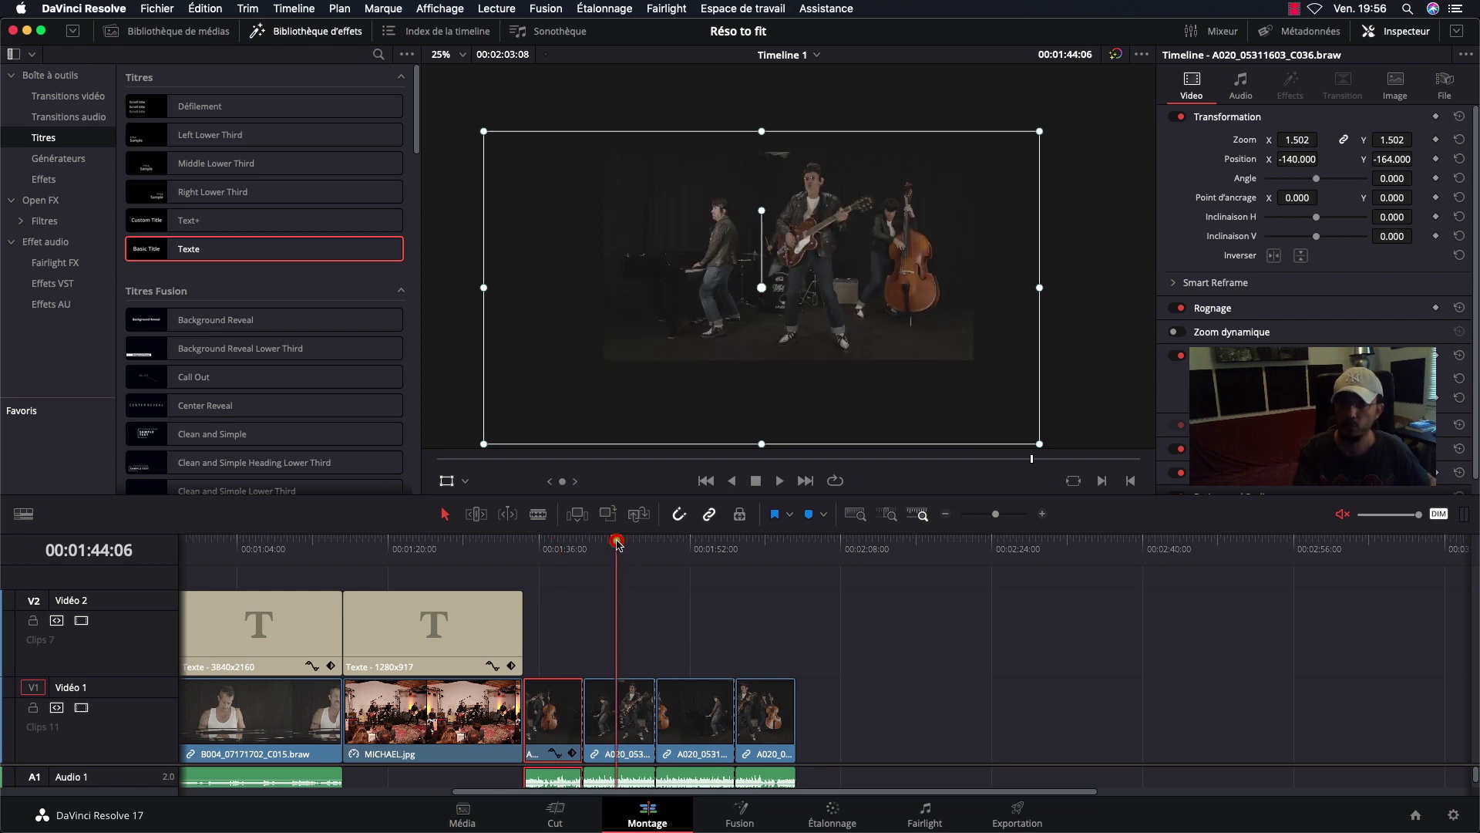
{"action": "left_click", "coordinate": [628, 745]}
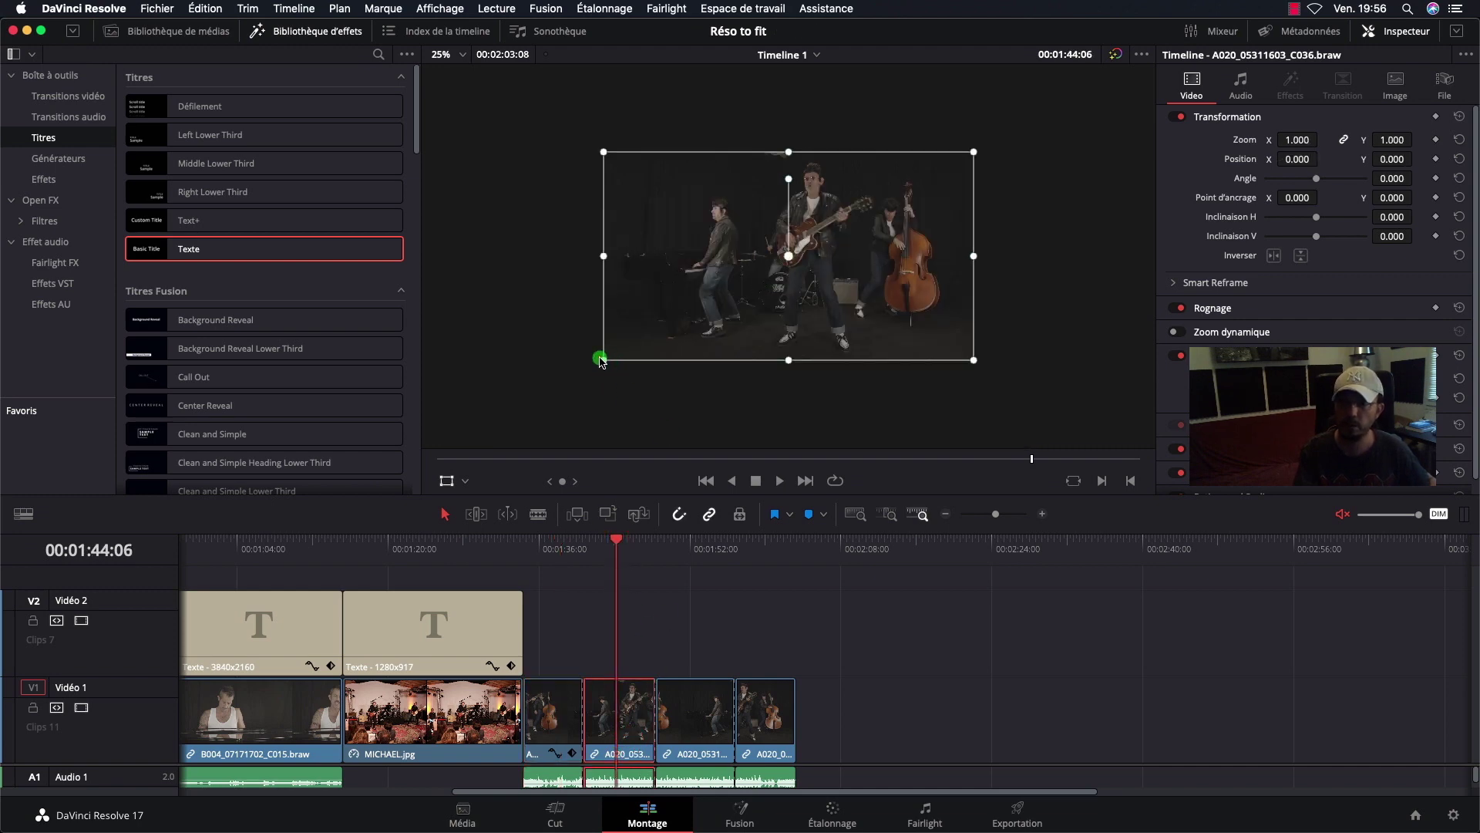
{"action": "left_click_drag", "start_coordinate": [602, 361], "coordinate": [504, 418]}
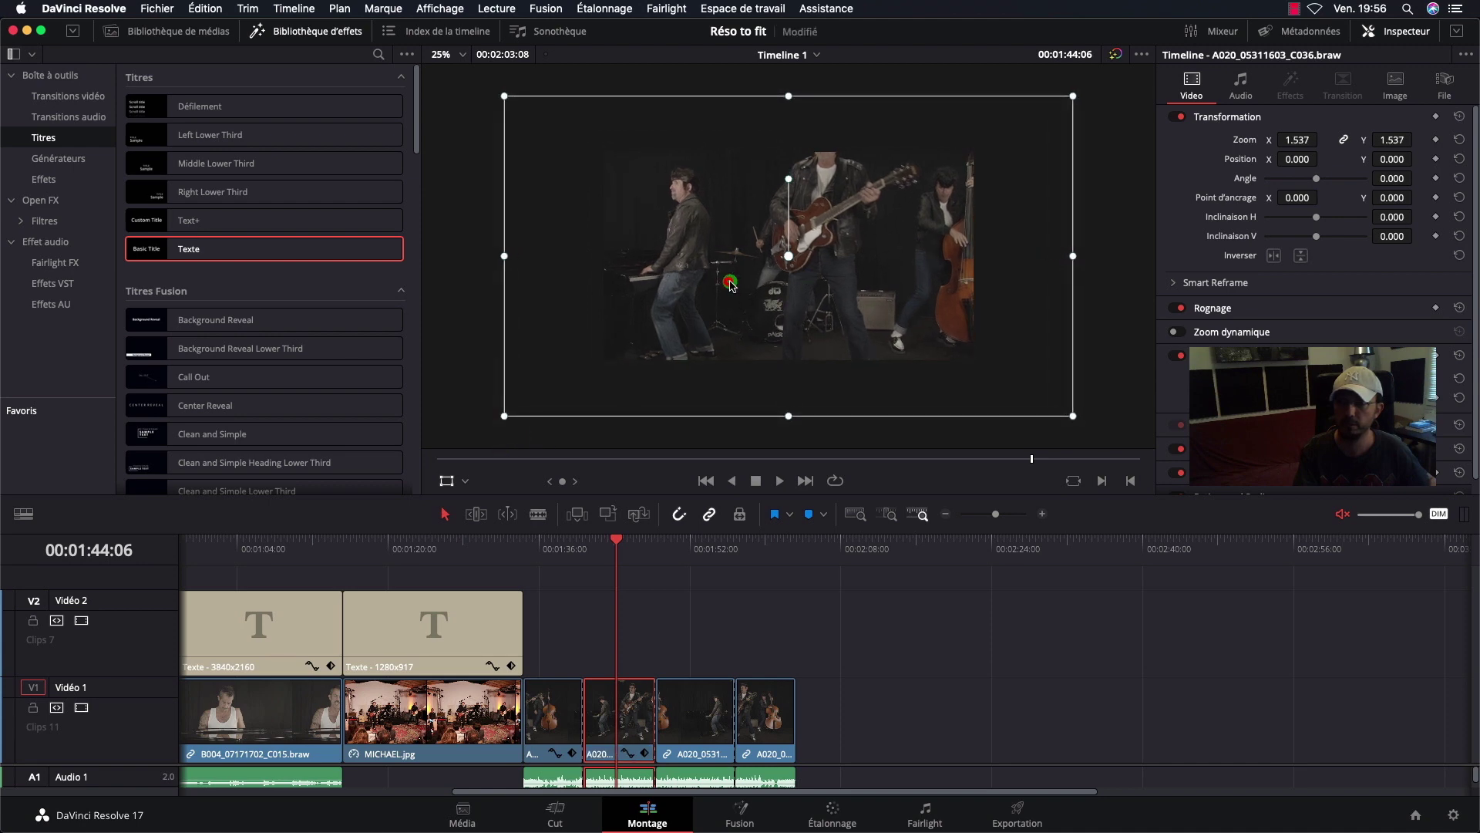
{"action": "left_click_drag", "start_coordinate": [730, 286], "coordinate": [810, 286]}
{"action": "left_click_drag", "start_coordinate": [814, 283], "coordinate": [815, 283]}
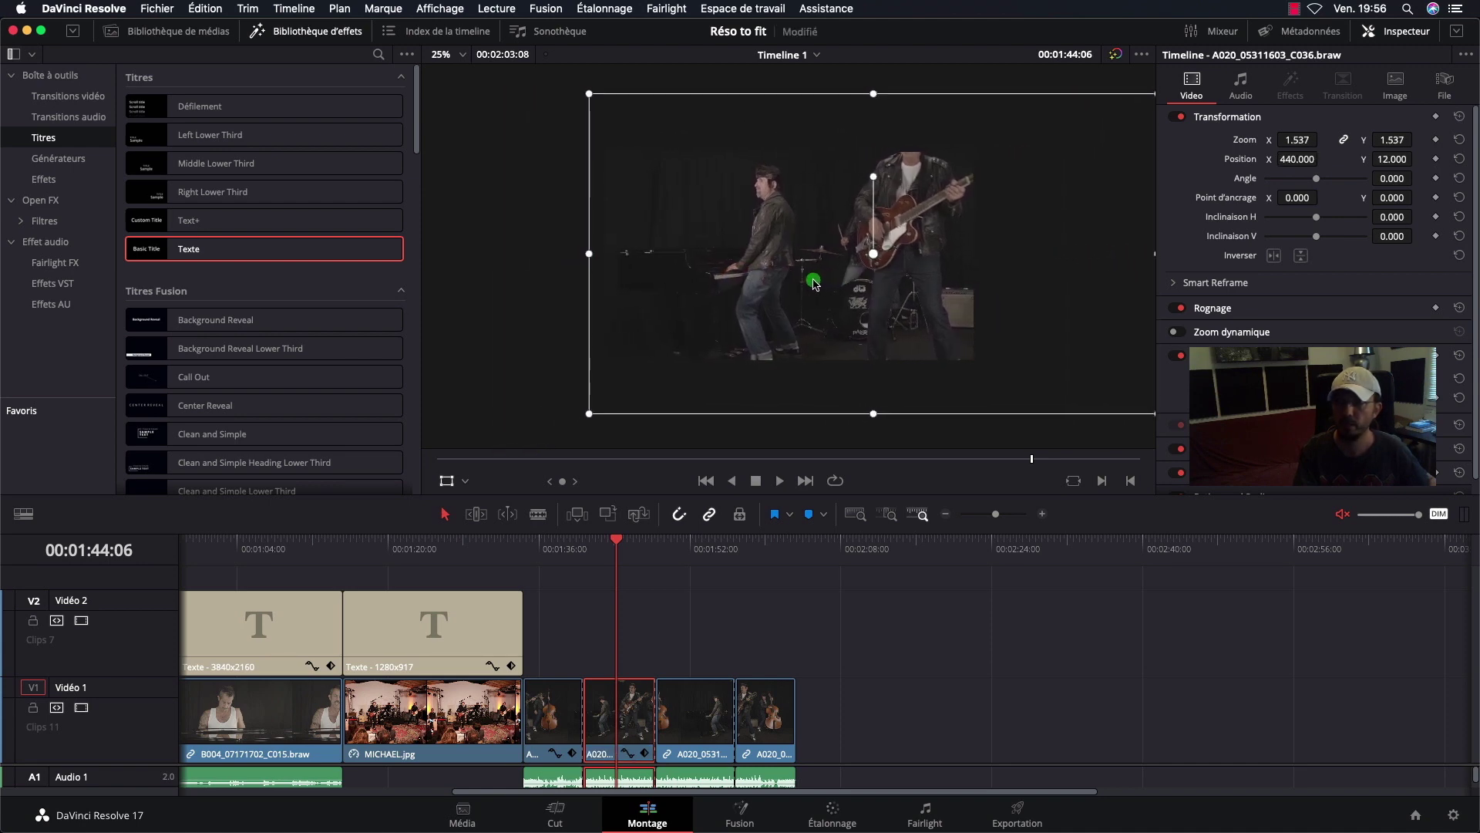
{"action": "left_click_drag", "start_coordinate": [816, 283], "coordinate": [803, 287]}
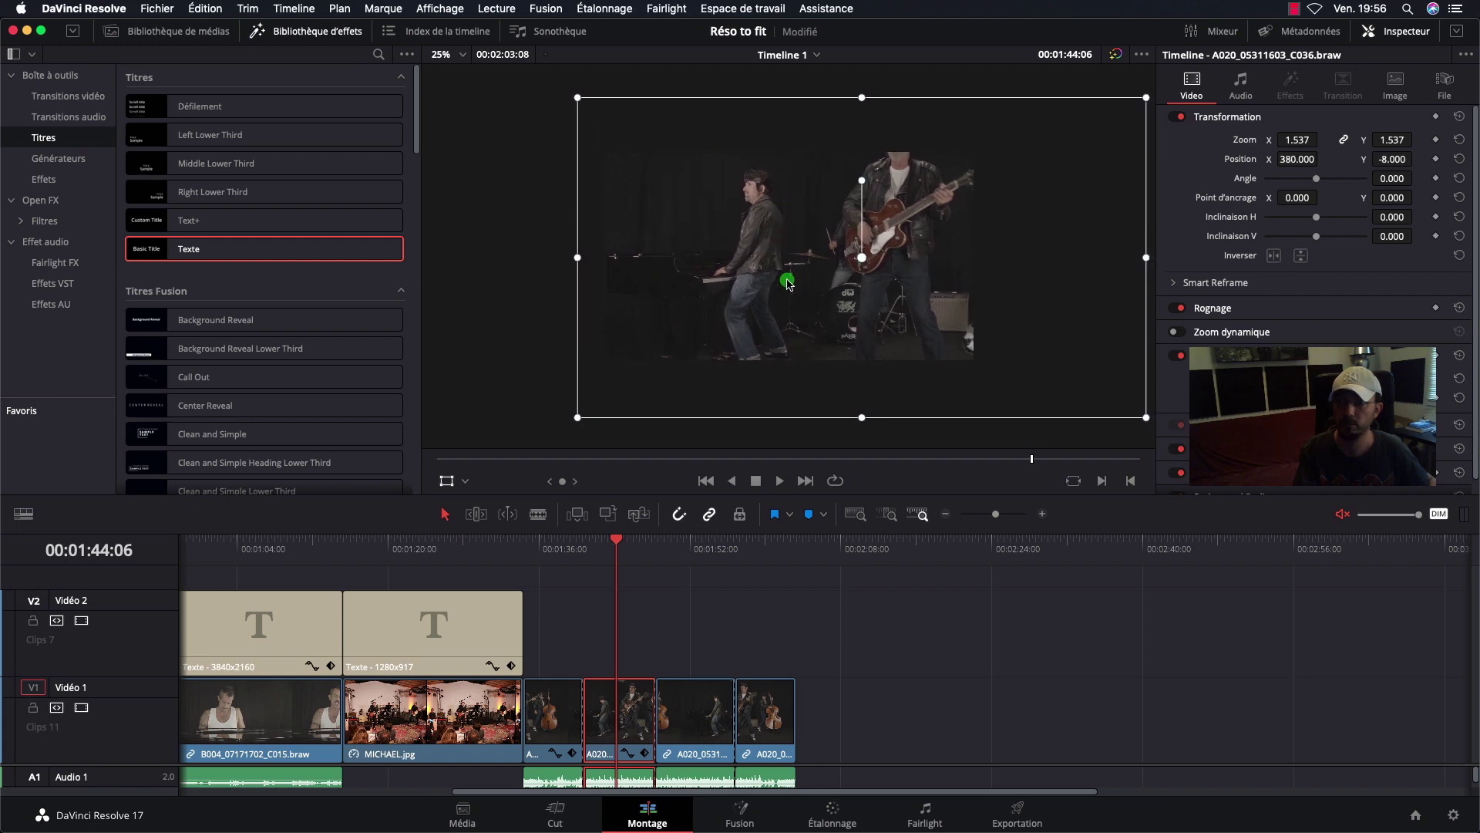
{"action": "left_click_drag", "start_coordinate": [787, 284], "coordinate": [777, 265]}
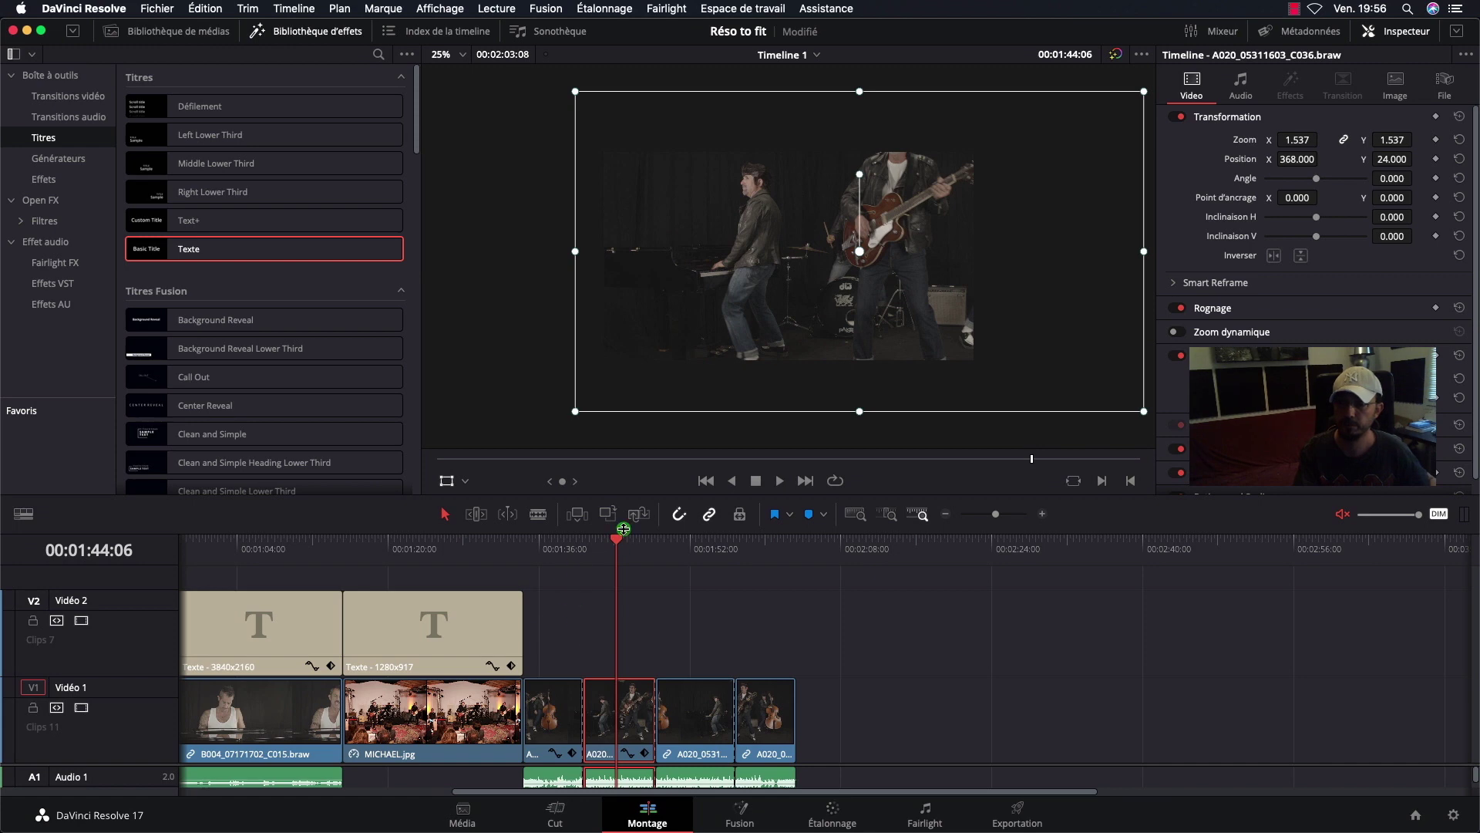
Step: Enlarge the third A020 piece and shift it down-left to position -352, -196
{"action": "left_click_drag", "start_coordinate": [624, 528], "coordinate": [693, 540]}
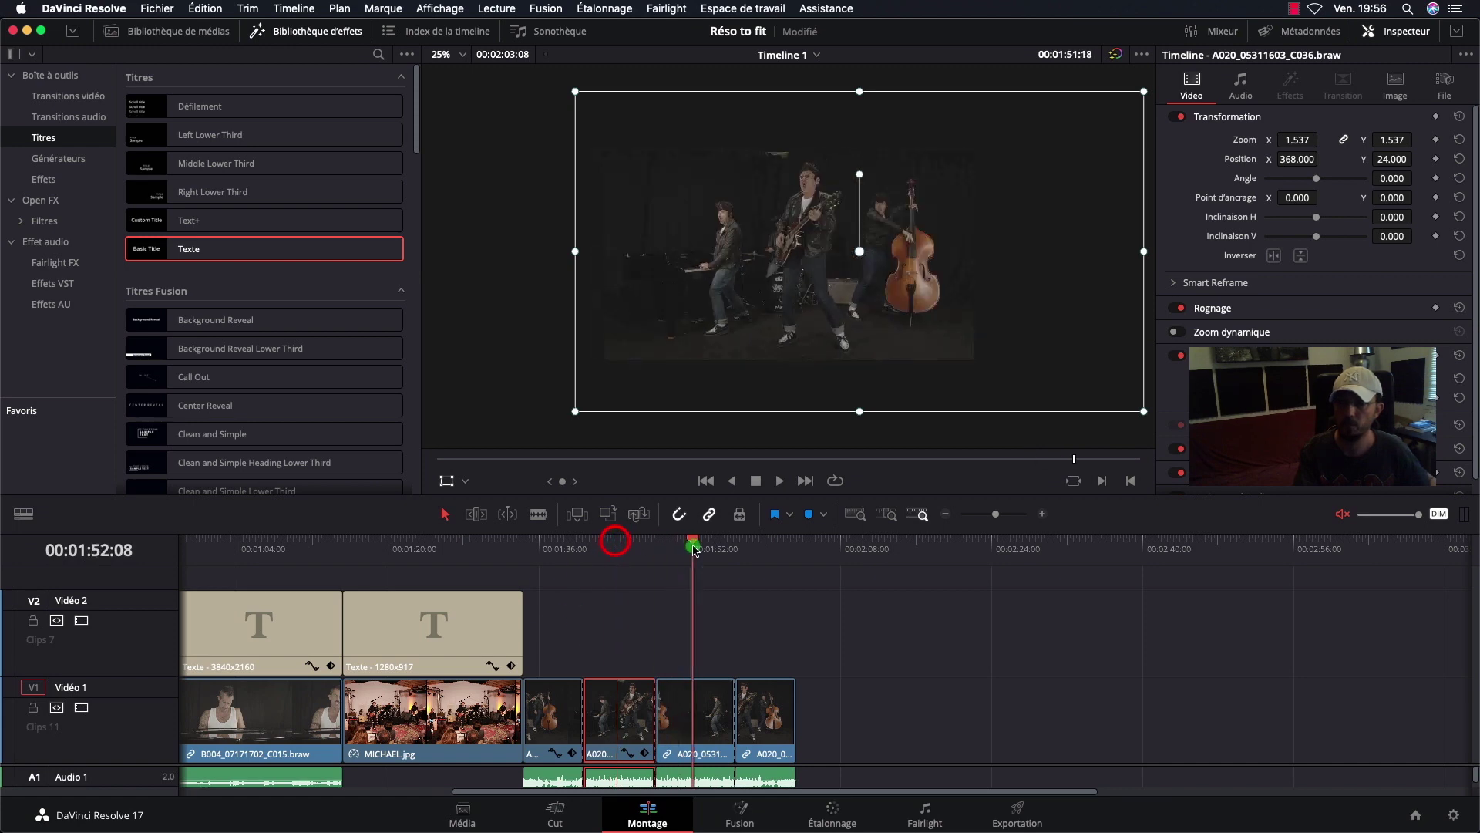
{"action": "left_click", "coordinate": [715, 709]}
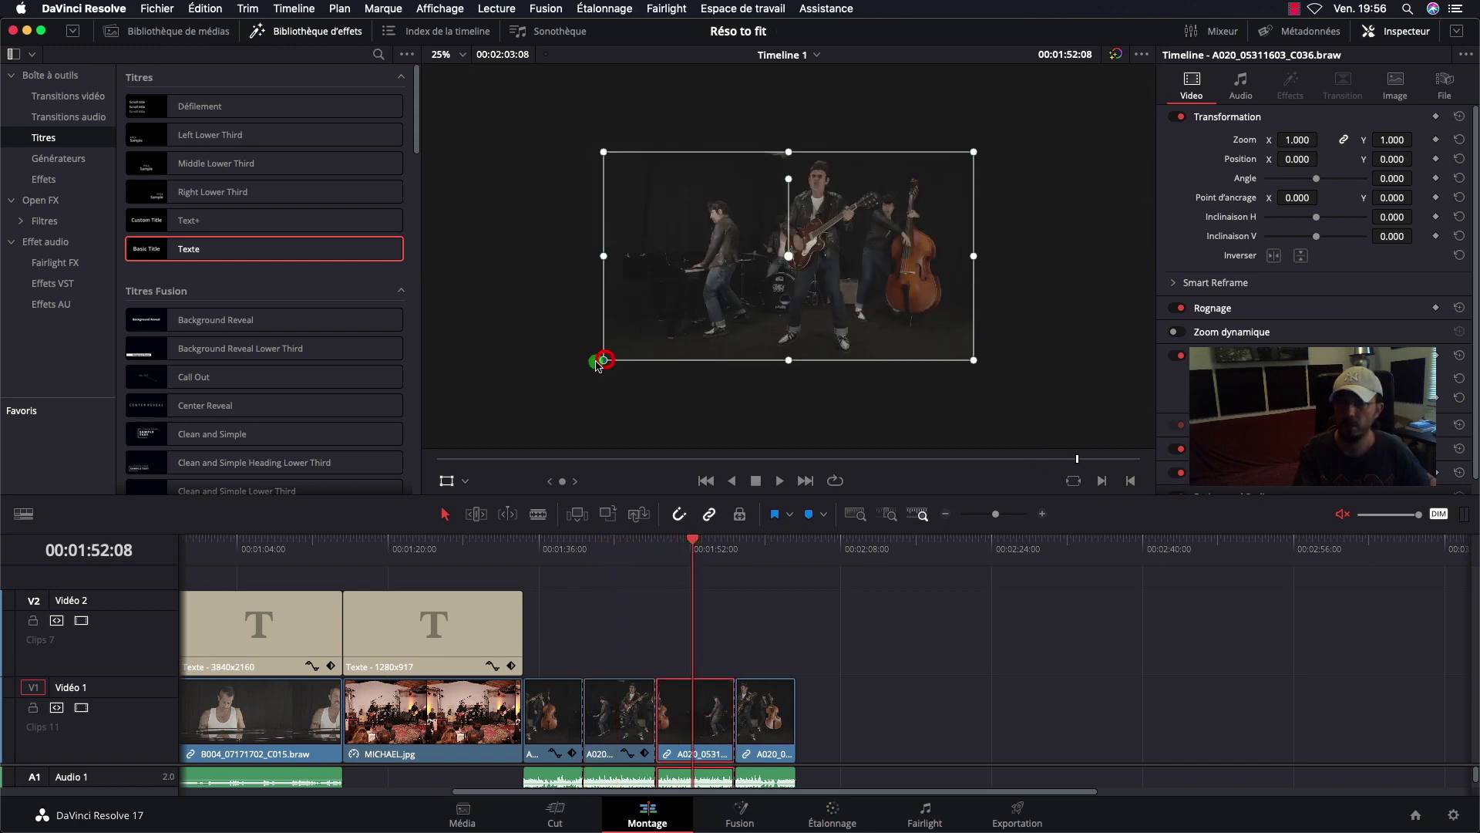
{"action": "left_click_drag", "start_coordinate": [604, 360], "coordinate": [517, 406]}
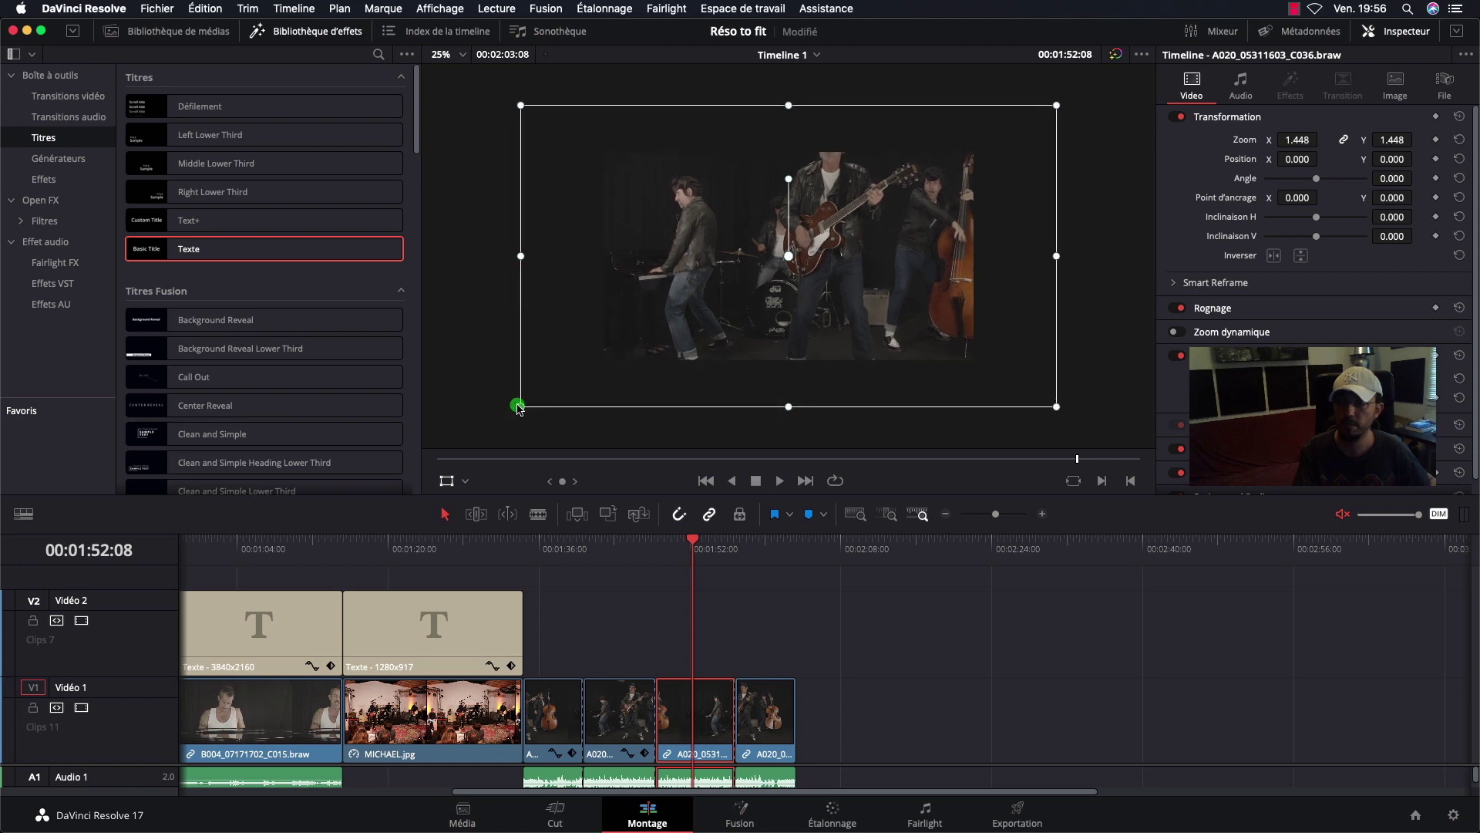
{"action": "mouse_move", "coordinate": [832, 259]}
{"action": "left_mouse_down"}
{"action": "mouse_move", "coordinate": [748, 271]}
{"action": "mouse_move", "coordinate": [772, 275]}
{"action": "mouse_move", "coordinate": [772, 291]}
{"action": "left_mouse_up"}
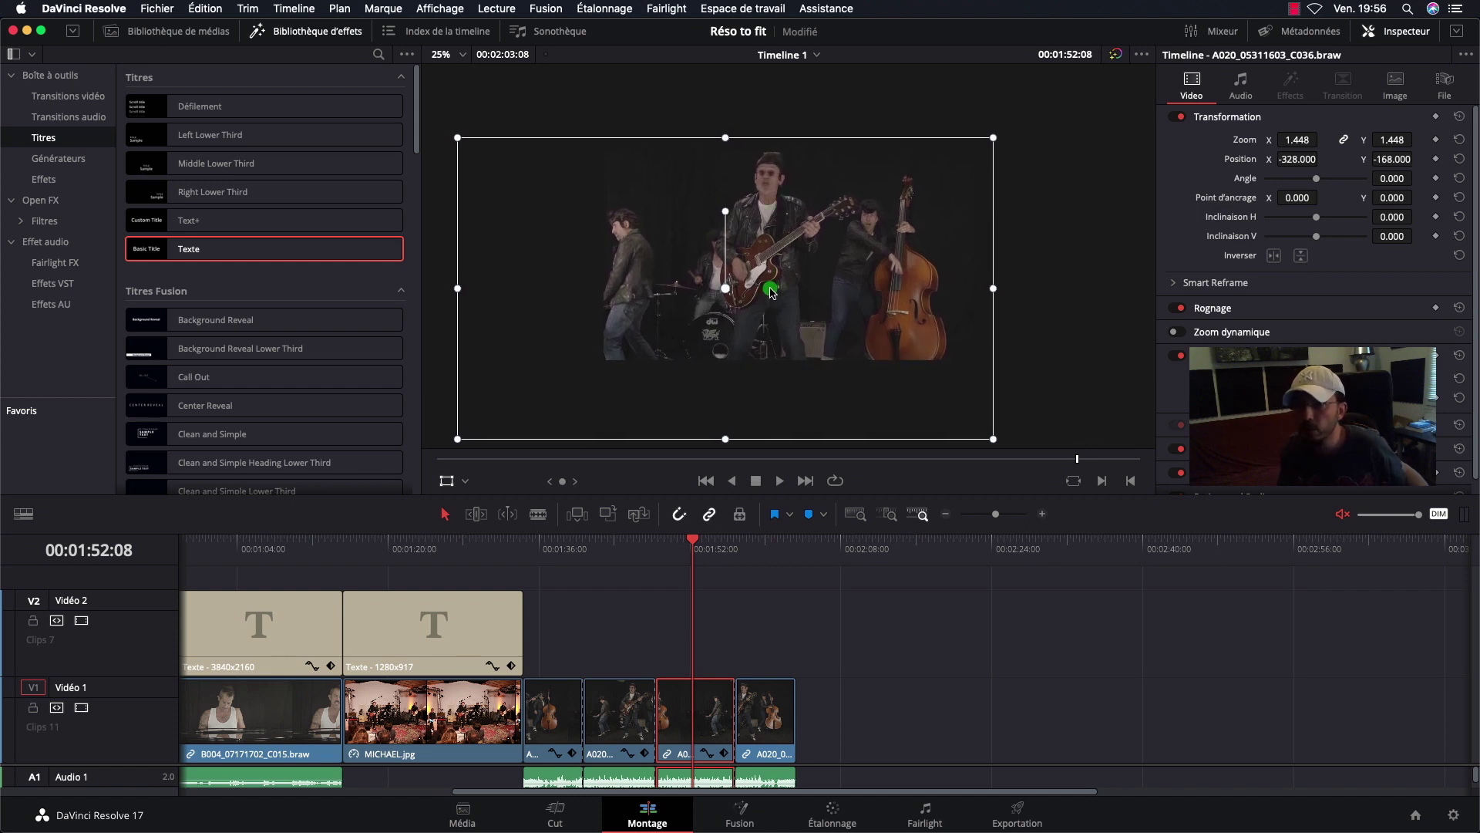
{"action": "left_click_drag", "start_coordinate": [771, 291], "coordinate": [766, 297]}
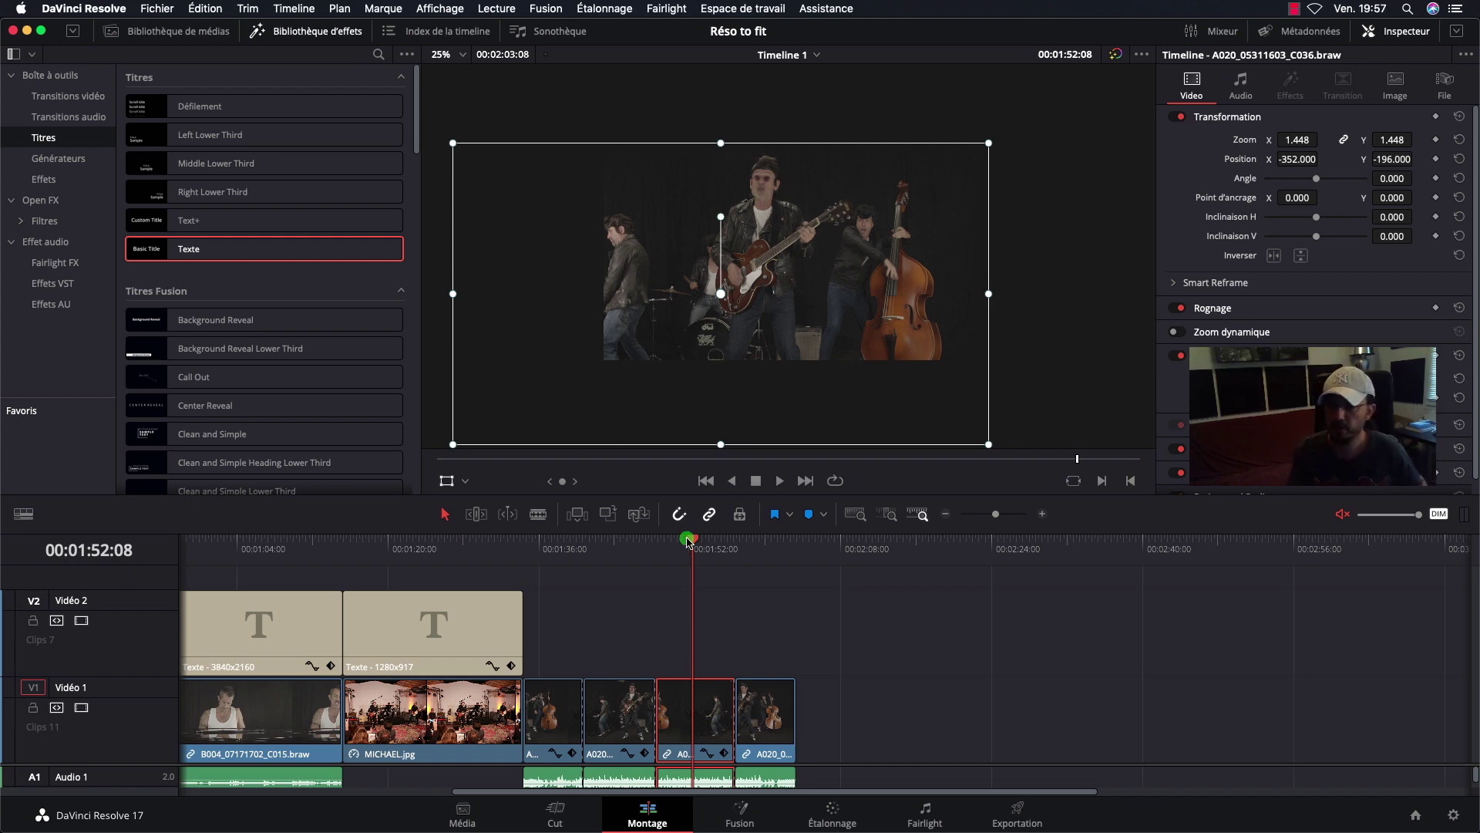
{"action": "left_click_drag", "start_coordinate": [693, 540], "coordinate": [757, 540]}
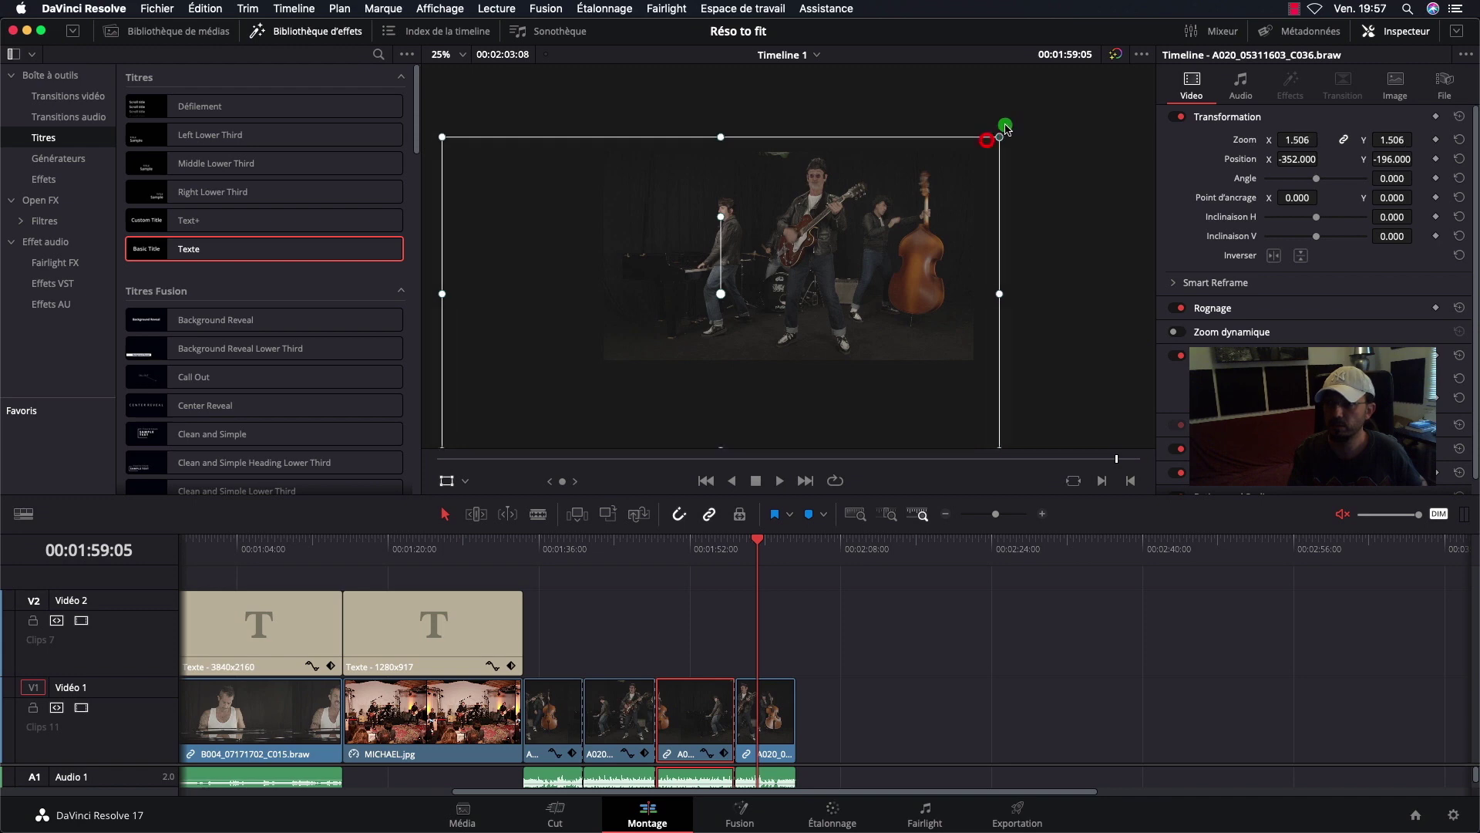
{"action": "left_click_drag", "start_coordinate": [984, 141], "coordinate": [1097, 82]}
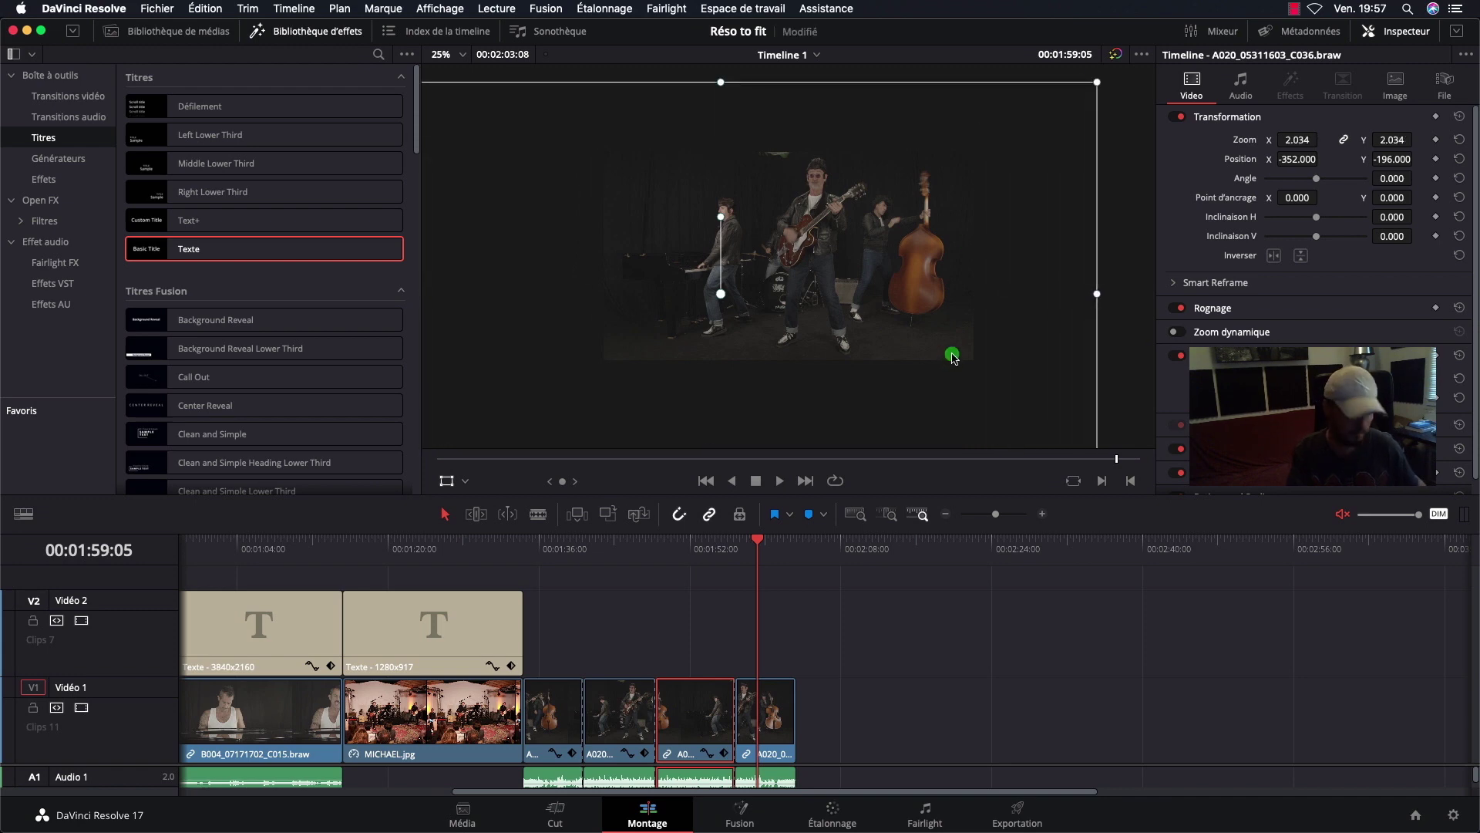
{"action": "key", "text": "ctrl+z"}
Step: Zoom the last A020 piece to 2.480 at position -352, -716 for a guitarist close-up
{"action": "left_click", "coordinate": [770, 732]}
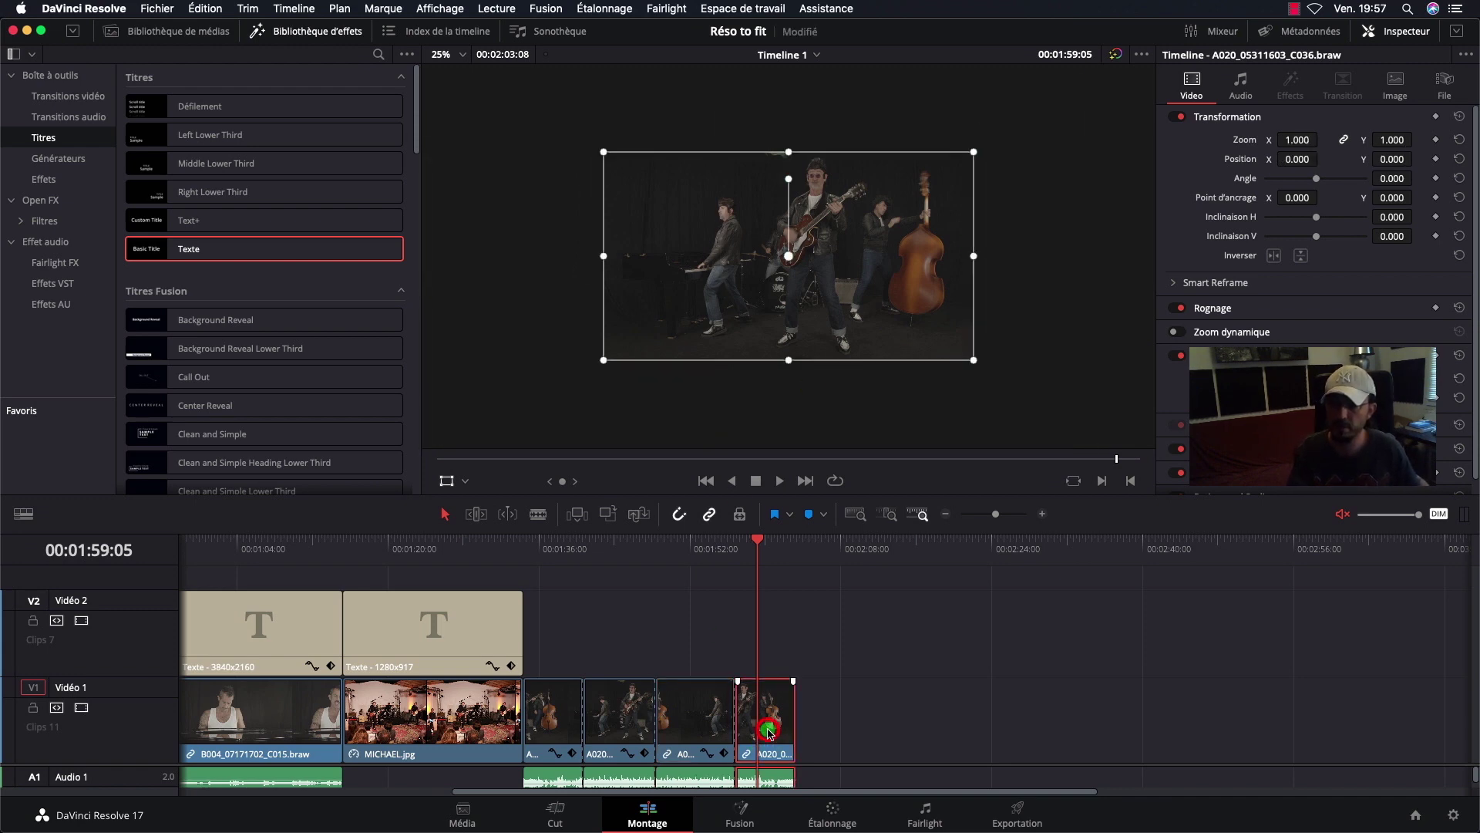
{"action": "left_click_drag", "start_coordinate": [604, 360], "coordinate": [499, 419]}
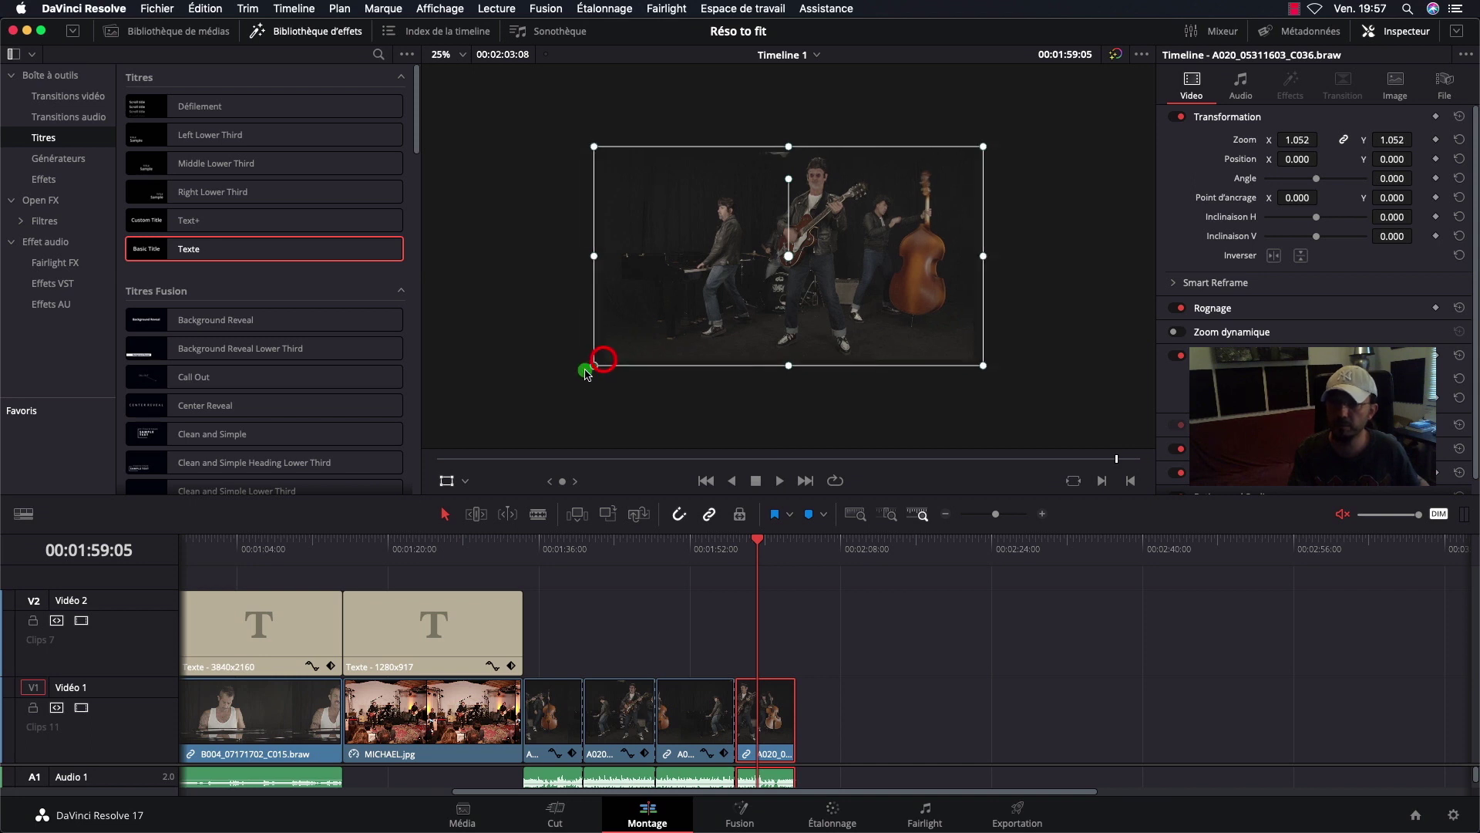
{"action": "left_click_drag", "start_coordinate": [912, 177], "coordinate": [884, 226]}
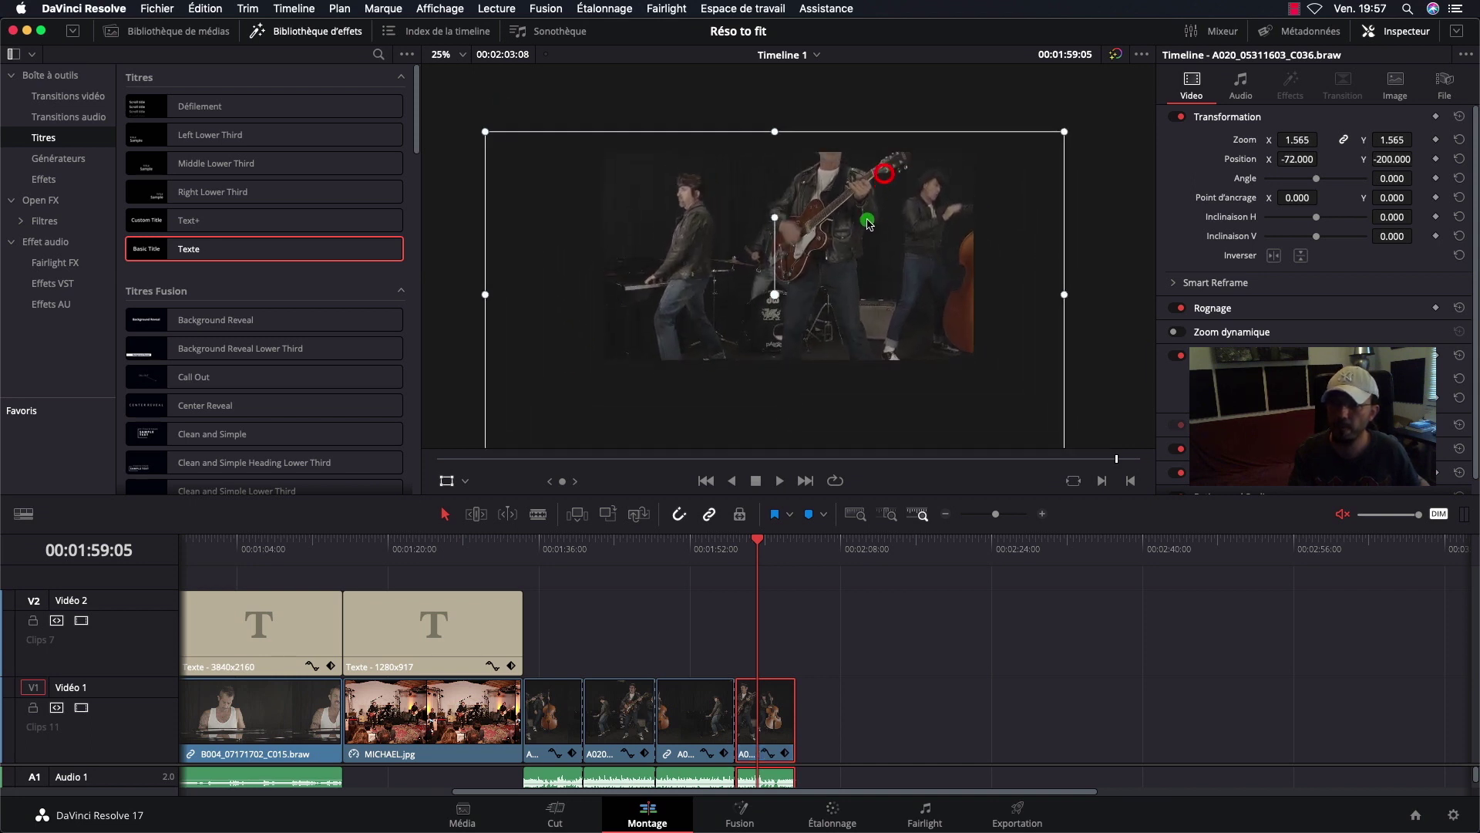
{"action": "mouse_move", "coordinate": [1048, 143]}
{"action": "left_mouse_down"}
{"action": "mouse_move", "coordinate": [920, 229]}
{"action": "mouse_move", "coordinate": [885, 308]}
{"action": "left_mouse_up"}
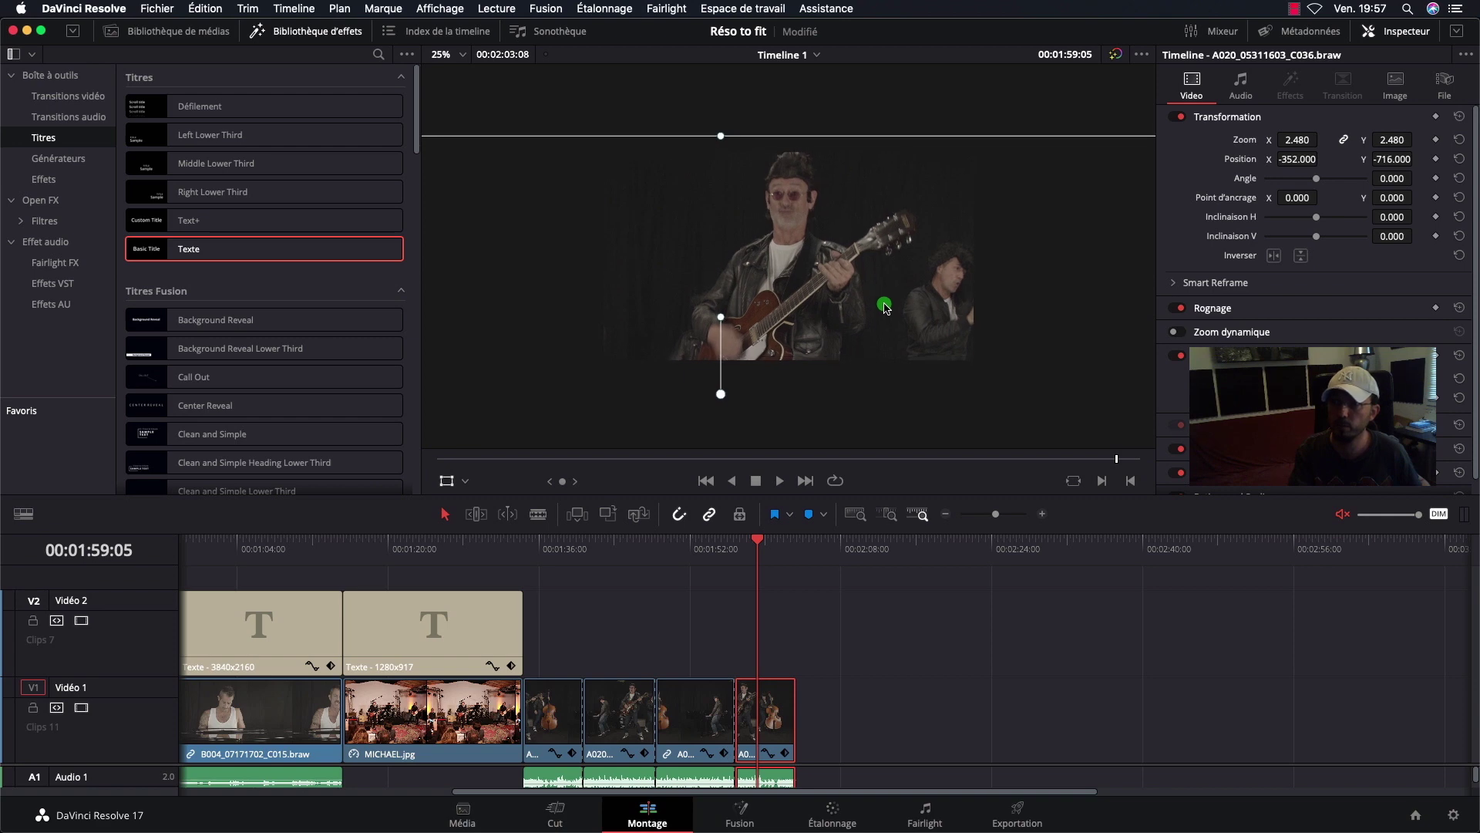
{"action": "left_click", "coordinate": [525, 544]}
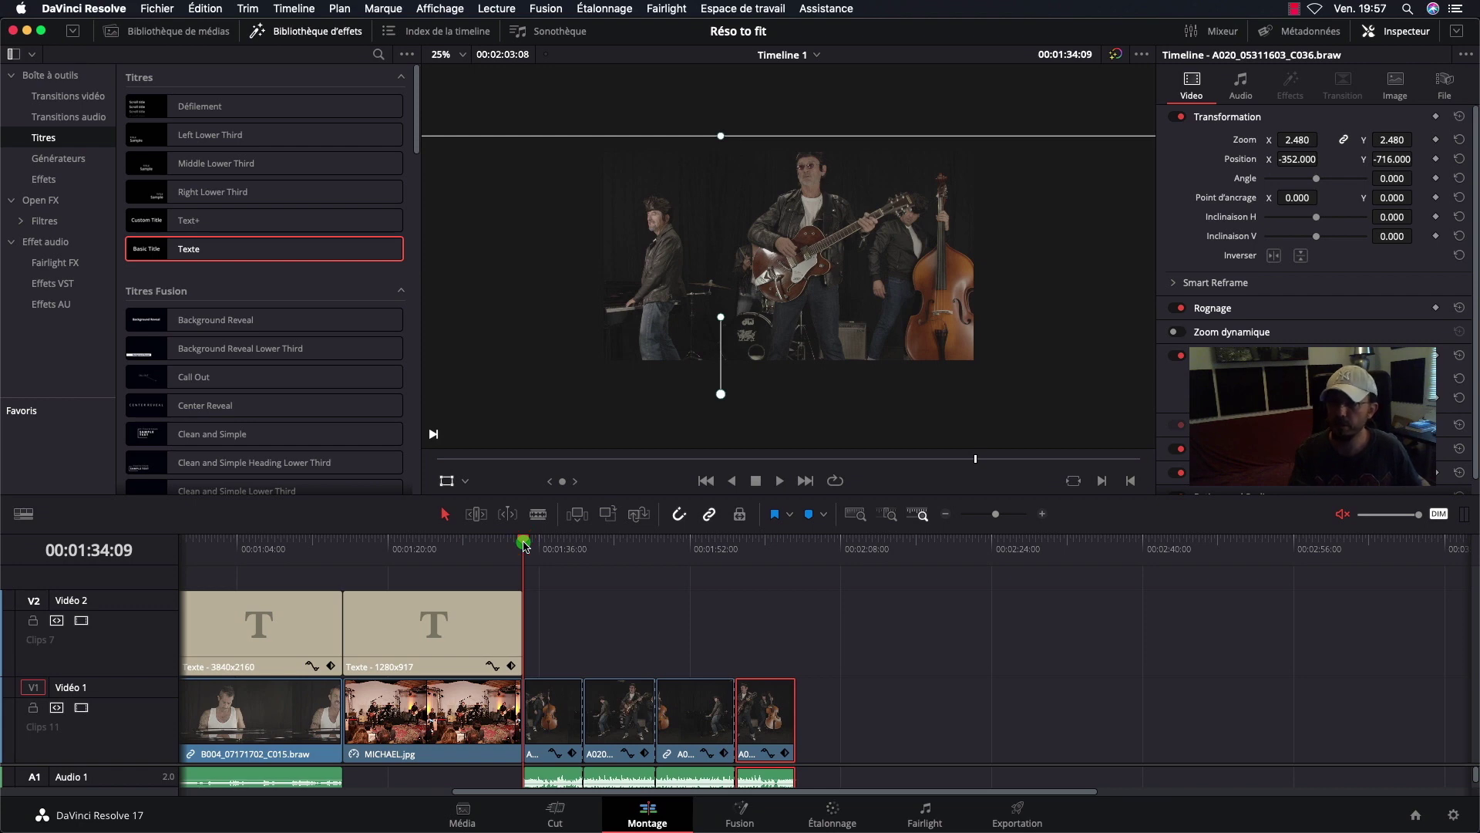
Step: Set the viewer zoom to Fit and deselect the last band clip
{"action": "left_click", "coordinate": [464, 55]}
{"action": "left_click", "coordinate": [460, 75]}
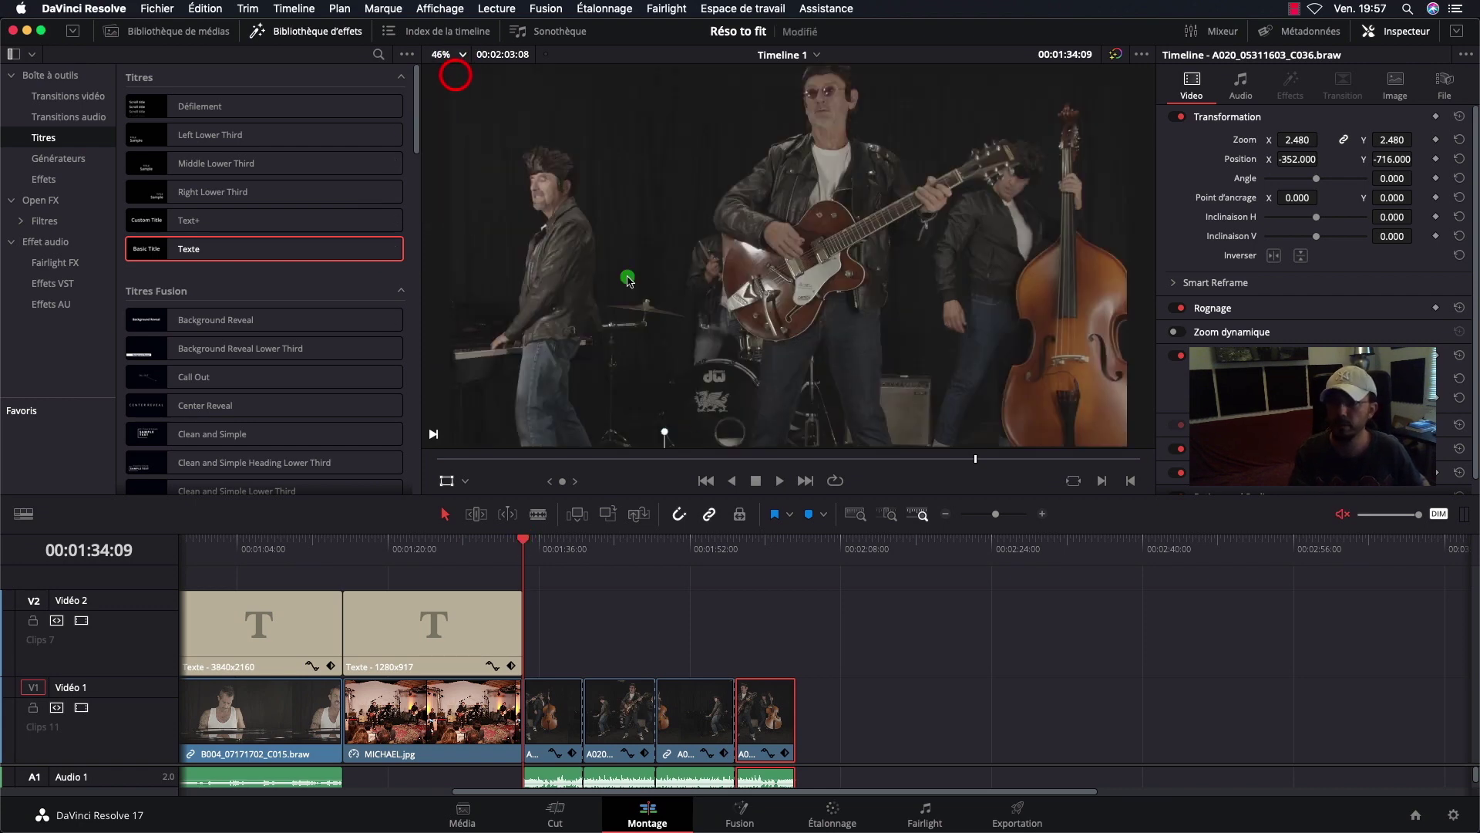
{"action": "left_click", "coordinate": [541, 572]}
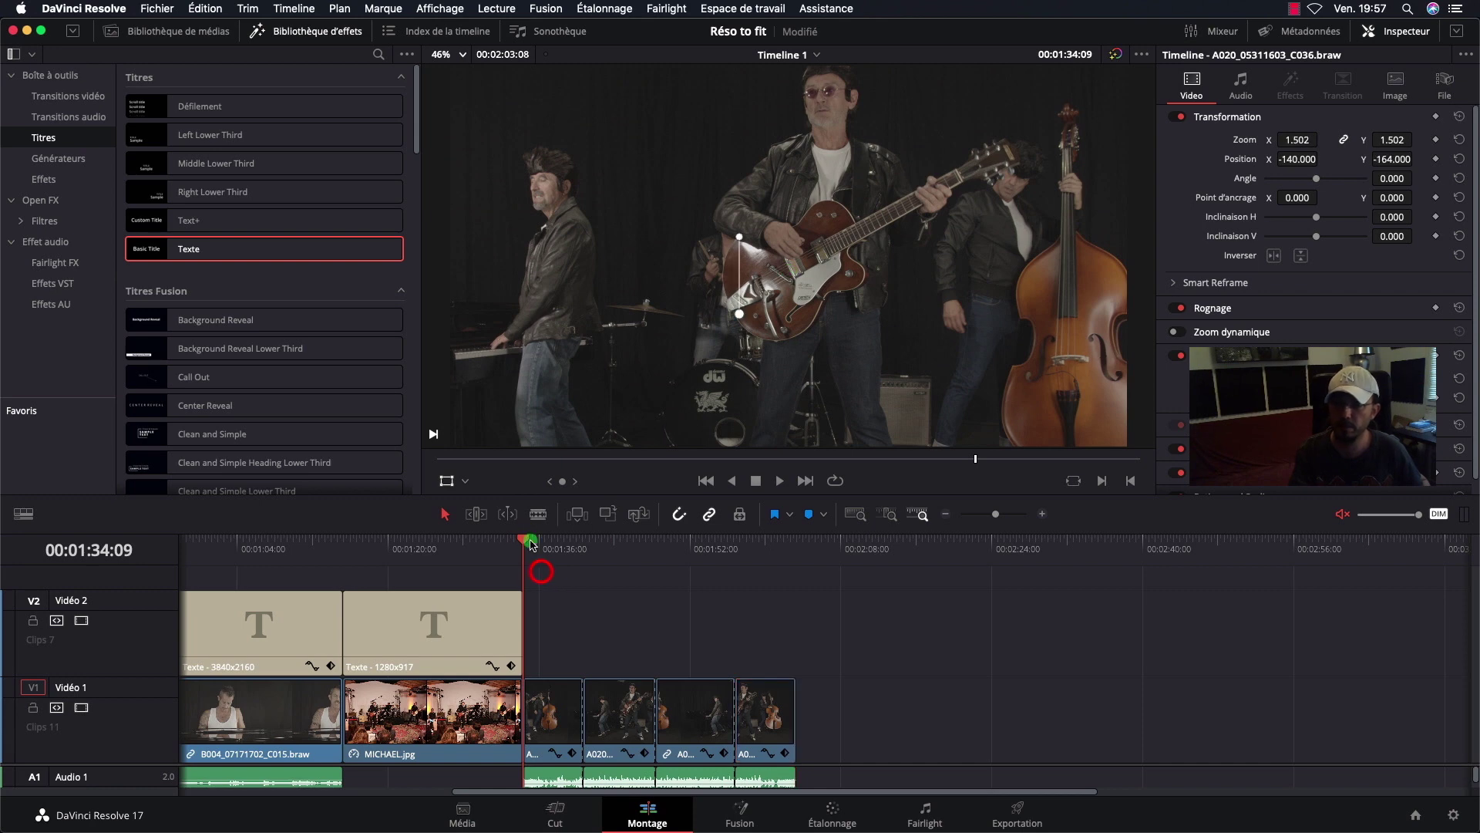
{"action": "key", "text": "space"}
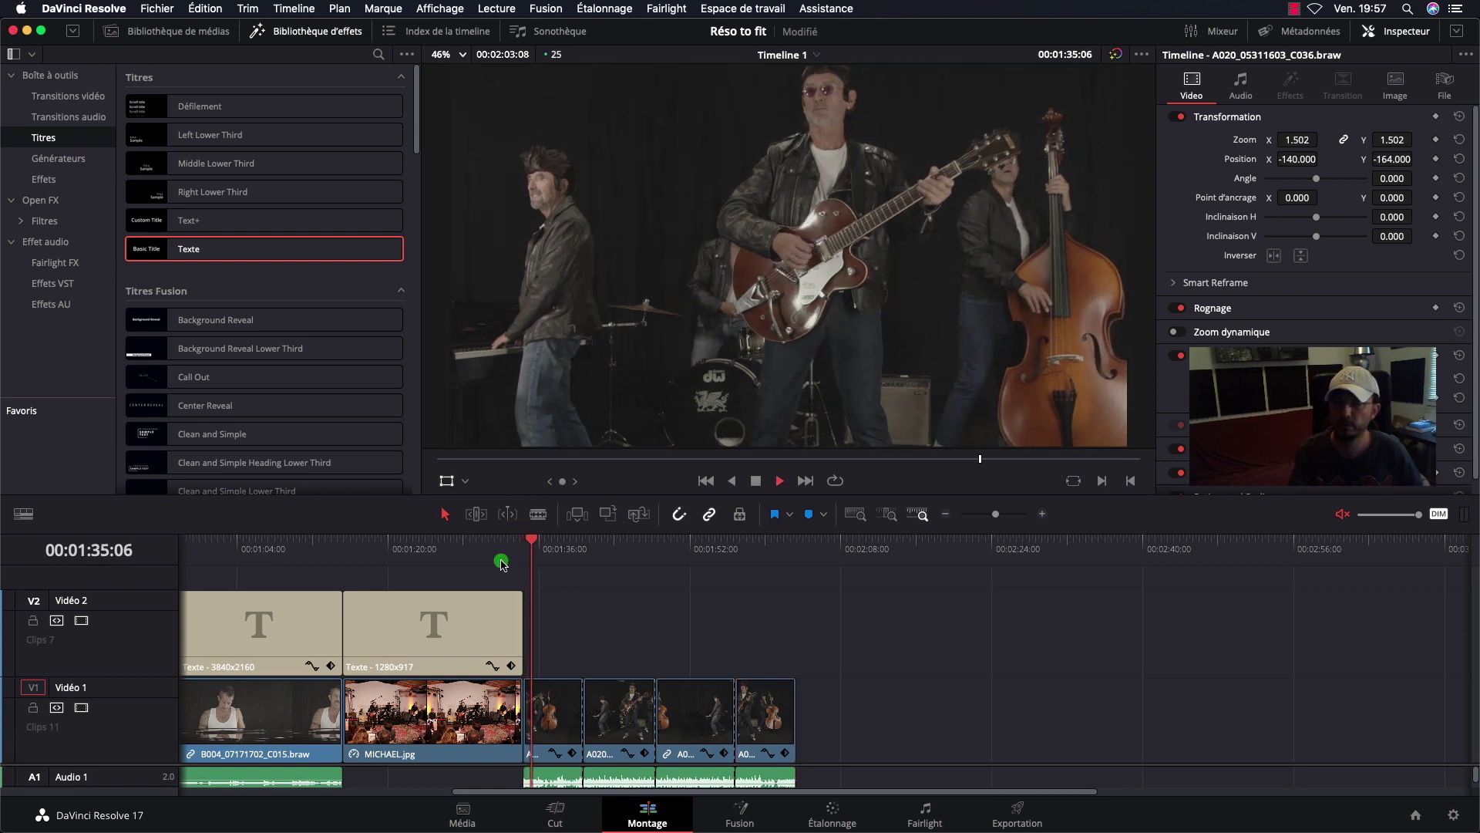
Step: Unmute the timeline audio and play the band clips from 01:34:18 to 02:00:13
{"action": "left_click", "coordinate": [1343, 513]}
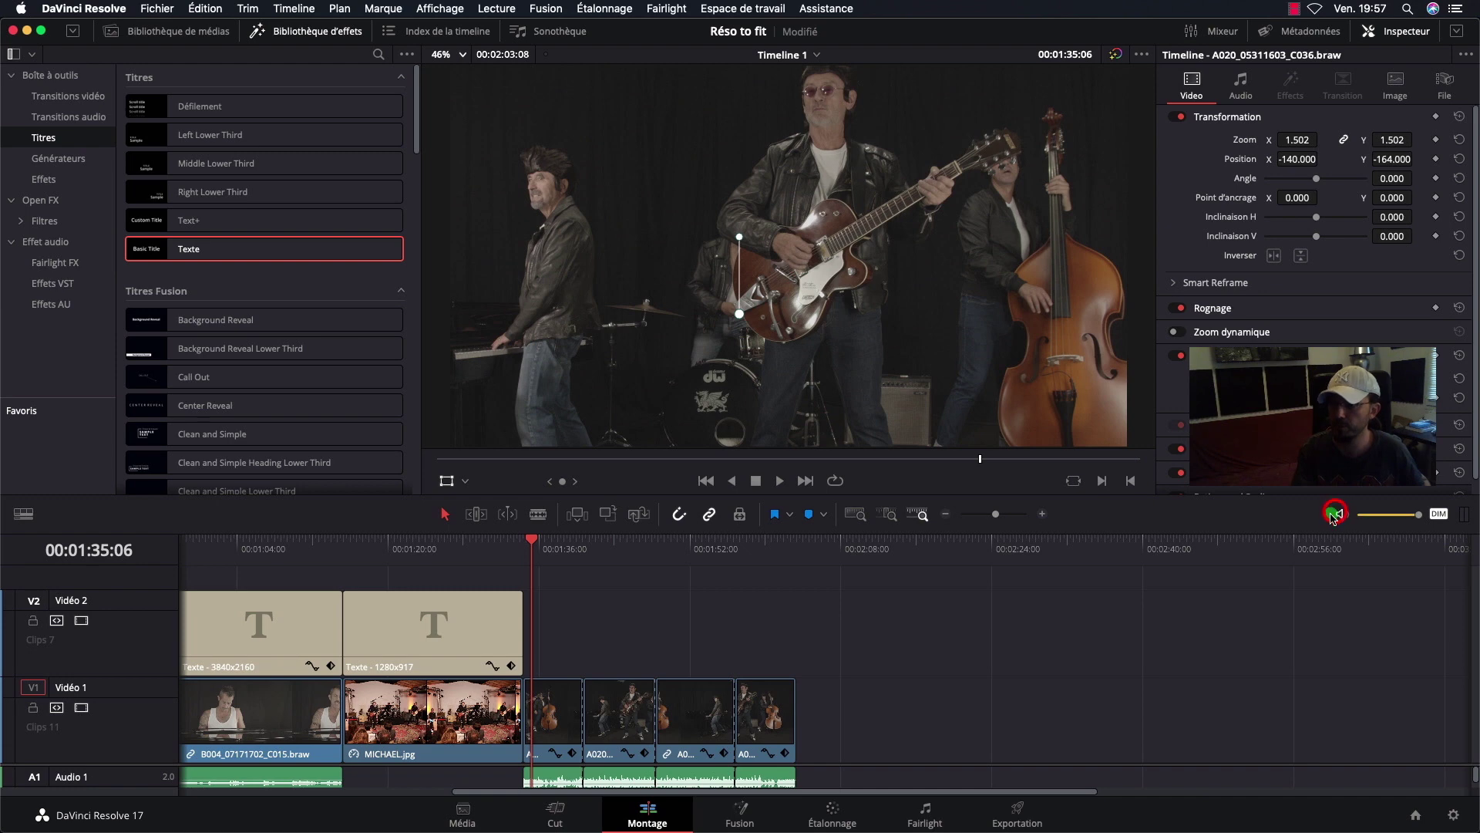
{"action": "left_click_drag", "start_coordinate": [536, 545], "coordinate": [527, 544]}
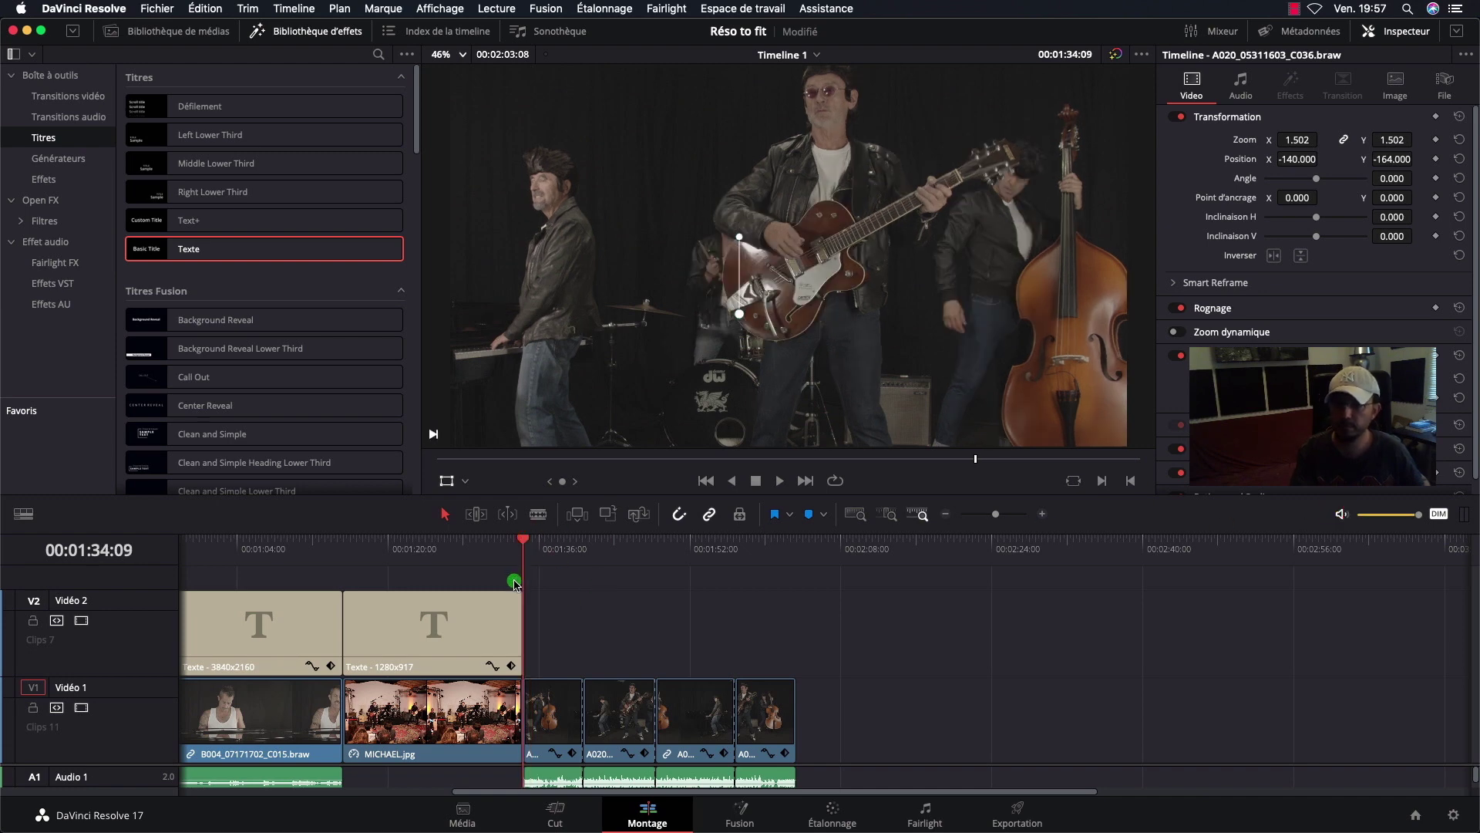
{"action": "key", "text": "space"}
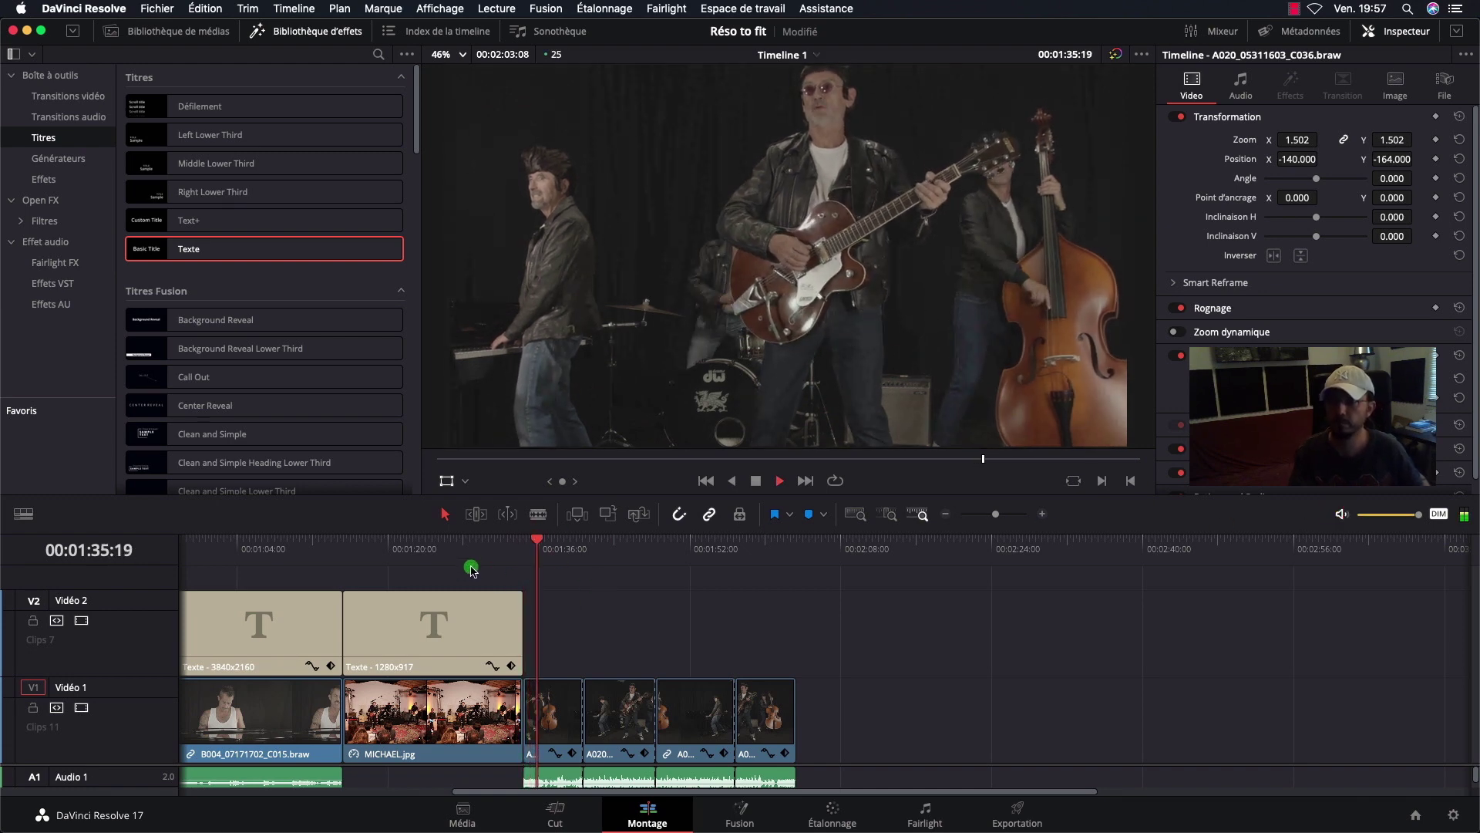
{"action": "key", "text": "XF86AudioRaiseVolume"}
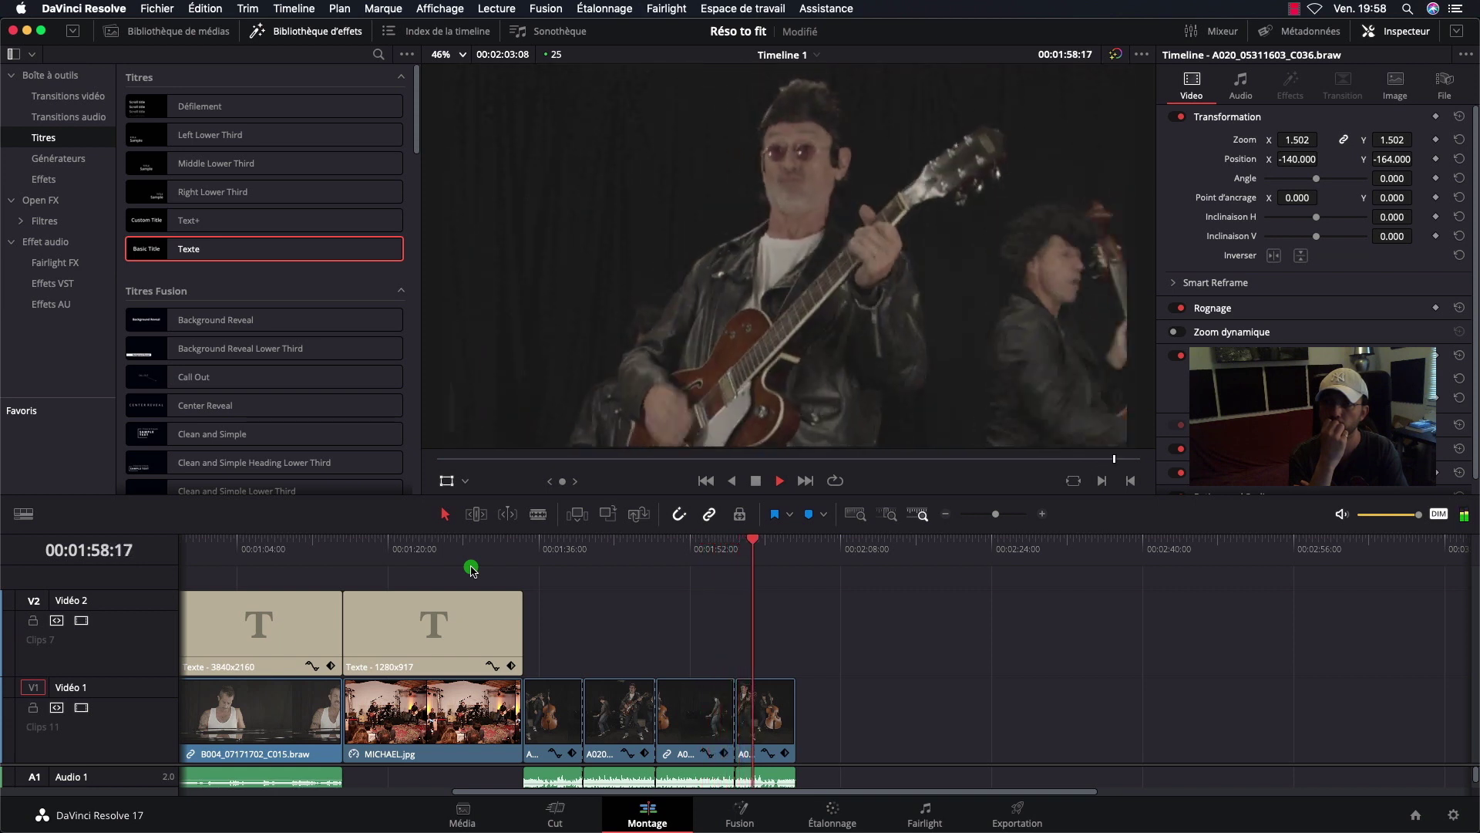
{"action": "key", "text": "space"}
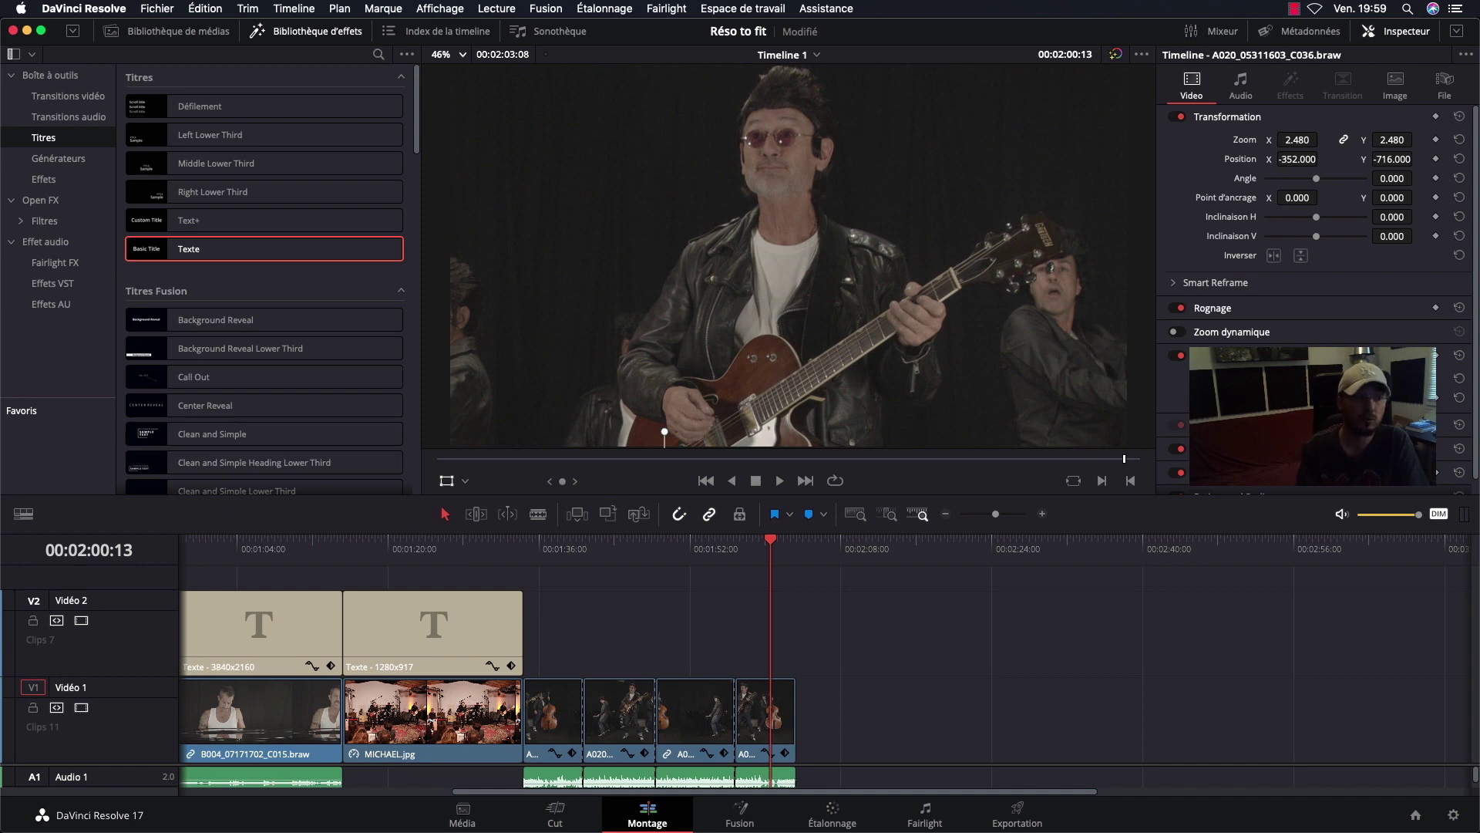
{"action": "key", "text": "super+Tab"}
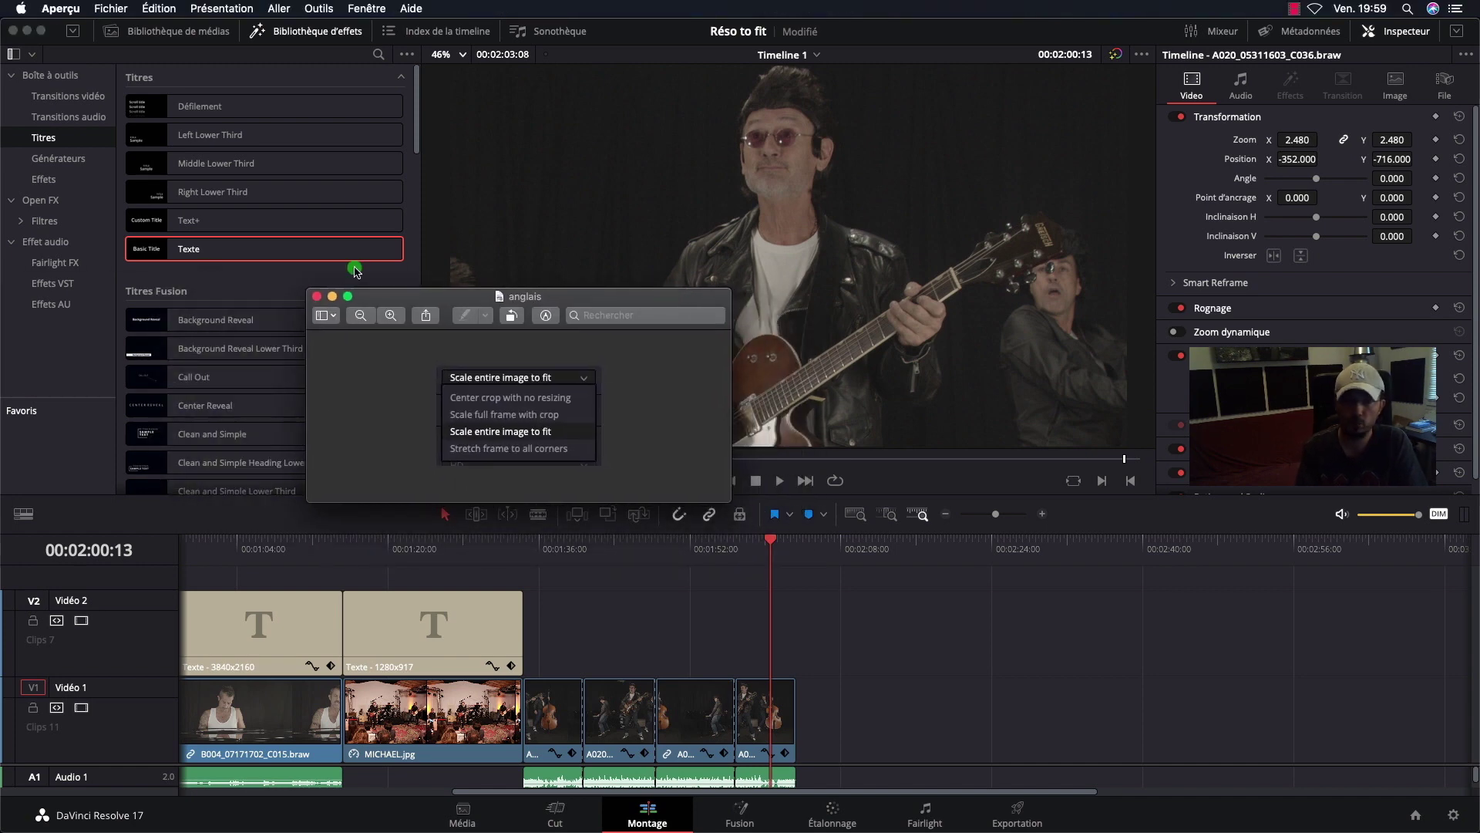
Step: Place the French 'Fr' scaling-options screenshot beside the English 'anglais' one in Preview
{"action": "key", "text": "super+grave"}
{"action": "left_click_drag", "start_coordinate": [907, 347], "coordinate": [997, 300]}
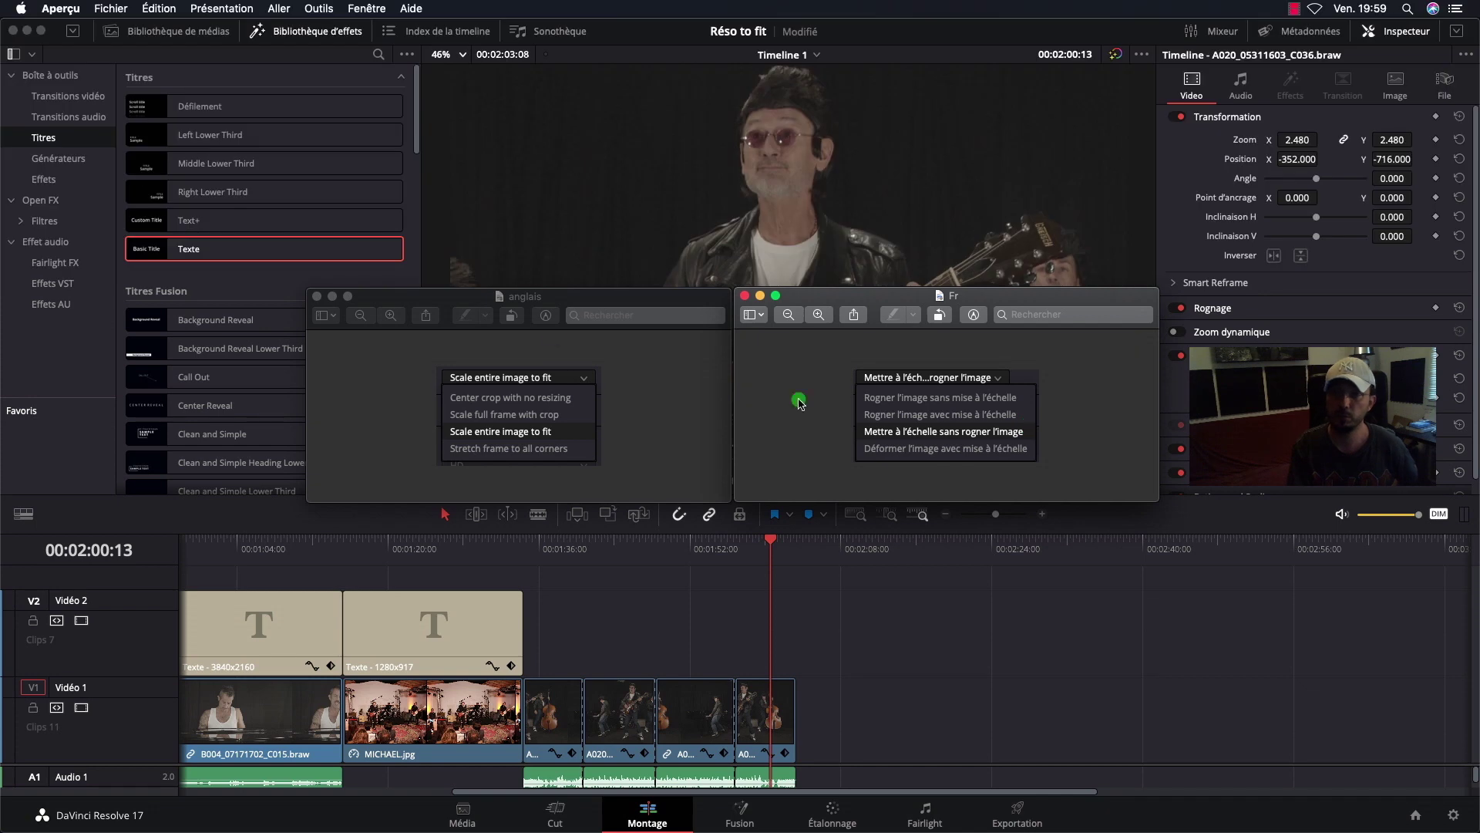
Step: Review the new timeline's custom Format mismatched-resolution choices, then cancel without creating it
{"action": "left_click", "coordinate": [665, 36]}
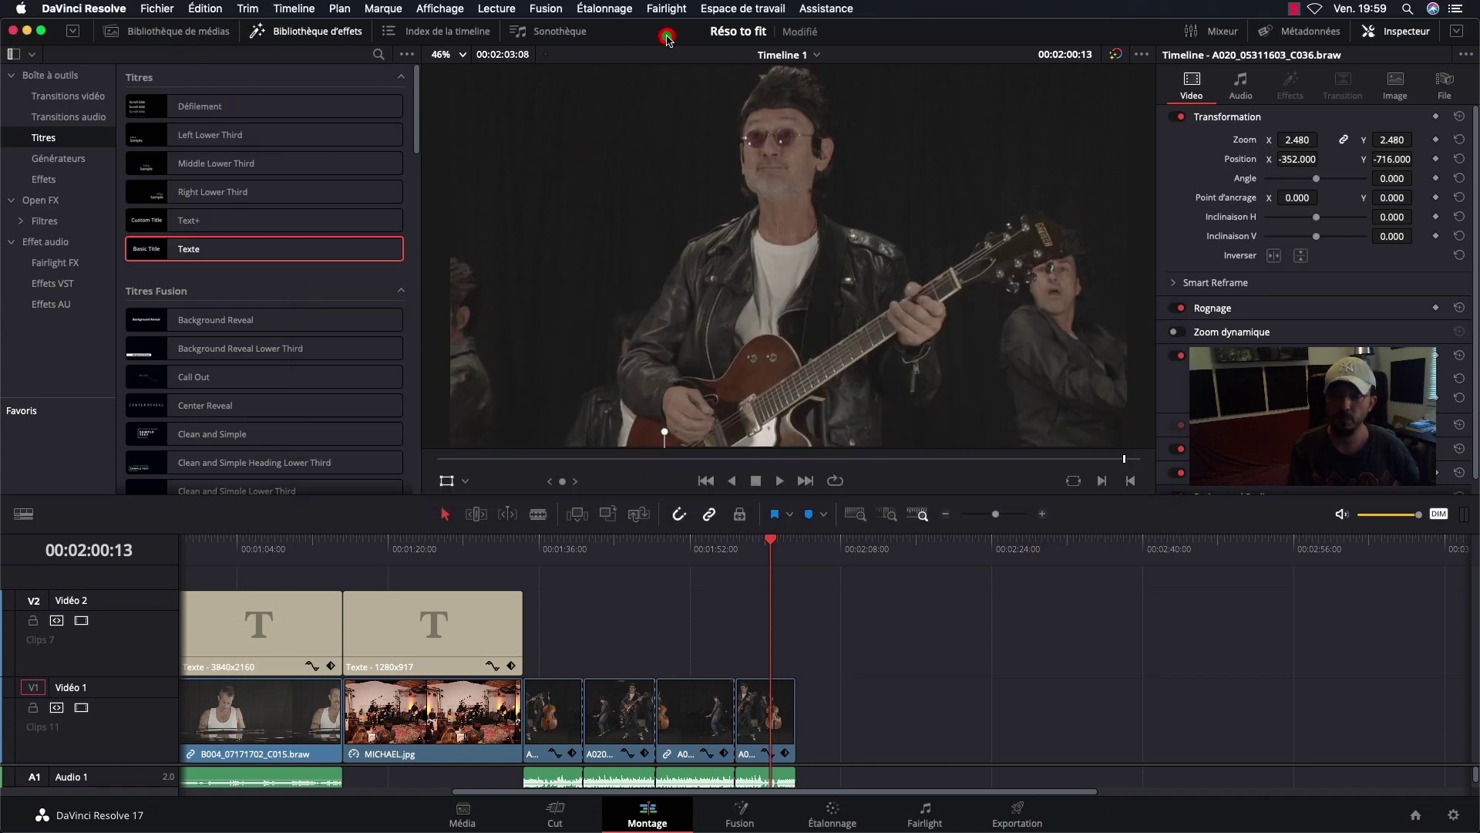
{"action": "left_click", "coordinate": [159, 9]}
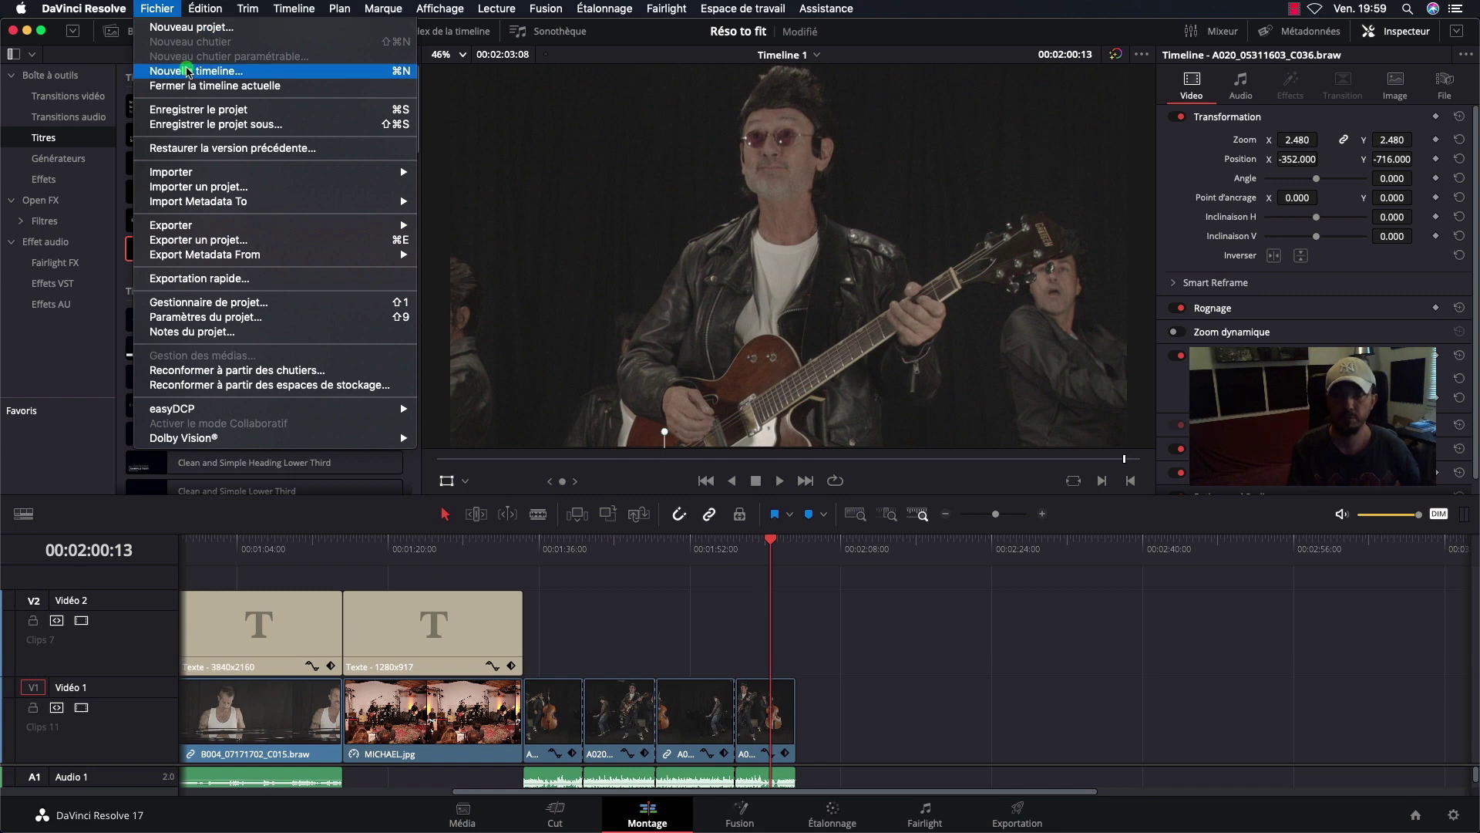
{"action": "left_click", "coordinate": [188, 71]}
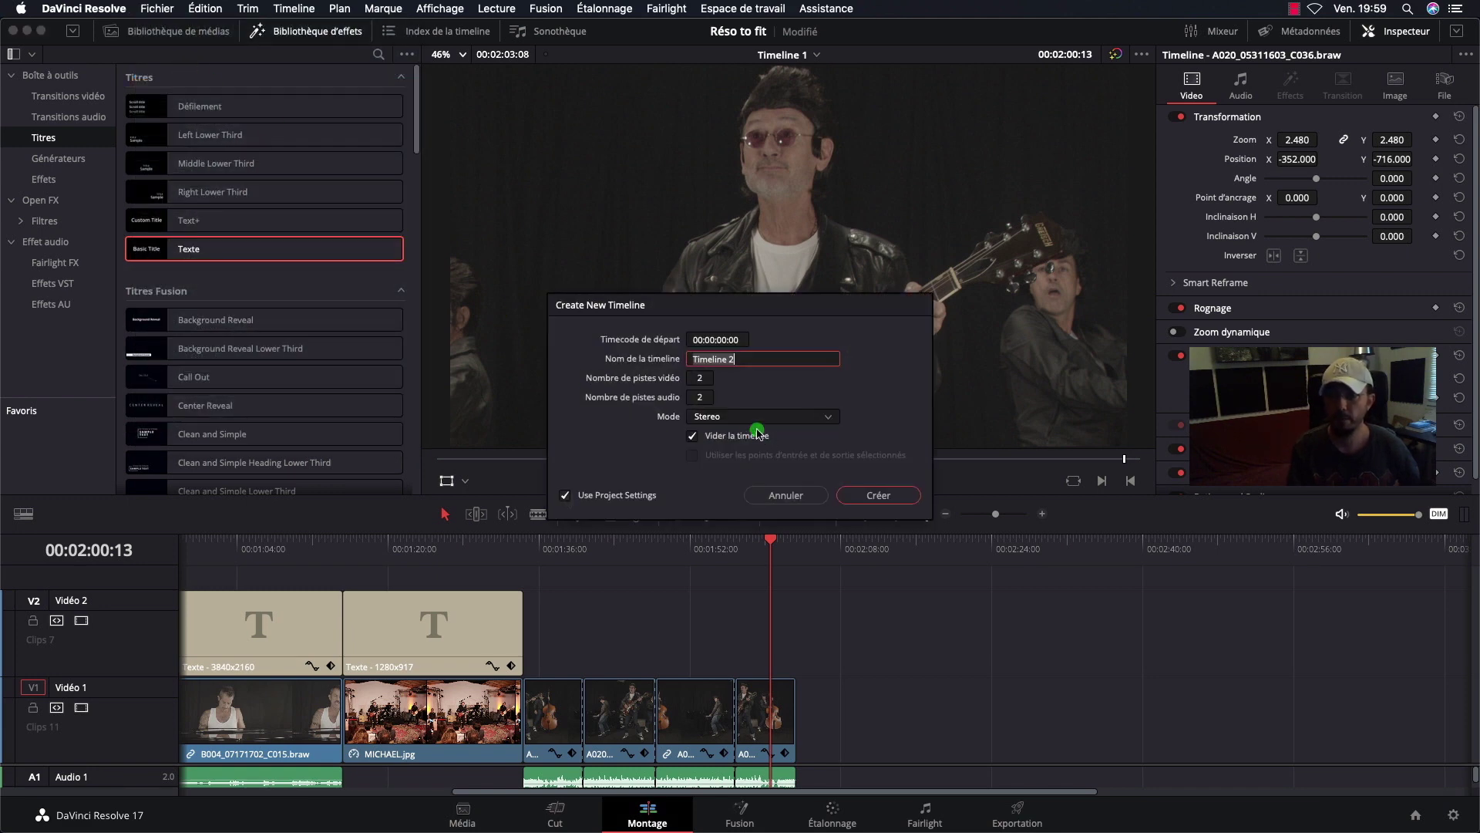
{"action": "left_click", "coordinate": [565, 494]}
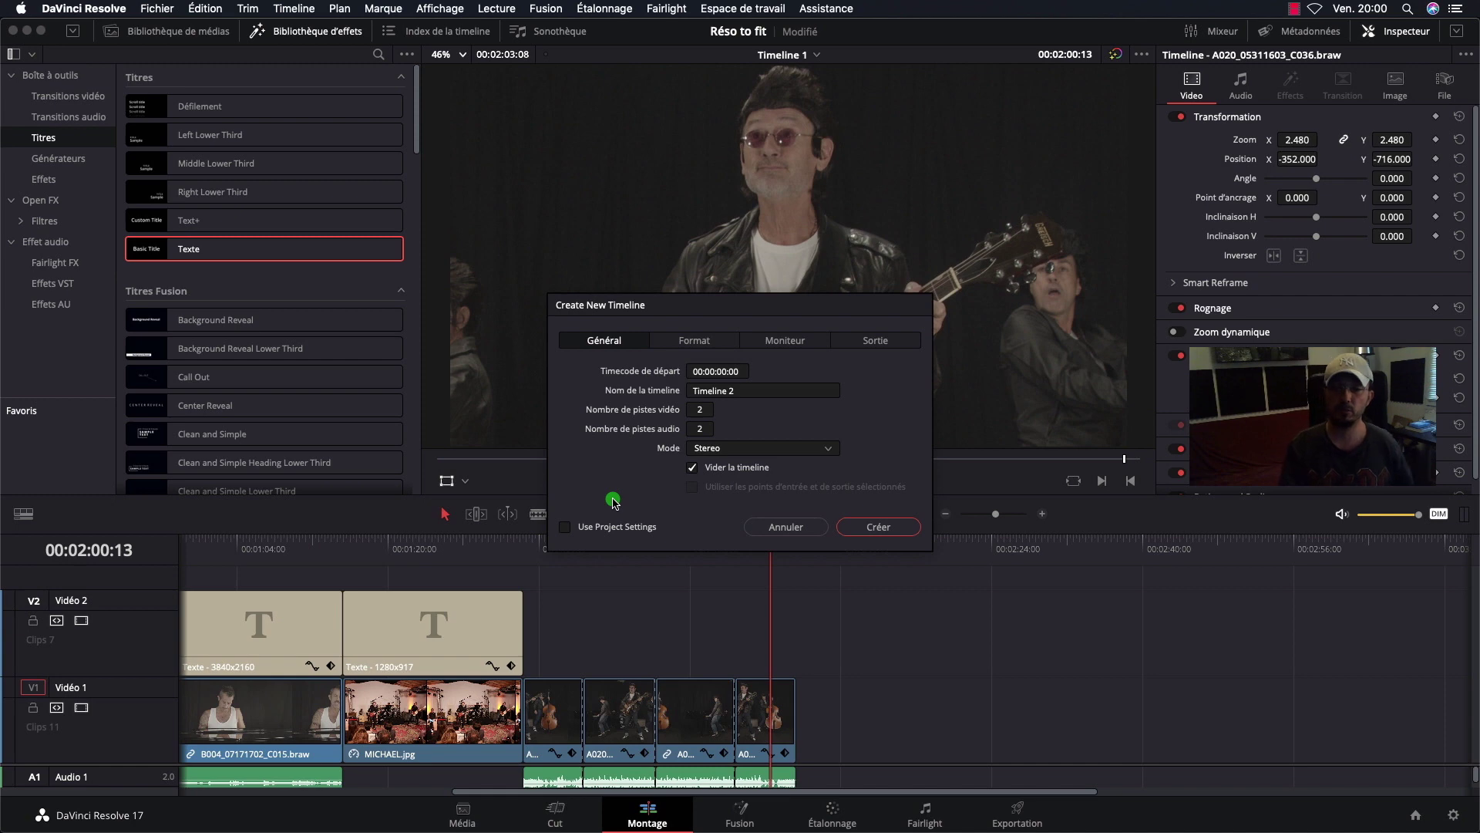
{"action": "left_click", "coordinate": [691, 338]}
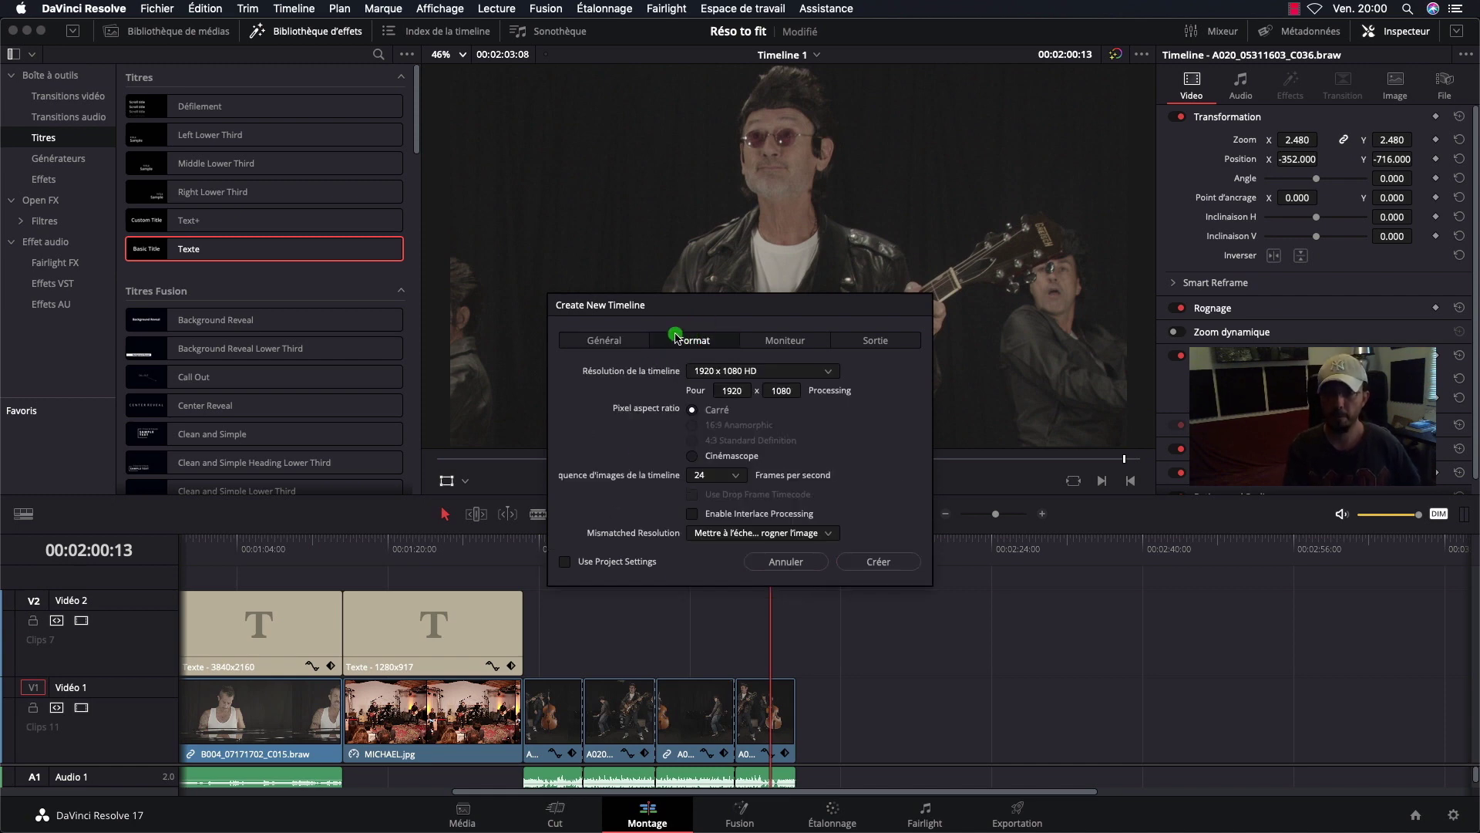
{"action": "left_click", "coordinate": [829, 535]}
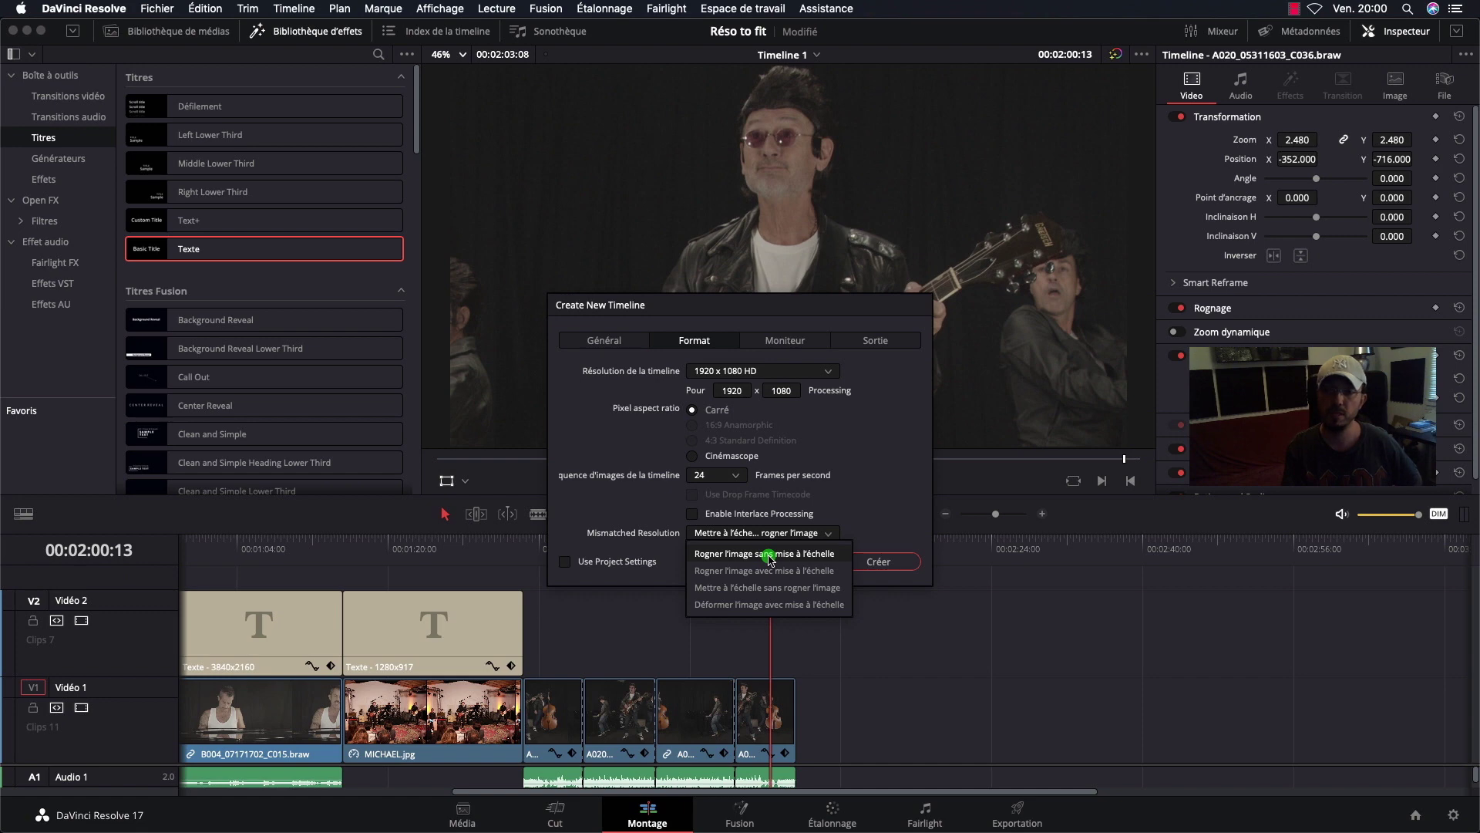
{"action": "left_click", "coordinate": [869, 482]}
{"action": "left_click", "coordinate": [775, 563]}
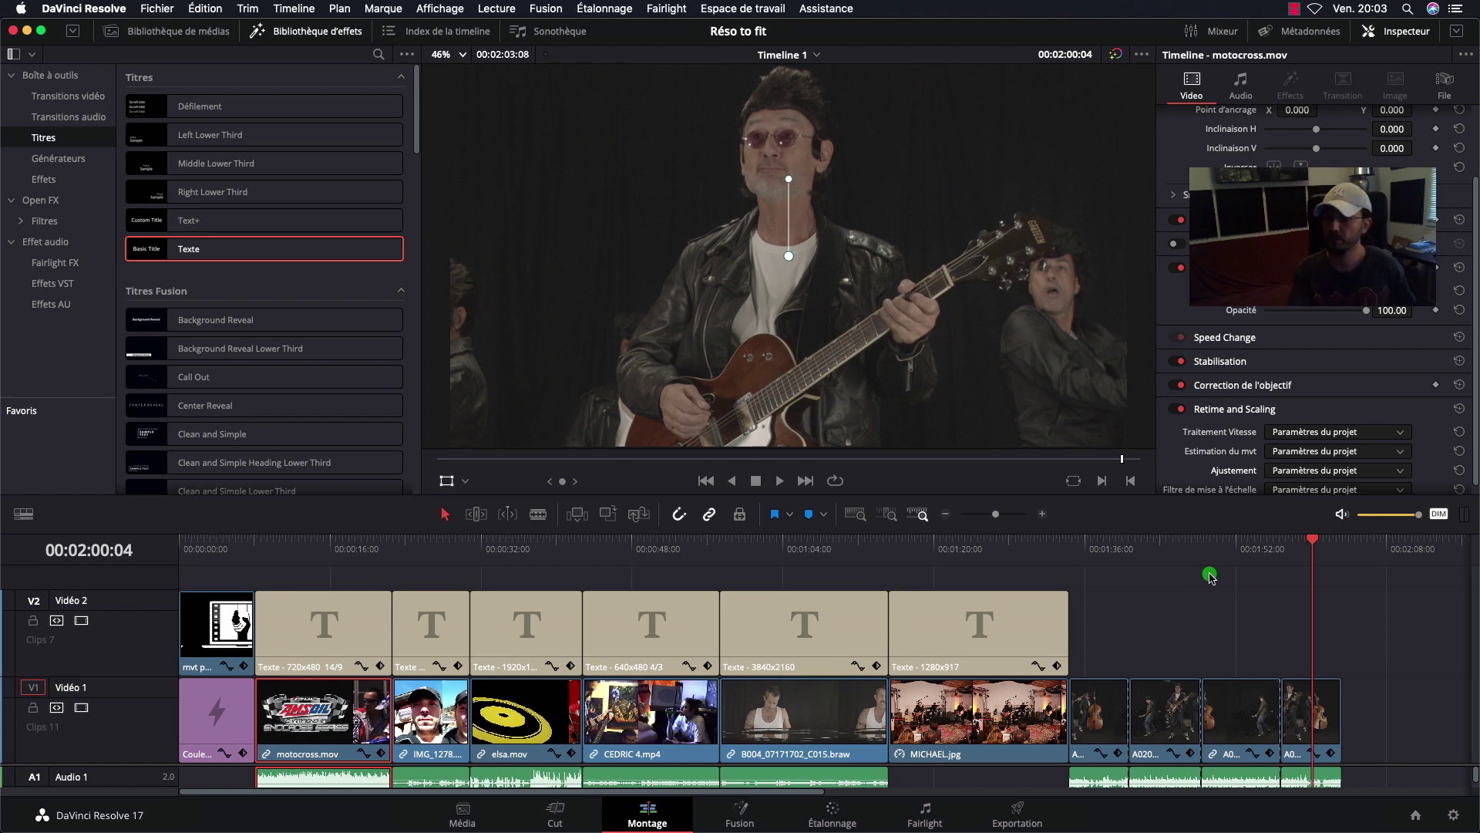
Step: Select motocross.mov and park the playhead at 00:00:16:23
{"action": "left_click", "coordinate": [1317, 702]}
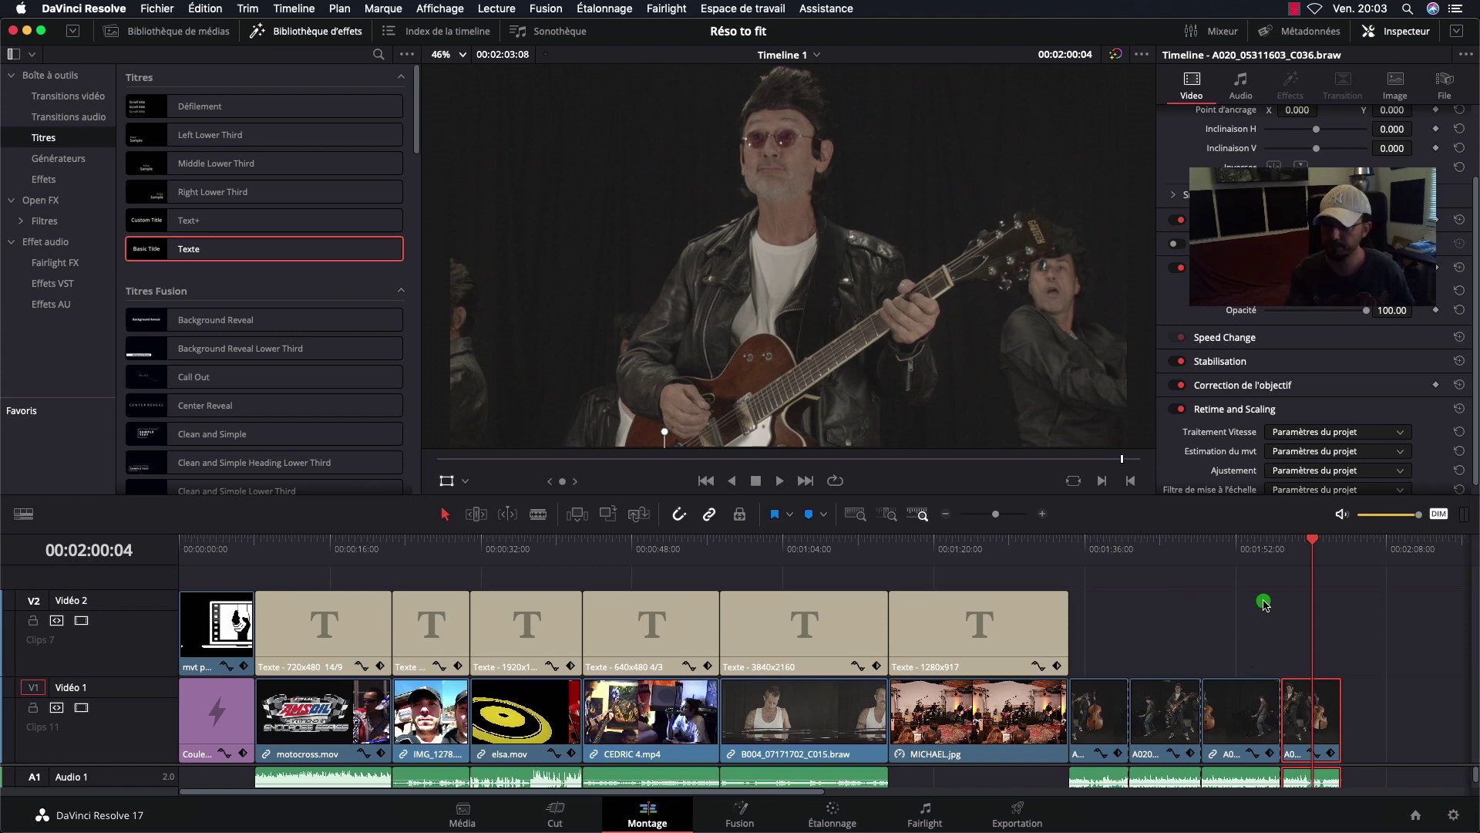
{"action": "left_click", "coordinate": [311, 547]}
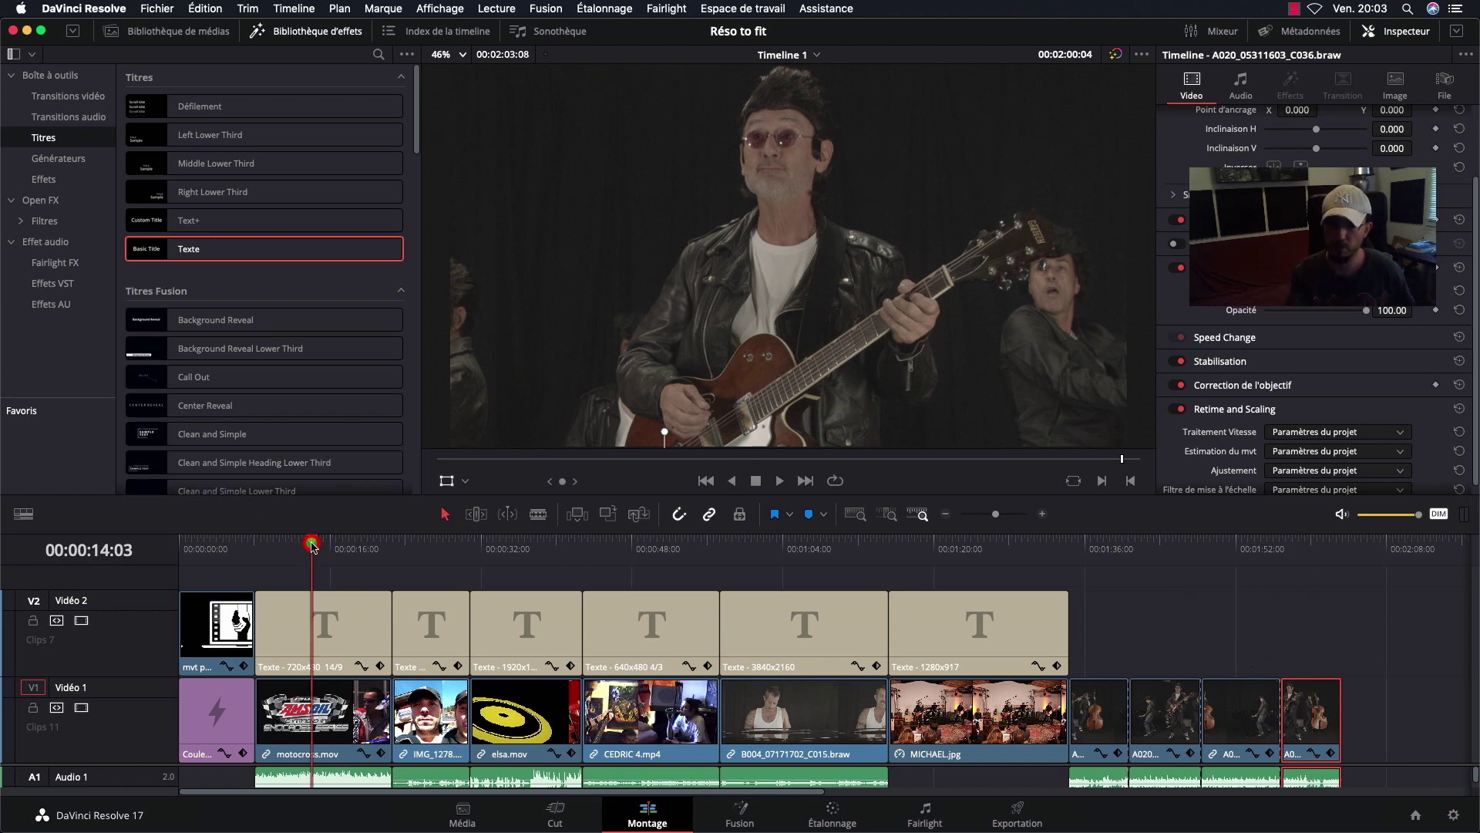
{"action": "left_click", "coordinate": [324, 713]}
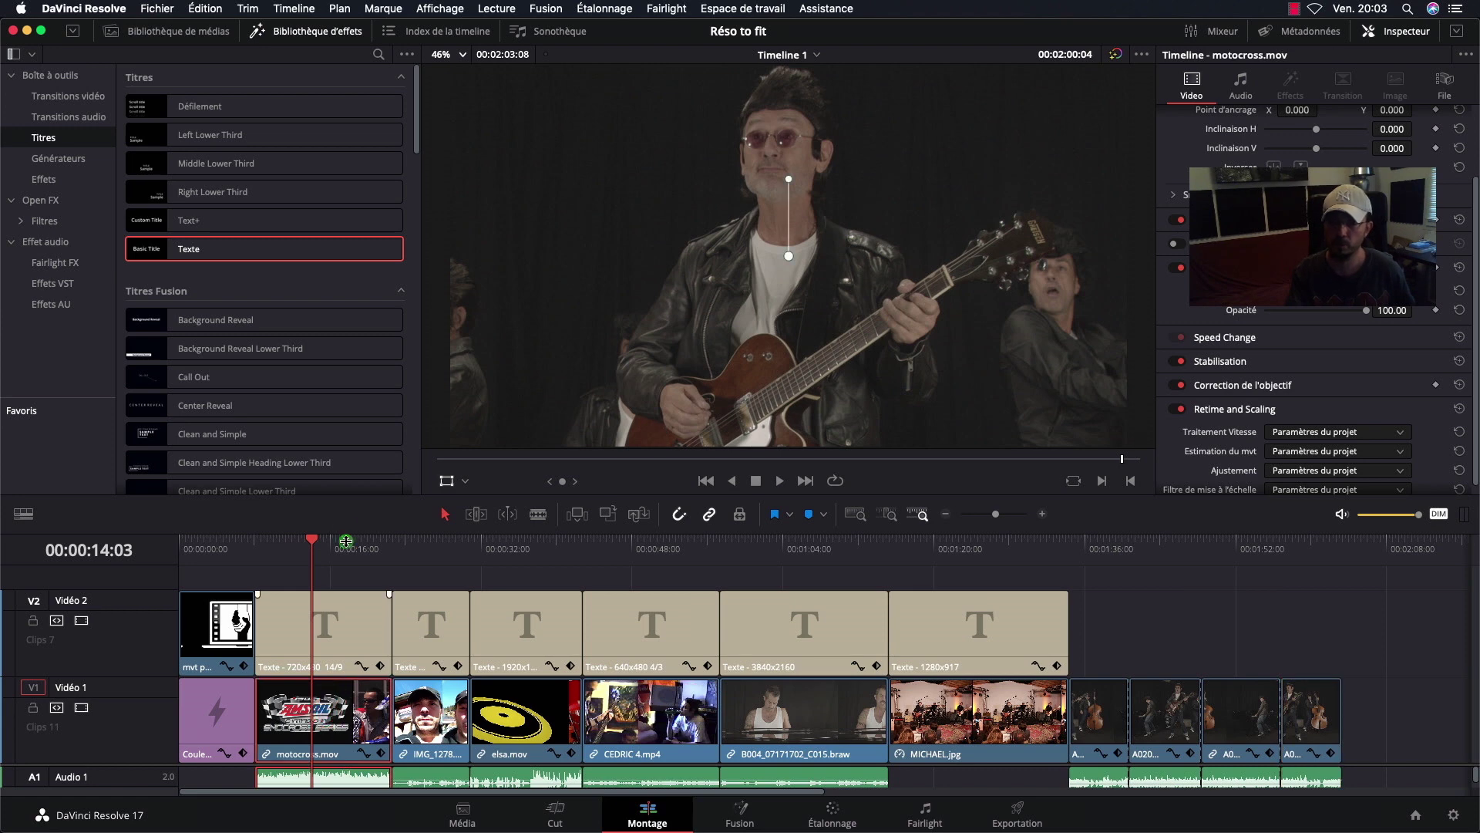
{"action": "left_click_drag", "start_coordinate": [317, 544], "coordinate": [340, 541]}
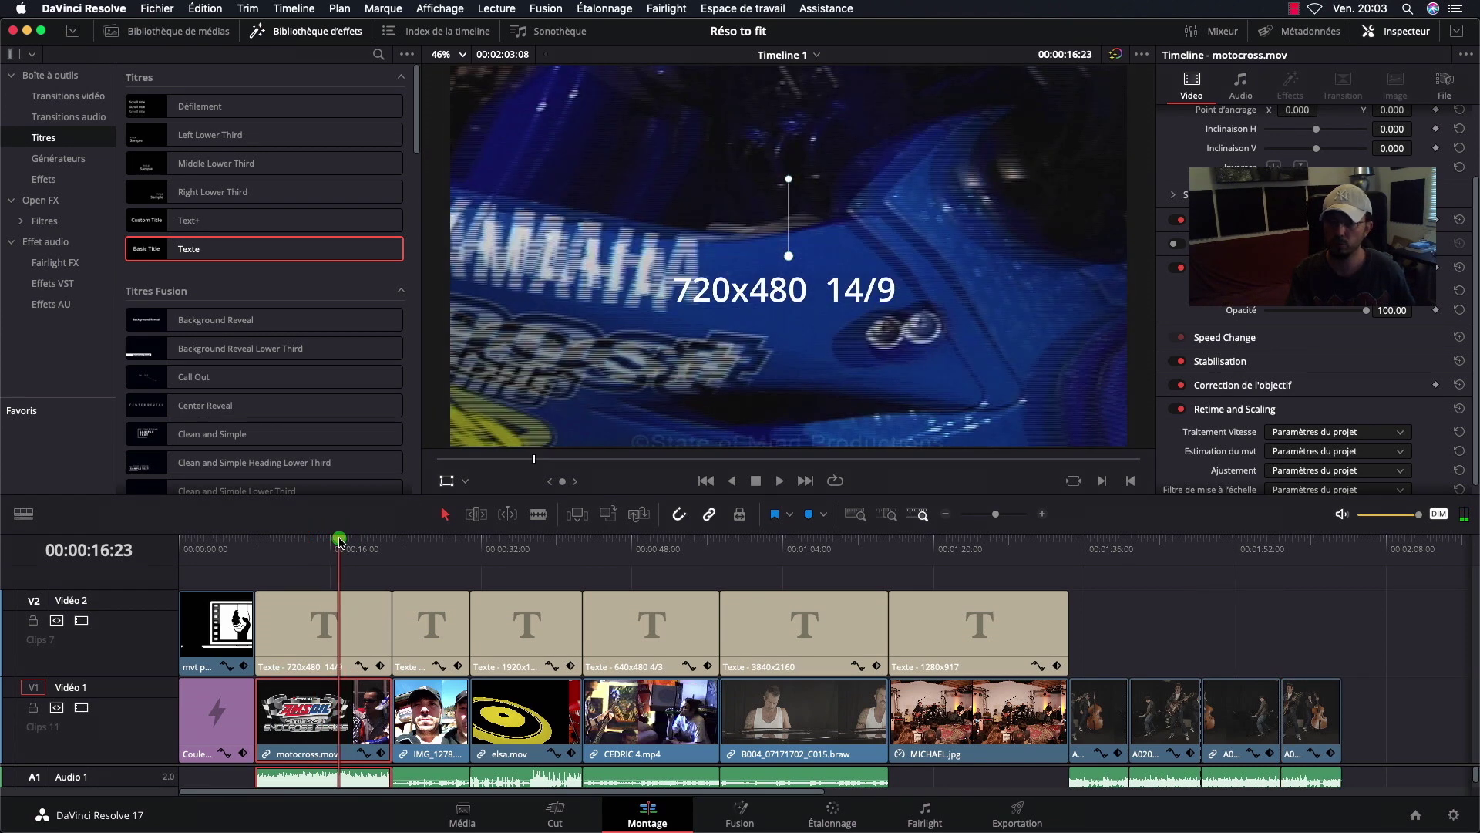
Step: Review the project's Résolutions différentes setting and cancel without changes
{"action": "left_click", "coordinate": [1452, 814]}
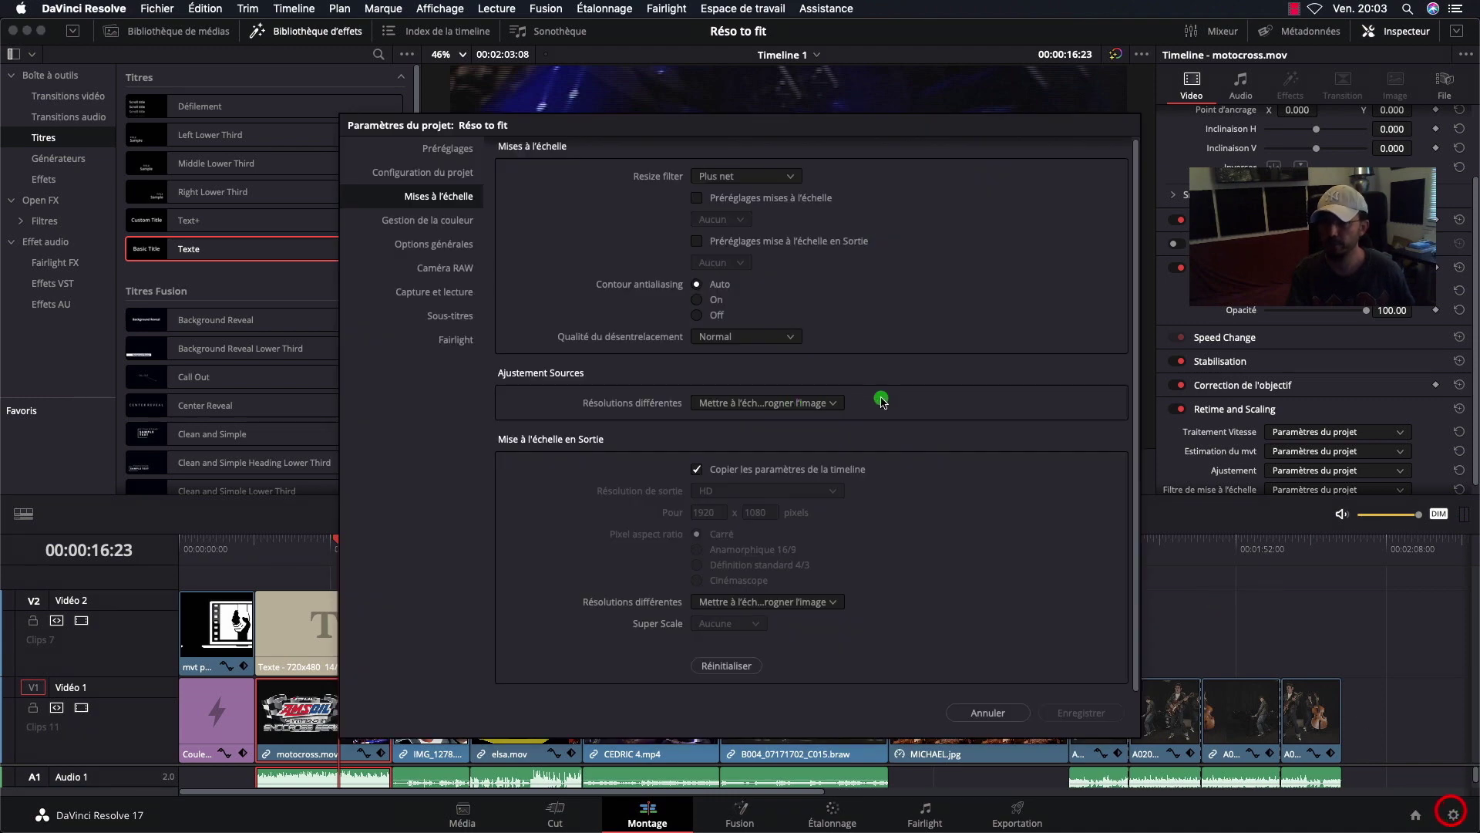
{"action": "left_click", "coordinate": [824, 402]}
{"action": "left_click", "coordinate": [814, 459]}
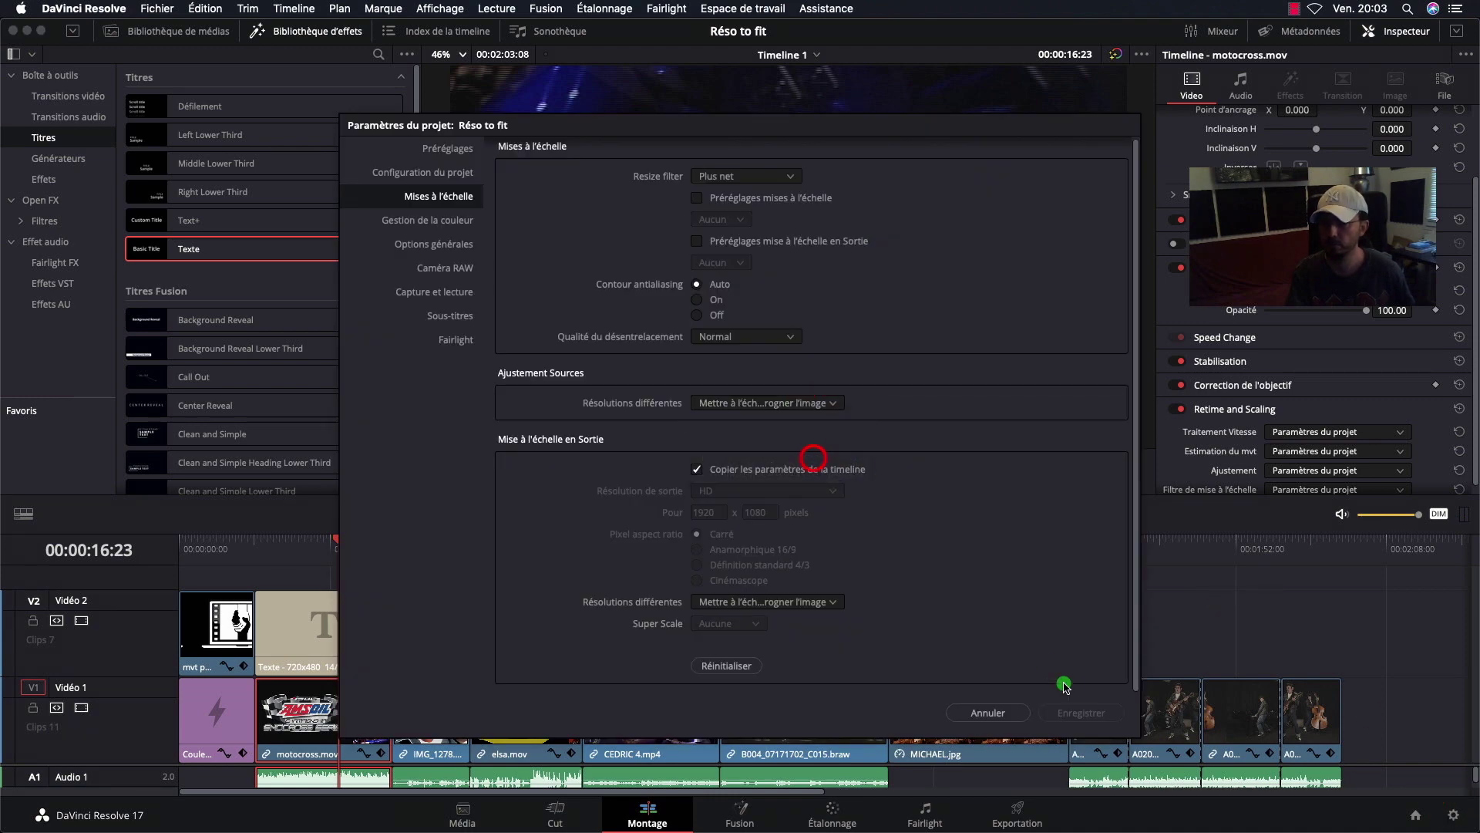
{"action": "left_click", "coordinate": [987, 713]}
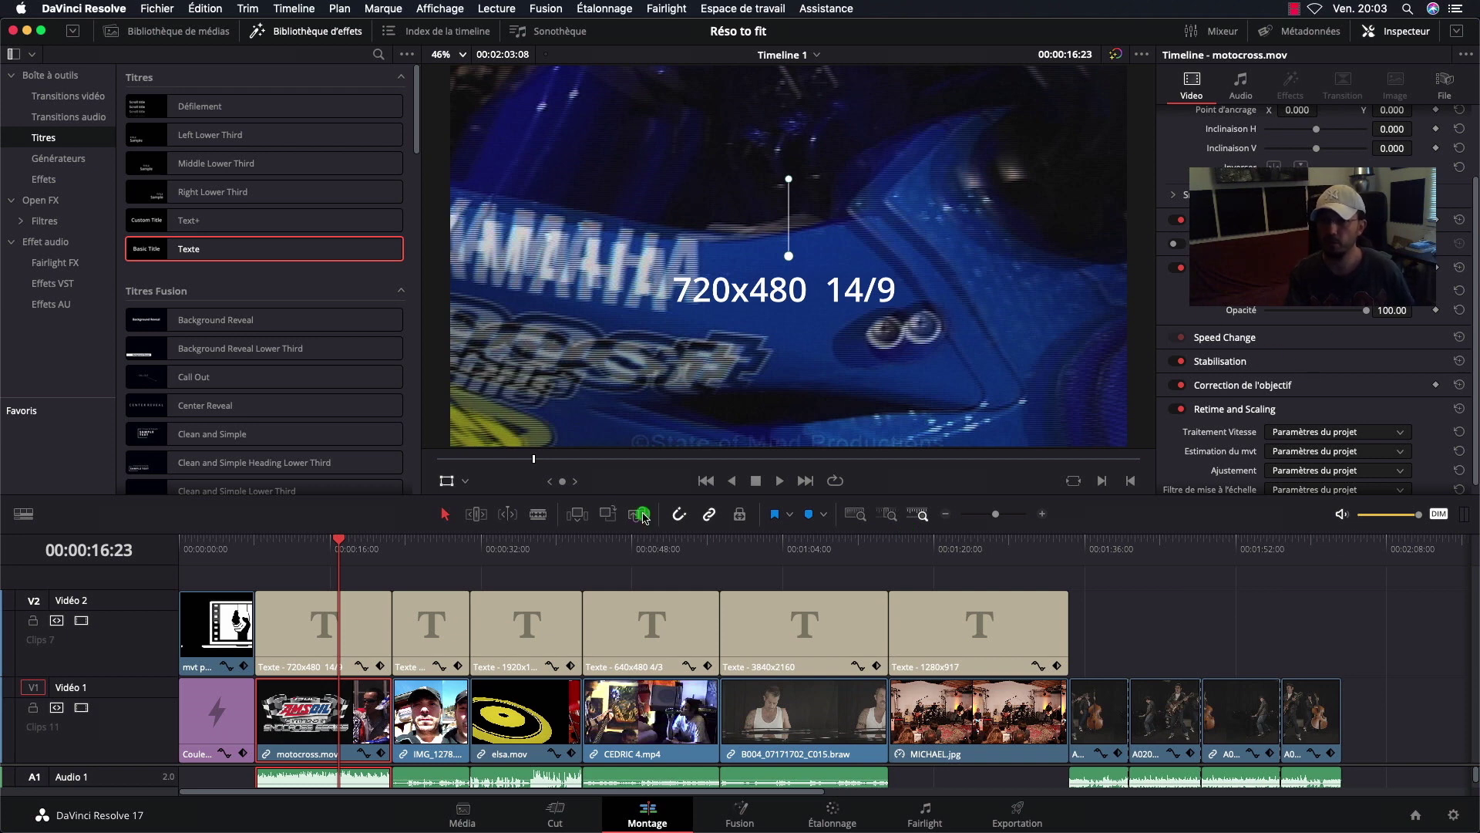
Step: Toggle the Inspector and show the portrait IMG_1278 clip in the viewer
{"action": "left_click", "coordinate": [336, 713]}
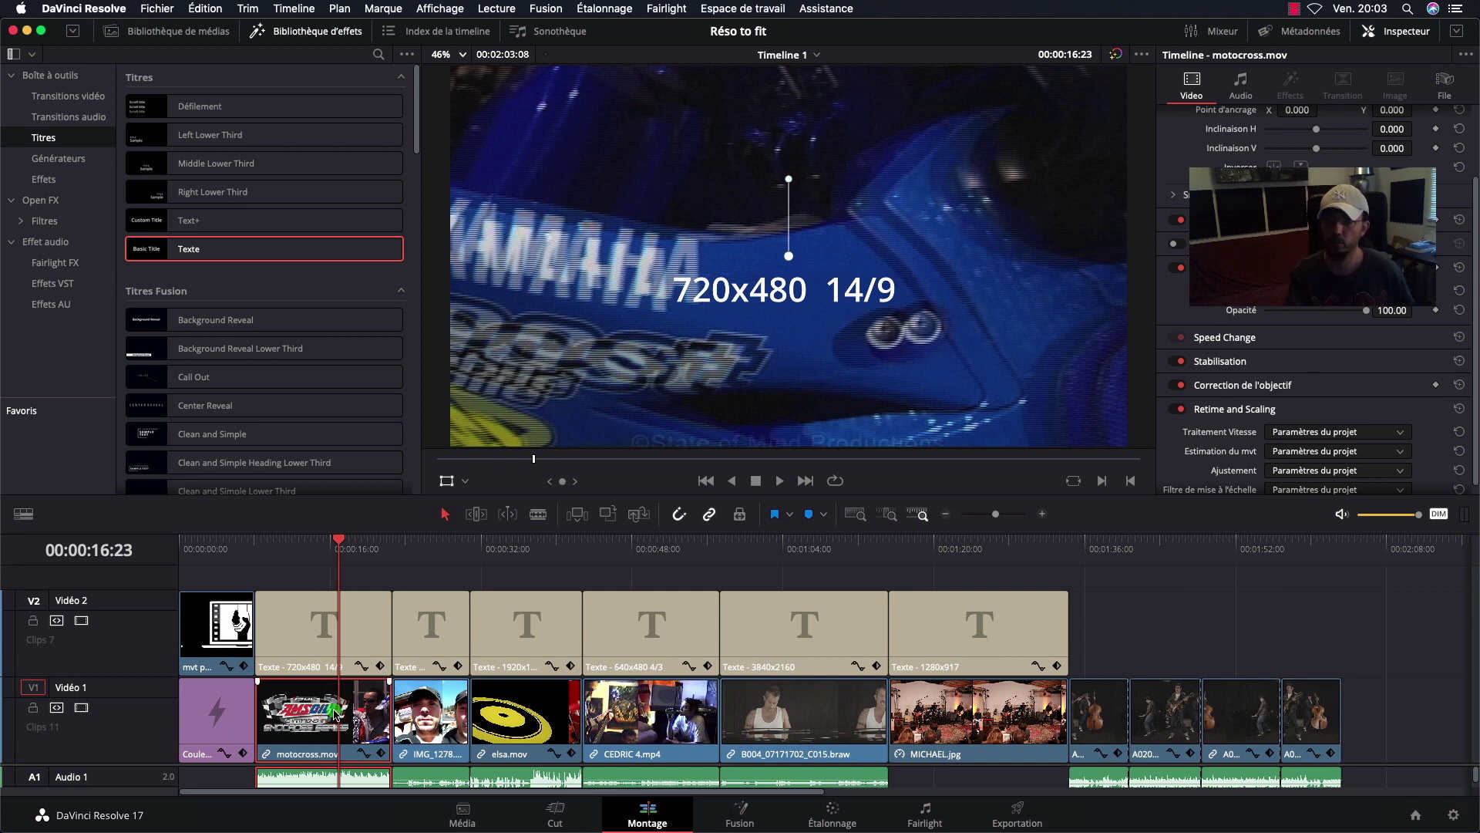
{"action": "left_click", "coordinate": [1389, 34]}
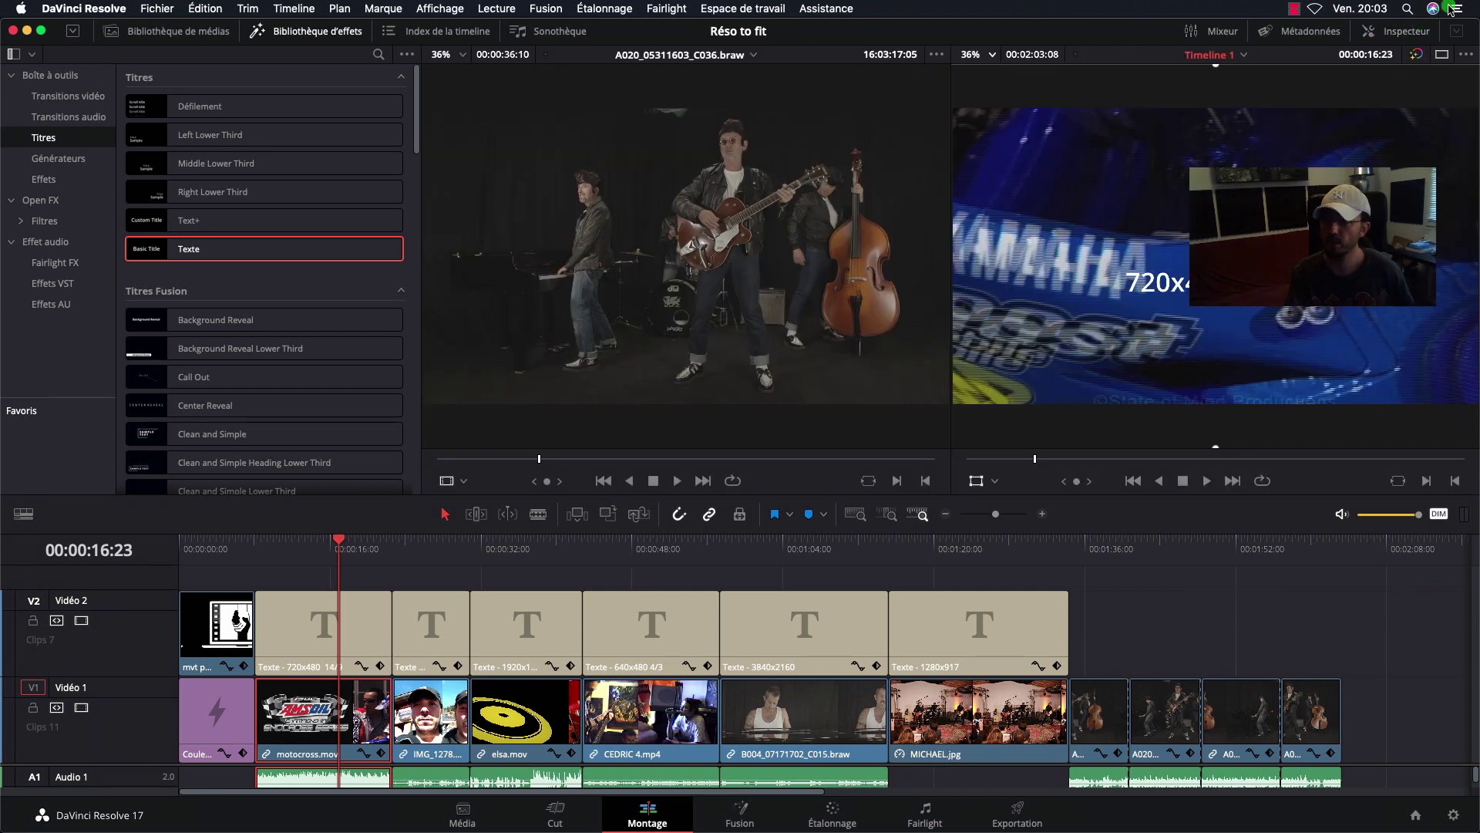
{"action": "left_click", "coordinate": [1395, 31]}
{"action": "left_click", "coordinate": [354, 698]}
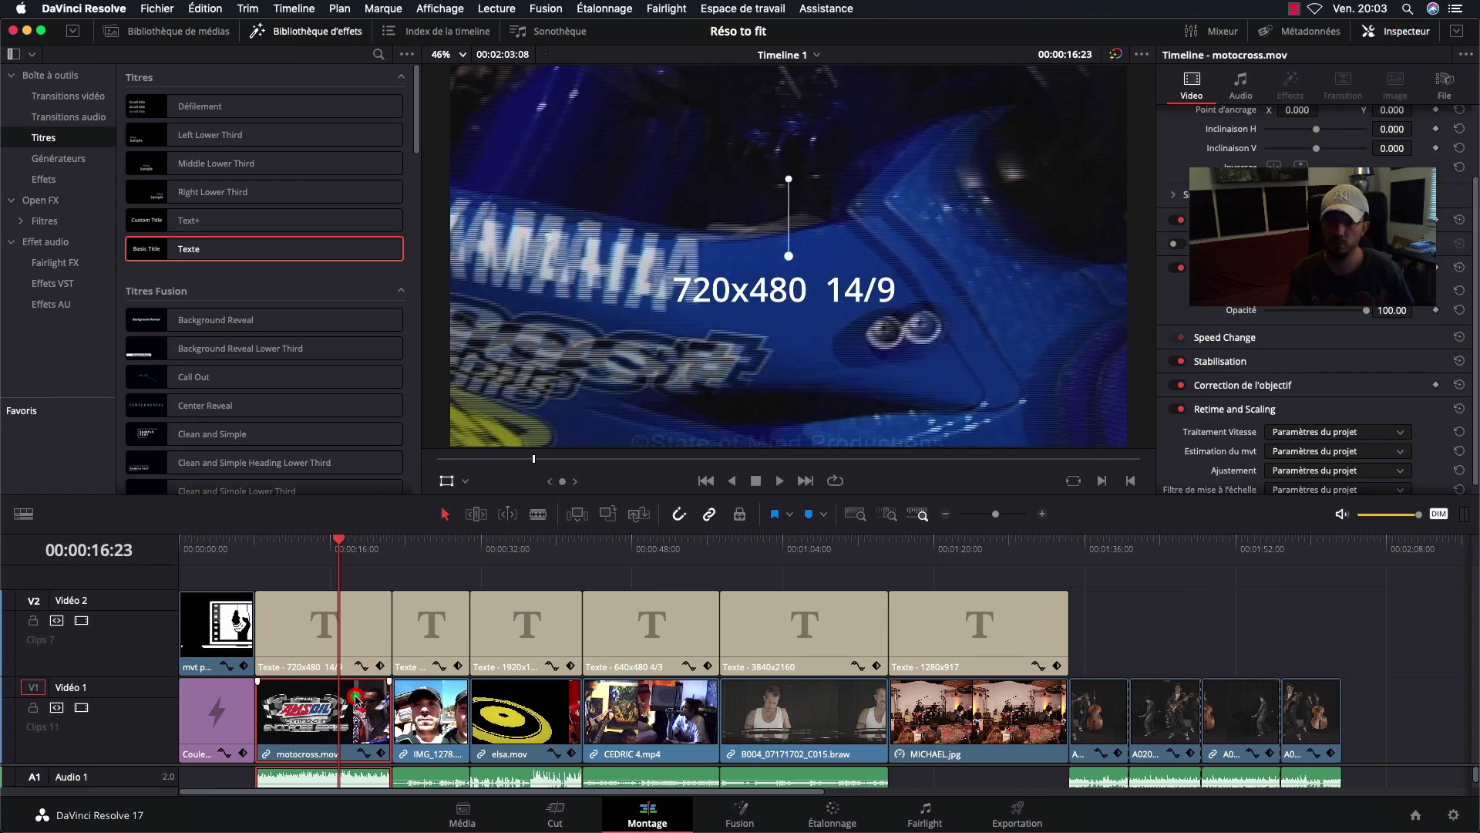
{"action": "left_click", "coordinate": [424, 713]}
{"action": "left_click", "coordinate": [429, 554]}
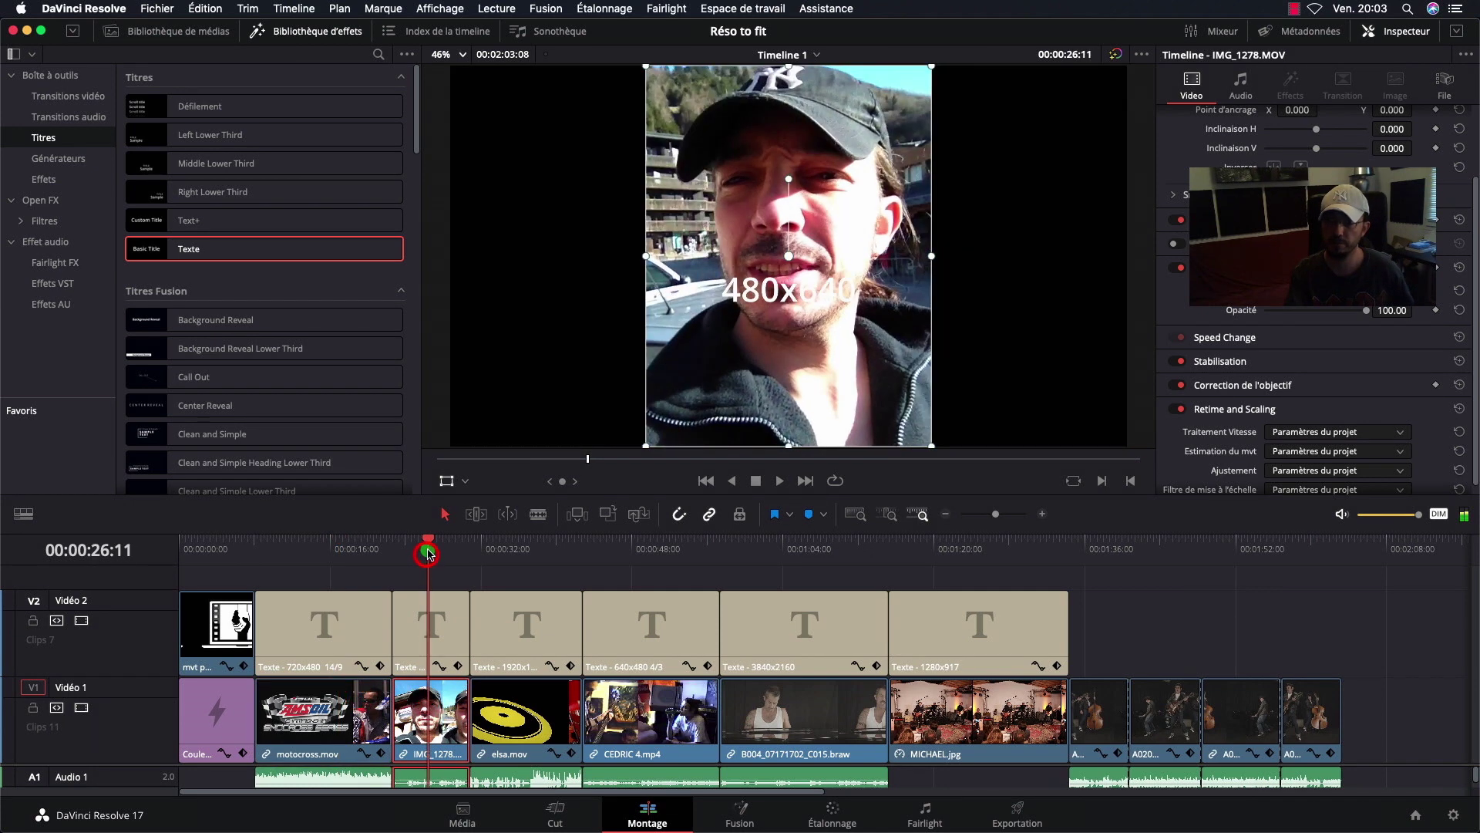
Step: Select the MICHAEL.jpg still on V1 to show its Retime and Scaling settings
{"action": "left_click", "coordinate": [956, 540]}
{"action": "left_click", "coordinate": [992, 717]}
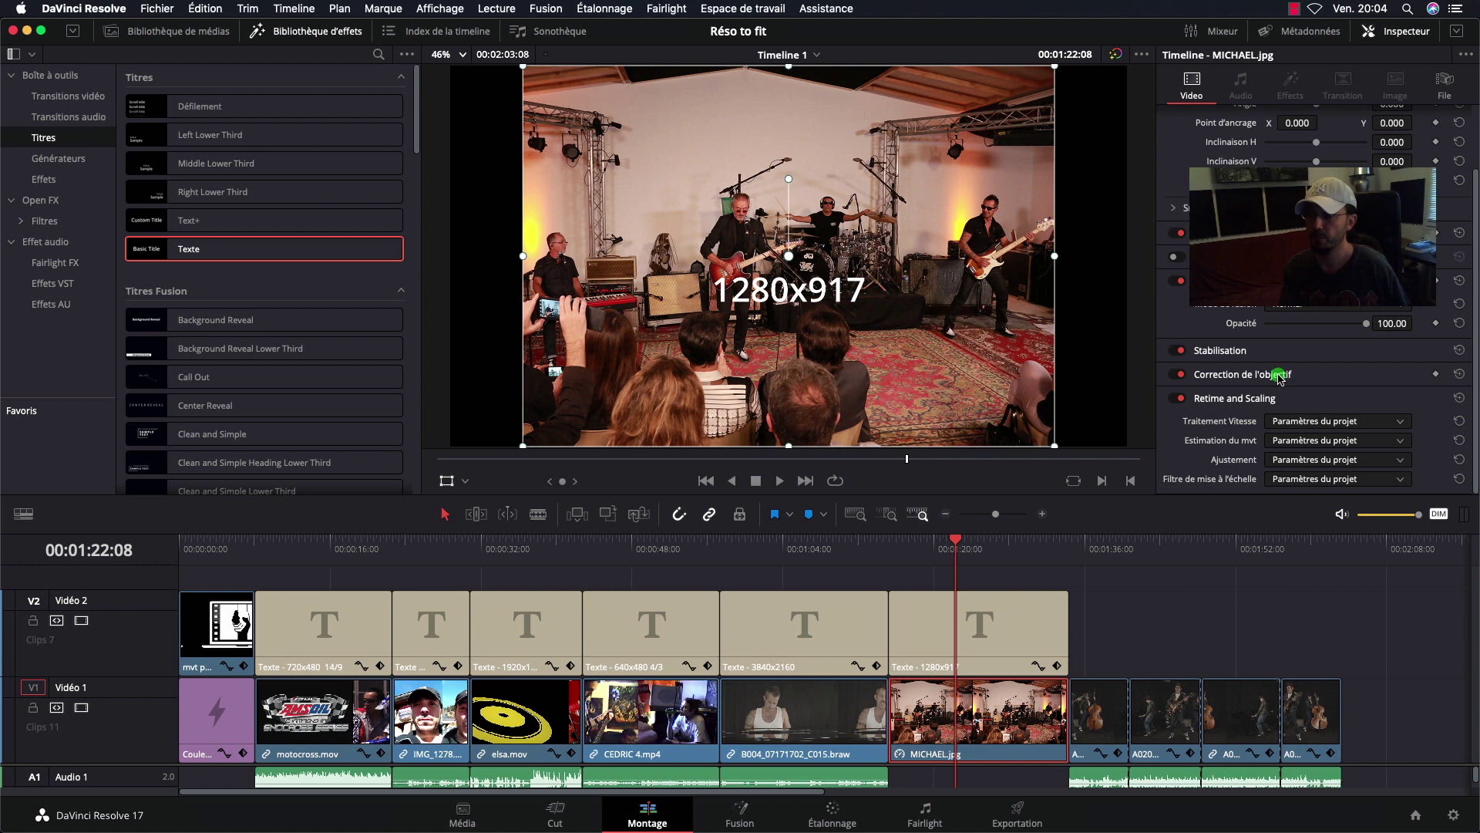
Step: Check the project scaling settings, then set the MICHAEL.jpg still's Ajustement to Rogner
{"action": "left_click", "coordinate": [1399, 459]}
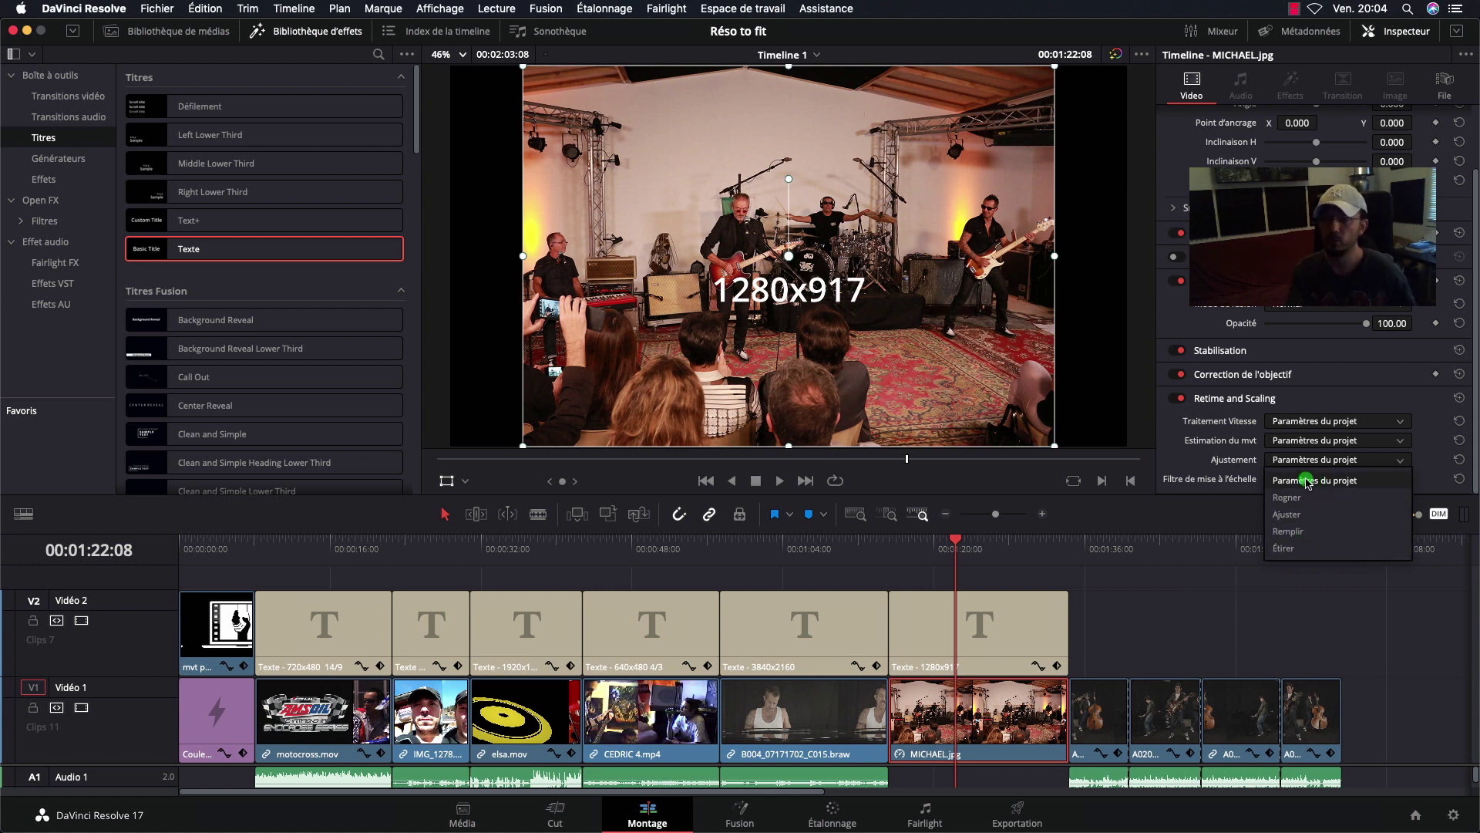
{"action": "left_click", "coordinate": [1338, 479]}
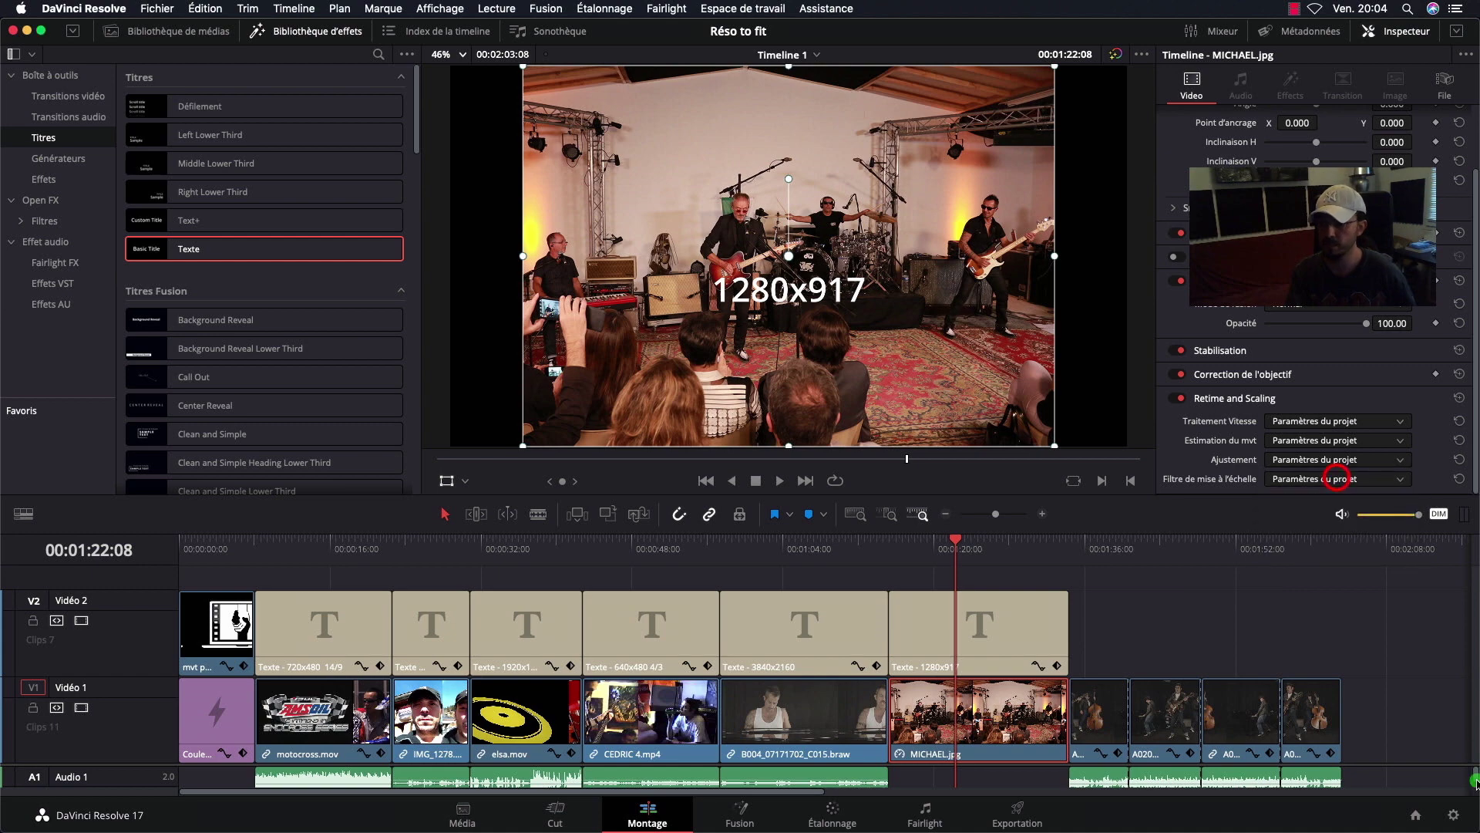
{"action": "left_click", "coordinate": [1453, 815]}
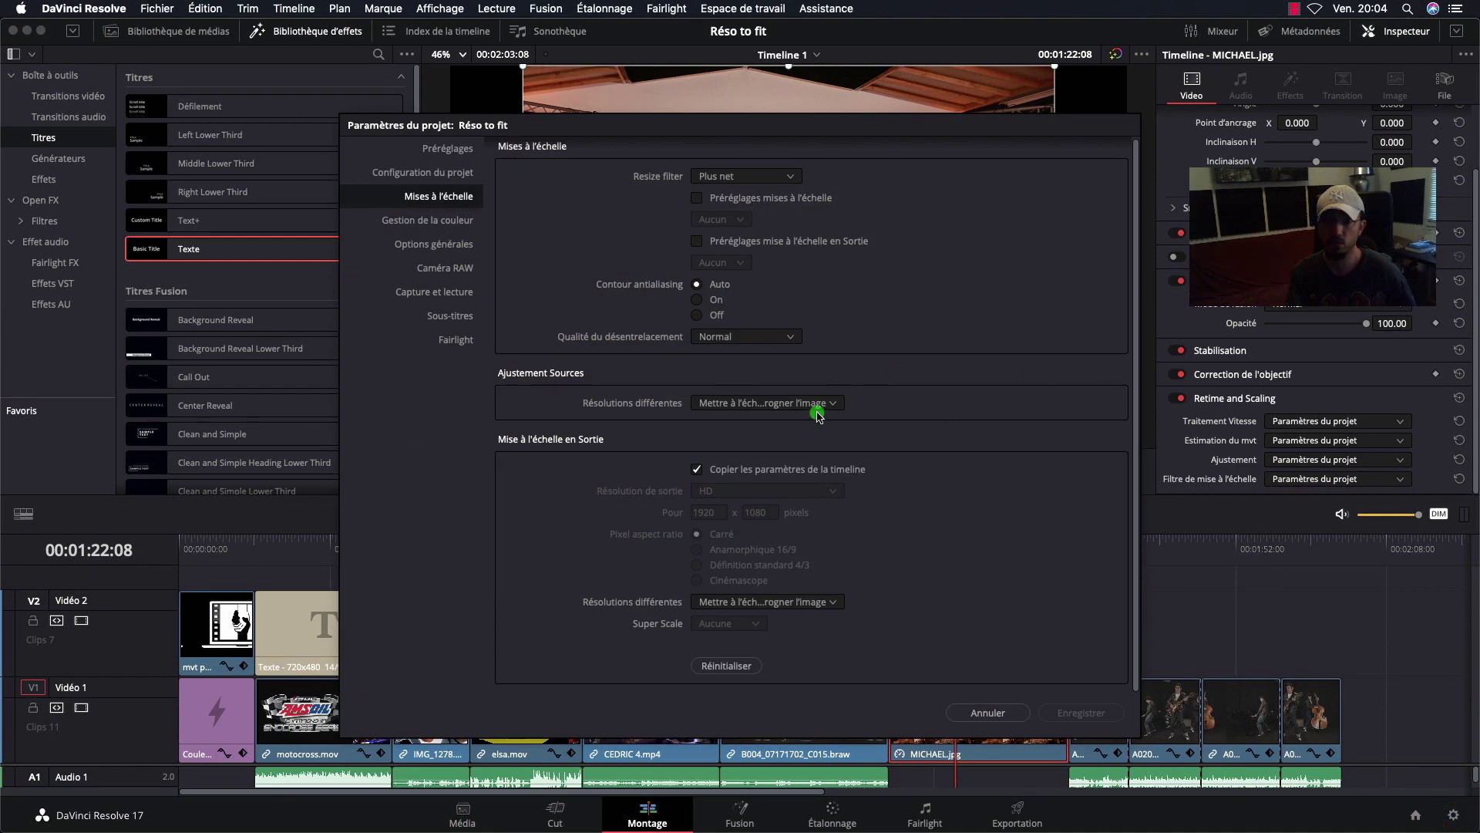
{"action": "left_click", "coordinate": [993, 713]}
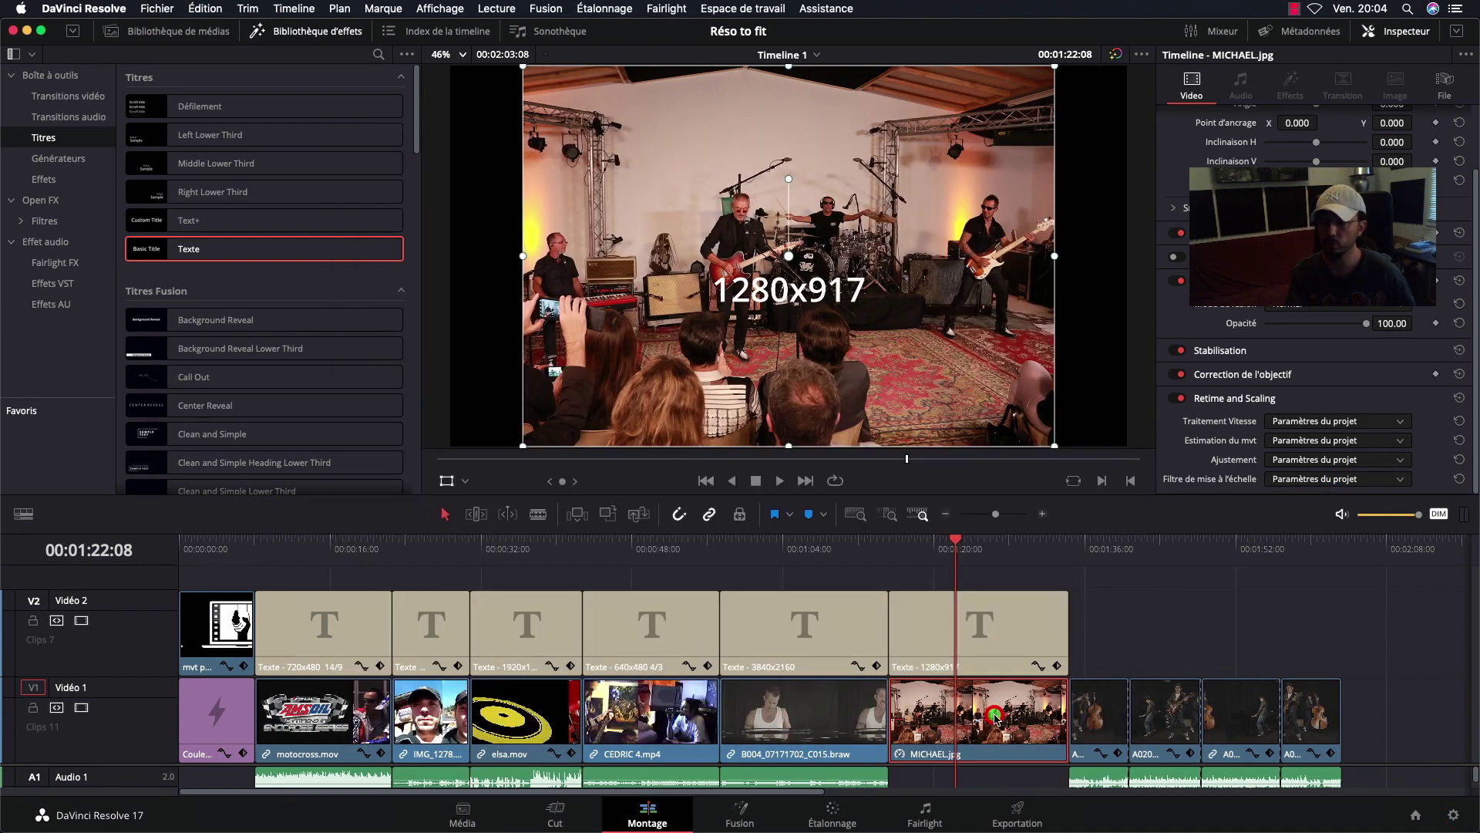
{"action": "left_click", "coordinate": [1397, 461]}
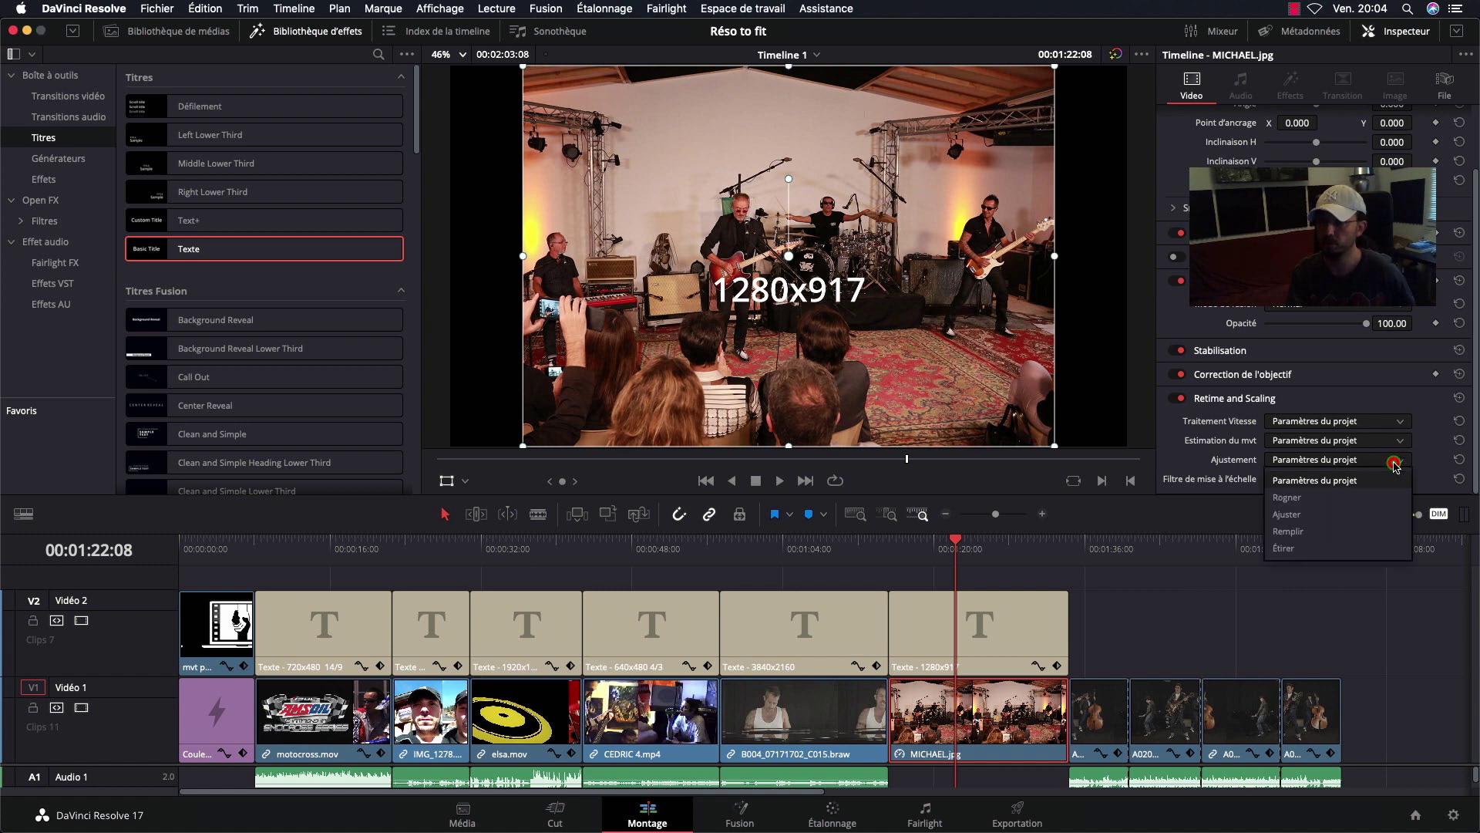
{"action": "left_click", "coordinate": [1326, 499]}
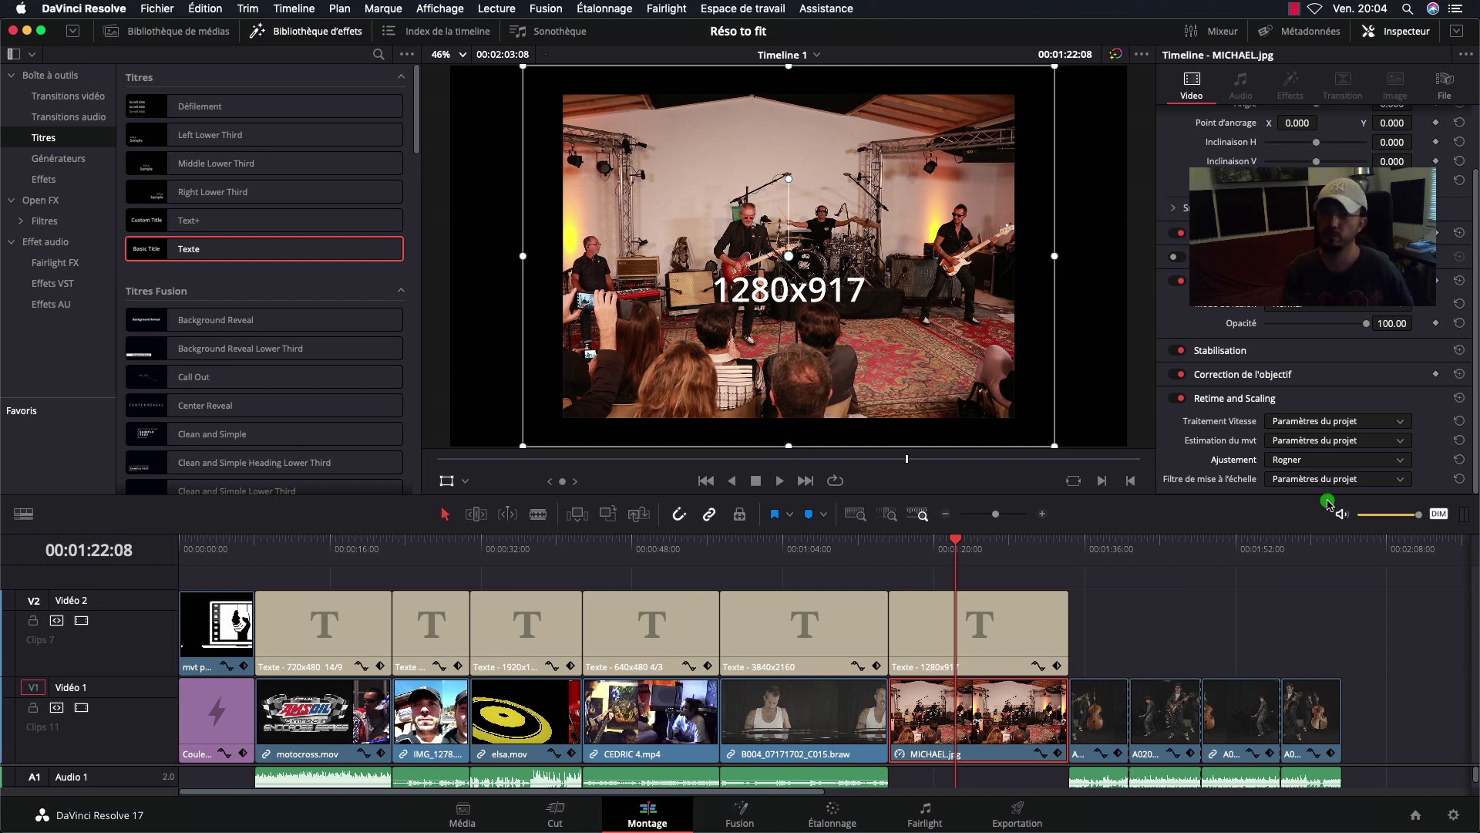
Step: Compare the Ajuster, Remplir and Étirer fits in turn, leaving the still on Étirer
{"action": "left_click", "coordinate": [1399, 442]}
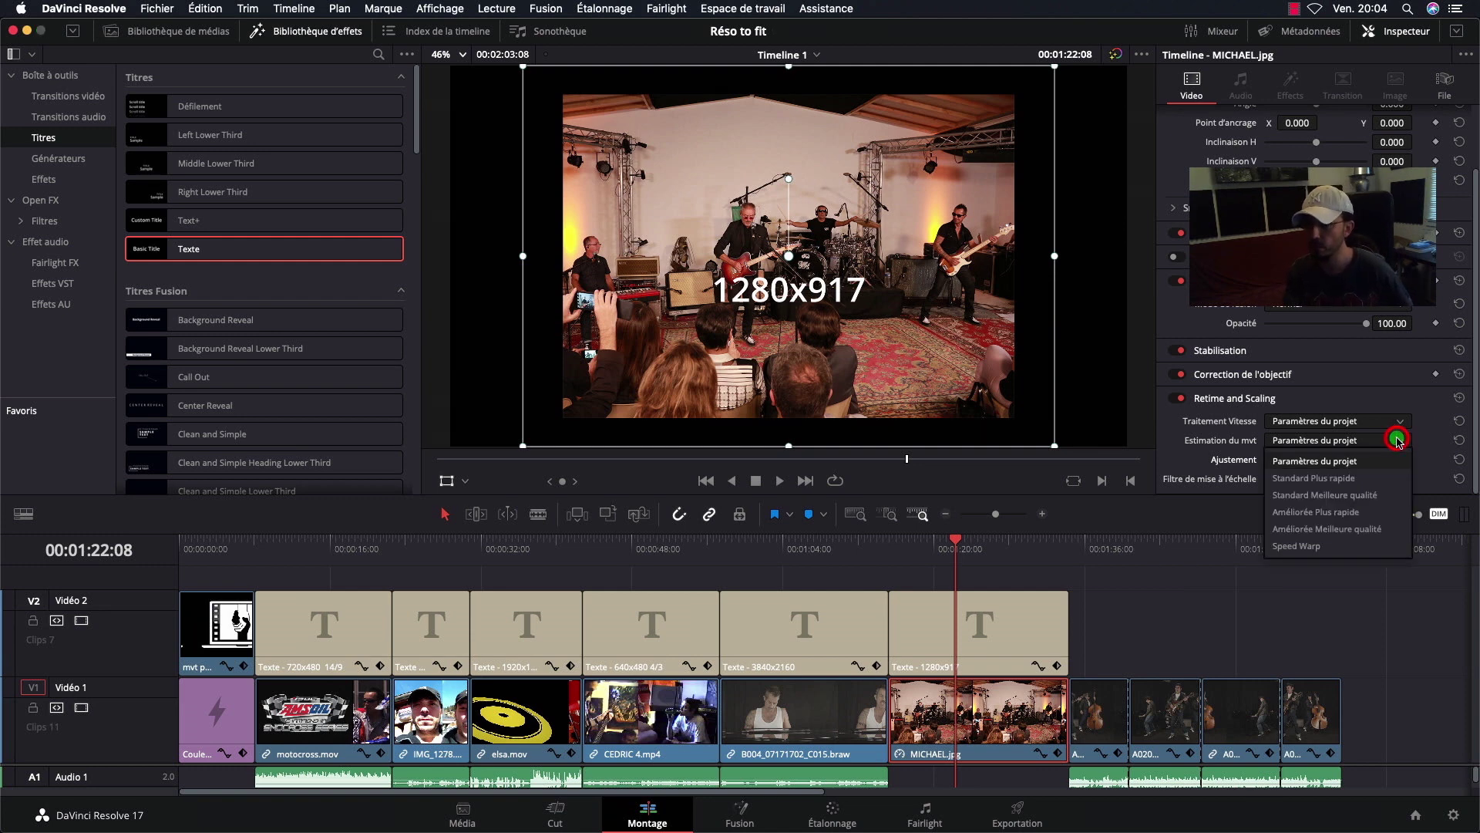
{"action": "left_click", "coordinate": [1400, 459]}
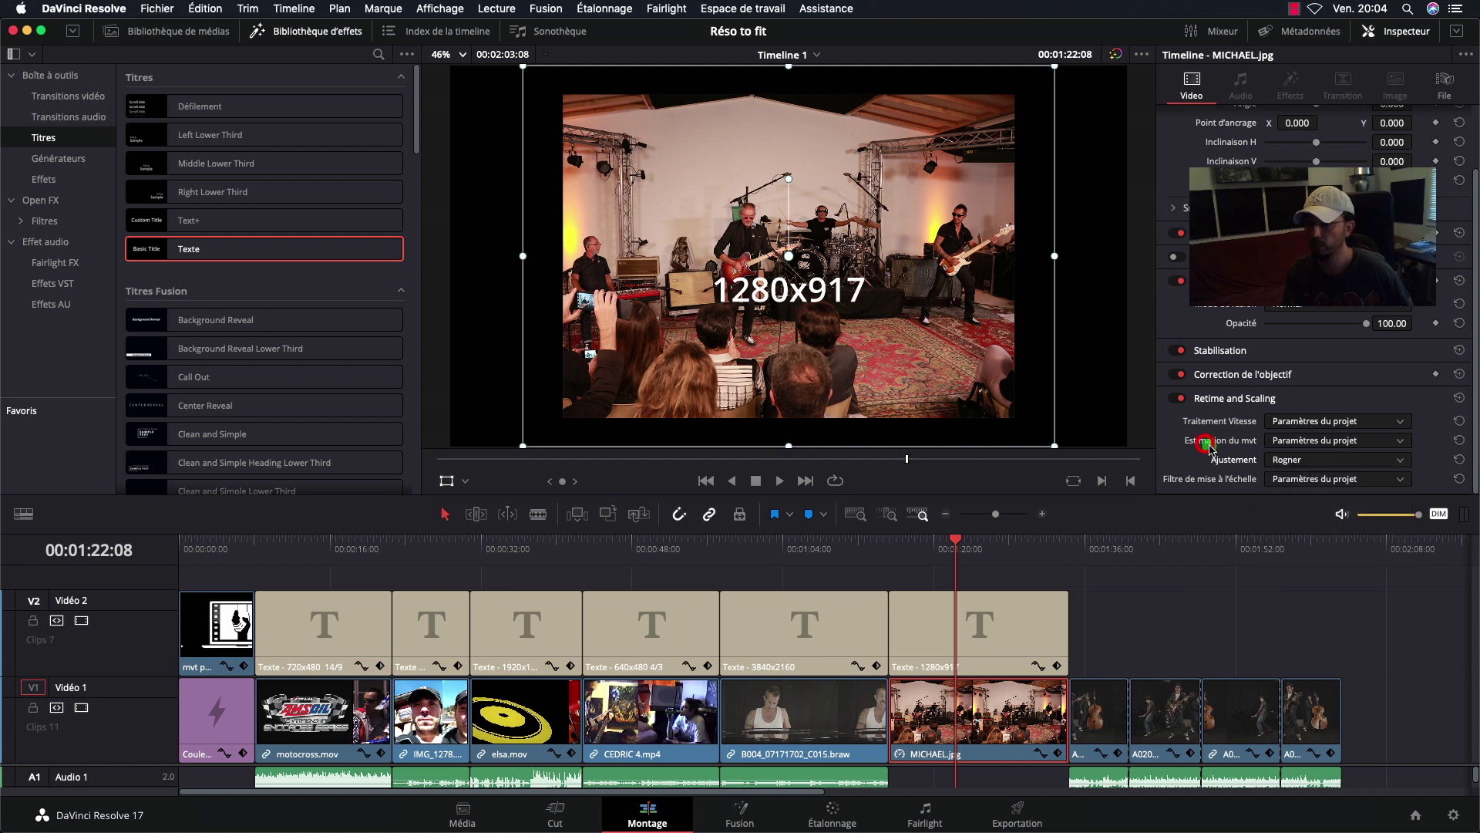
{"action": "left_click", "coordinate": [1401, 461]}
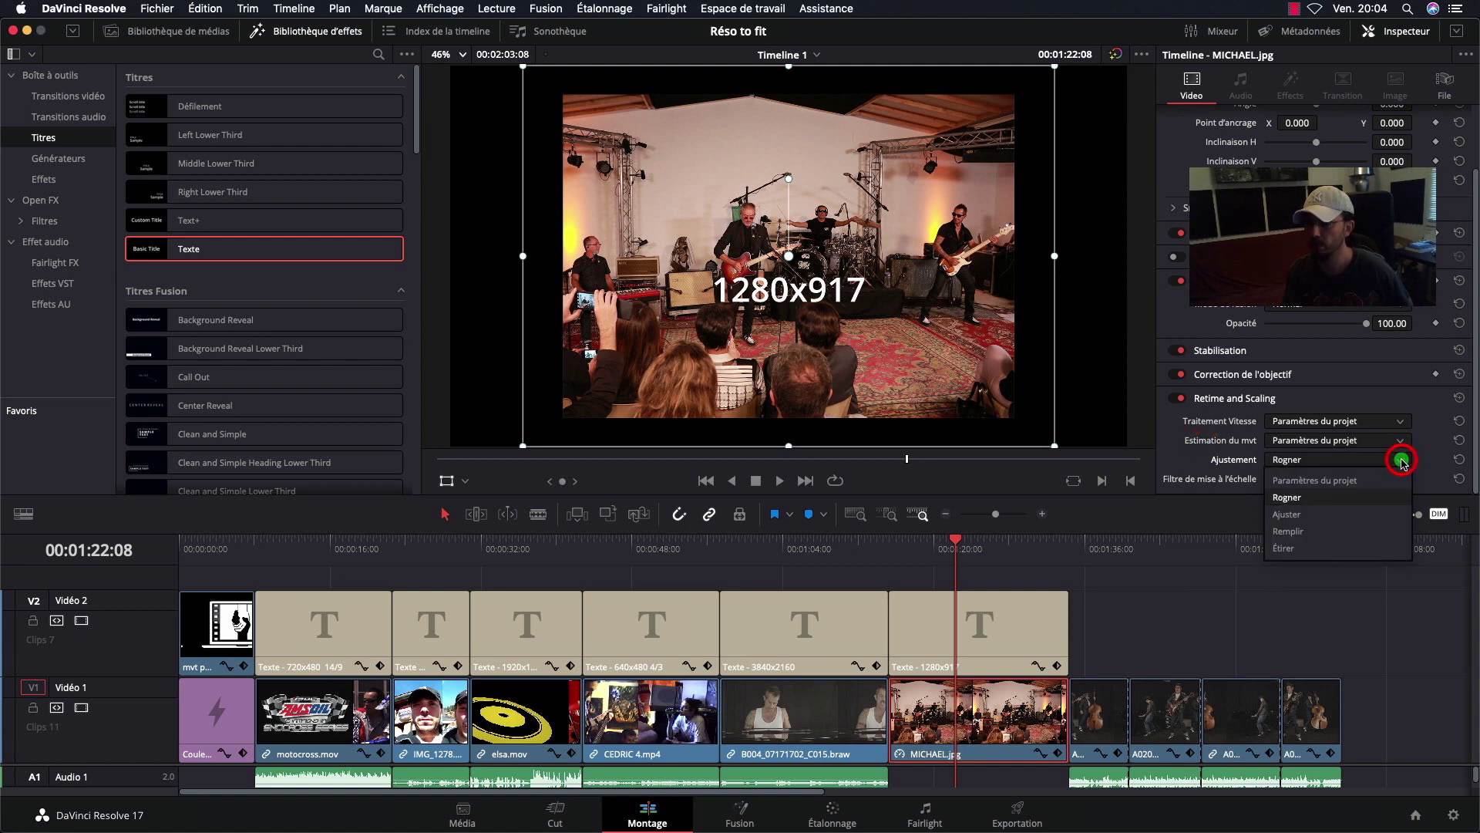
{"action": "left_click", "coordinate": [1351, 515]}
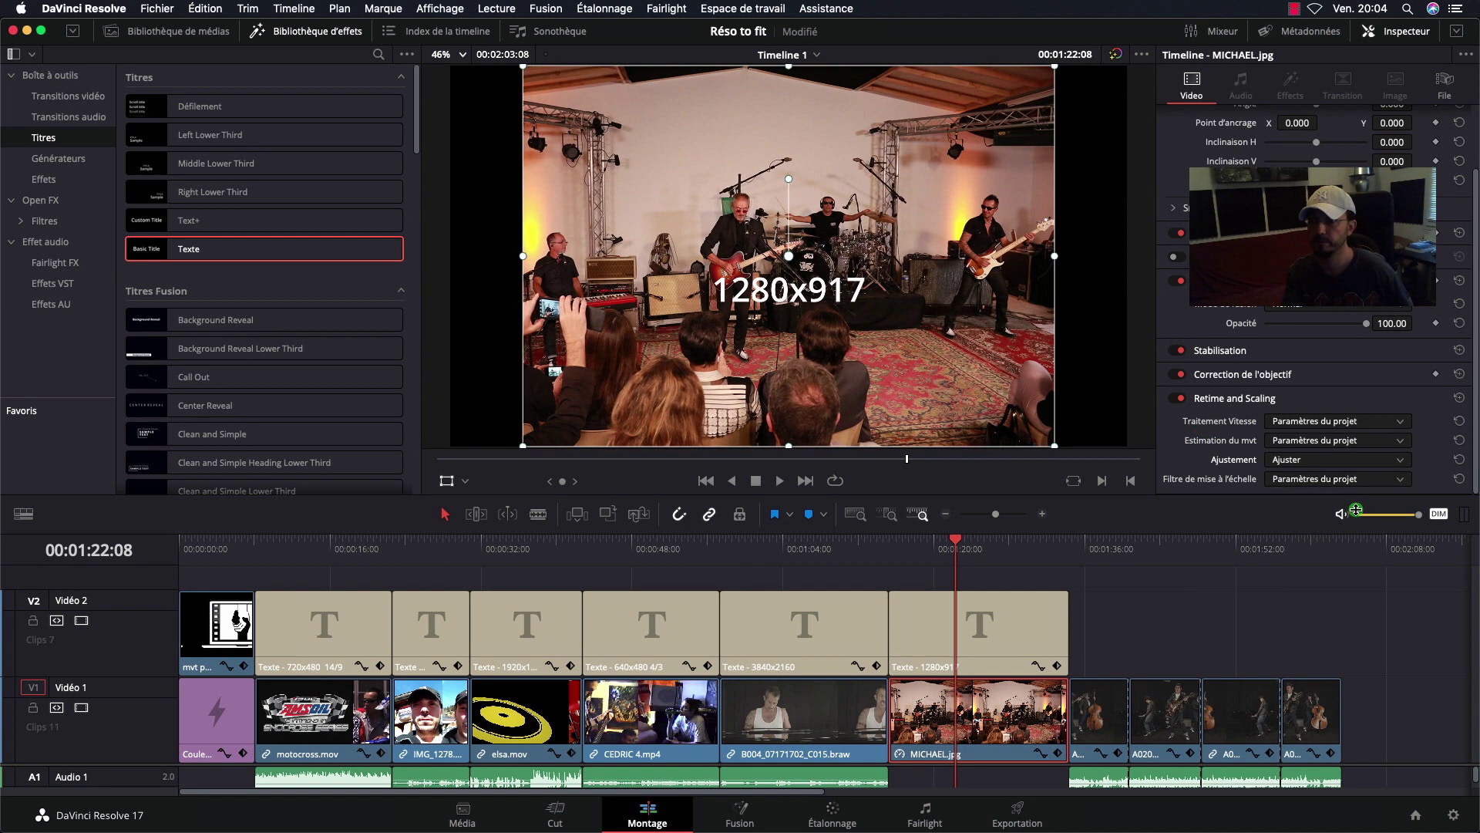
{"action": "left_click", "coordinate": [1400, 460]}
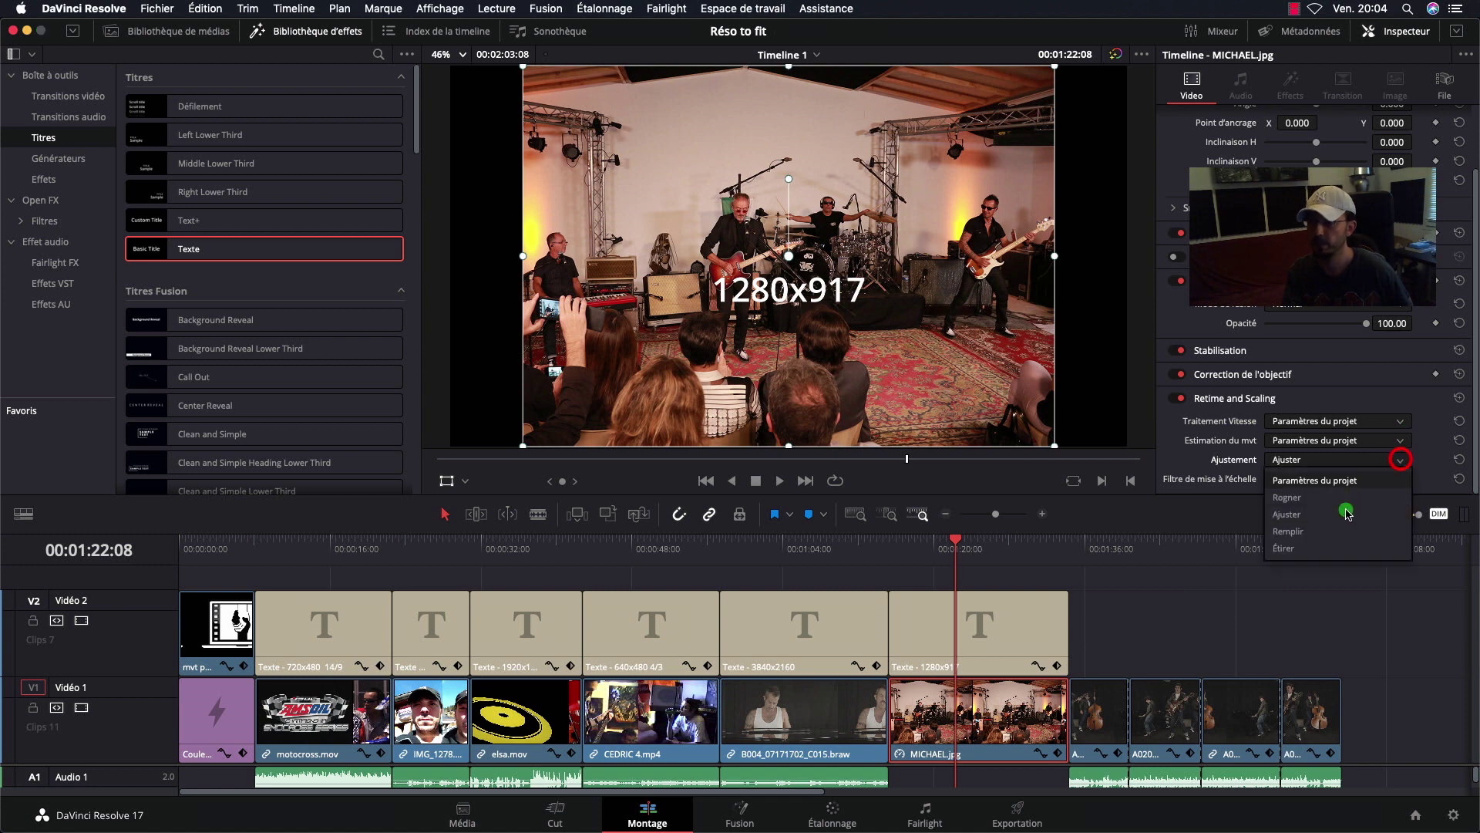
{"action": "left_click", "coordinate": [1333, 534]}
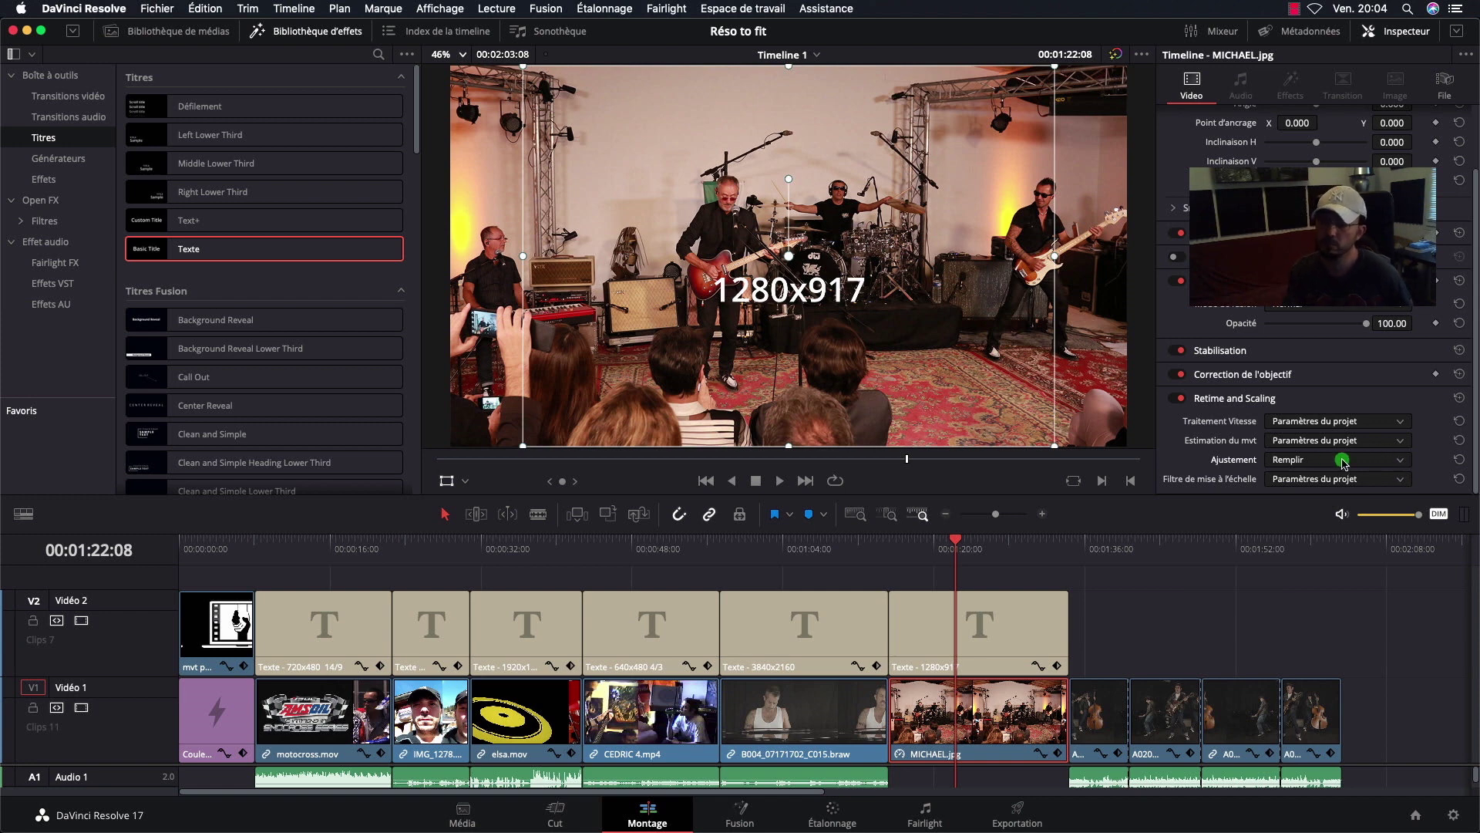
{"action": "left_click", "coordinate": [1399, 460]}
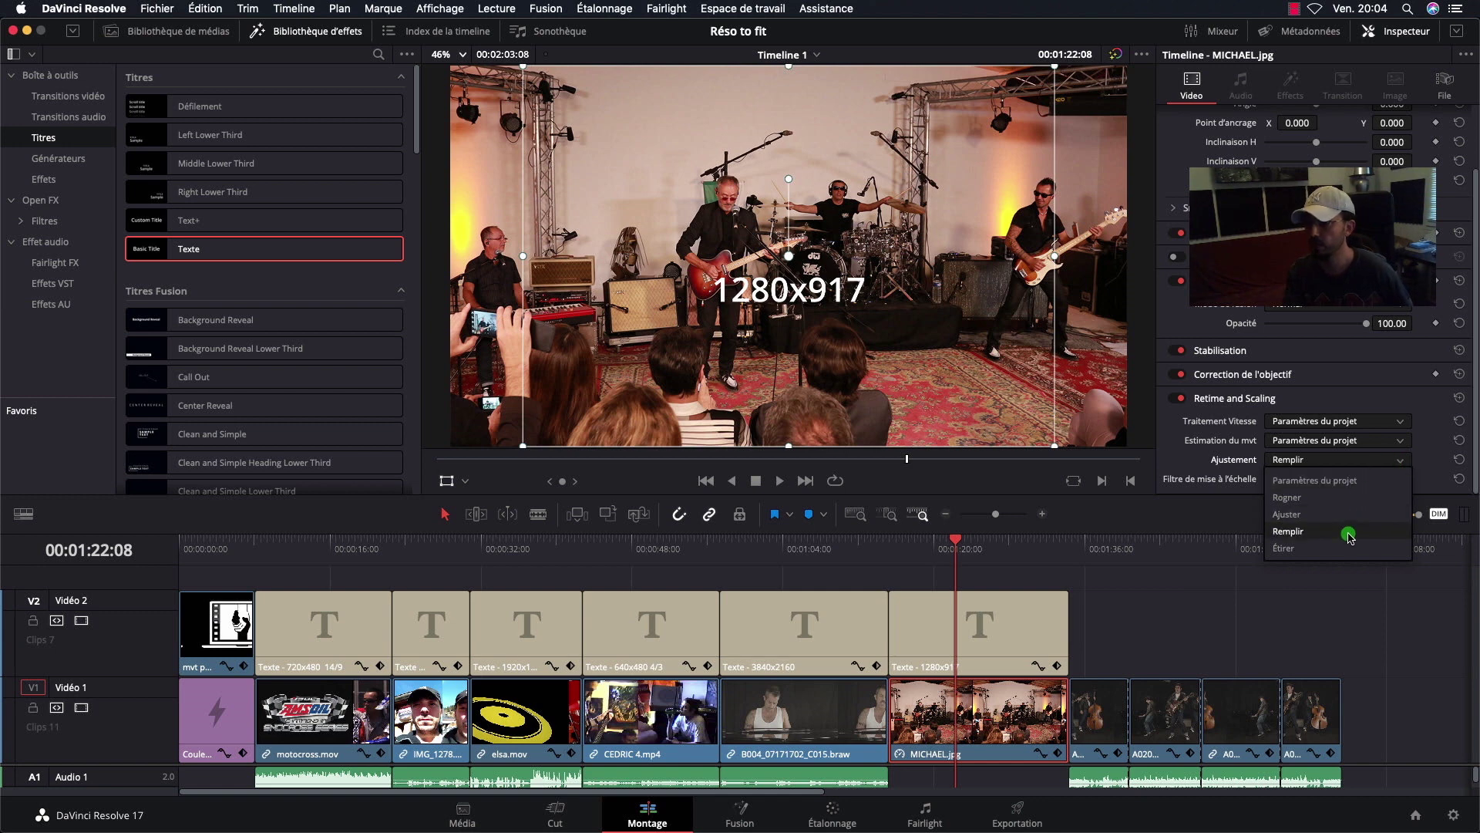
{"action": "left_click", "coordinate": [1329, 549]}
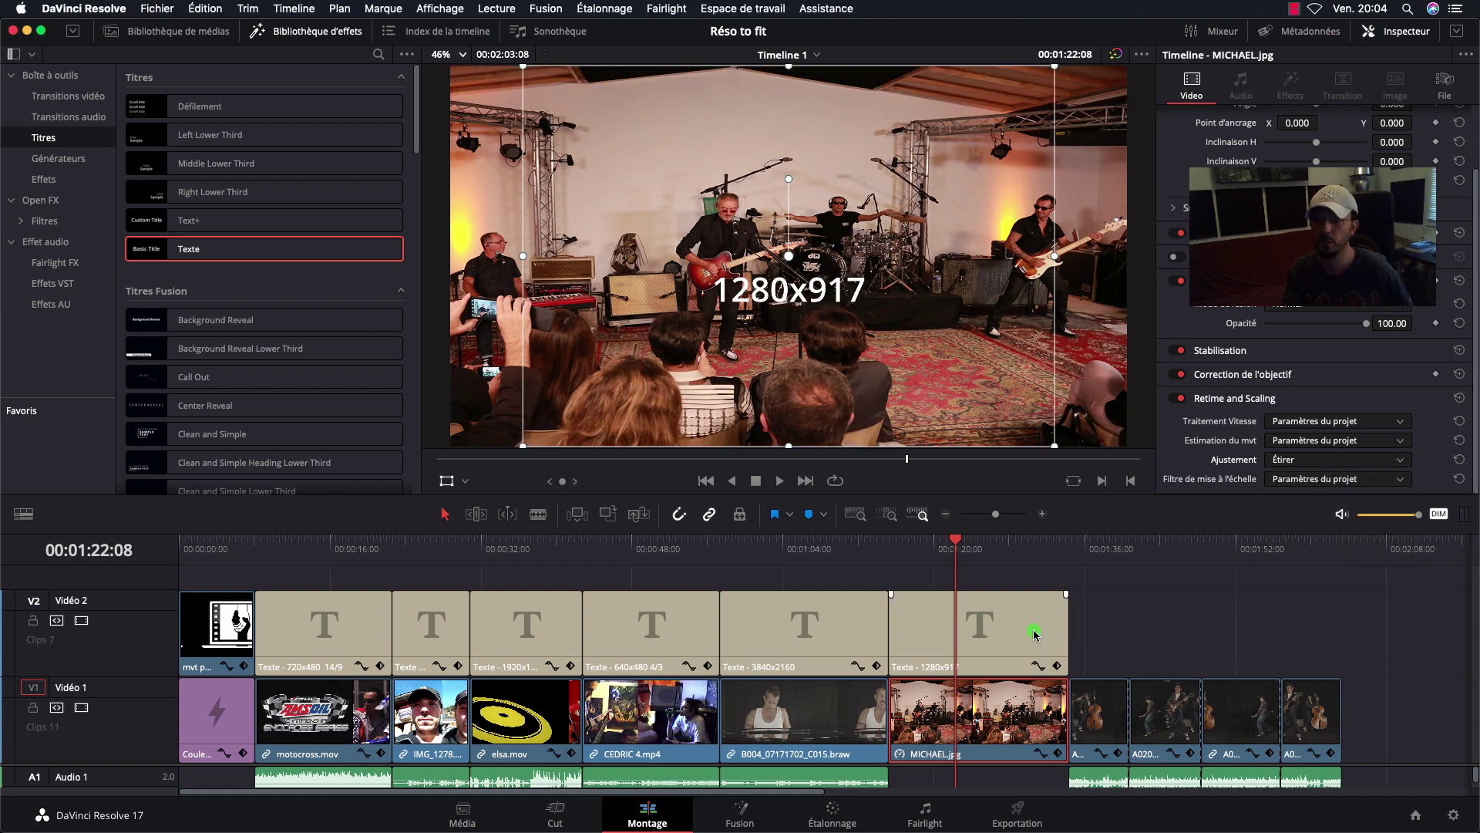
Step: Hide the viewer's transform handles and scrub the playhead to about 01:44:12 in the band clips
{"action": "left_click", "coordinate": [446, 479]}
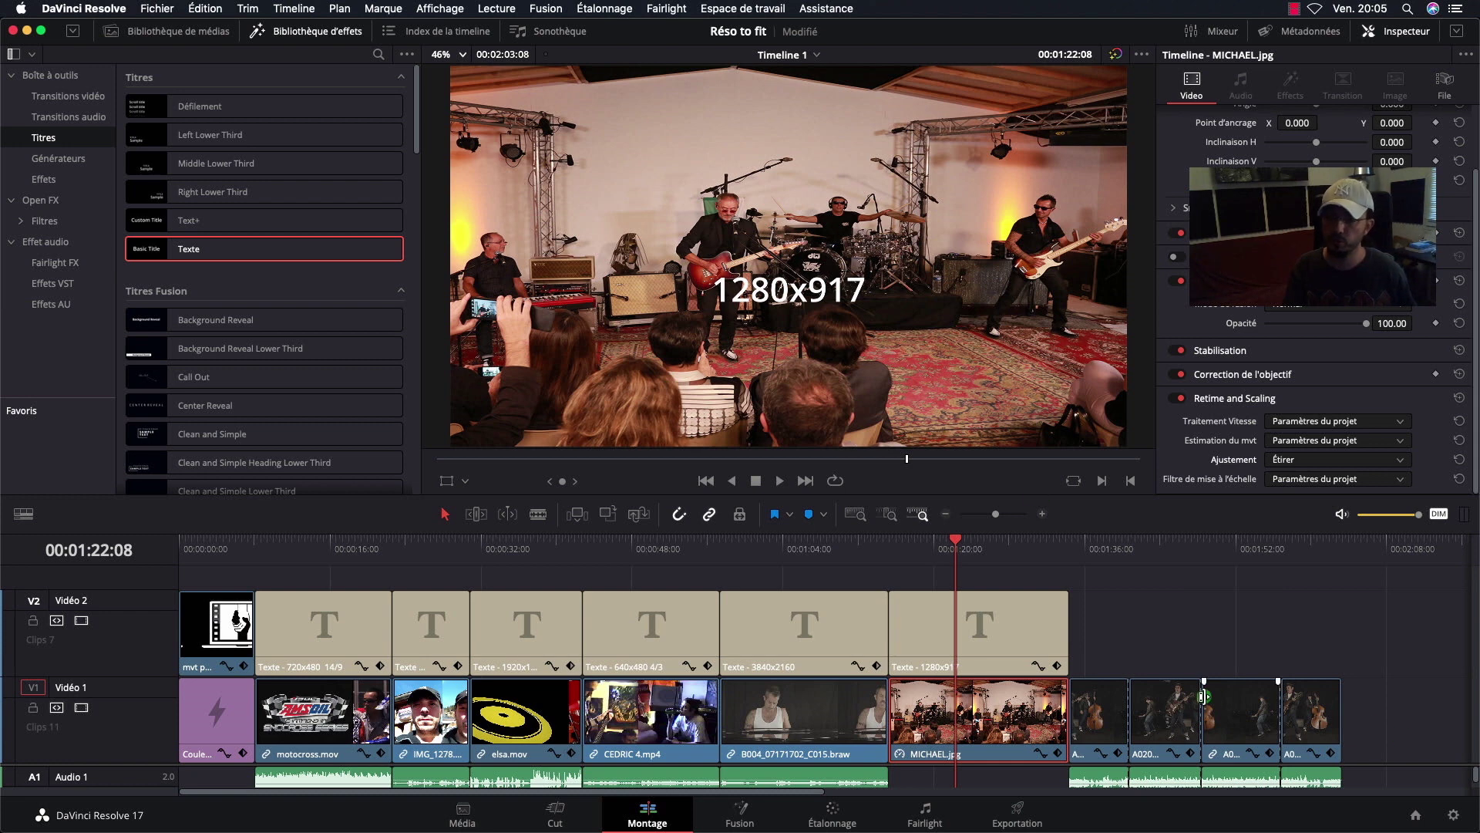
{"action": "left_click", "coordinate": [1101, 542]}
{"action": "left_click_drag", "start_coordinate": [1100, 540], "coordinate": [1104, 541]}
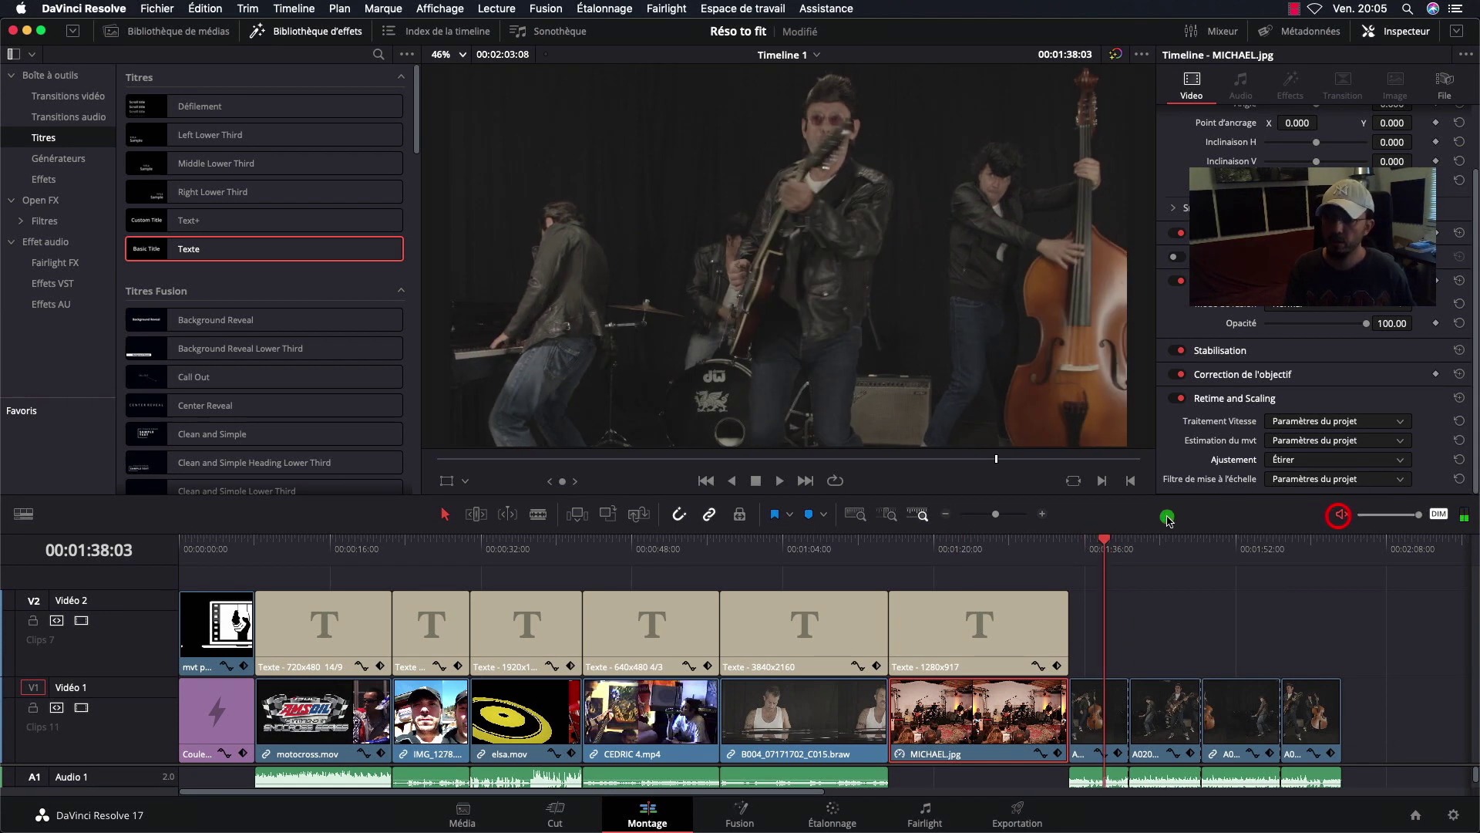
{"action": "left_click_drag", "start_coordinate": [1106, 546], "coordinate": [1165, 543]}
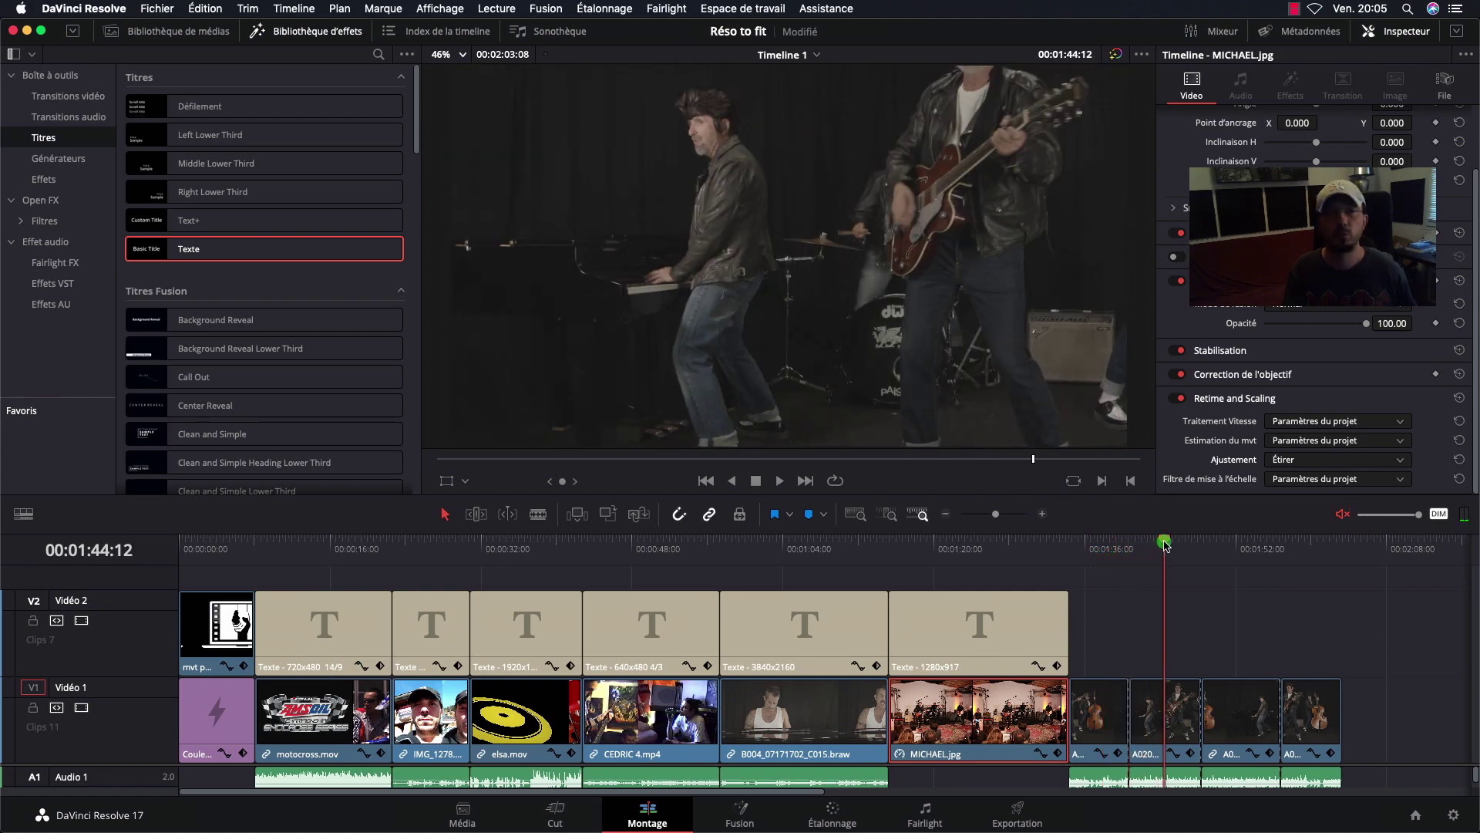